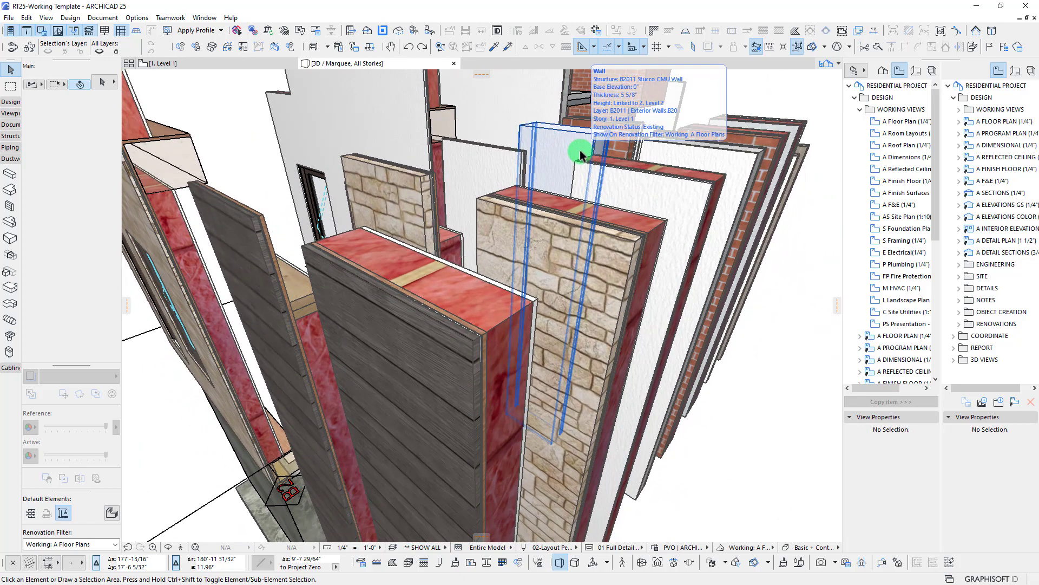
Examine the EIFS and brick veneer exterior wall samples in the 3D model from several sides, comparing their exposed layers.
middle_click_drag(580, 150, 528, 308, "shift")
left_click(529, 308)
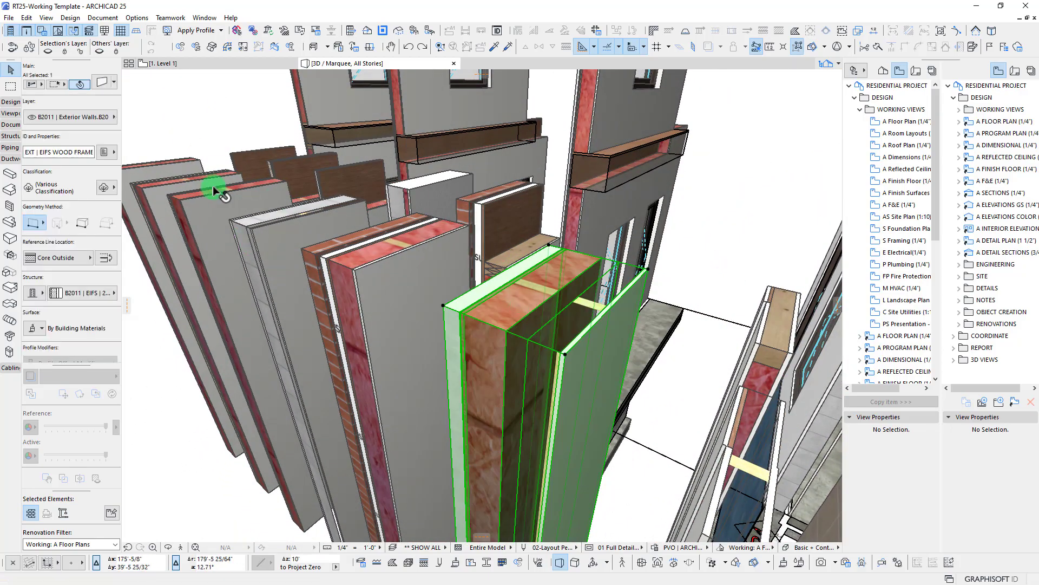
middle_click_drag(216, 192, 540, 357, "shift")
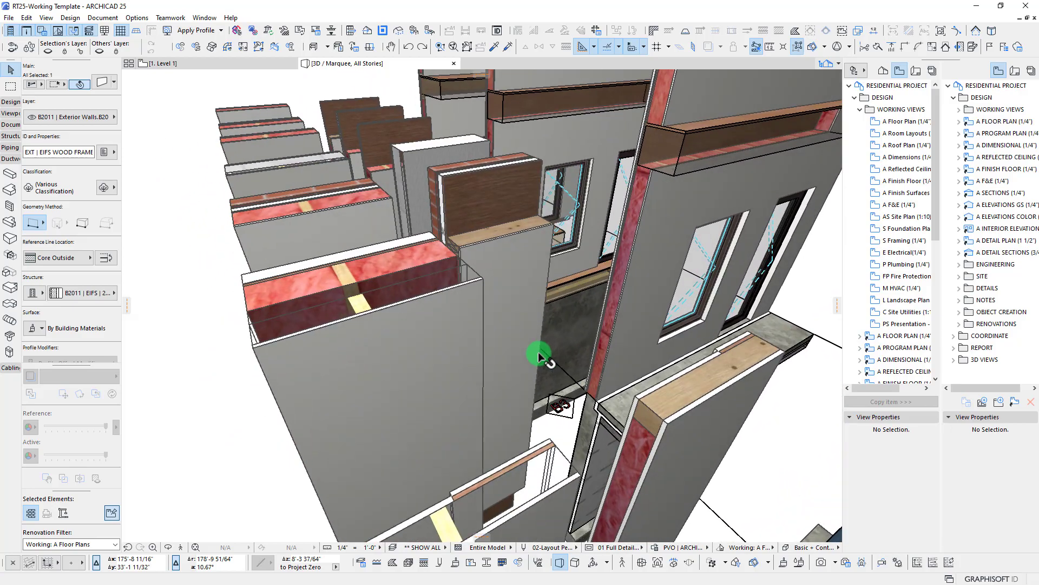
left_click(483, 218)
middle_click_drag(483, 225, 548, 231, "shift")
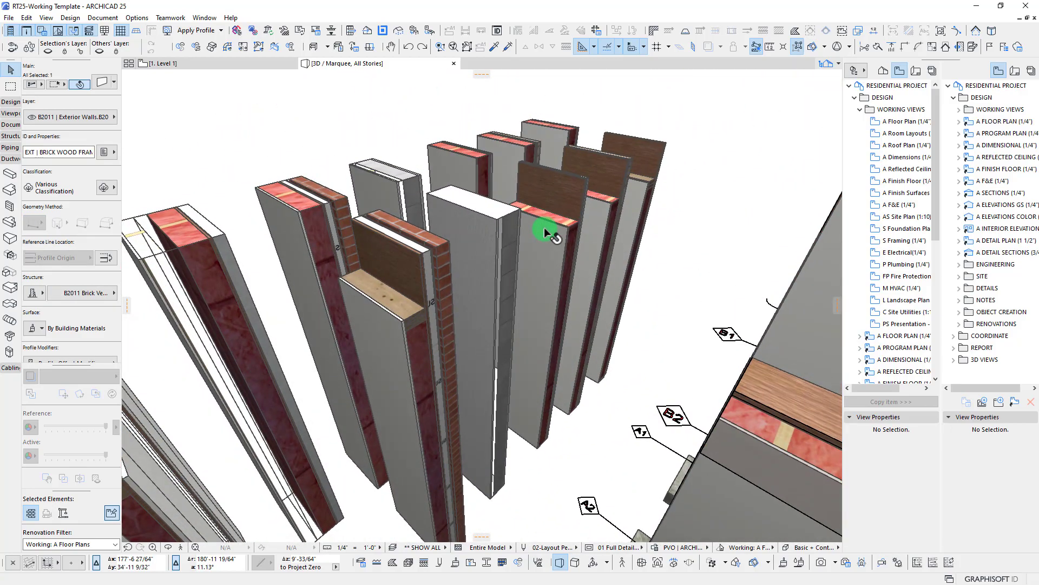
scroll(546, 230, "up", 10)
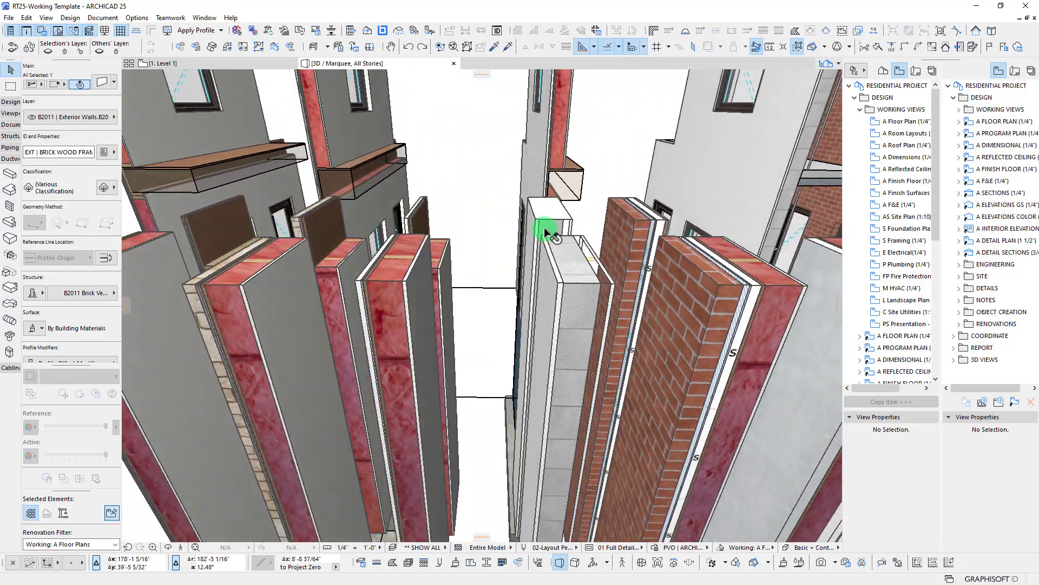
scroll(544, 227, "down", 10)
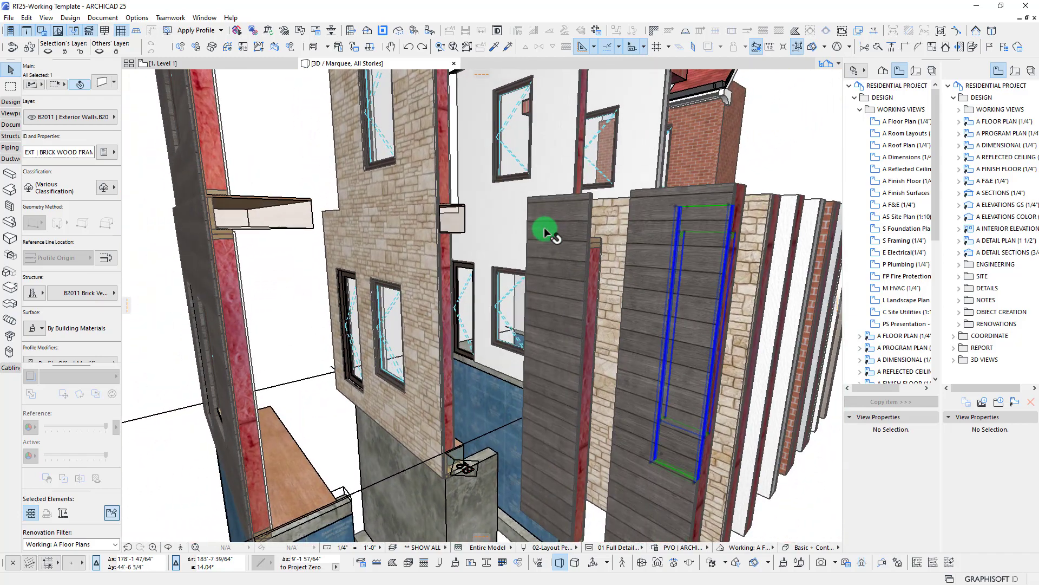
key("Escape")
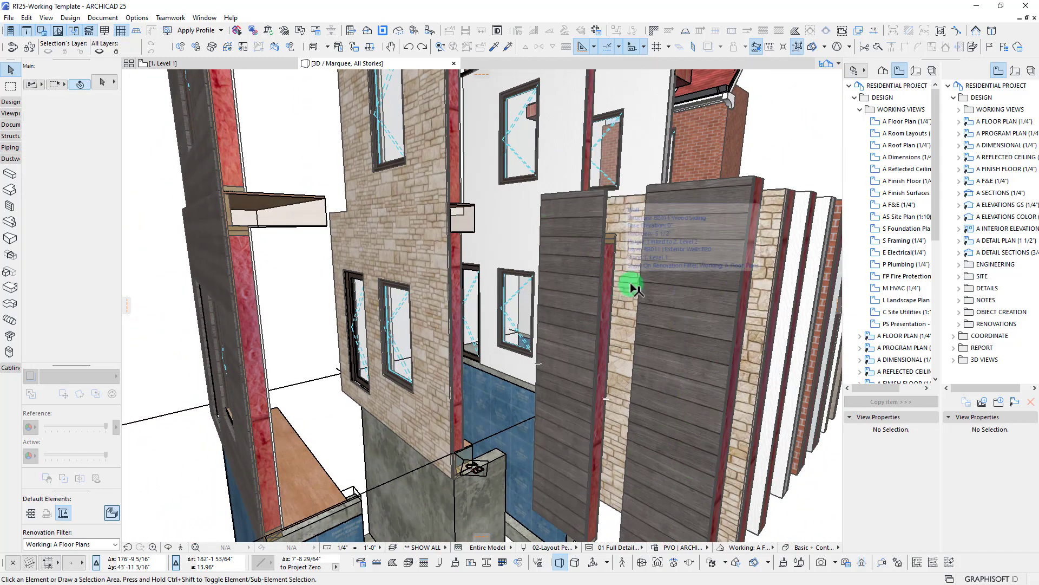
Select the composite wood siding wall sample and examine the layers at its flush-cut top.
middle_click_drag(634, 288, 680, 261, "shift")
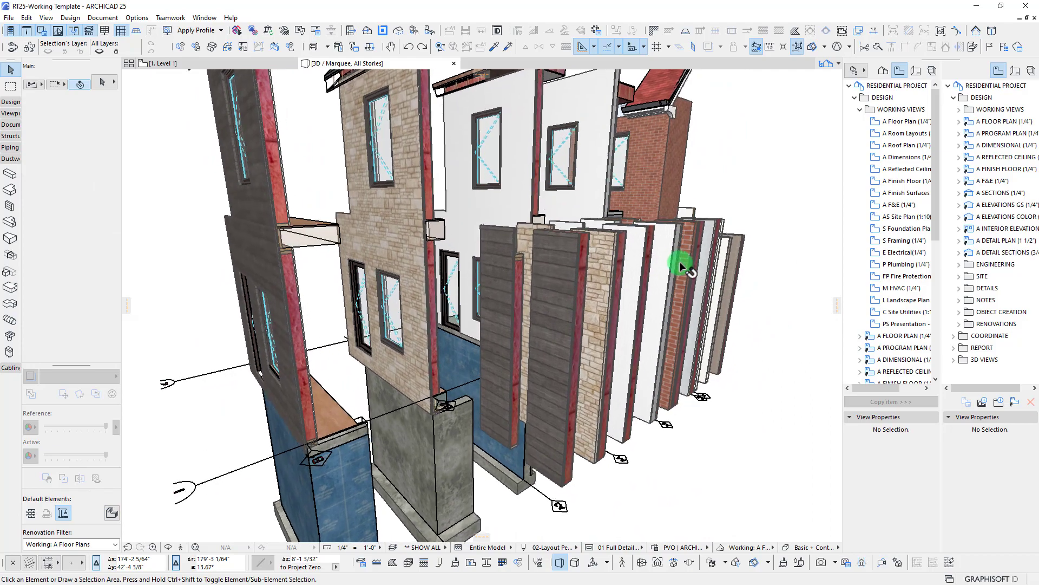
scroll(680, 262, "up", 2)
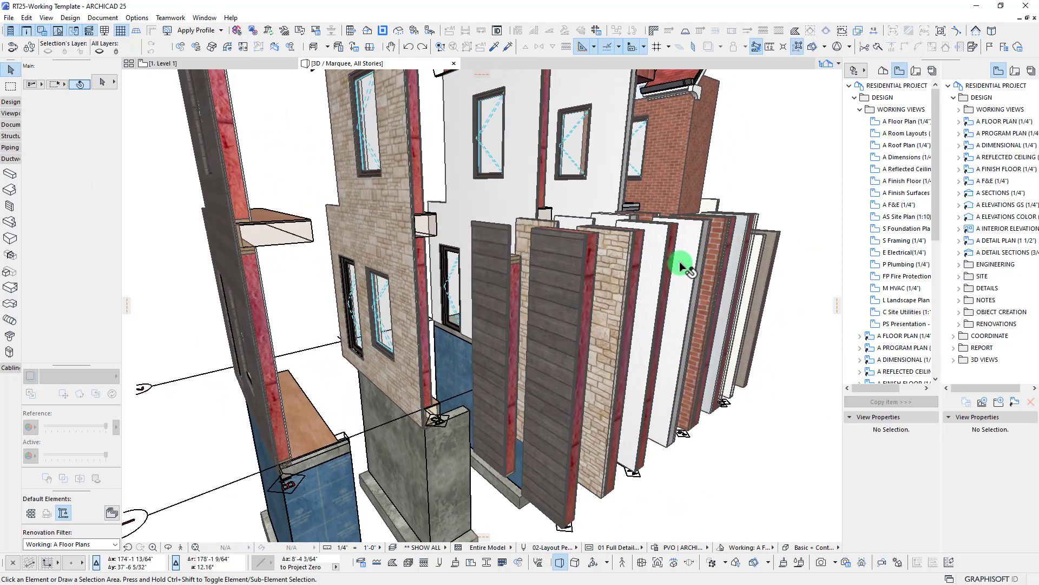
scroll(680, 262, "up", 2)
left_click(564, 293)
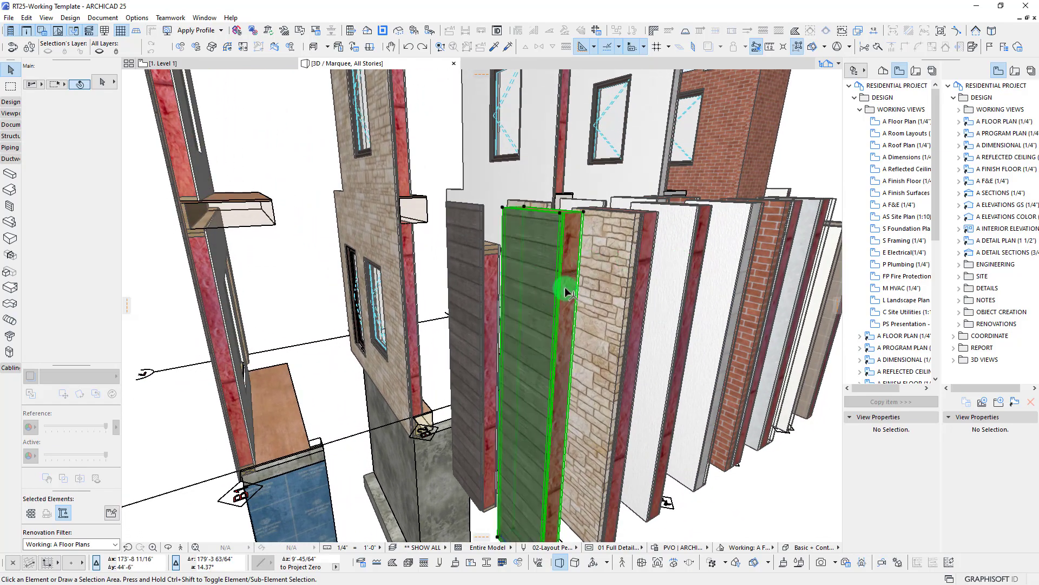
middle_click_drag(565, 288, 553, 135, "shift")
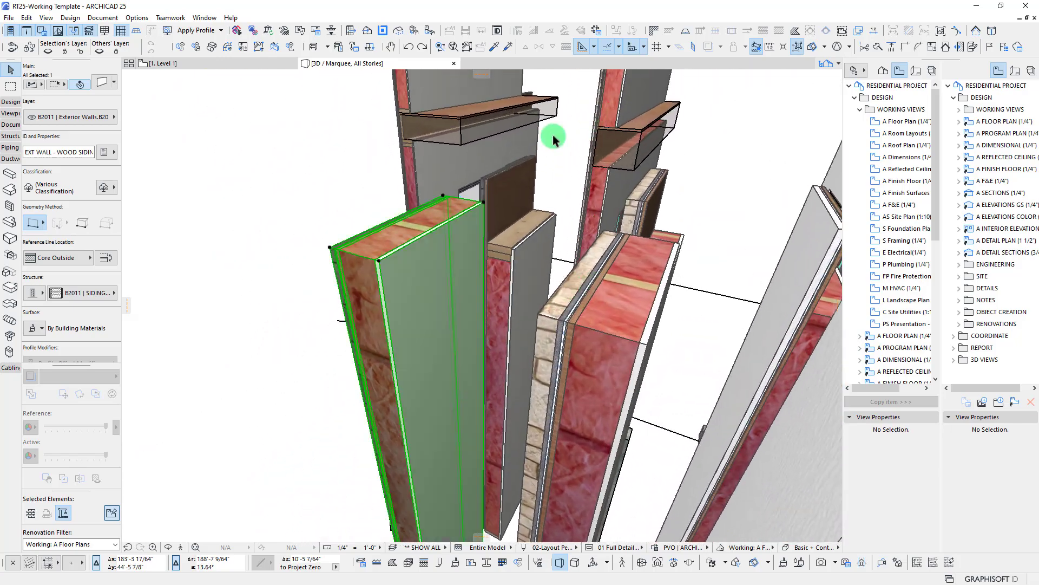
middle_click_drag(582, 248, 627, 179, "shift")
Try to offset the edge of the elevated deck slab behind the wood siding wall samples.
left_click(634, 154)
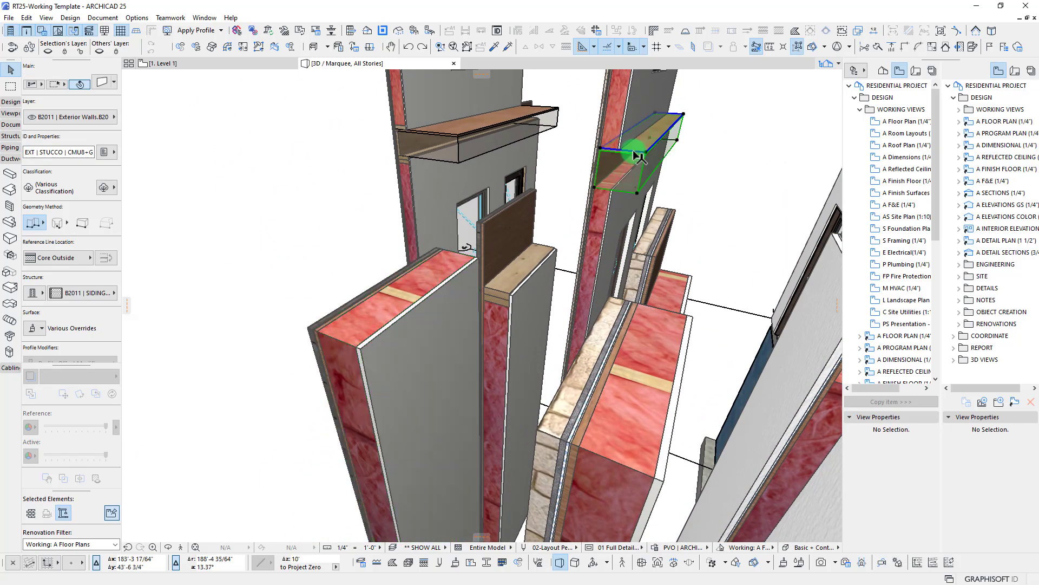
left_click(636, 155)
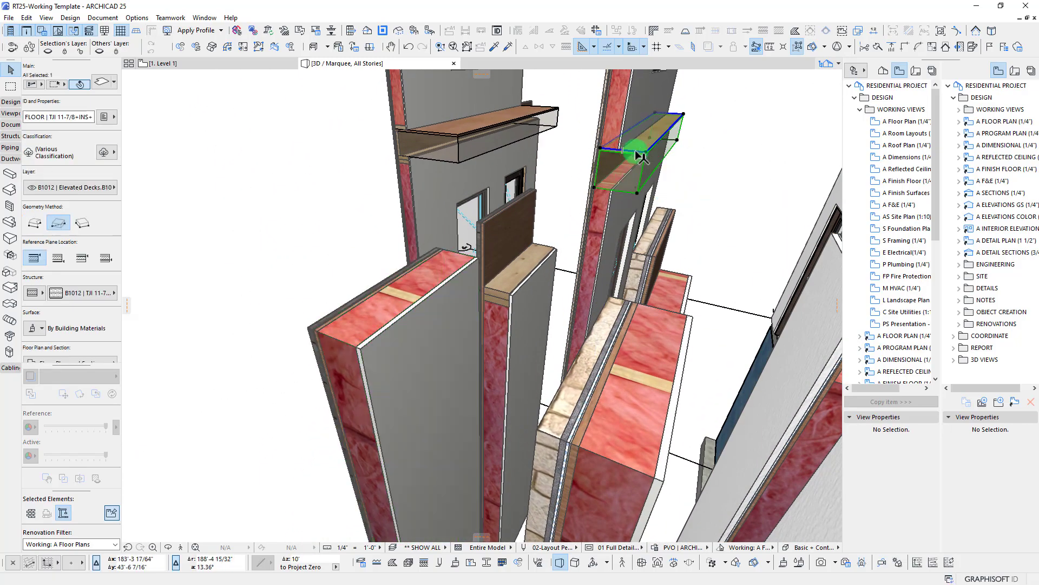
left_click(636, 155)
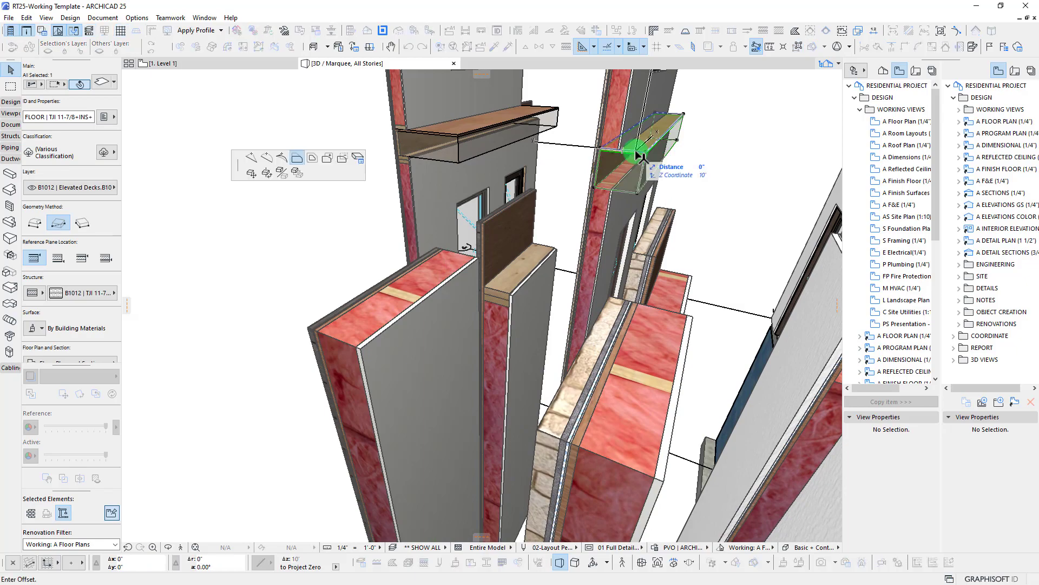
left_click(329, 332)
Select the composite wood siding wall sample and inspect its full height and the layers at its base.
middle_click_drag(513, 246, 542, 345, "shift")
left_click(540, 413)
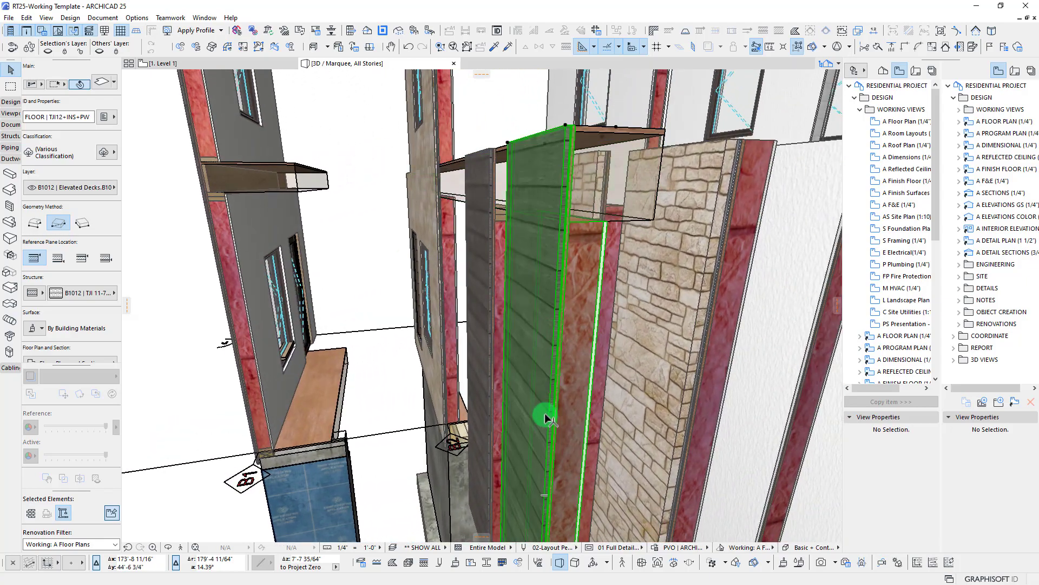
middle_click_drag(540, 413, 496, 435, "shift")
scroll(484, 268, "down", 5)
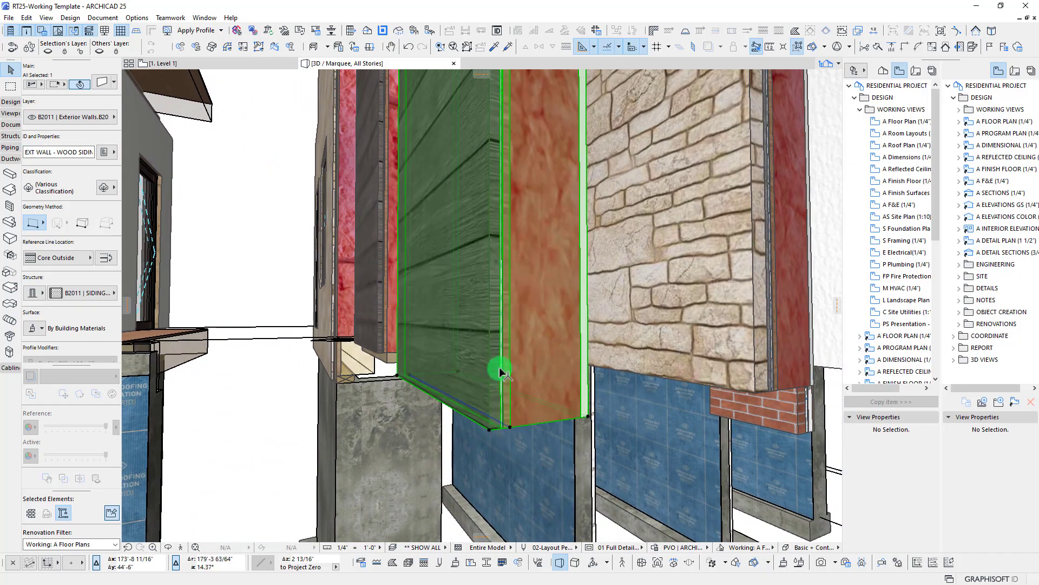
middle_click_drag(554, 411, 594, 457, "shift")
scroll(594, 458, "up", 4)
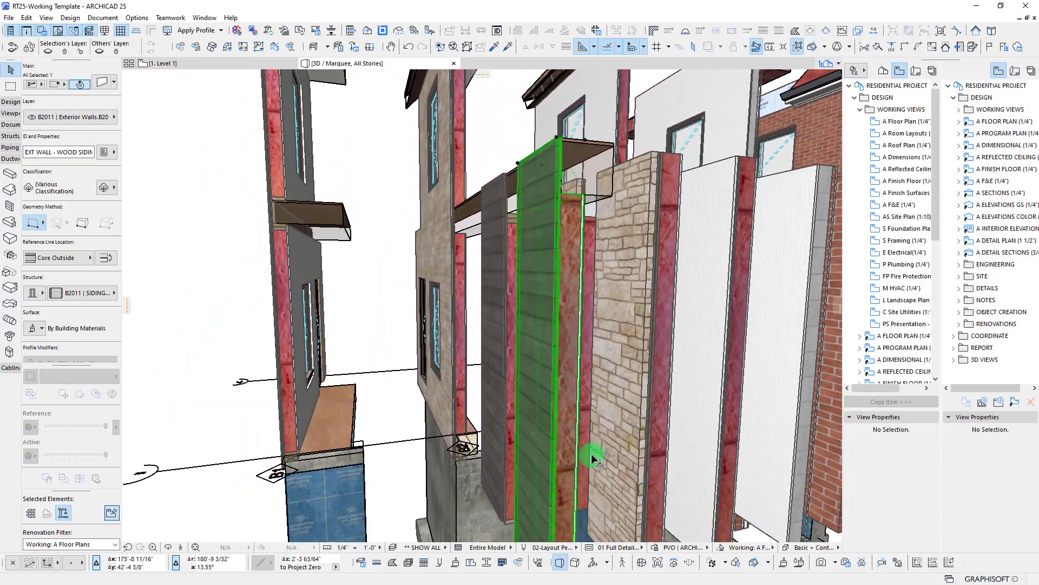
scroll(587, 320, "up", 4)
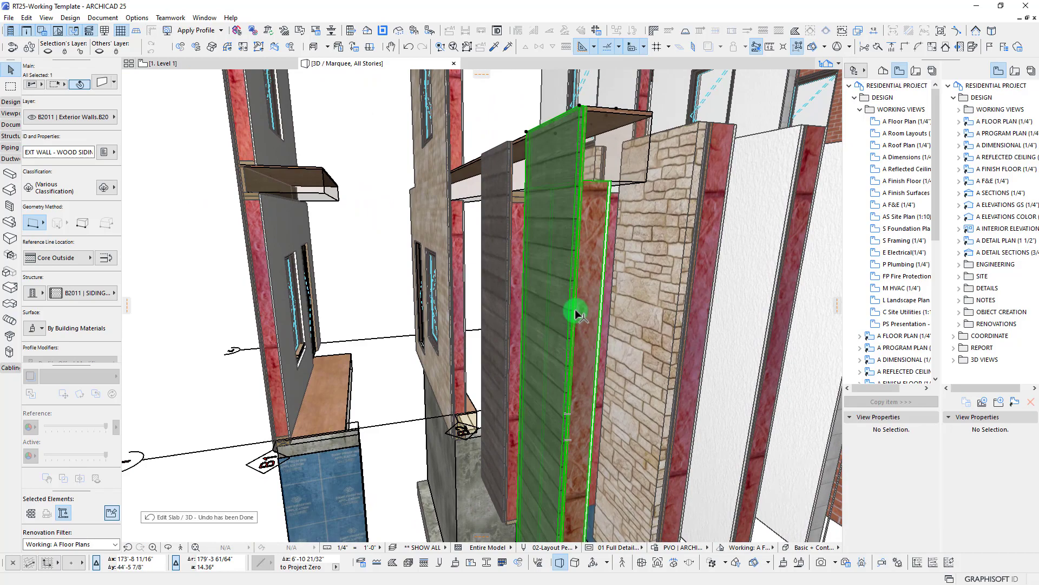
middle_click_drag(508, 226, 693, 266, "shift")
key("ctrl+d")
left_click(639, 243)
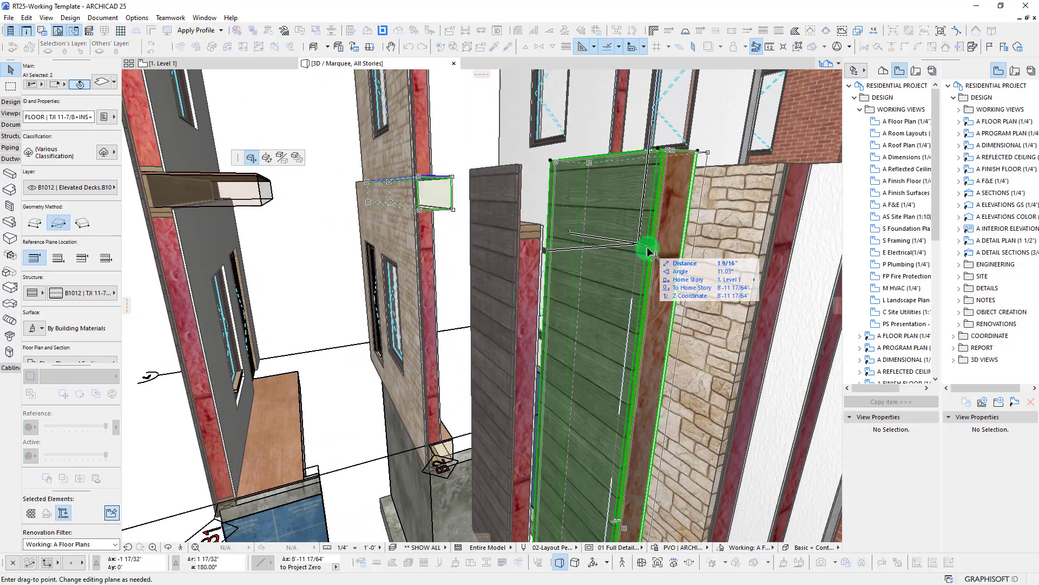
left_click(579, 248)
Try to lower the Exterior Finish-Top Offset of the complex profile wood siding wall sample.
left_click(508, 244)
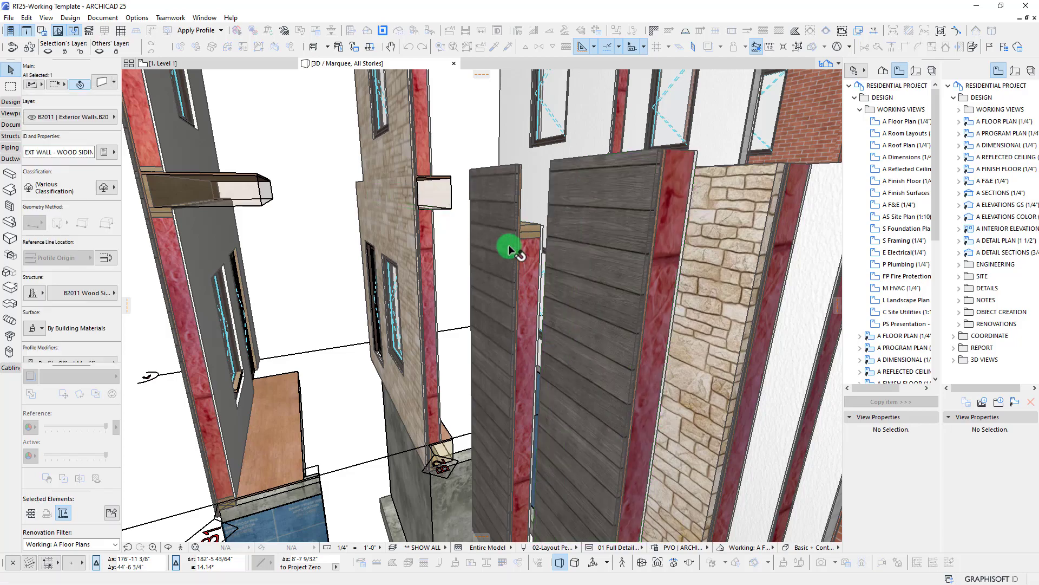
middle_click_drag(509, 244, 531, 143, "shift")
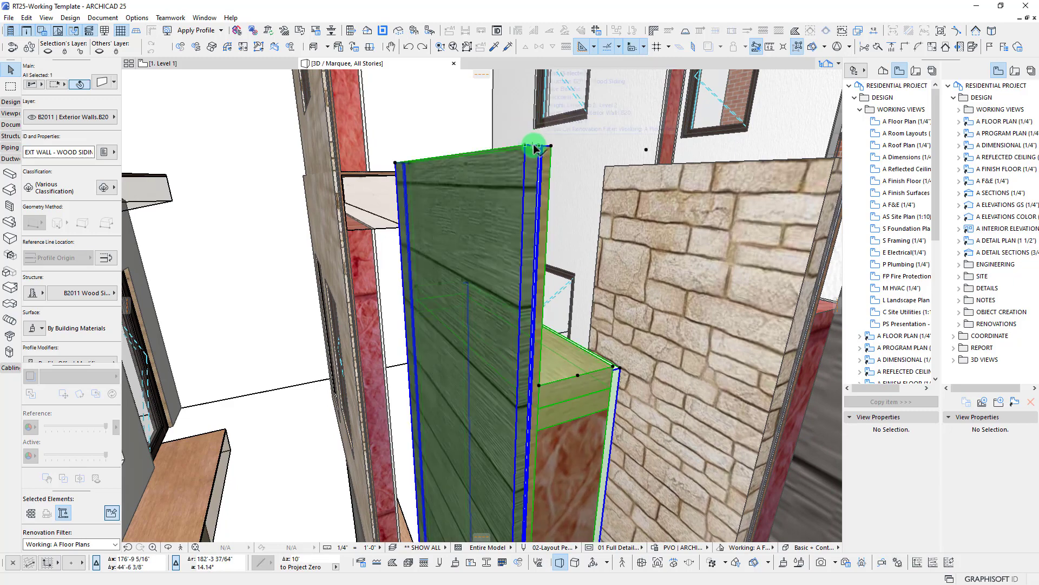
left_click(533, 145)
left_click(251, 160)
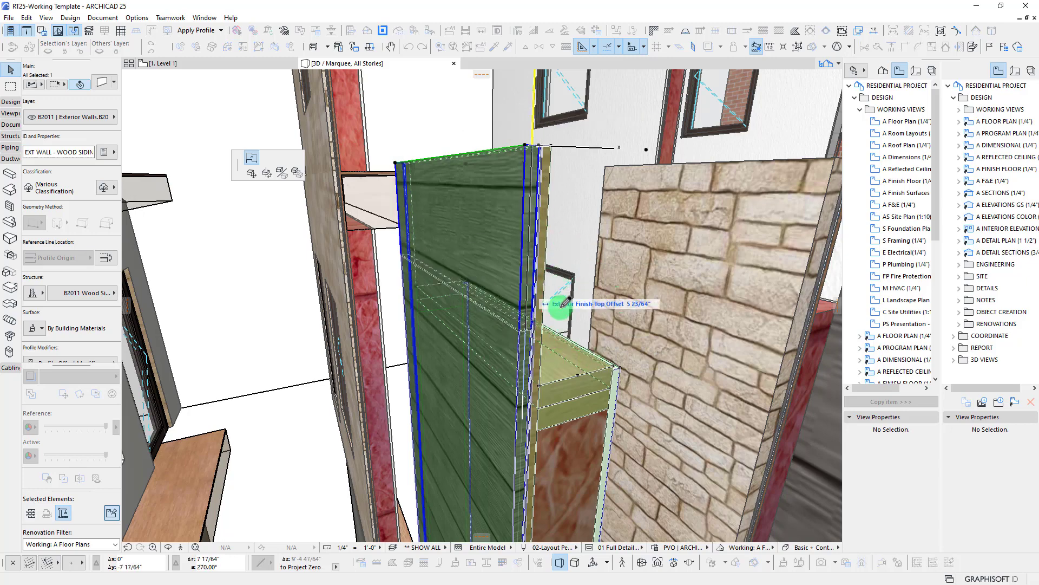
left_click(612, 317)
mouse_move(593, 330)
middle_mouse_down("shift")
mouse_move(638, 330)
mouse_move(596, 325)
middle_mouse_up("shift")
key("Escape")
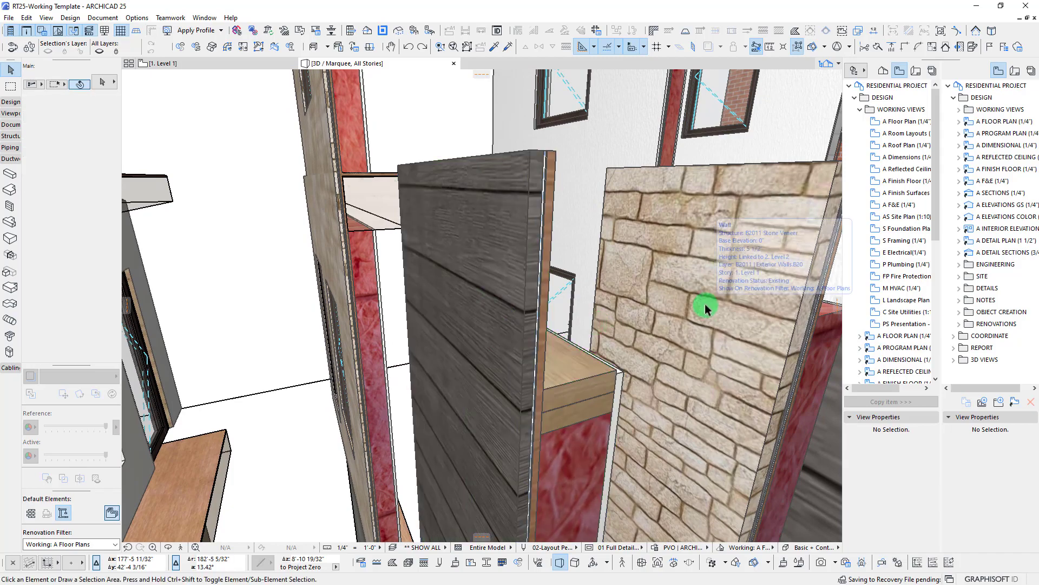
Examine how the building's wood siding wall extends over the floor framing at the top of the foundation.
scroll(704, 304, "down", 6)
scroll(705, 306, "down", 3)
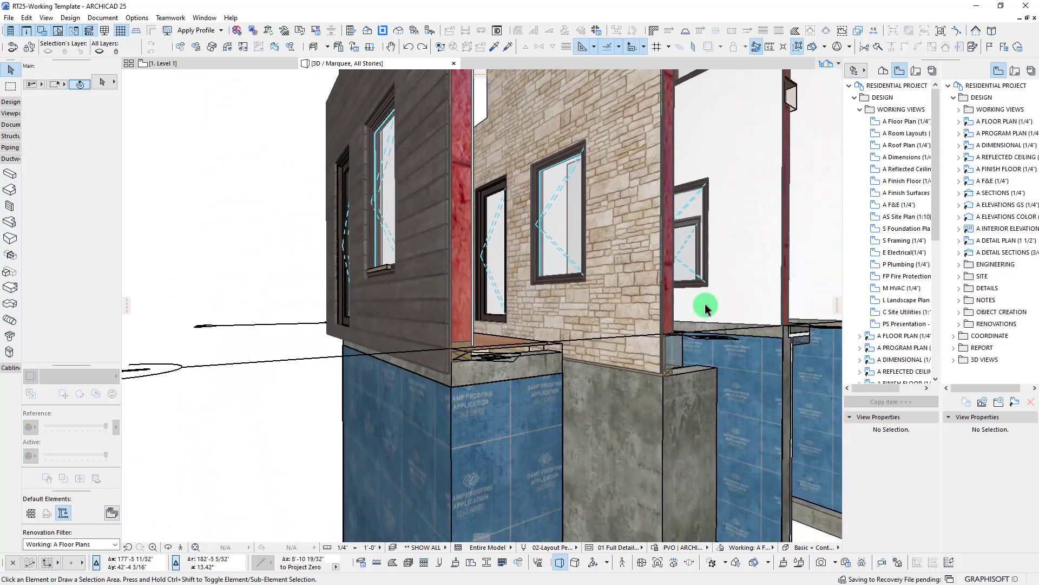
middle_click_drag(706, 306, 689, 361, "shift")
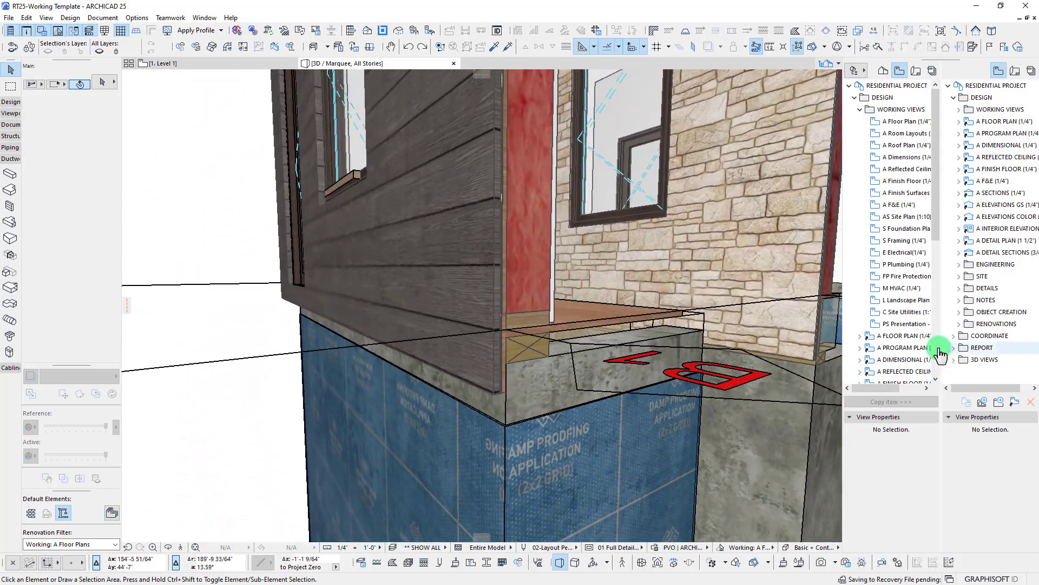
left_click(461, 261)
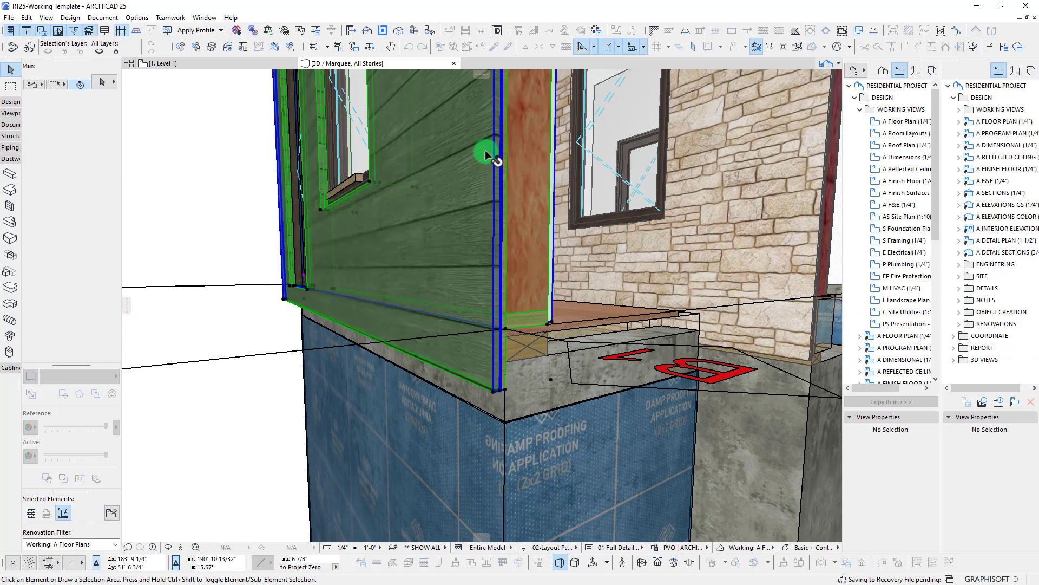
middle_click_drag(527, 333, 551, 327, "shift")
key("Escape")
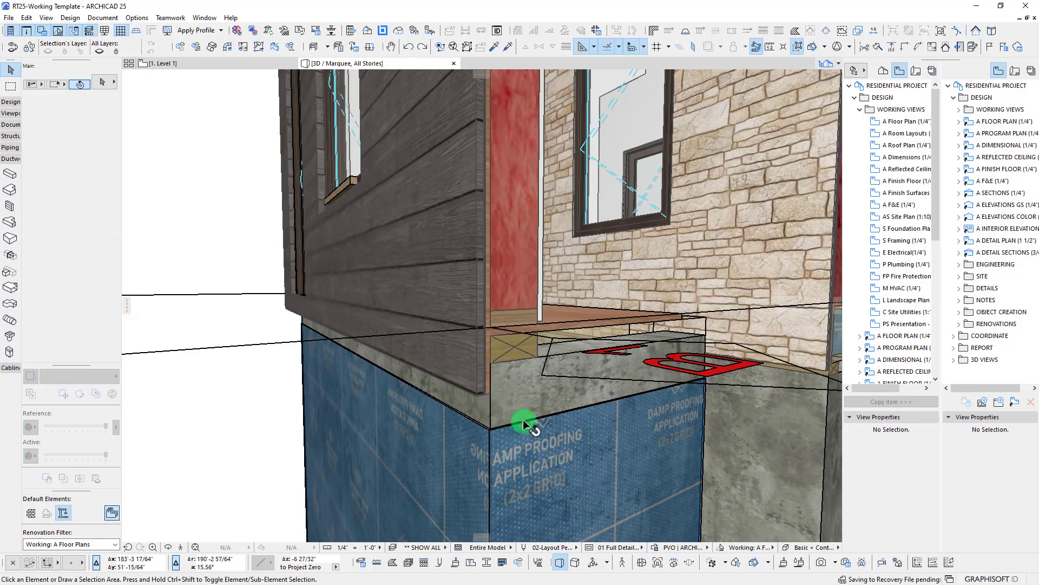
Compare the composite and complex profile wood siding wall samples by selecting and viewing each in 3D.
mouse_move(528, 423)
middle_mouse_down("shift")
mouse_move(715, 421)
mouse_move(700, 422)
mouse_move(687, 399)
mouse_move(562, 316)
mouse_move(457, 186)
mouse_move(378, 234)
mouse_move(557, 225)
mouse_move(625, 276)
mouse_move(515, 251)
mouse_move(594, 290)
middle_mouse_up("shift")
left_click(533, 338)
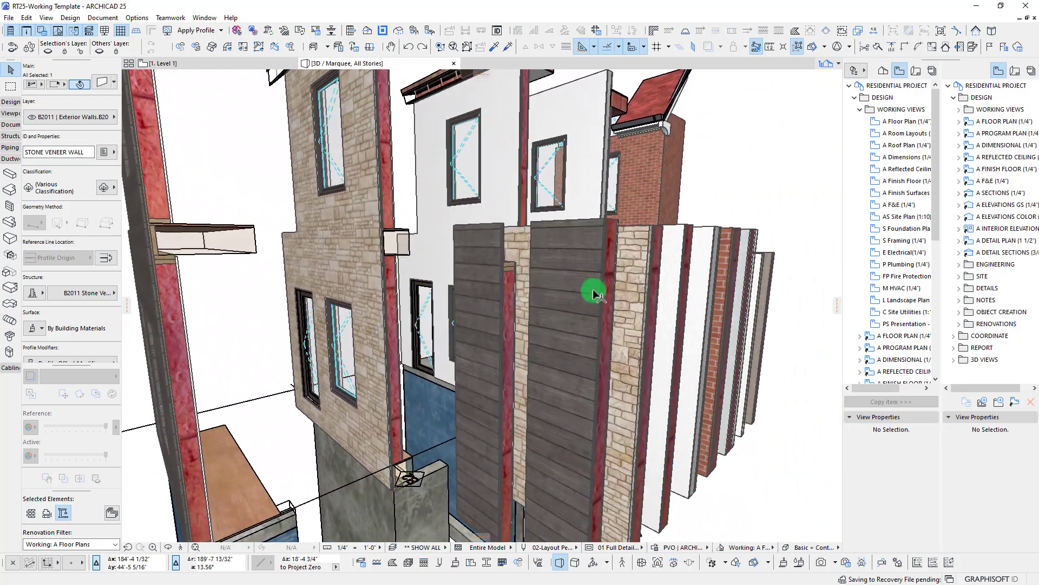
left_click(596, 325)
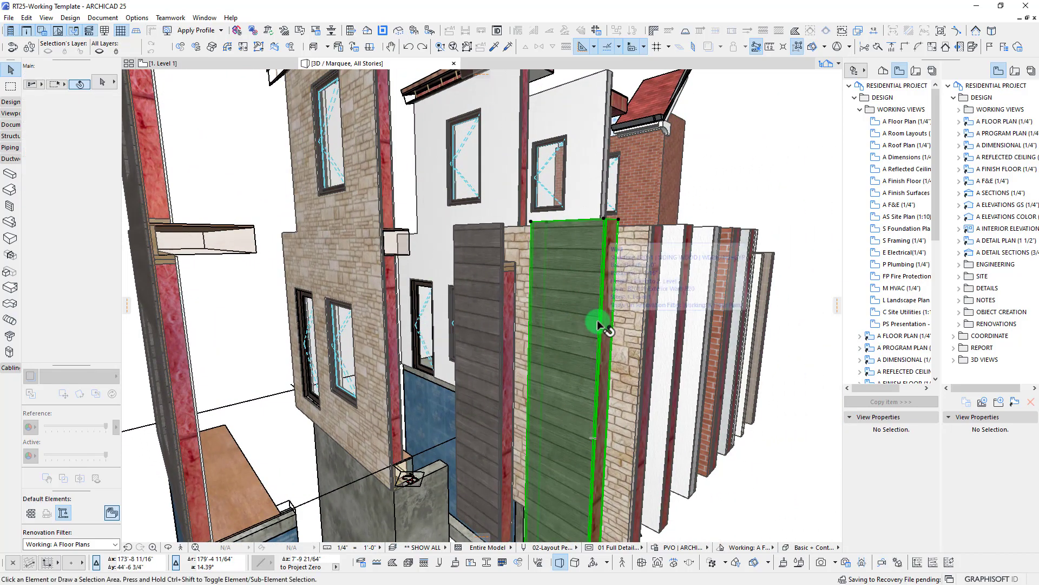
key("Escape")
middle_click_drag(596, 320, 596, 319, "shift")
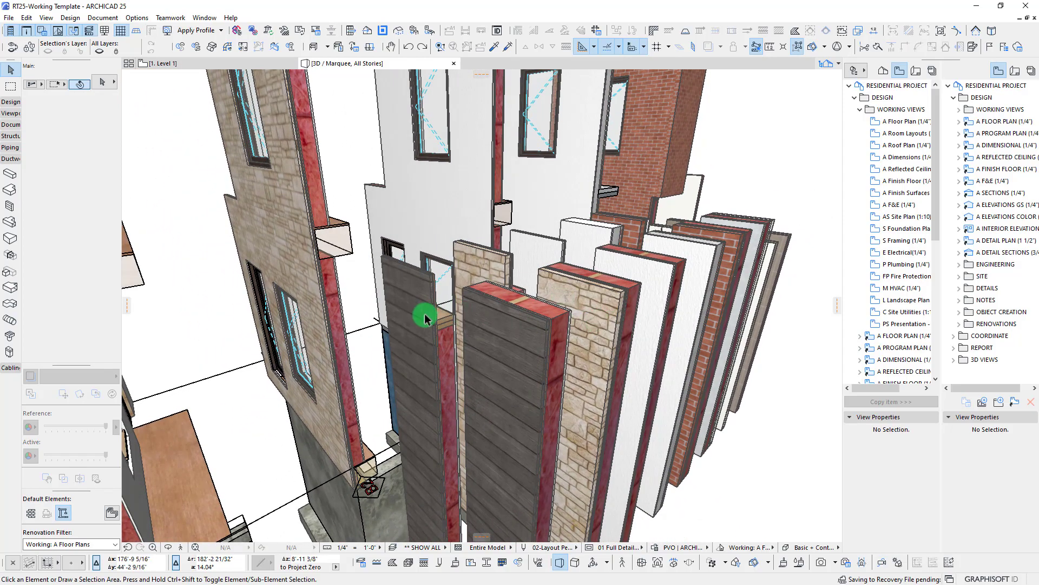
left_click(431, 351)
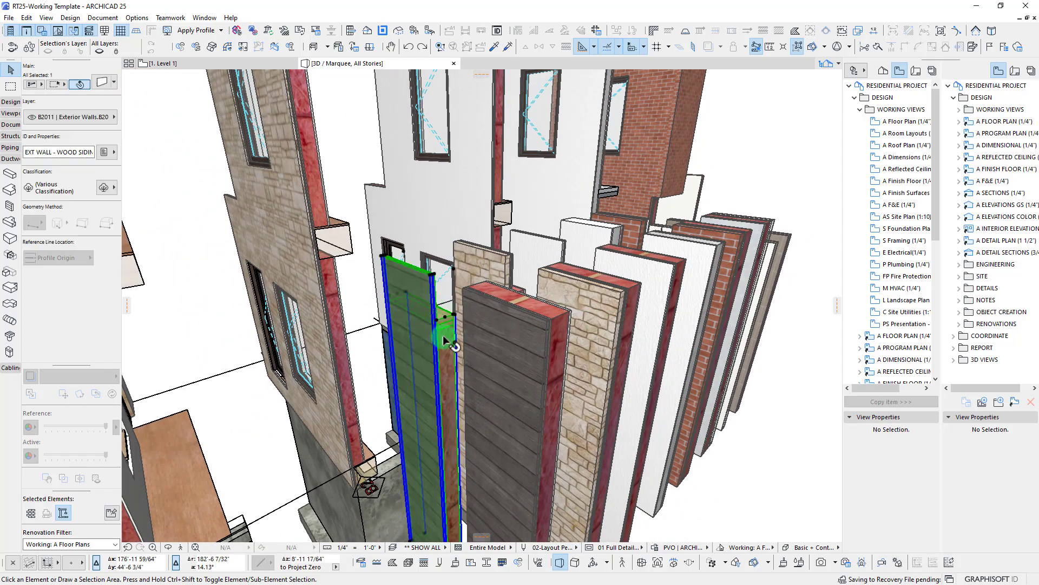
middle_click_drag(431, 352, 667, 426, "shift")
mouse_move(494, 312)
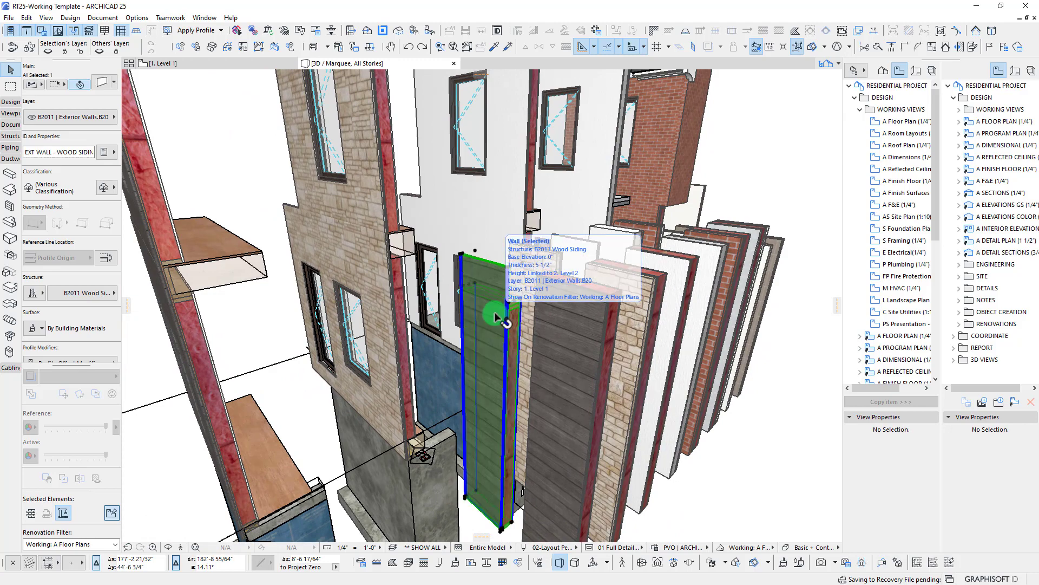
middle_click_drag(495, 312, 506, 332, "shift")
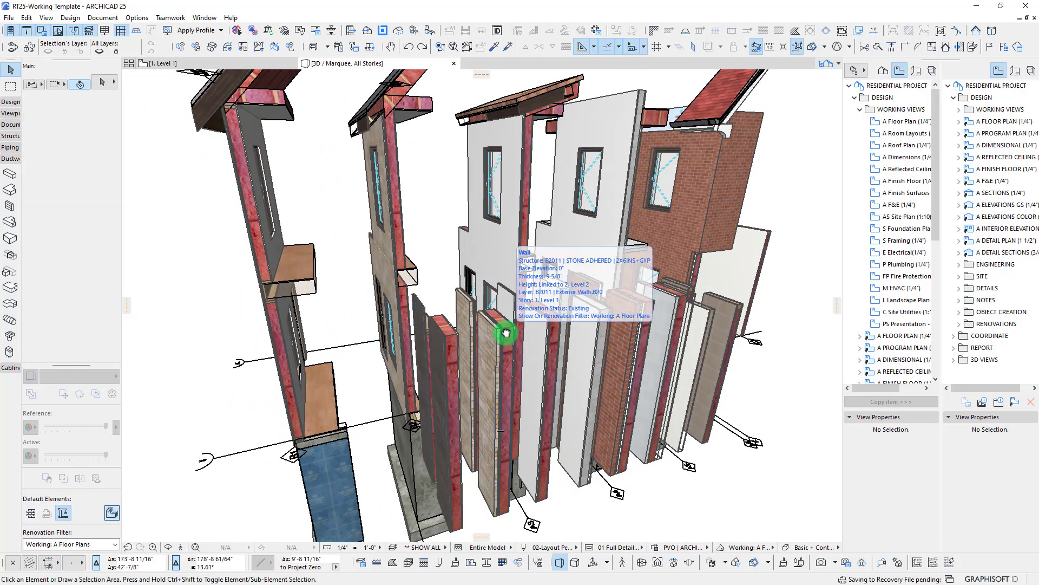
Switch to the Level 1 floor plan and view the composite and complex profile Wall Types B1 and B2.
key("F2")
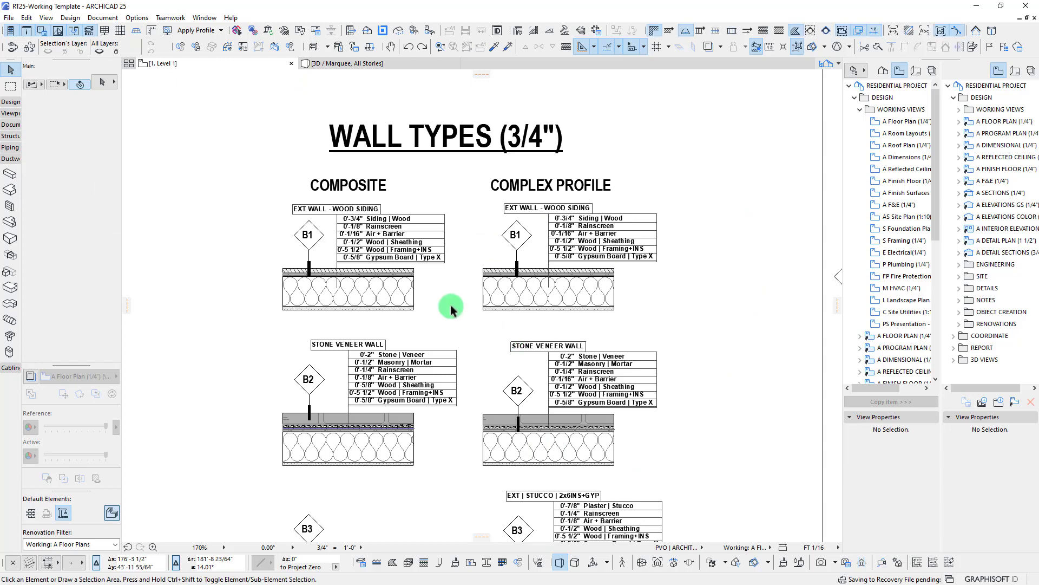
mouse_move(495, 295)
middle_mouse_down()
mouse_move(494, 320)
mouse_move(512, 295)
middle_mouse_up()
scroll(398, 192, "up", 2)
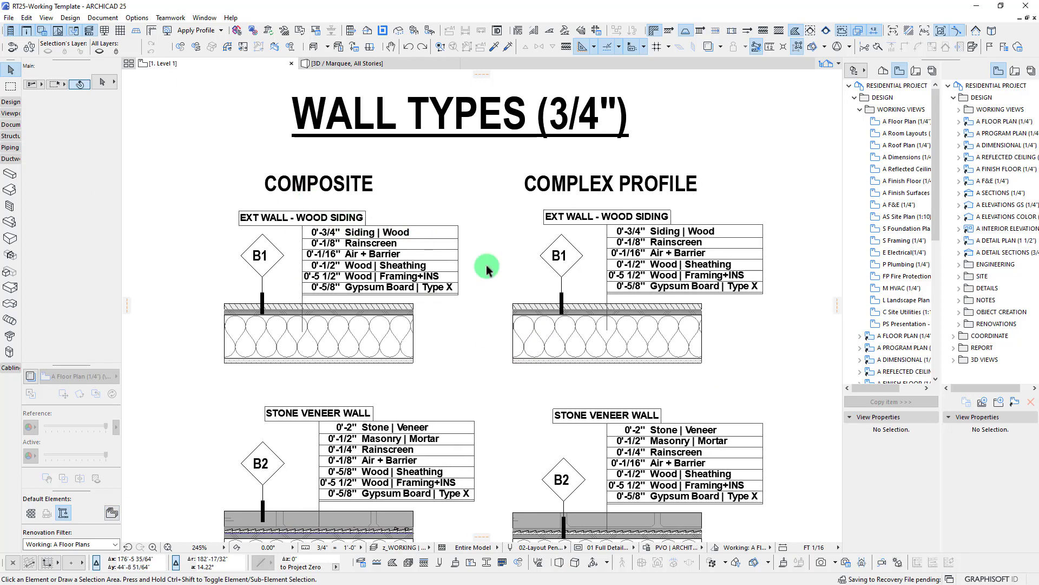
middle_click_drag(627, 314, 630, 278)
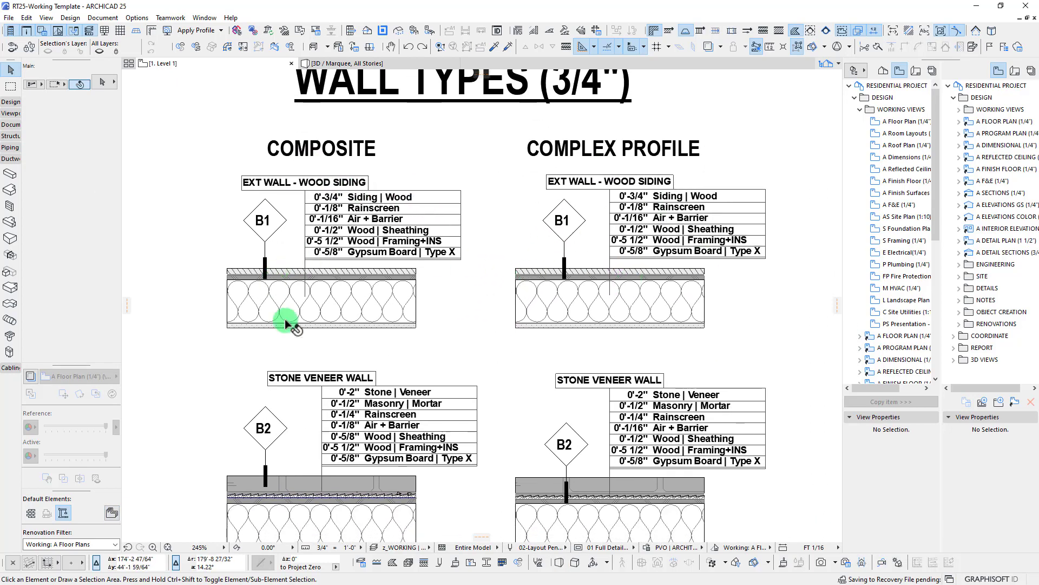
Open the composite structure of the composite B1 wood siding wall, review its skins and thicknesses, and close it without changes.
middle_click_drag(595, 320, 592, 313)
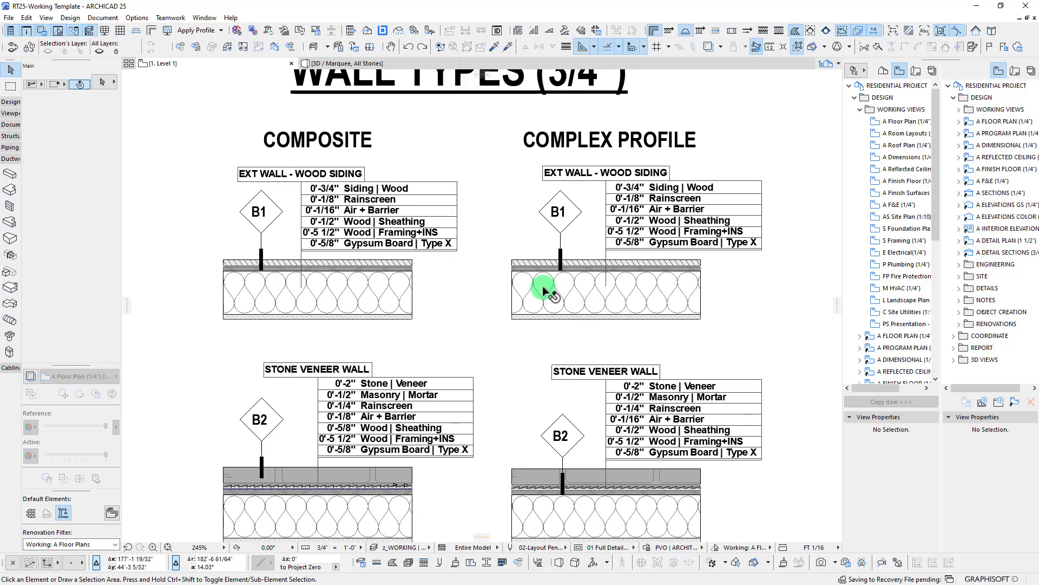
left_click(249, 311)
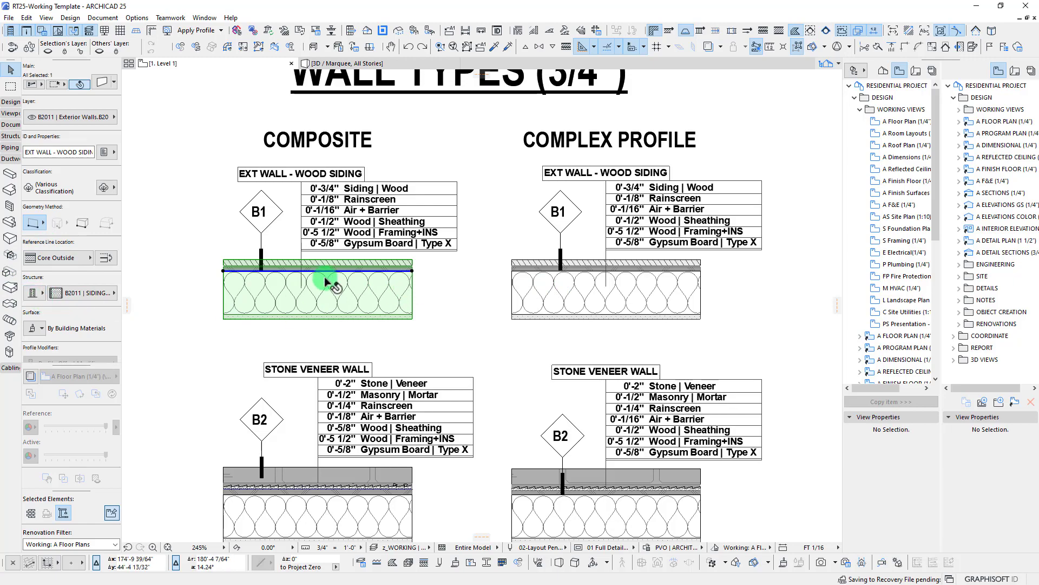
scroll(374, 273, "up", 2)
right_click(574, 352)
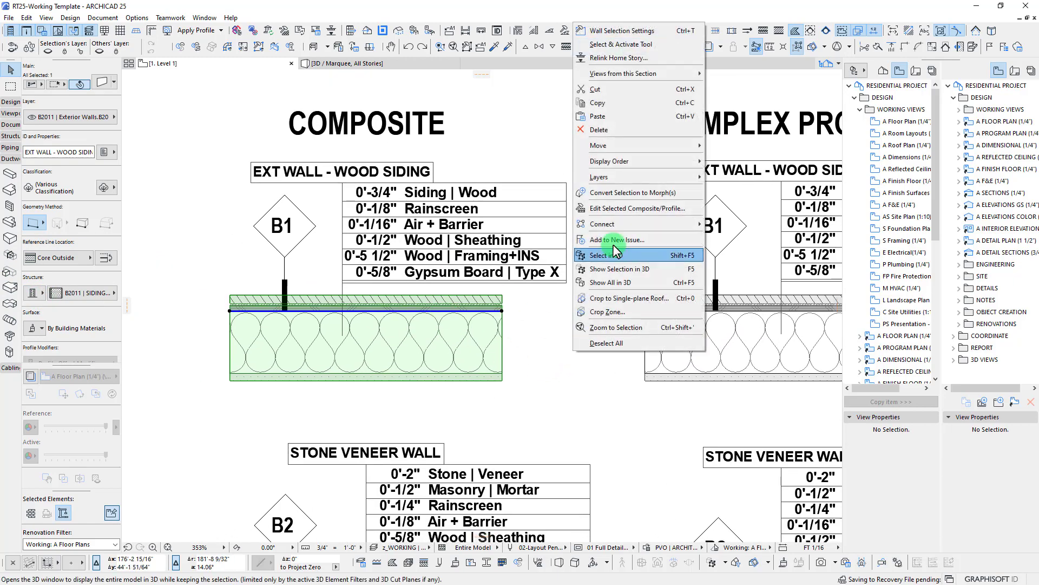
left_click(667, 207)
left_click_drag(517, 121, 901, 135)
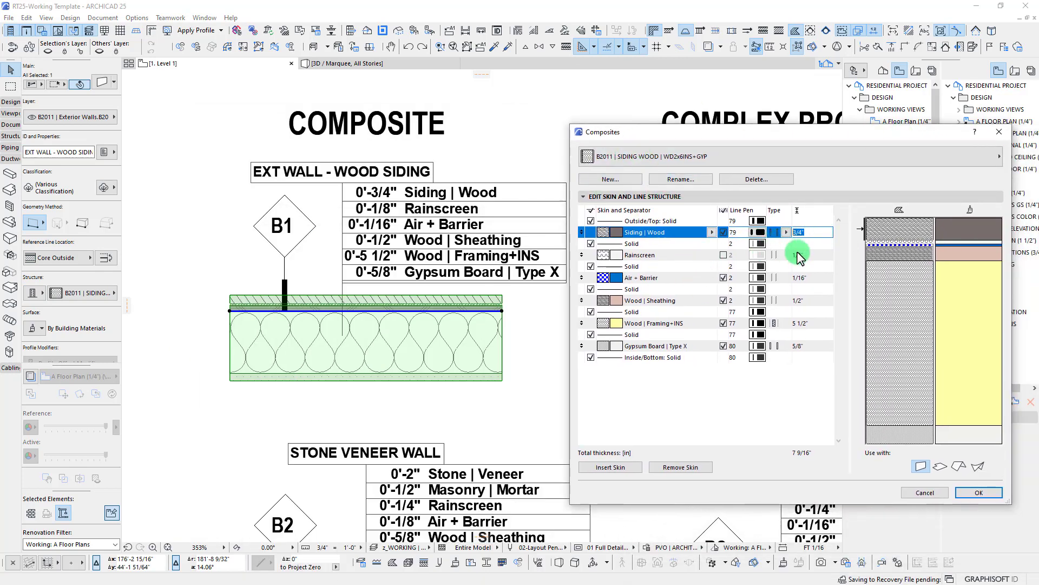
left_click_drag(722, 131, 721, 140)
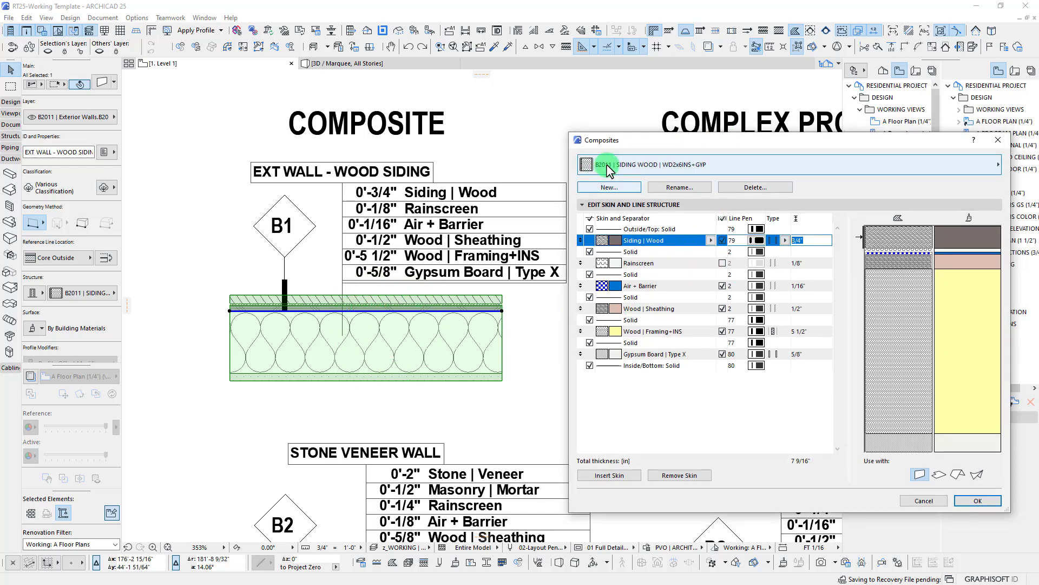
left_click_drag(575, 139, 528, 142)
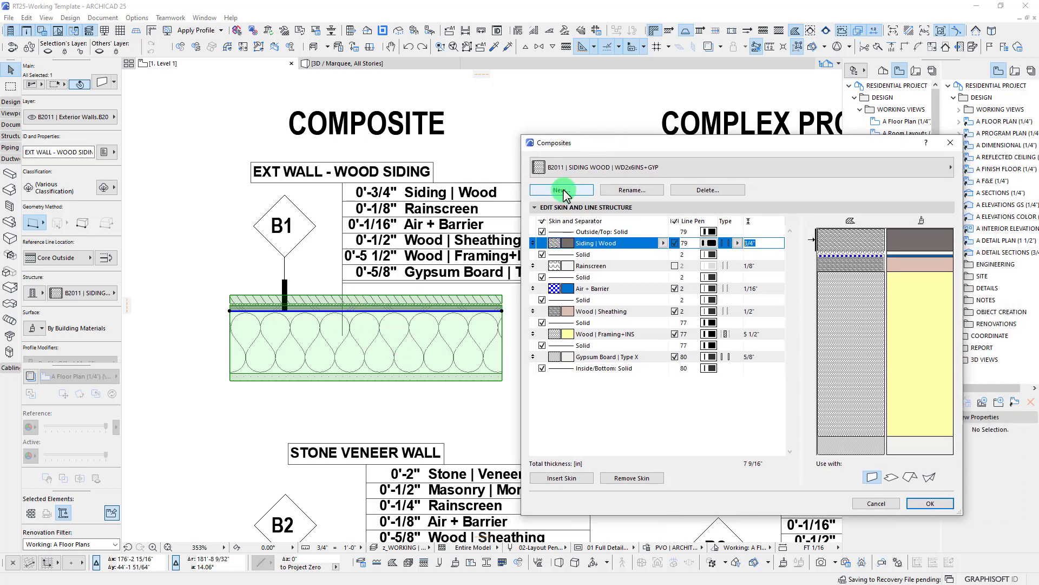
left_click_drag(668, 142, 676, 140)
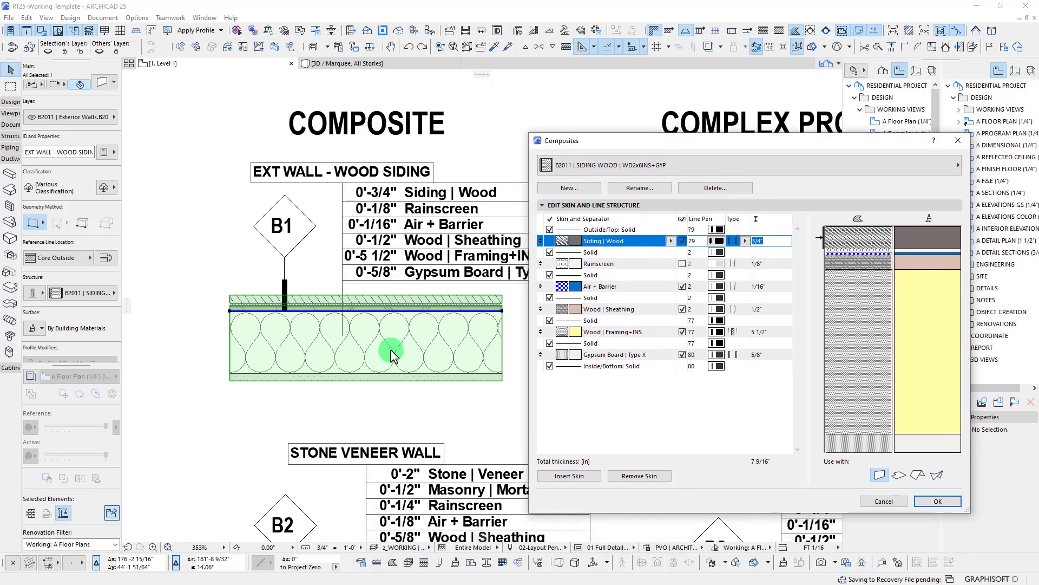
left_click_drag(836, 142, 704, 144)
left_click(829, 142)
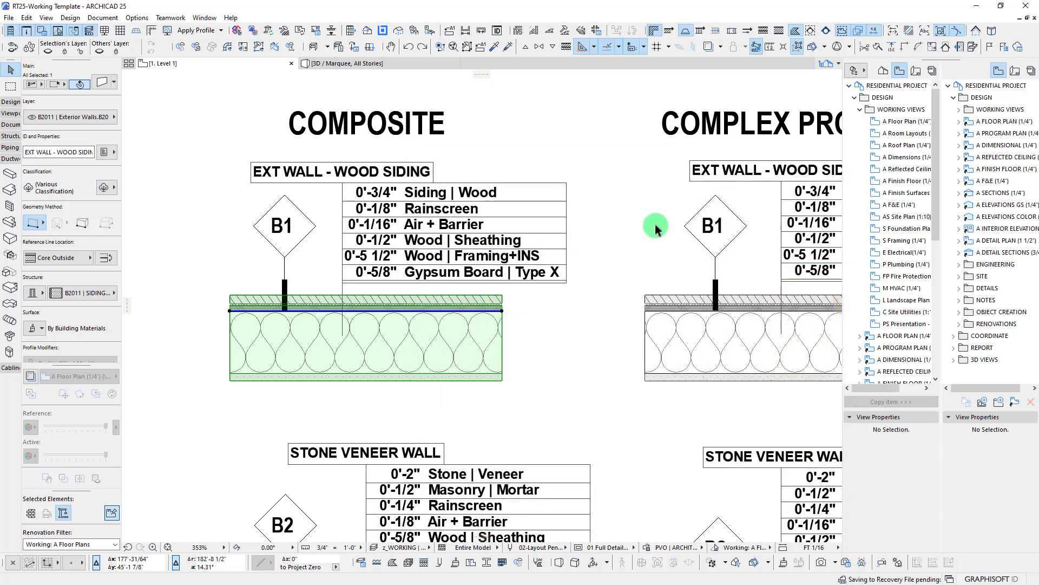
Open the complex profile of the B1 wood siding wall for editing and inspect its siding fill component.
middle_click_drag(656, 276, 504, 286)
left_click(593, 353)
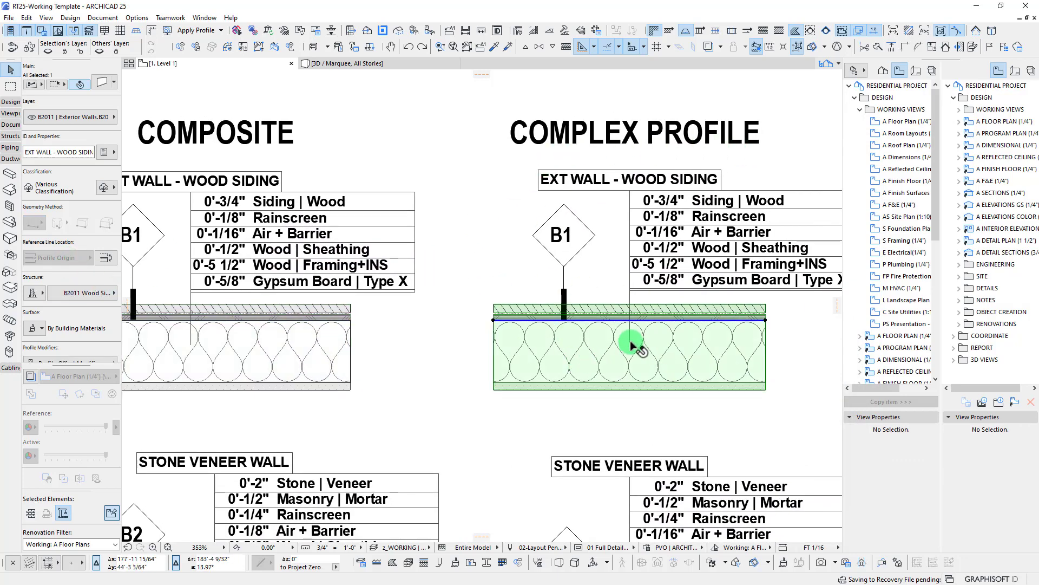
middle_click_drag(630, 340, 528, 332)
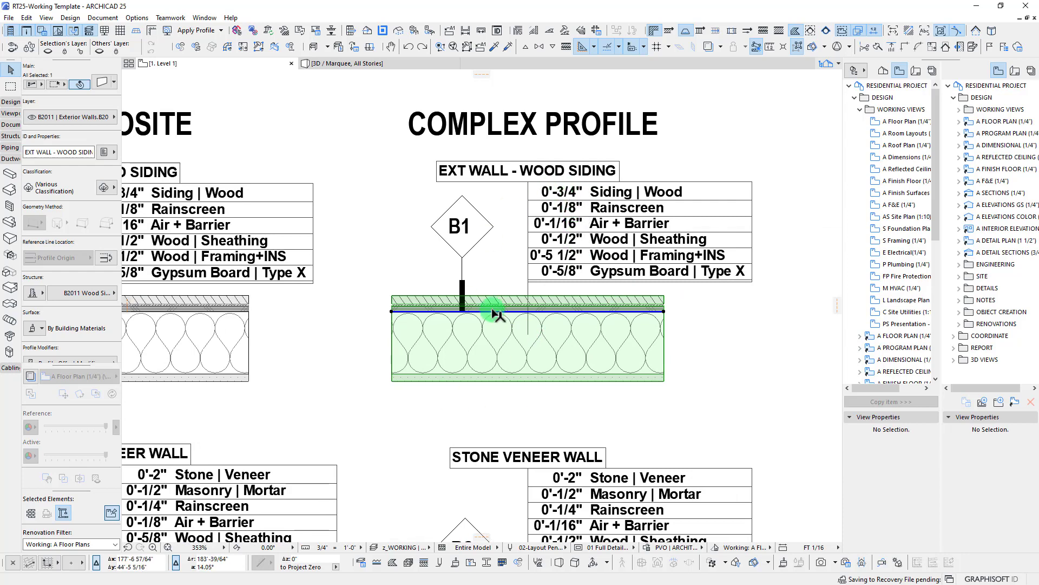
scroll(492, 336, "up", 2)
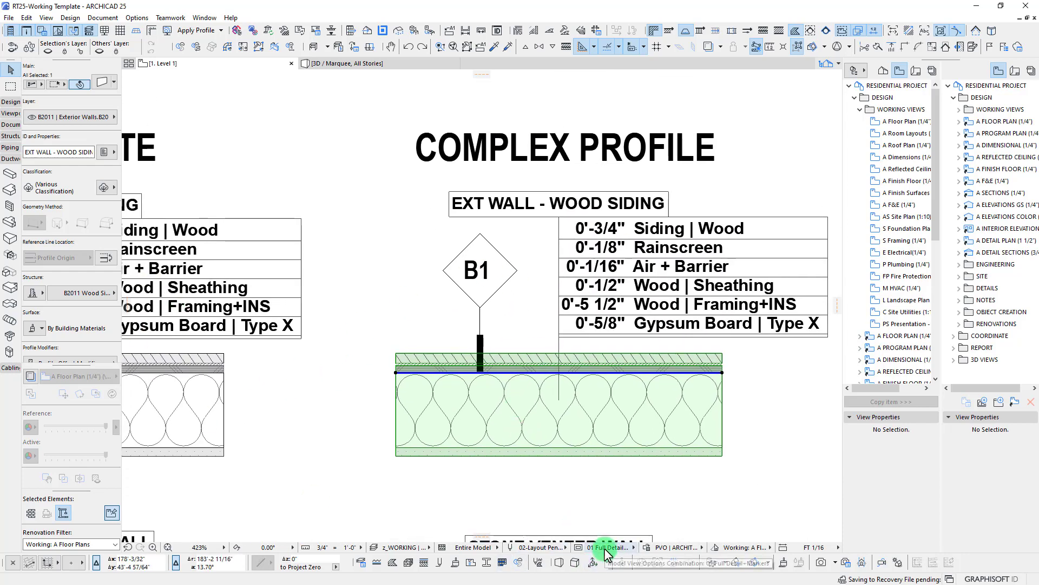
right_click(364, 296)
left_click(425, 443)
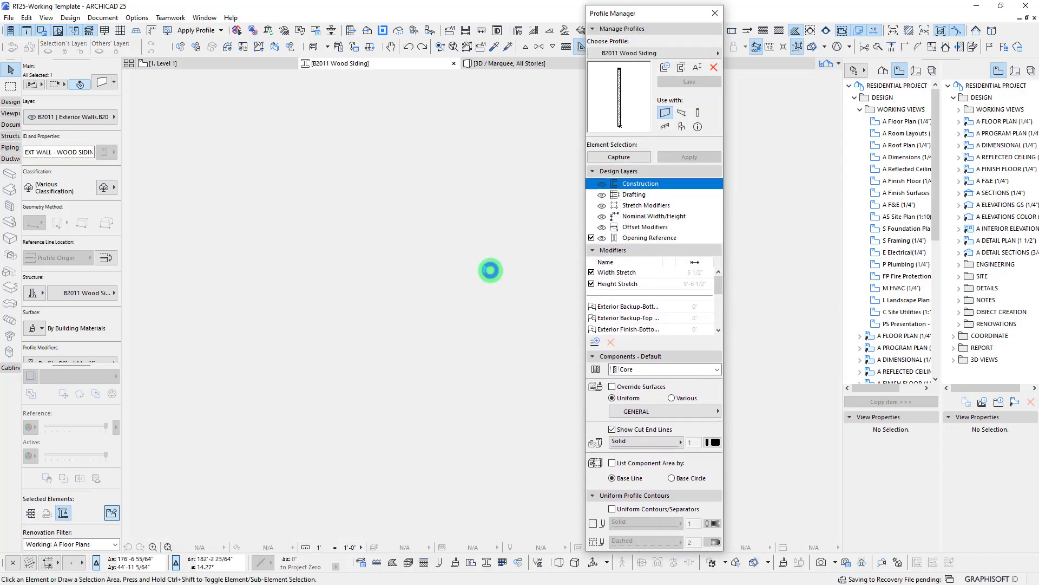
scroll(492, 224, "up", 8)
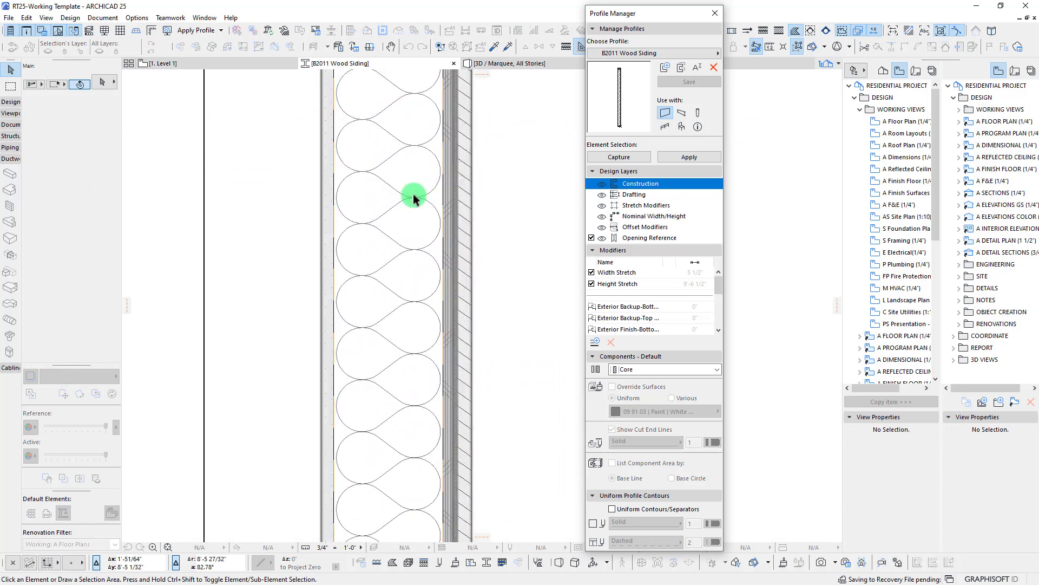
scroll(413, 196, "up", 3)
left_click(524, 228)
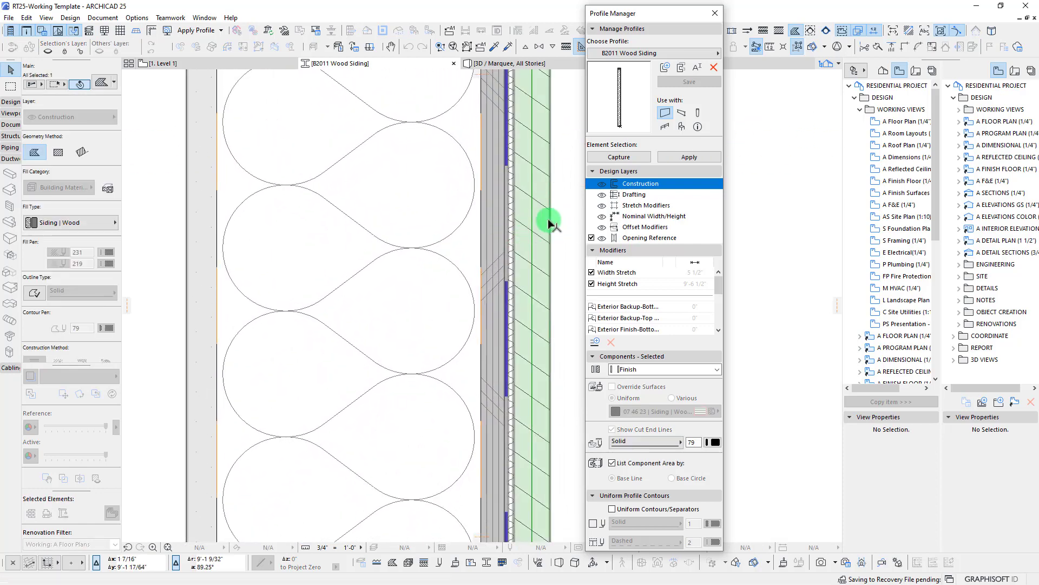
scroll(320, 229, "down", 3)
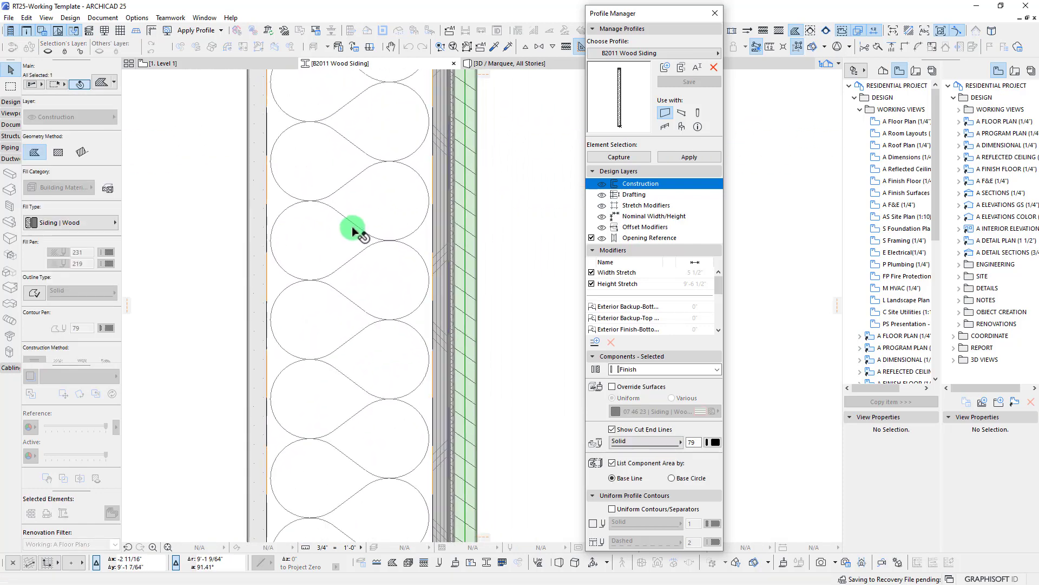
Return to the Level 1 floor plan, collapse the Profile Manager and move it clear of the wall types.
left_click(201, 64)
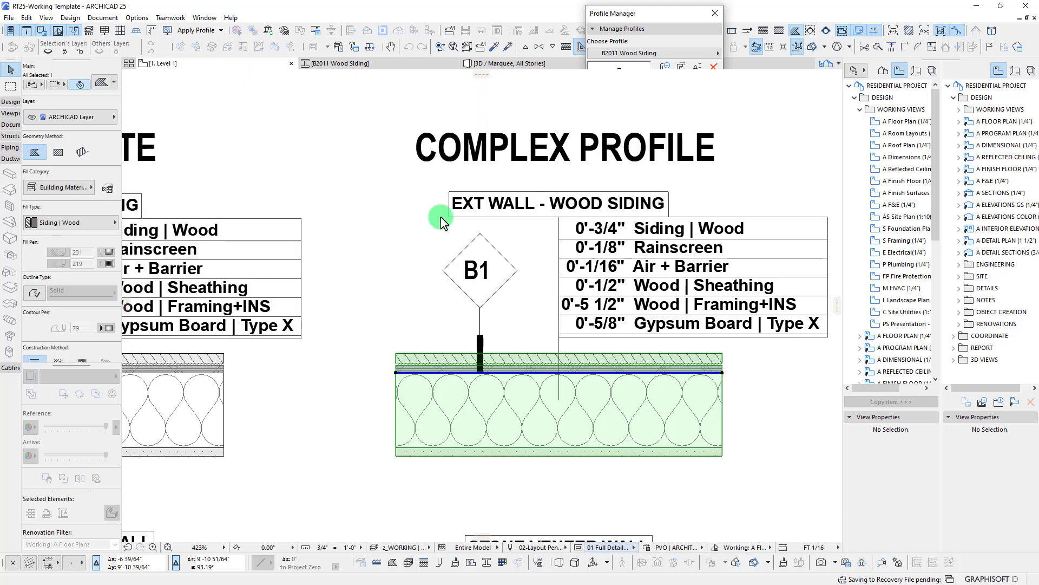
left_click(490, 362)
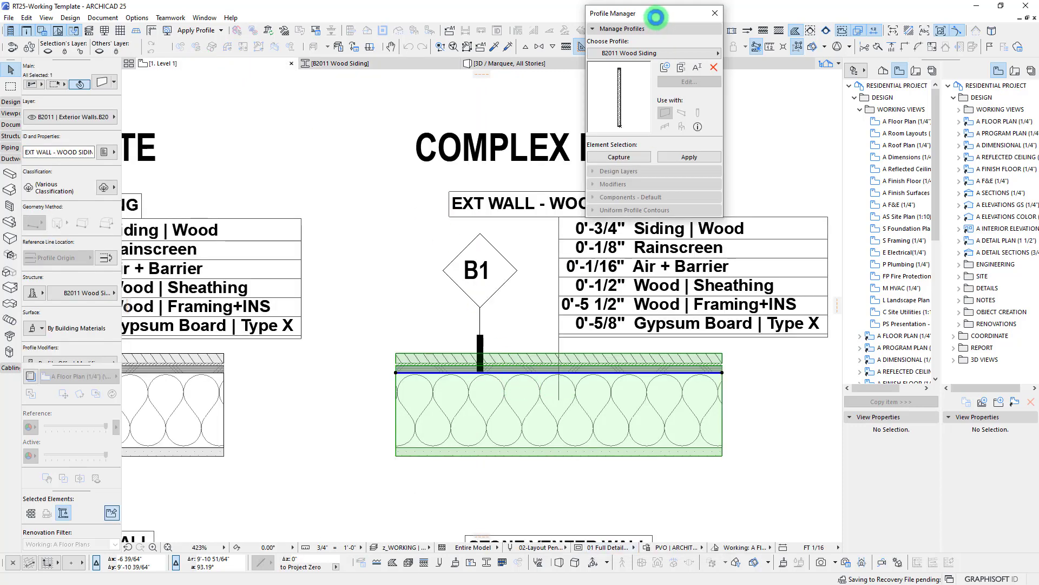
left_click(667, 30)
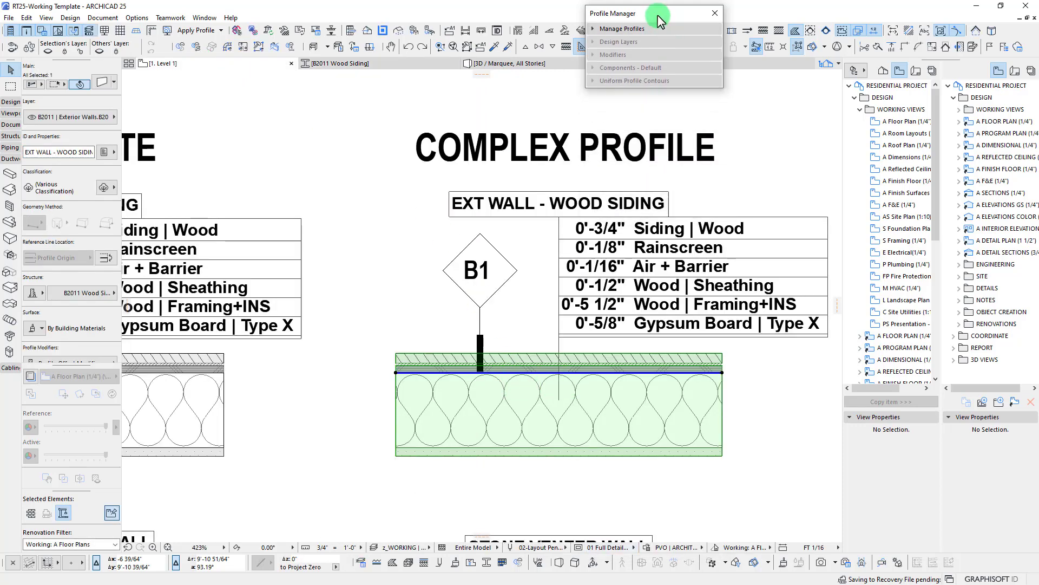
left_click_drag(661, 21, 883, 112)
Set the Exterior Finish-Thickness modifier of the complex profile B1 wood siding wall to 1 1/2".
scroll(90, 276, "down", 2)
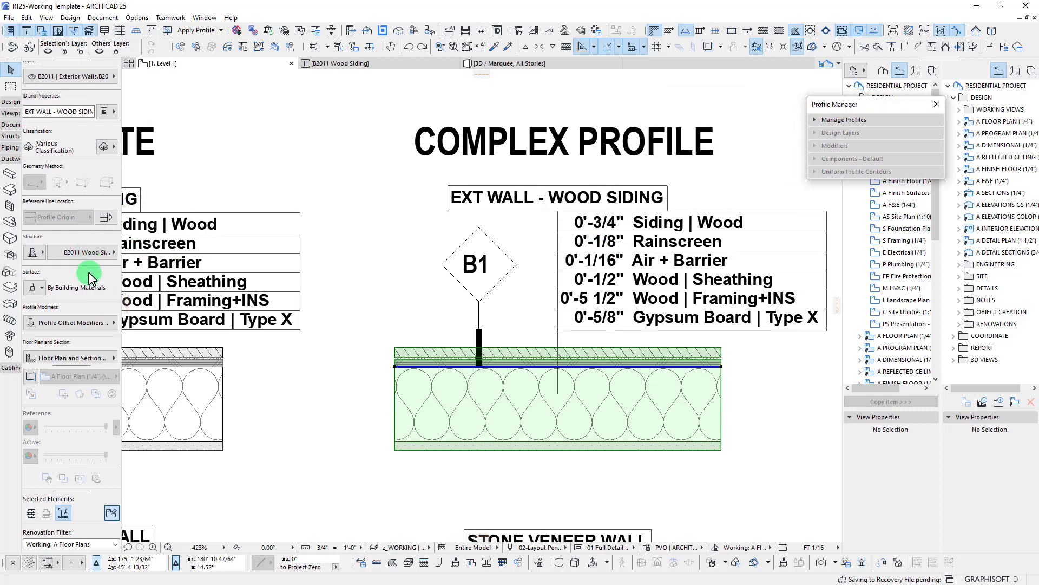
left_click(101, 328)
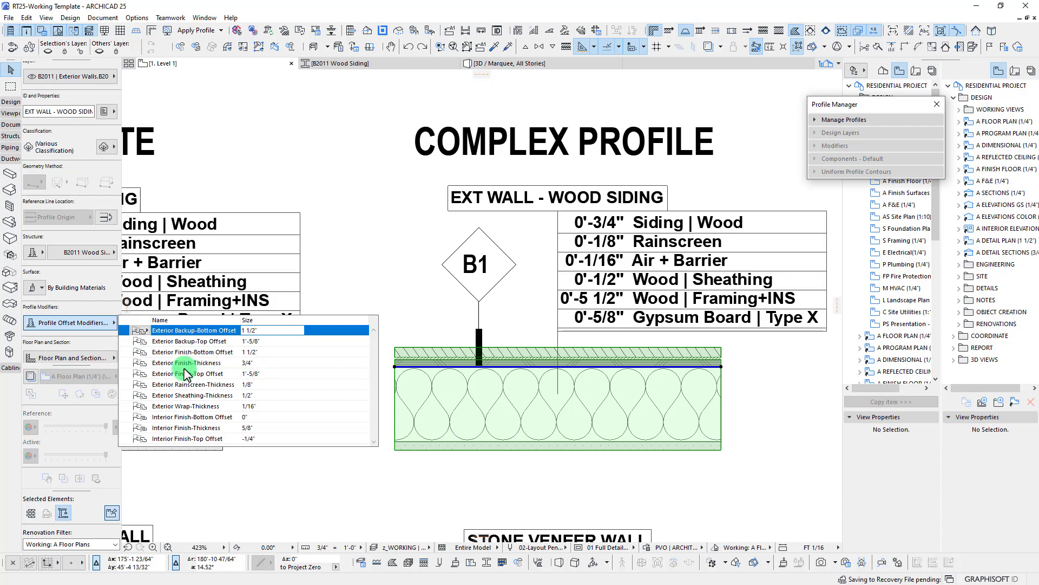
left_click(248, 365)
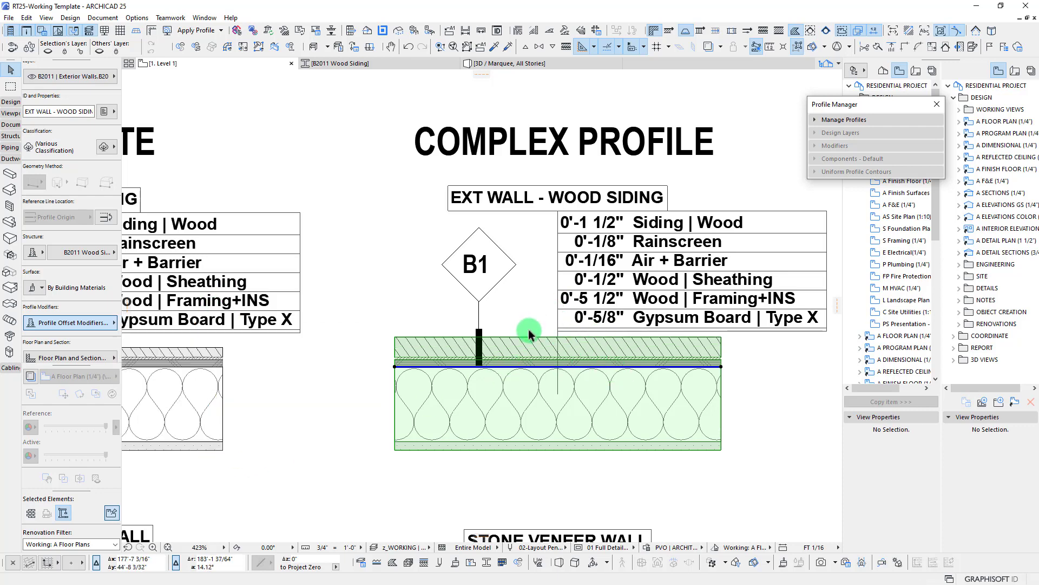
scroll(541, 335, "down", 3)
scroll(609, 329, "down", 2)
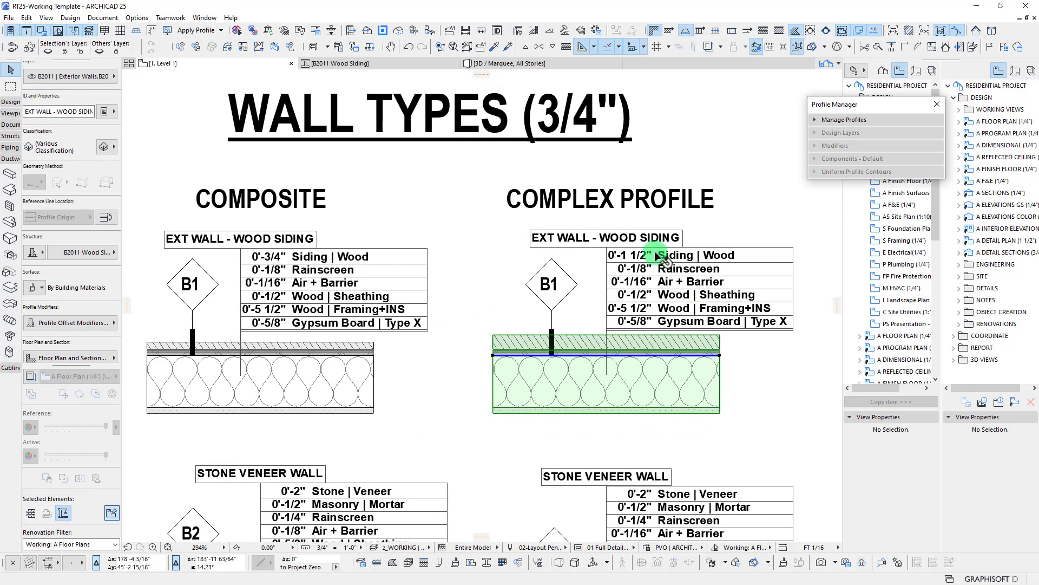
scroll(630, 357, "up", 1)
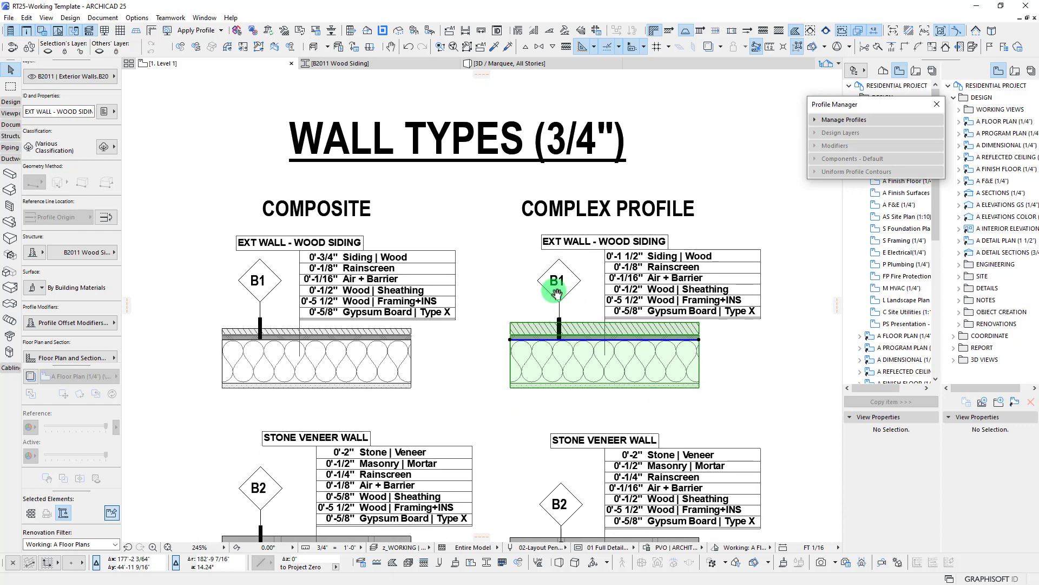
scroll(623, 295, "down", 2)
scroll(595, 279, "down", 2)
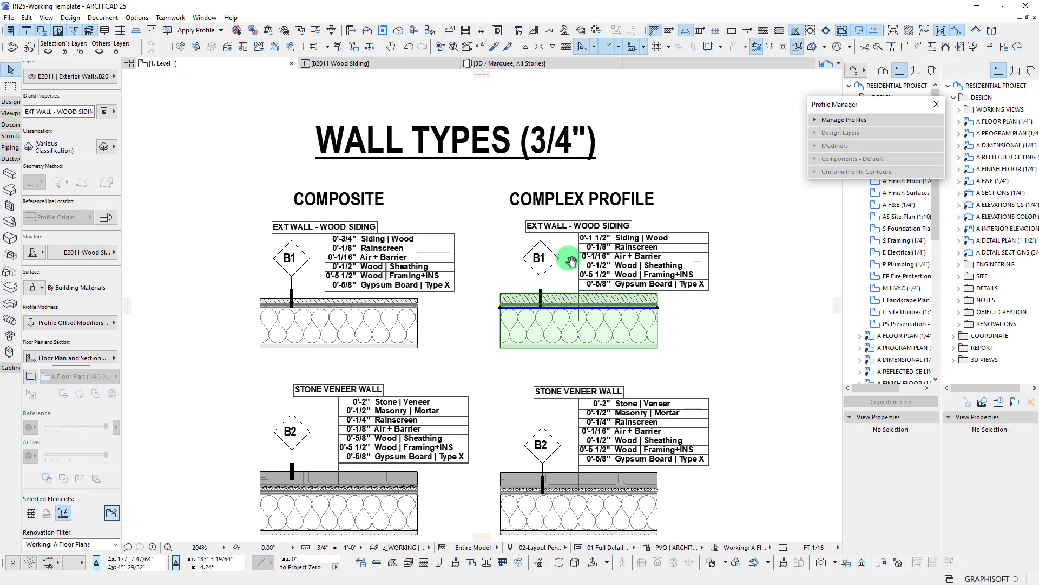
middle_click_drag(569, 316, 586, 318)
Try to stretch the composite B1 wood siding wall by the end of its reference line.
left_click(402, 320)
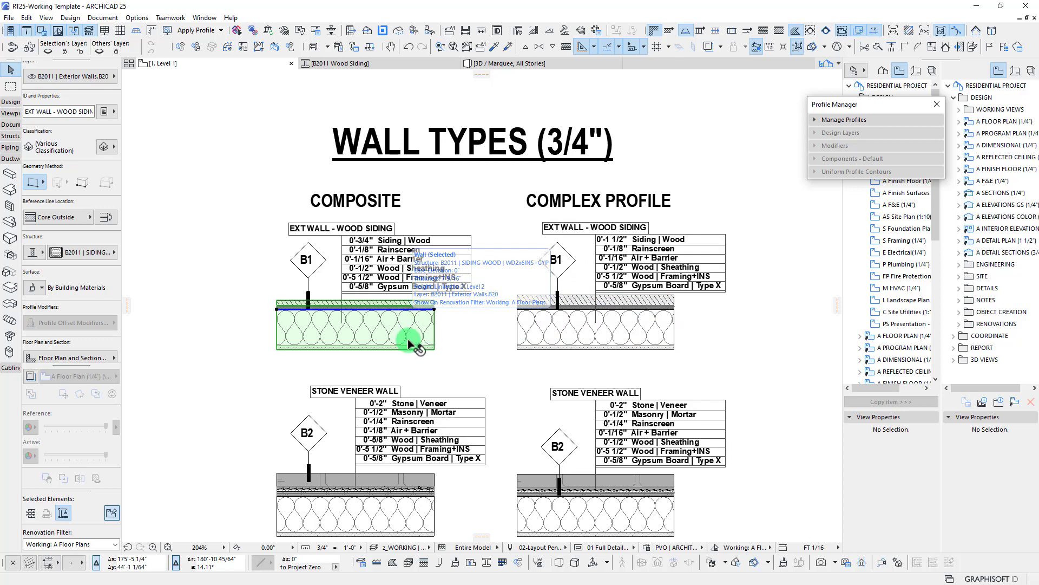
middle_click_drag(410, 342, 417, 329)
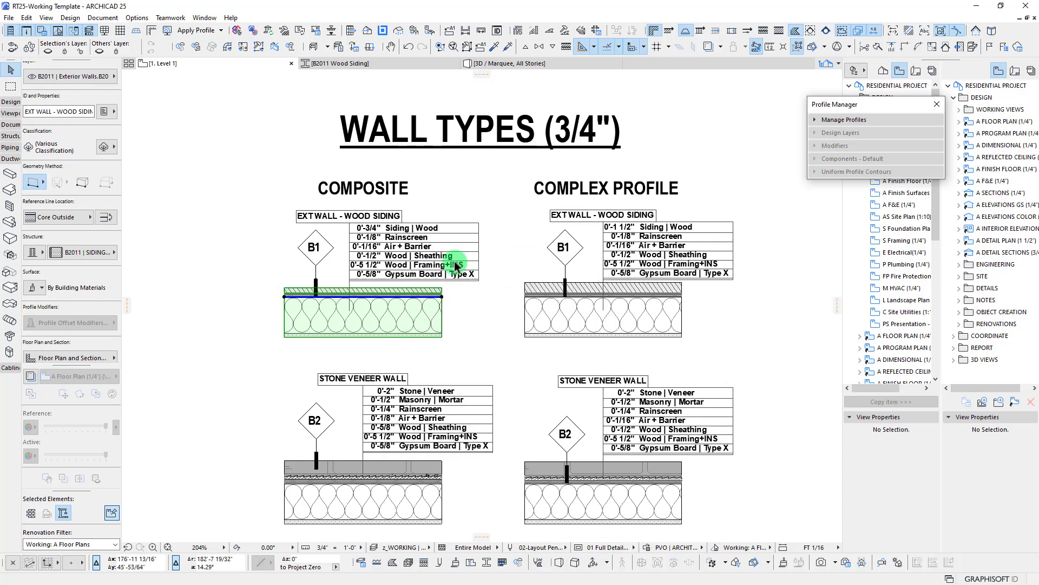
left_click(443, 297)
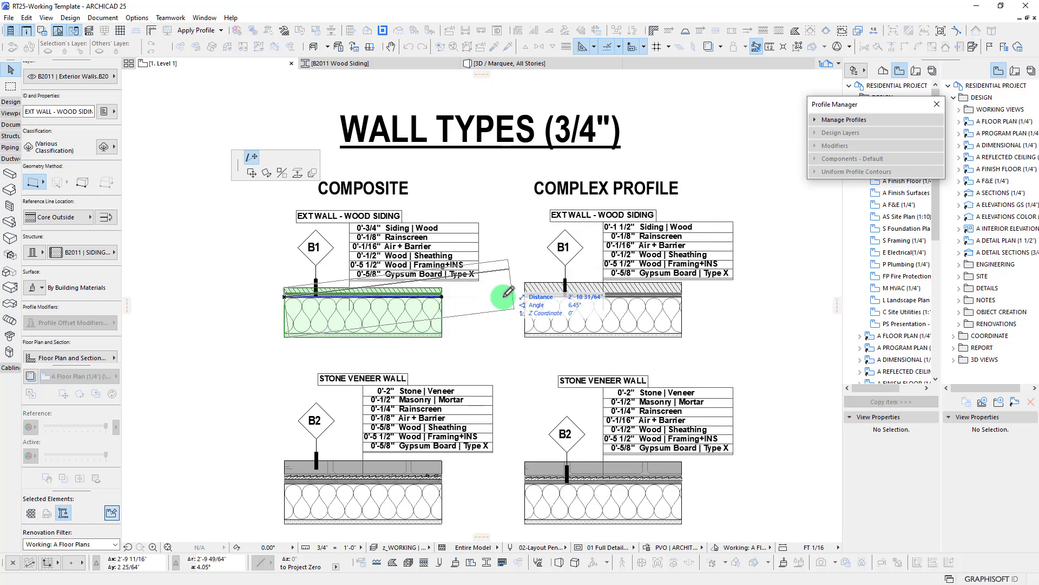
middle_click_drag(506, 299, 507, 294)
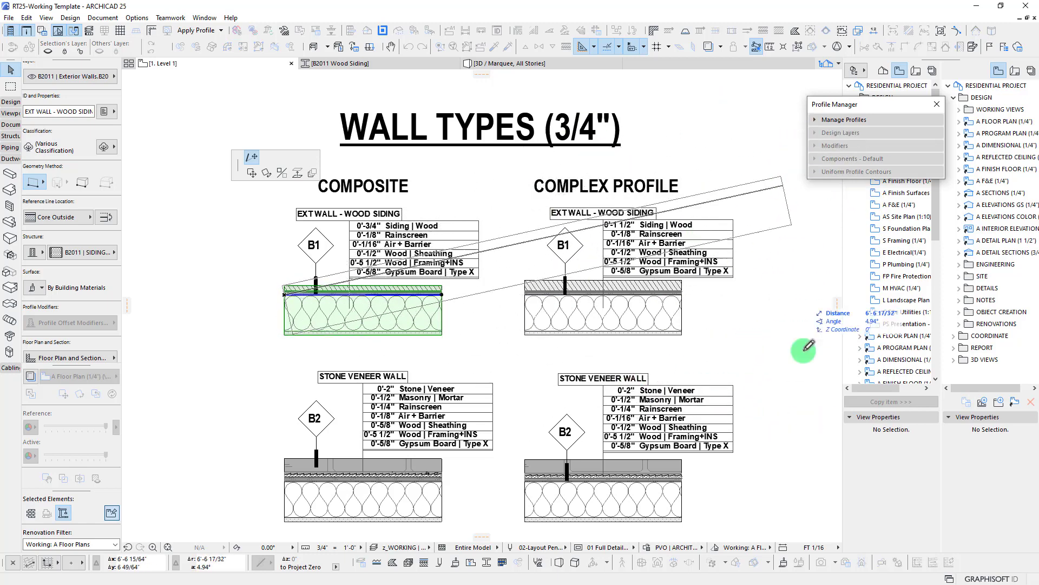
key("Escape")
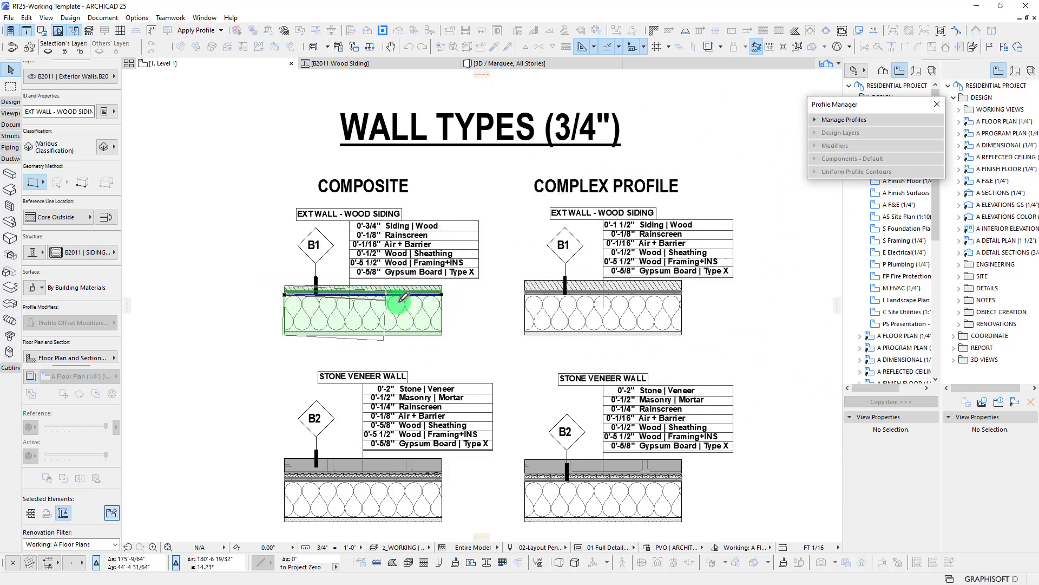
Review the profile offset modifiers of the complex profile B1 wood siding wall.
left_click(532, 292)
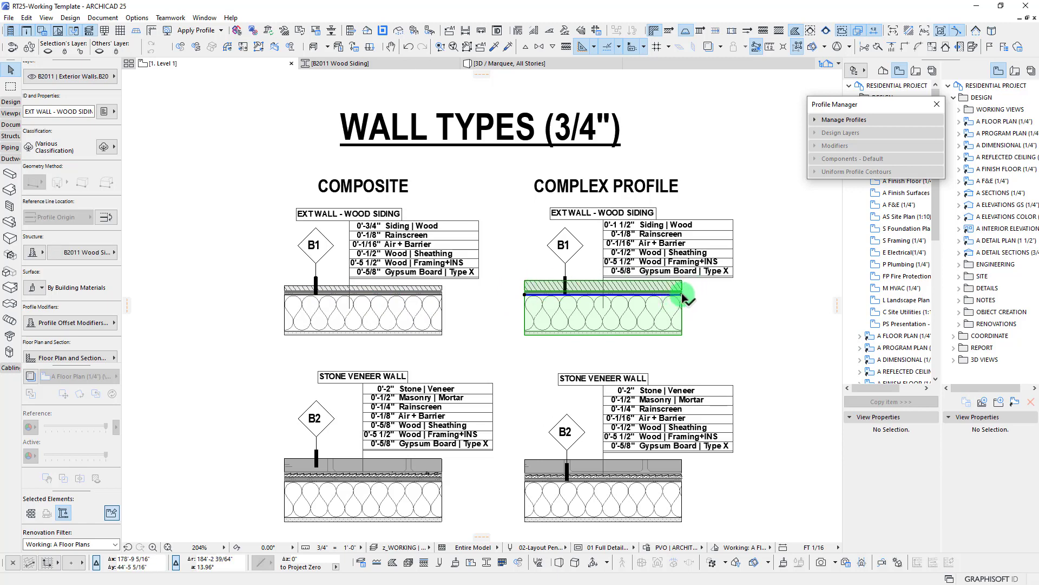
left_click(90, 322)
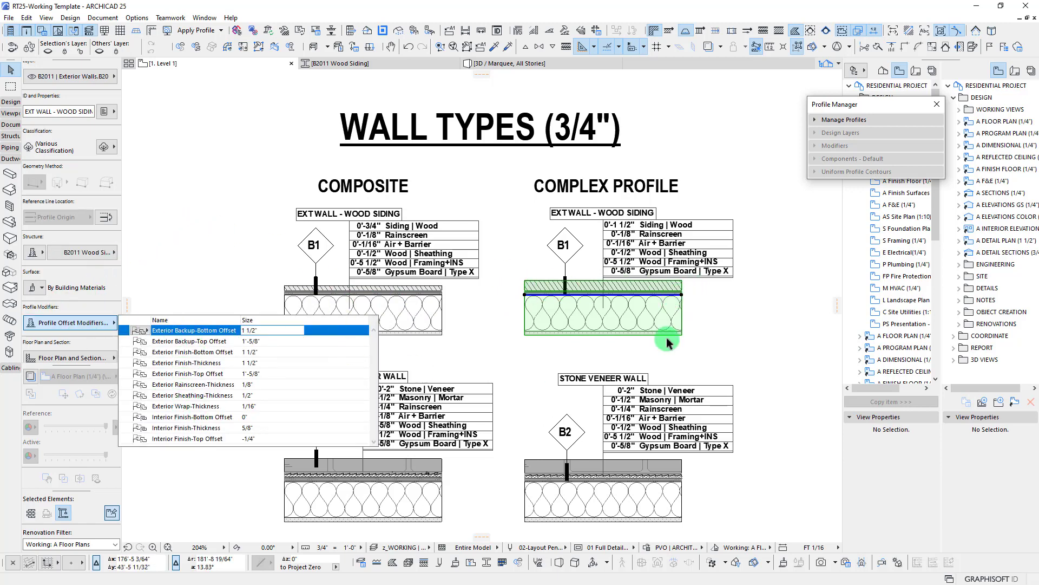
left_click(709, 310)
Try to stretch the complex profile B1 wood siding wall by the end of its reference line.
left_click(682, 294)
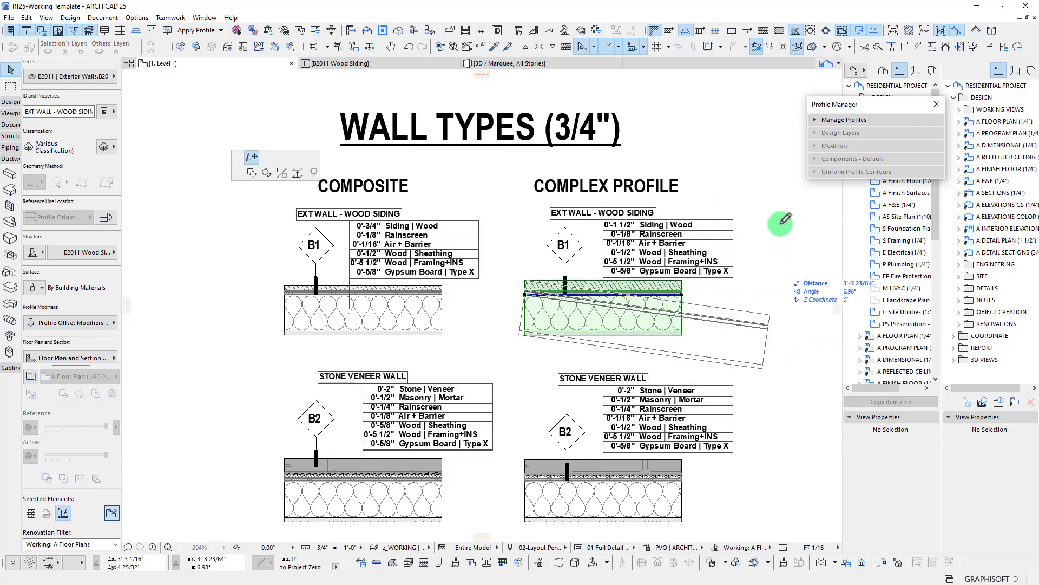
middle_click_drag(734, 284, 624, 273)
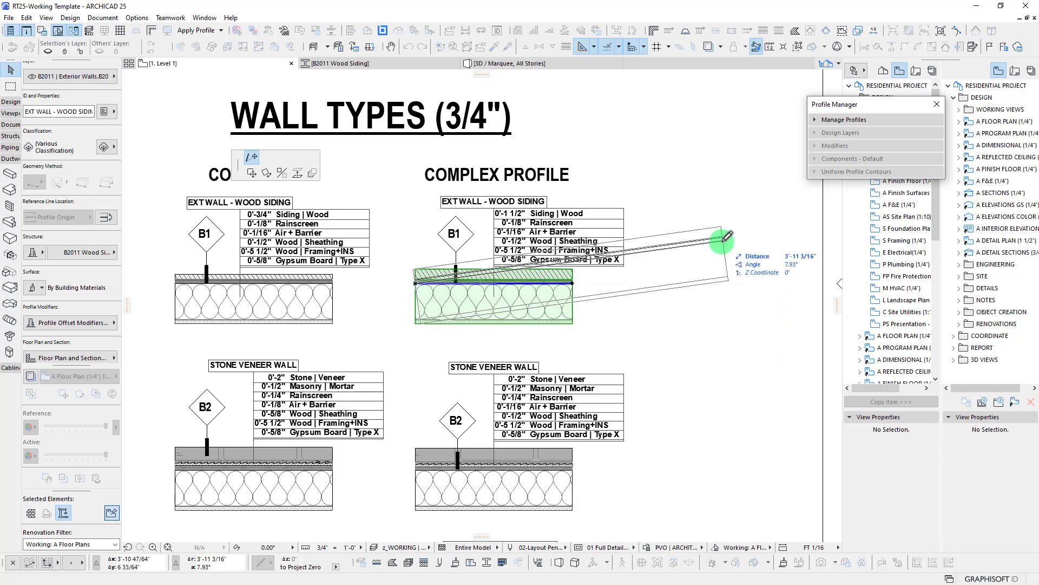
middle_click_drag(722, 241, 754, 242)
key("Escape")
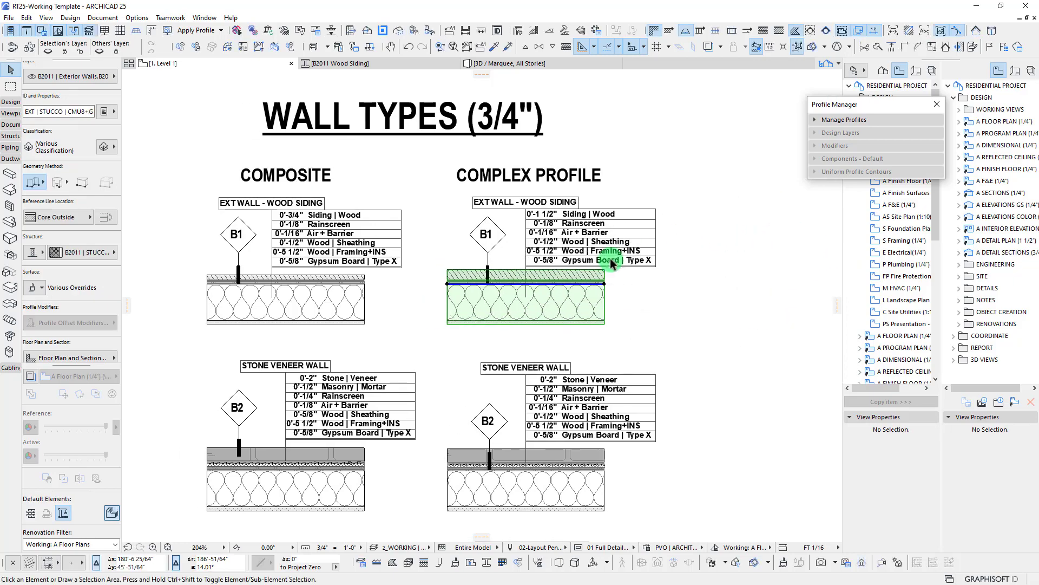
key("Escape")
scroll(557, 265, "down", 3)
middle_click_drag(552, 262, 578, 243)
scroll(542, 234, "up", 3)
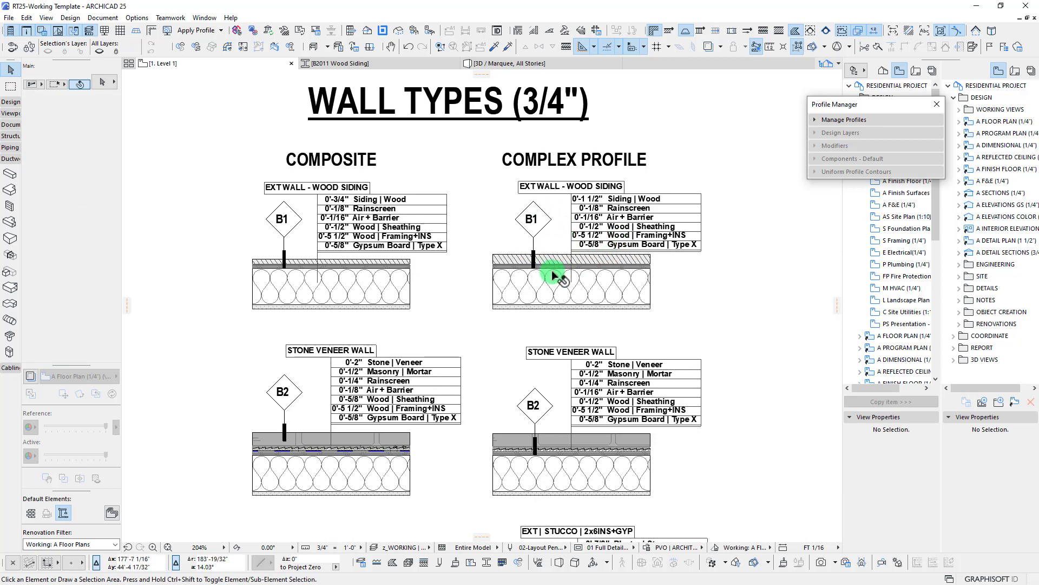
Review the settings of the complex profile B1 wood siding wall, including its profile modifiers and floor plan options.
left_click(539, 287)
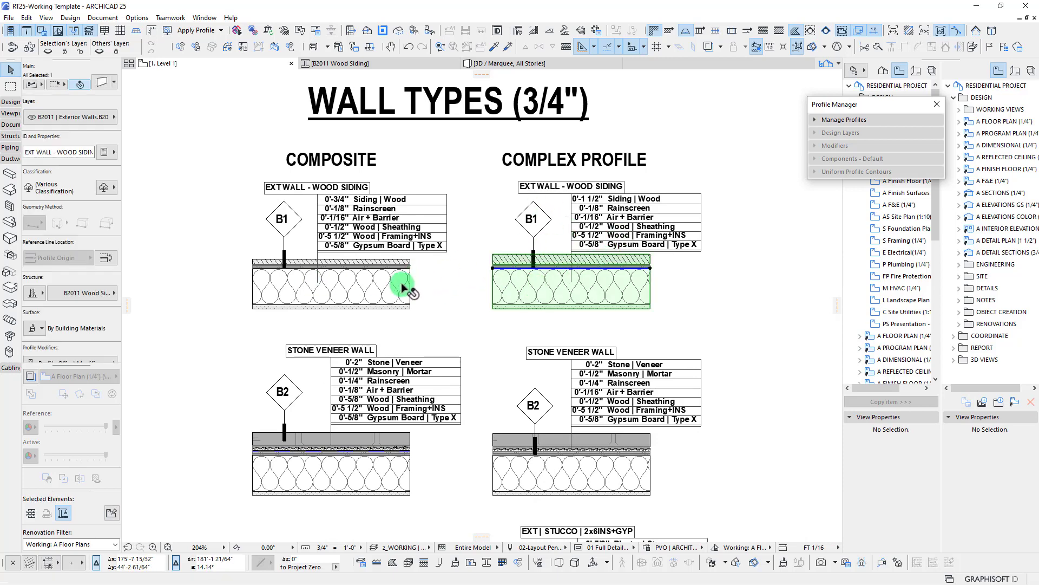
scroll(78, 252, "down", 3)
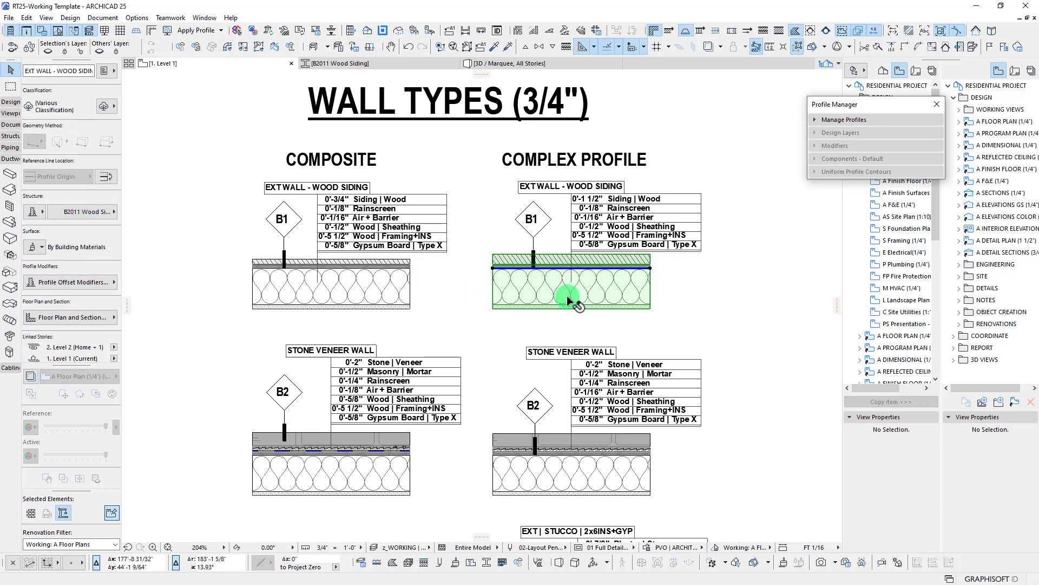
middle_click_drag(501, 255, 475, 255)
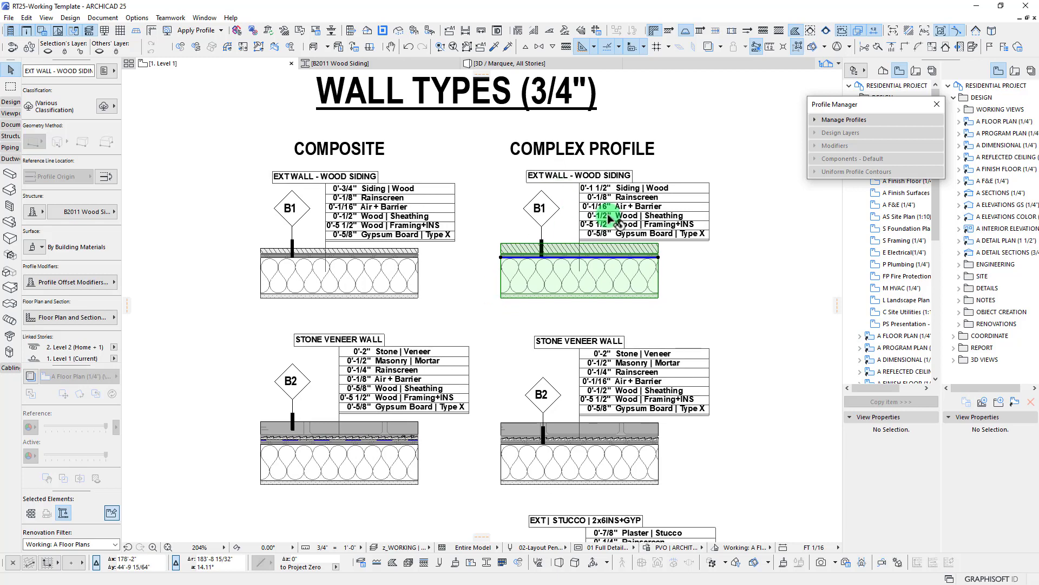
middle_click_drag(587, 301, 593, 286)
left_click(580, 125)
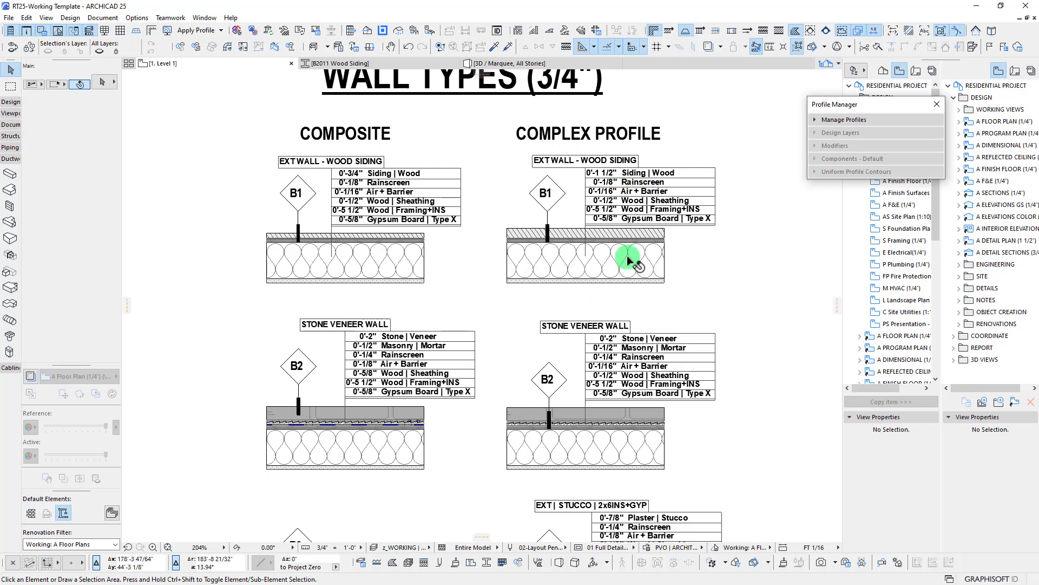
Try to stretch the composite B5 brick wood framed wall by the end of its reference line.
middle_click_drag(590, 363, 603, 198)
middle_click_drag(590, 341, 590, 283)
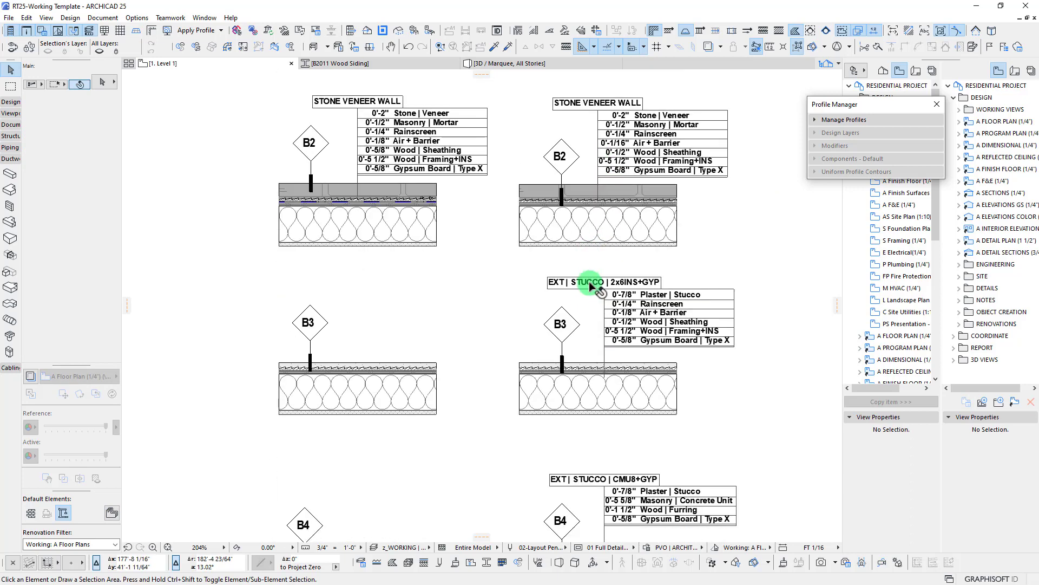
mouse_move(622, 536)
middle_mouse_down()
mouse_move(613, 270)
mouse_move(624, 139)
middle_mouse_up()
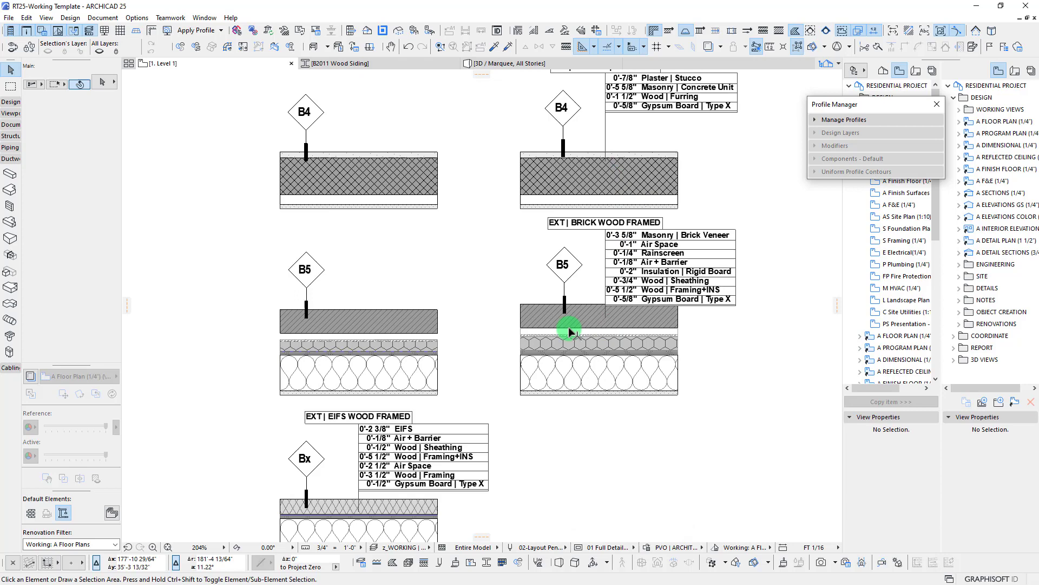
left_click(437, 357)
left_click(437, 355)
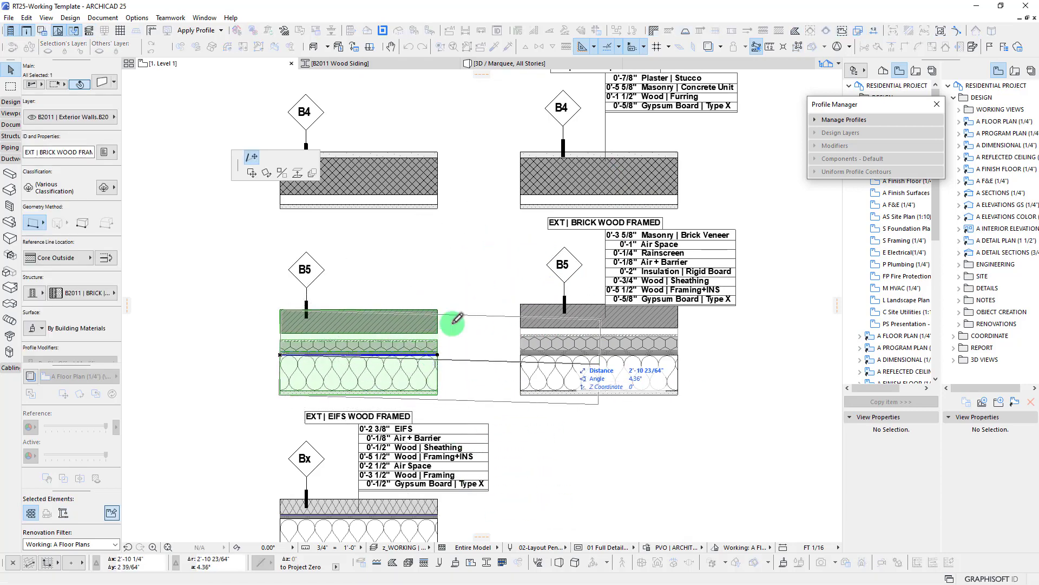
key("Escape")
Try to stretch the complex profile B5 brick wood framed wall by the end of its reference line.
left_click(537, 354)
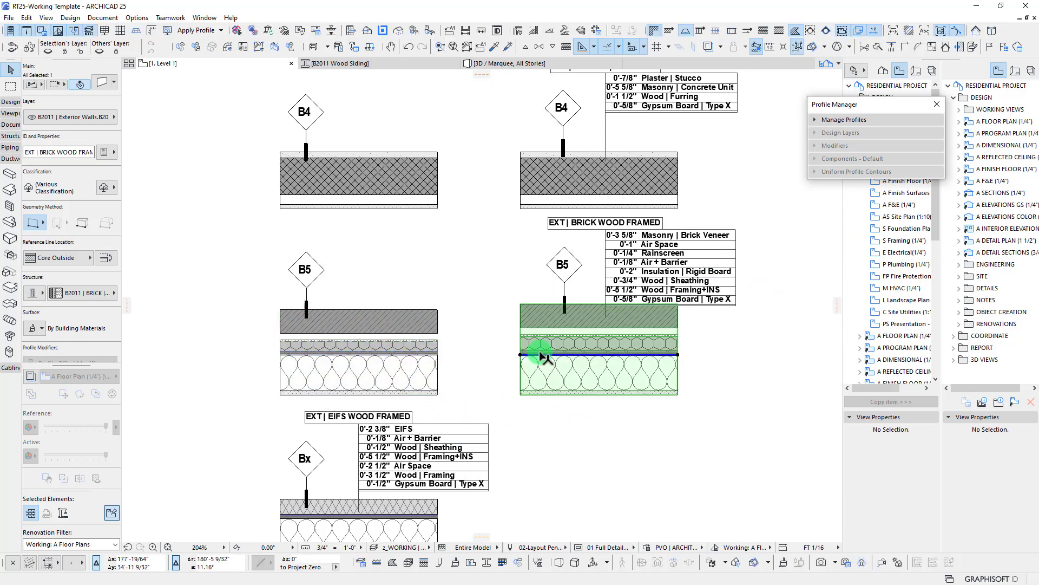
left_click(679, 356)
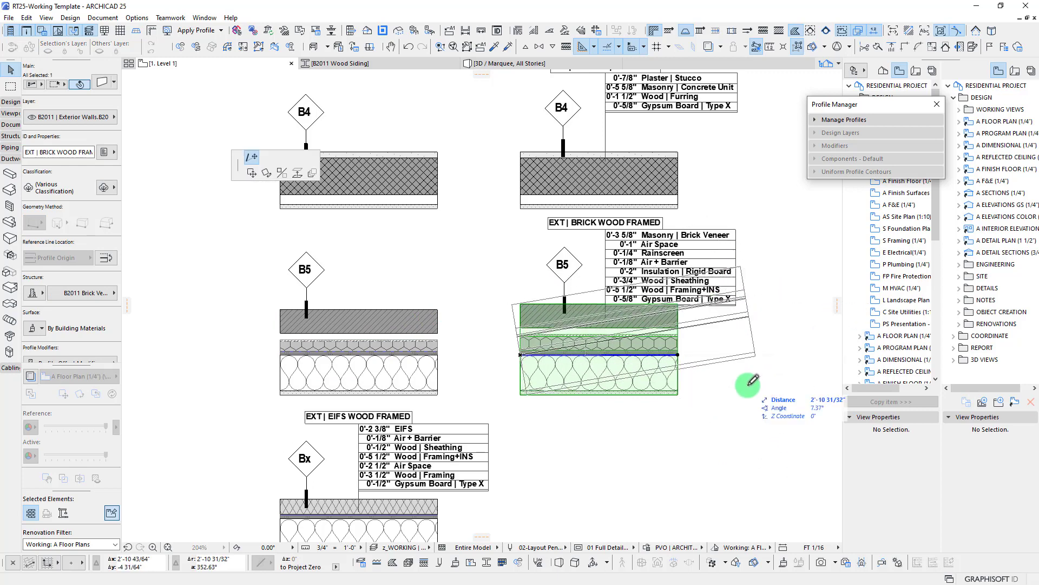
key("Escape")
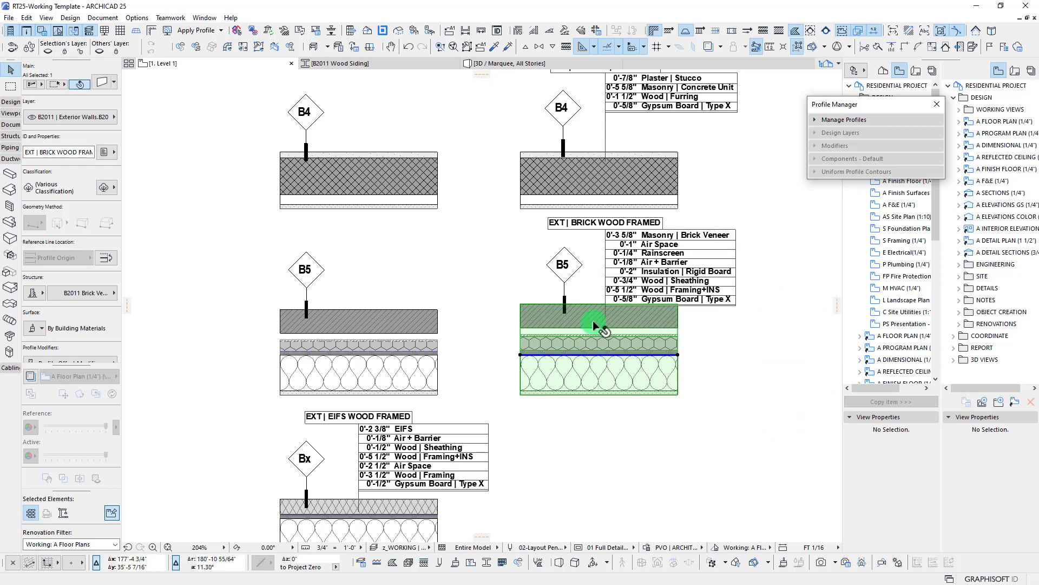
middle_click_drag(592, 320, 579, 336)
key("Escape")
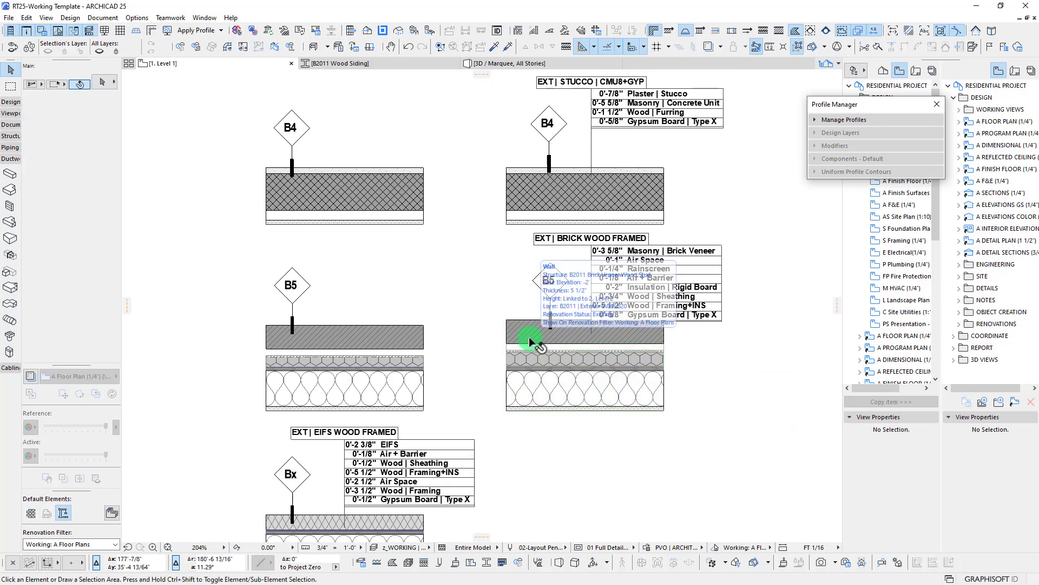
Compare the skins of the composite B5 wall with those of its complex profile counterpart.
left_click(373, 368)
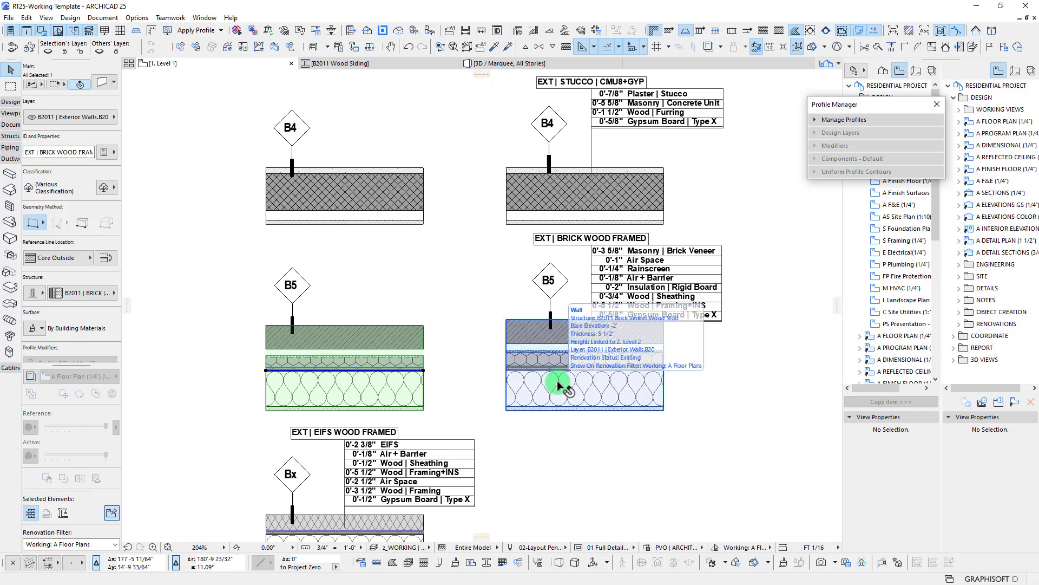
middle_click_drag(497, 371, 494, 368)
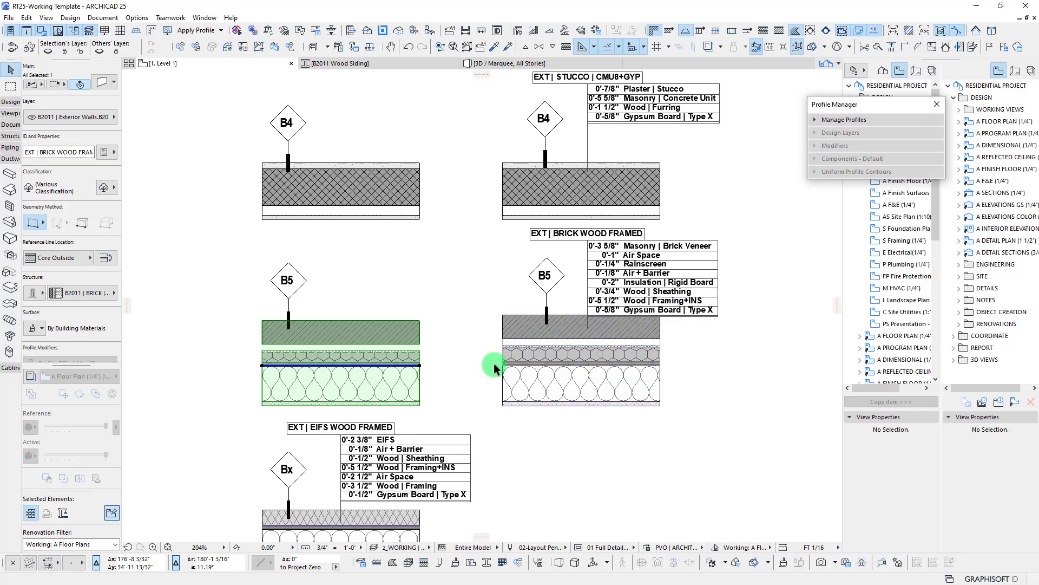
key("Escape")
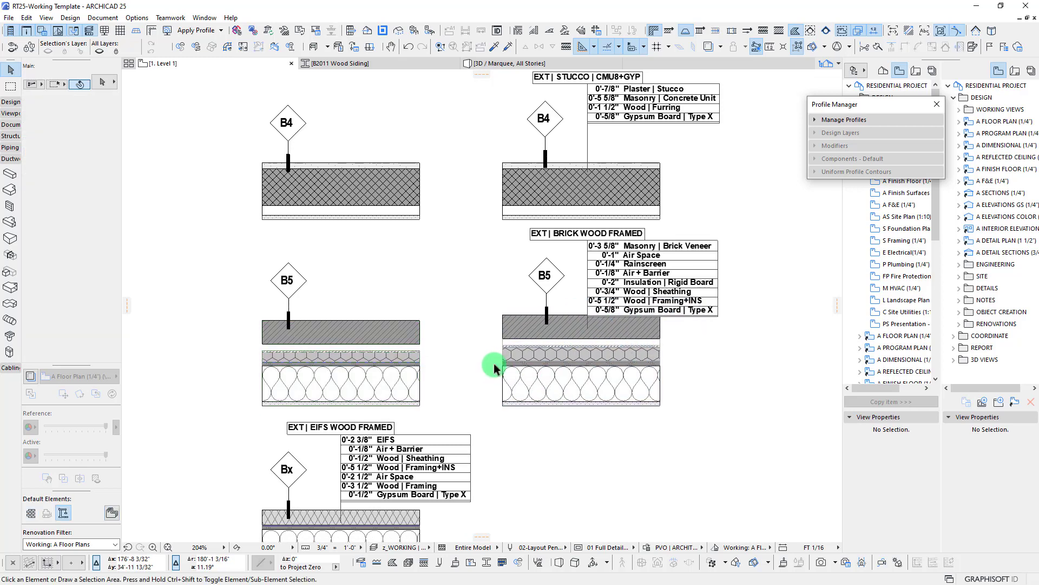
scroll(493, 367, "down", 1)
middle_click_drag(493, 367, 513, 296)
scroll(515, 258, "up", 1)
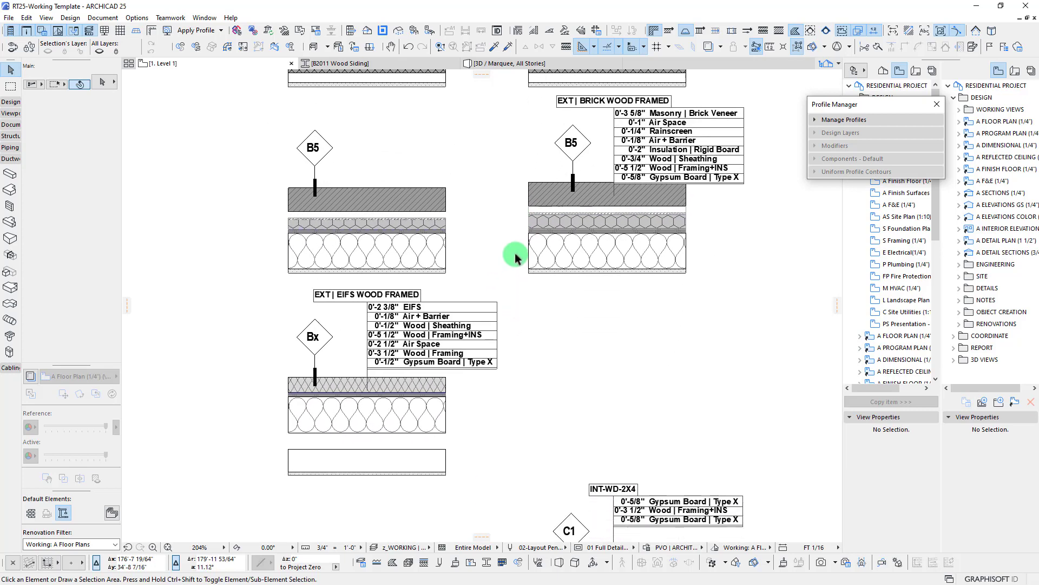
Turn on true line weight display and switch the floor plan to the 01-Model pen set.
left_click(566, 46)
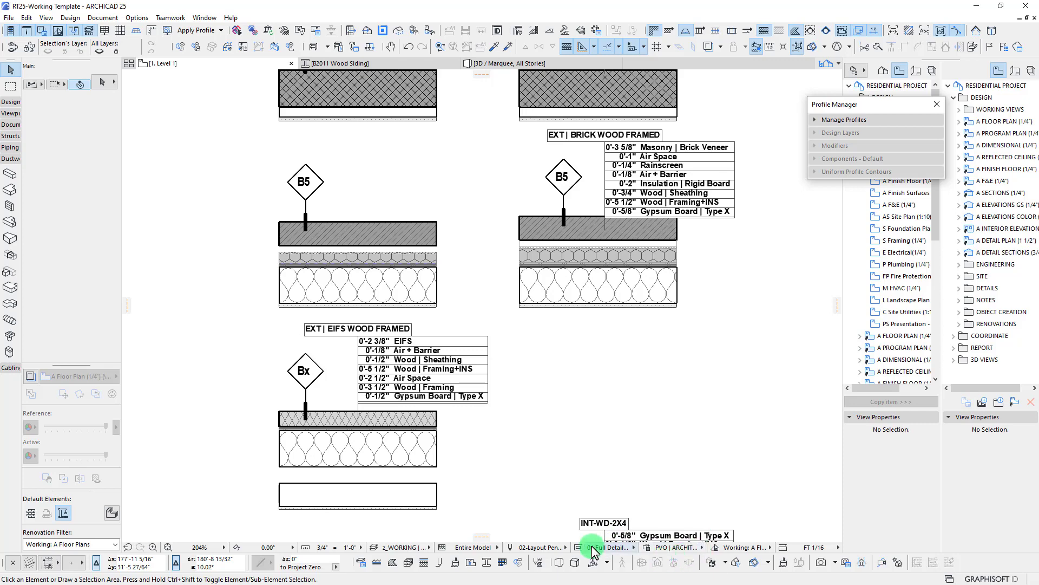
left_click(540, 547)
left_click(608, 505)
Look over the B4, B5 and Bx wall types as drawn with the model pens.
scroll(545, 325, "down", 4)
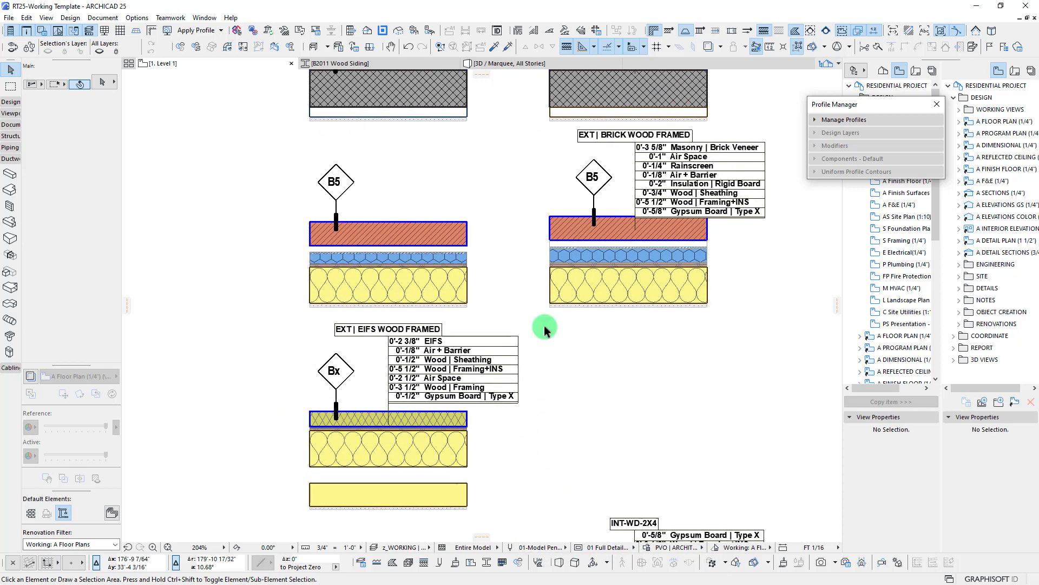
scroll(537, 168, "up", 3)
scroll(544, 195, "down", 3)
middle_click_drag(568, 308, 567, 185)
scroll(561, 362, "up", 5)
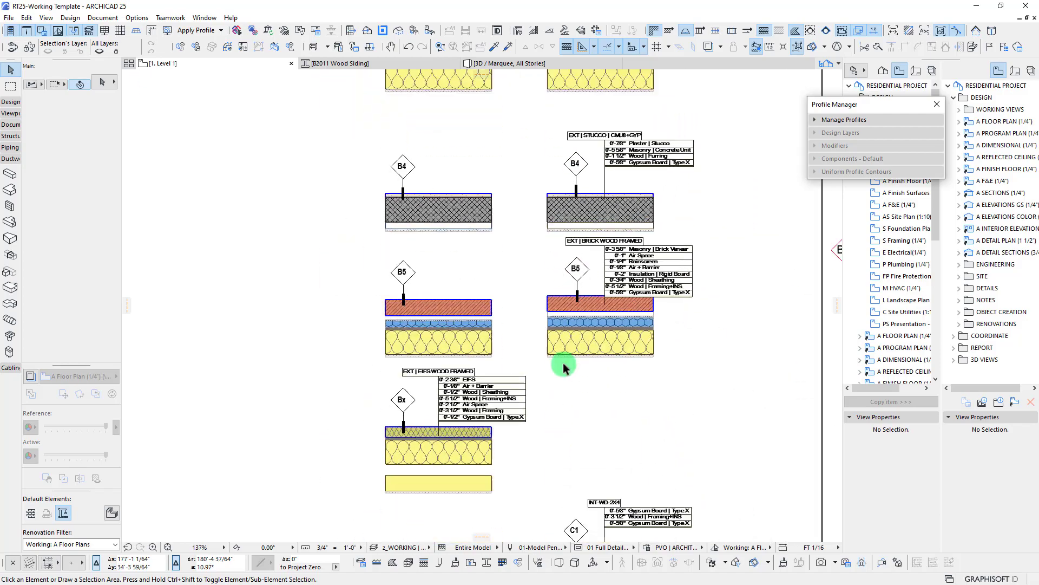
middle_click_drag(564, 352, 567, 299)
scroll(613, 241, "down", 1)
scroll(603, 262, "down", 1)
Examine the composite Bx EIFS wood framed wall and compare its skins with the layers listed in its label.
left_click(422, 407)
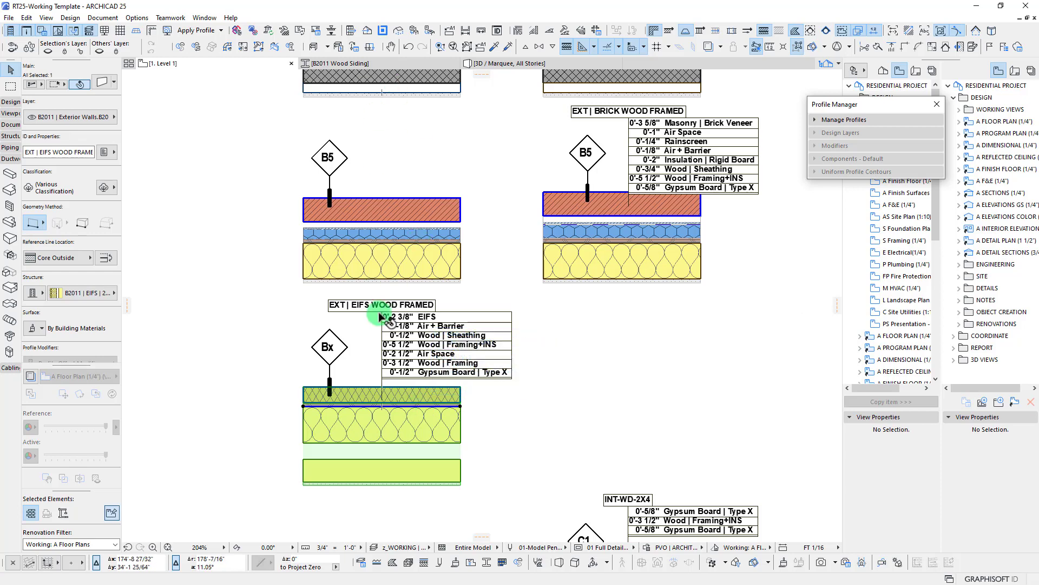
left_click(426, 315)
middle_click_drag(595, 329, 587, 344)
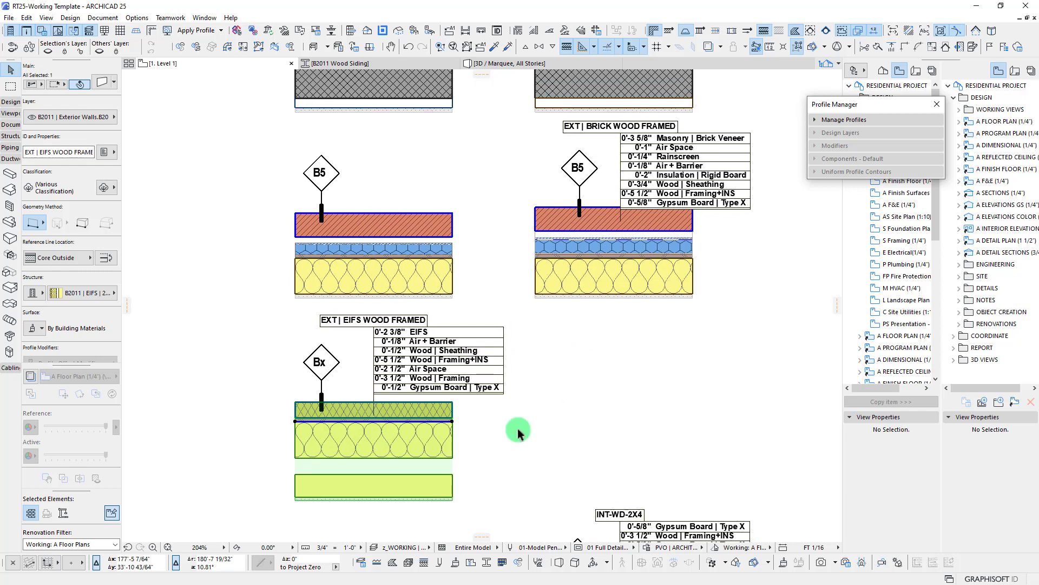
middle_click_drag(434, 405, 438, 380)
scroll(440, 376, "up", 2)
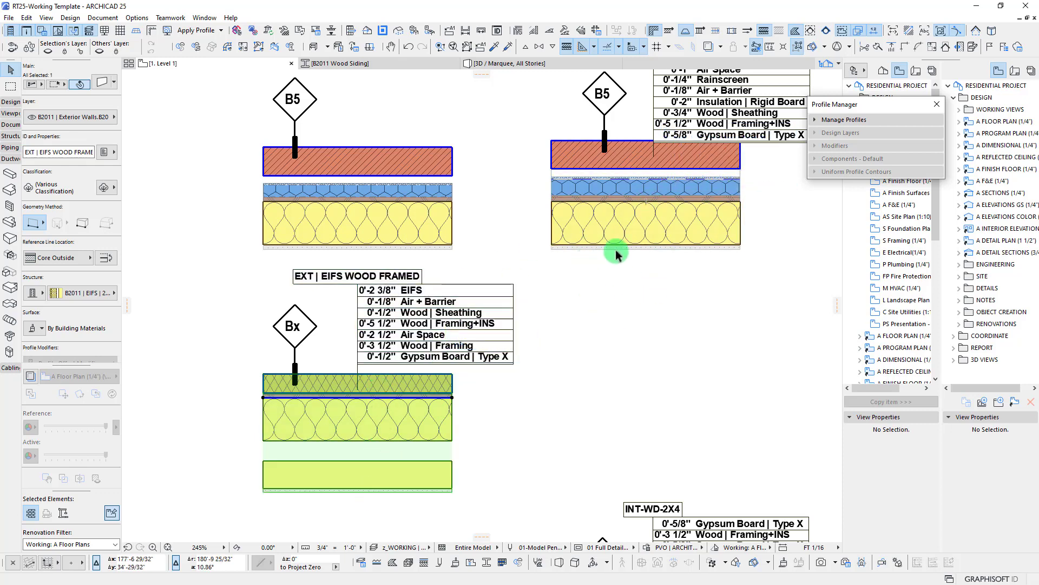
middle_click_drag(513, 378, 501, 361)
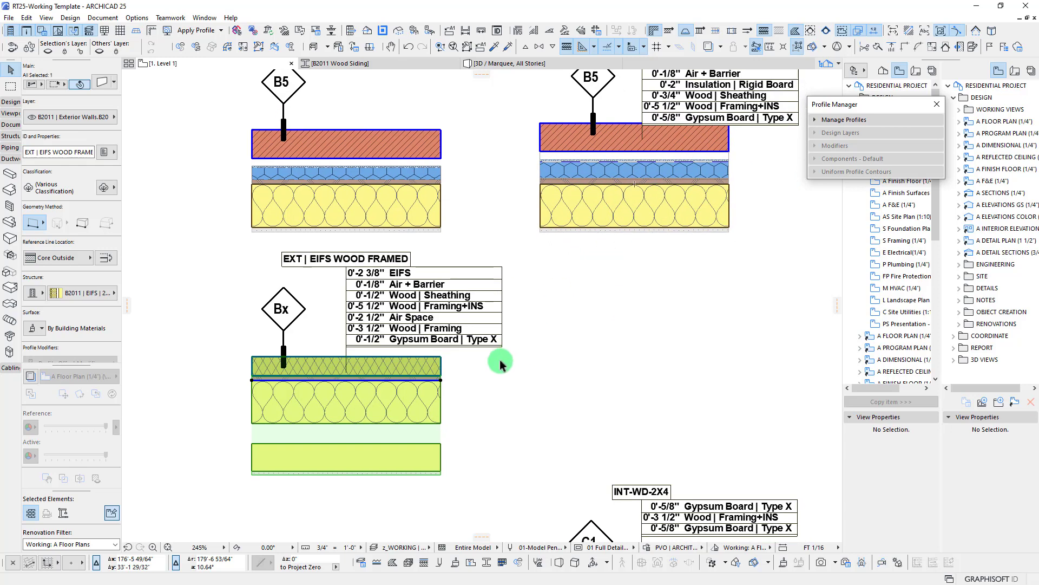
scroll(349, 405, "up", 3)
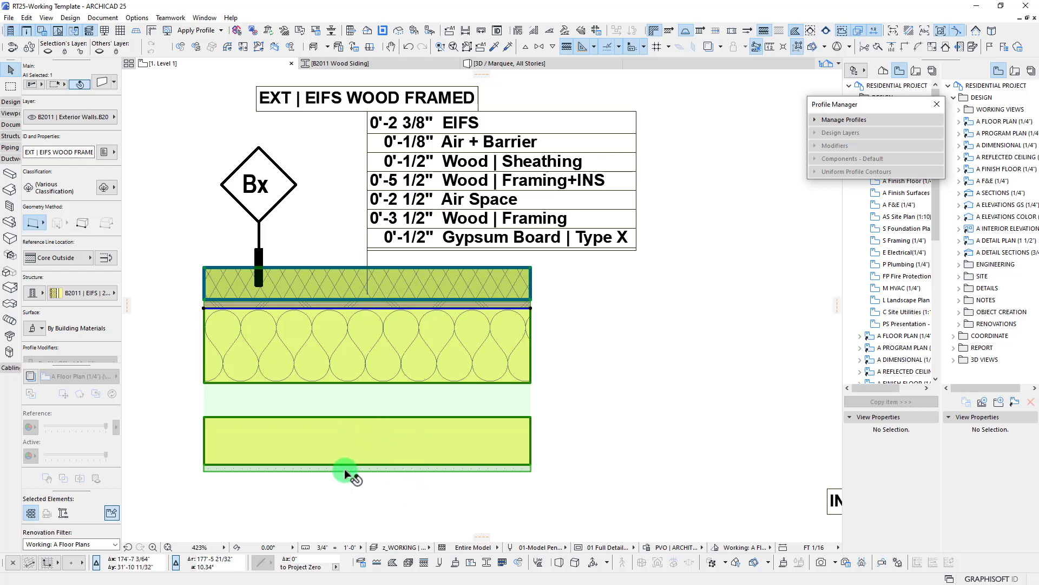
scroll(332, 453, "down", 3)
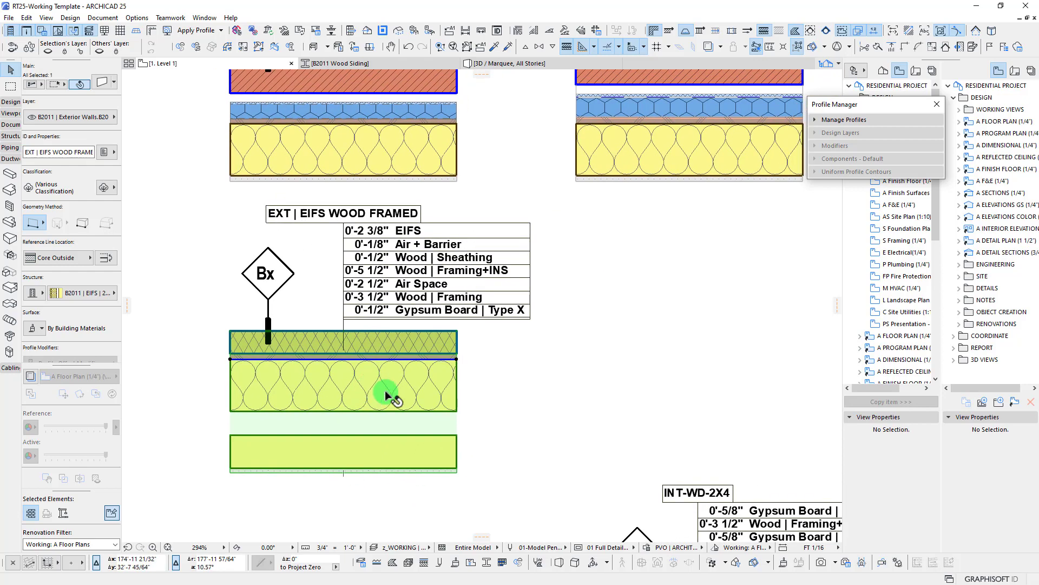
scroll(551, 332, "down", 1)
middle_click_drag(551, 332, 555, 379)
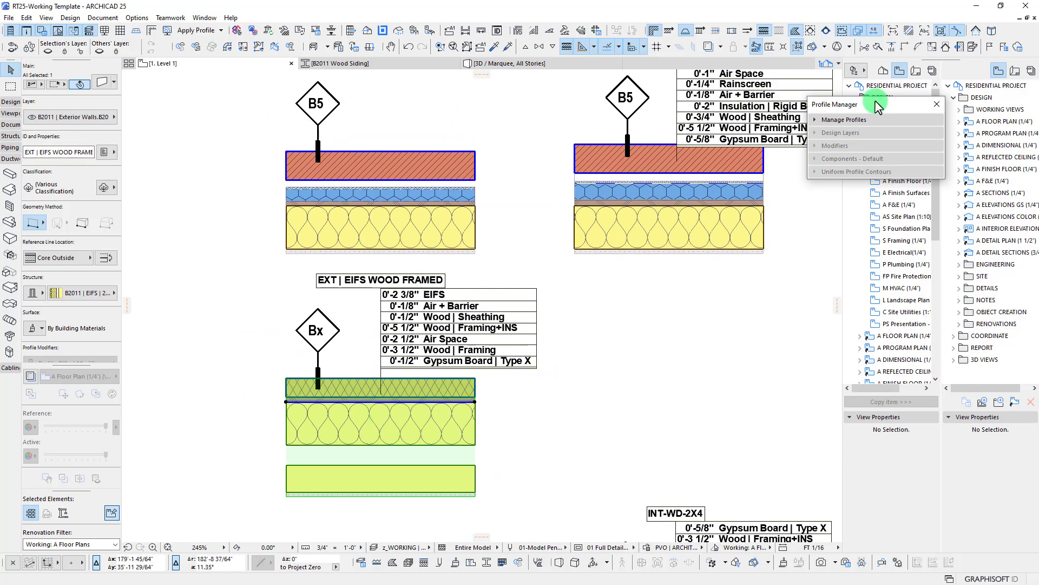
Capture the composite Bx EIFS wood framed wall as a custom profile in the Profile Manager.
left_click_drag(875, 100, 741, 99)
left_click(682, 117)
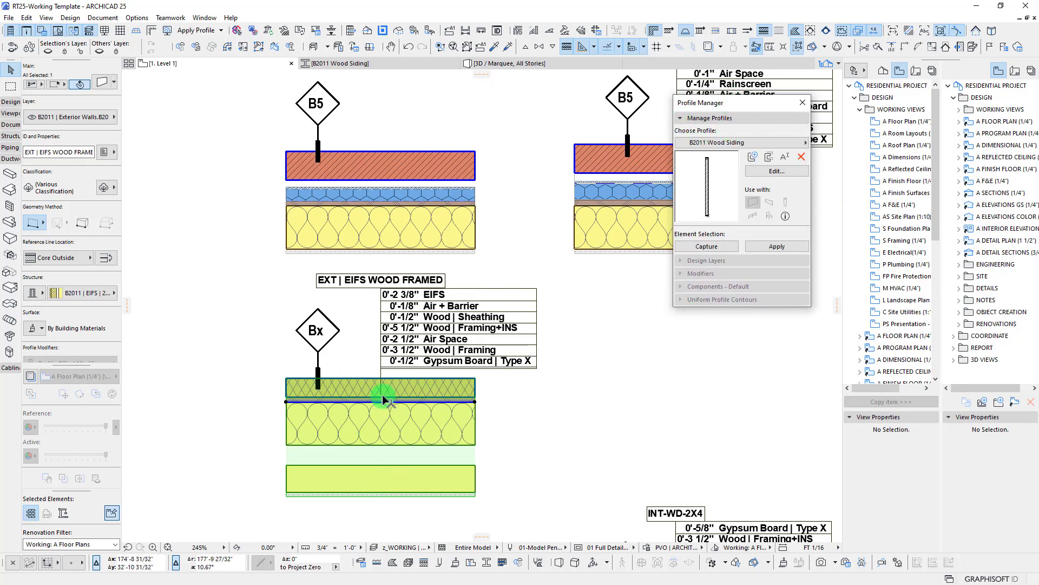
key("Escape")
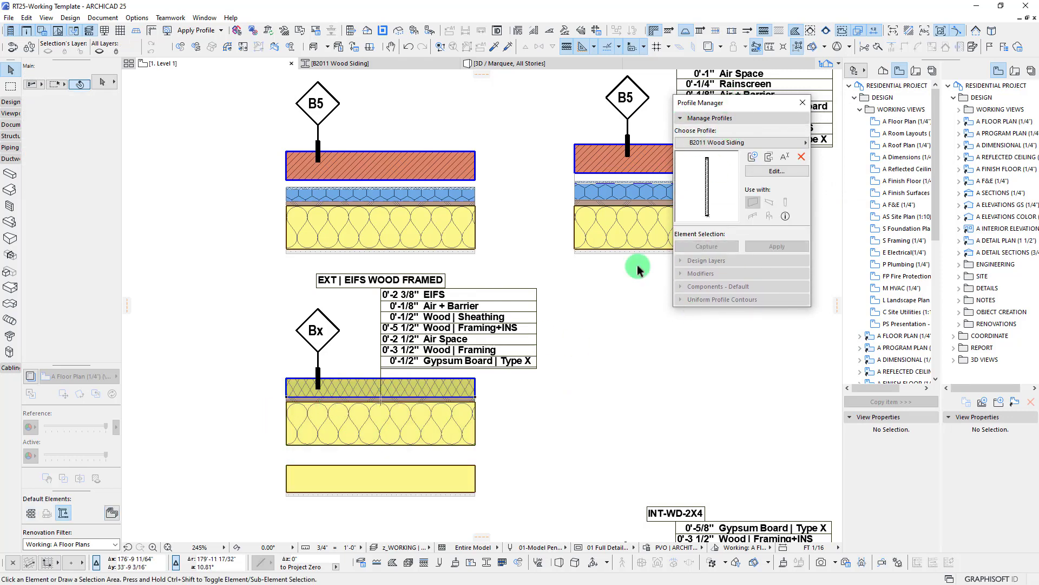
left_click(445, 411)
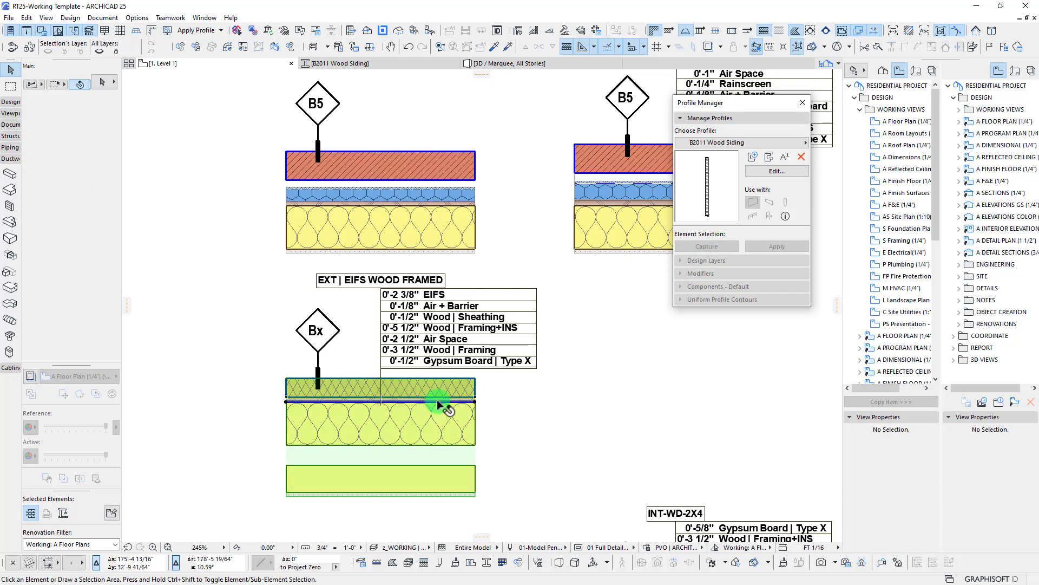
left_click(705, 247)
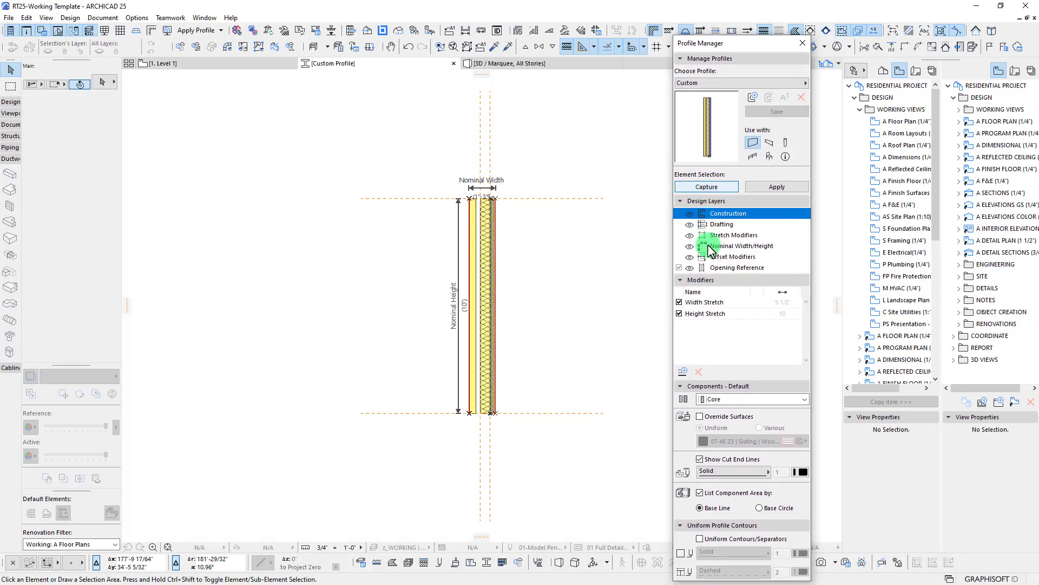
scroll(414, 340, "up", 3)
middle_click_drag(579, 313, 508, 367)
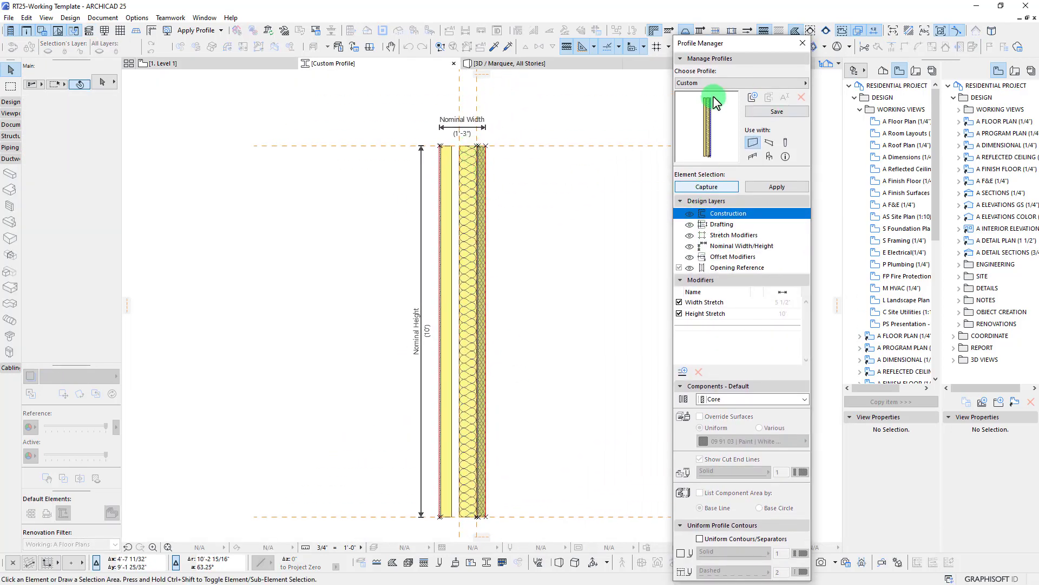
Look through the existing profiles for the naming of the B2011 exterior wall types, such as B2011 Cement Siding.
left_click_drag(732, 47, 742, 62)
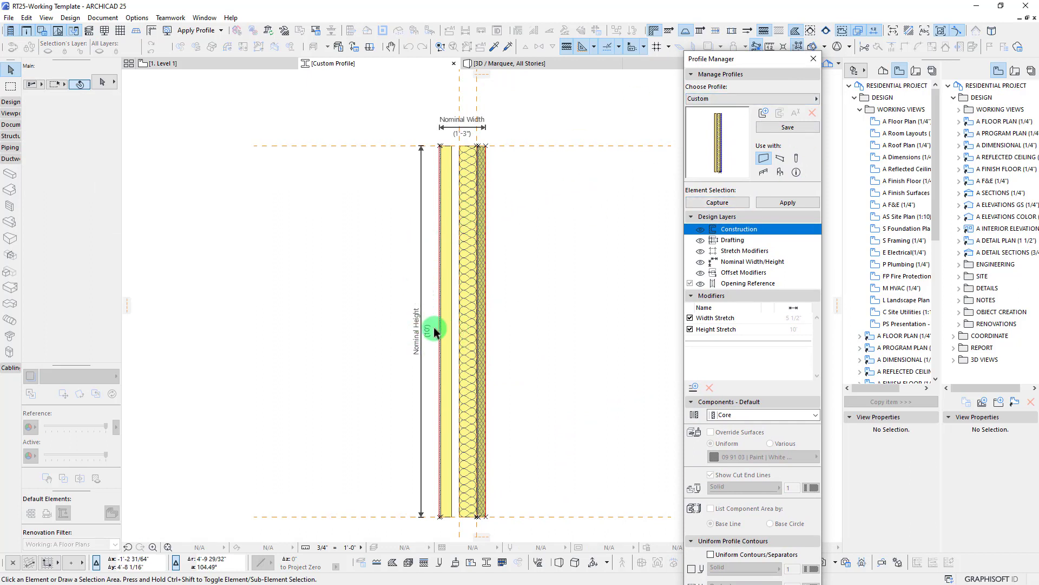
middle_click_drag(450, 326, 391, 321)
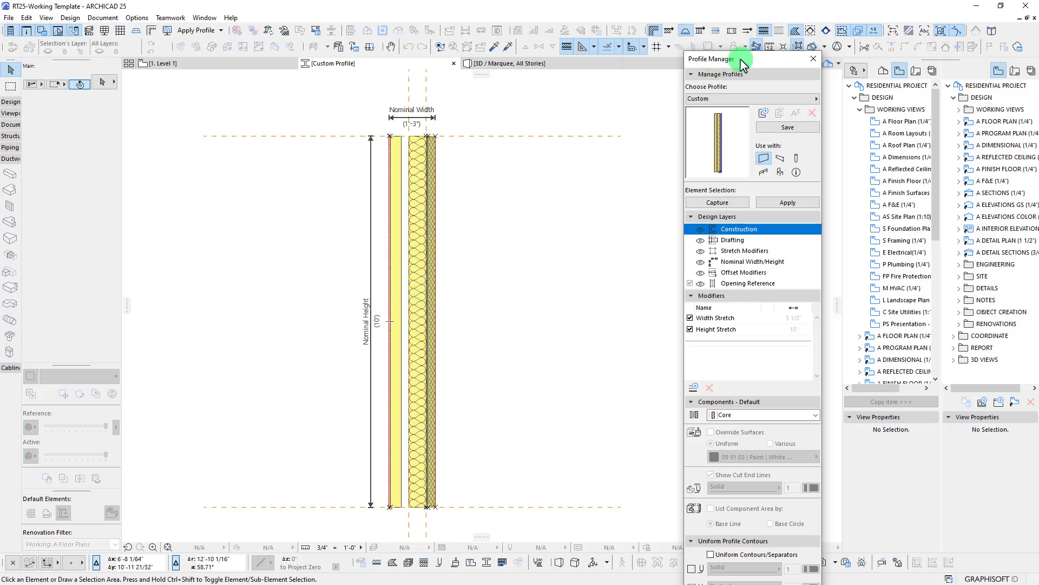
left_click_drag(739, 58, 737, 69)
left_click(736, 108)
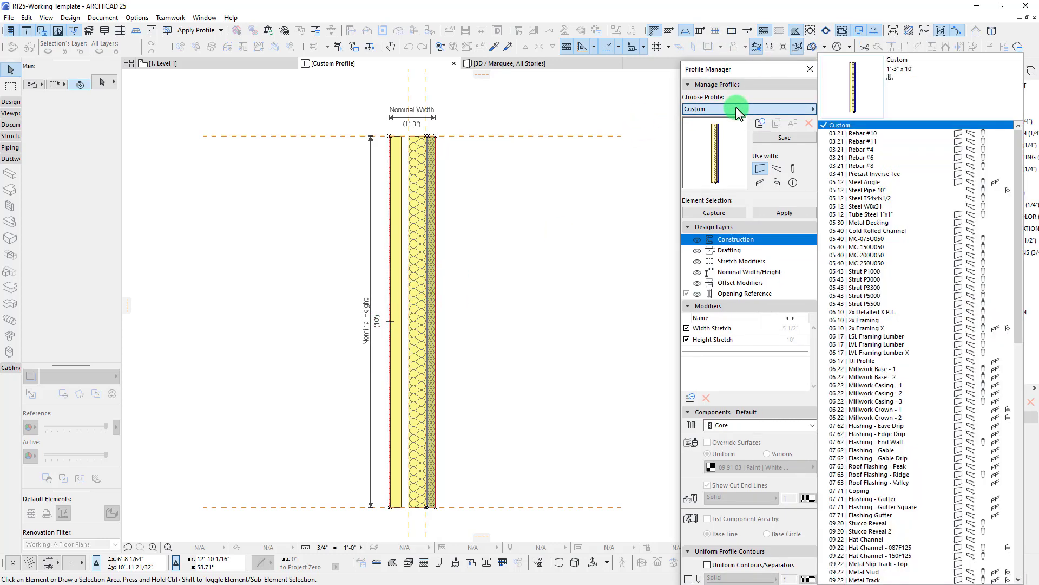
left_click(796, 139)
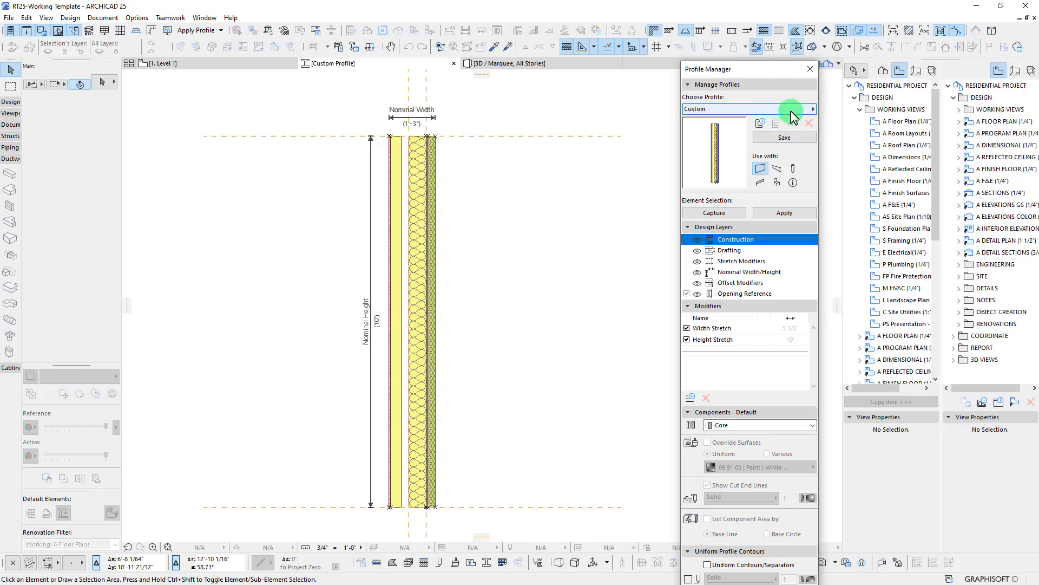
left_click(790, 110)
scroll(866, 390, "down", 10)
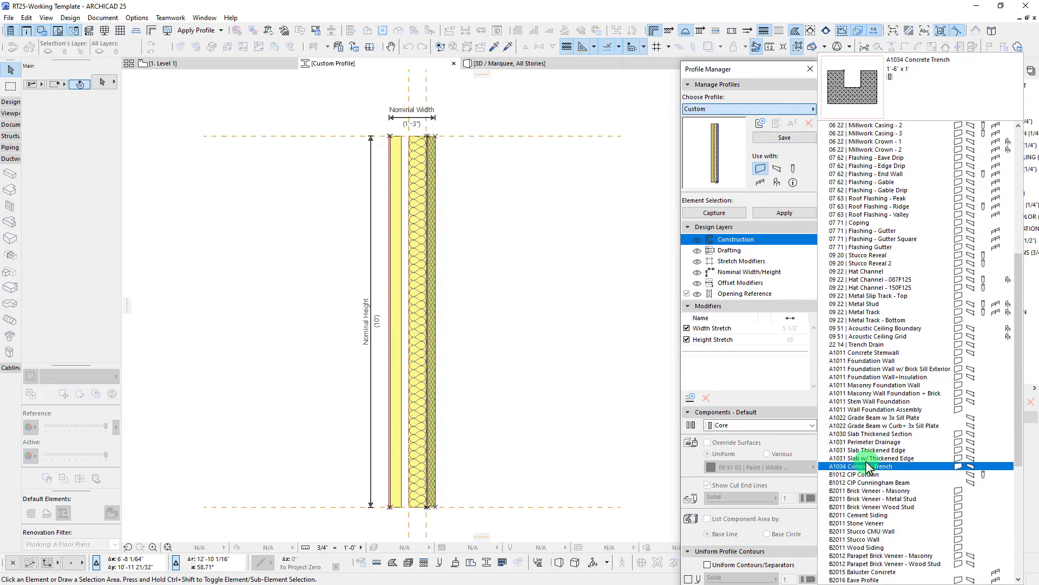
scroll(866, 462, "down", 3)
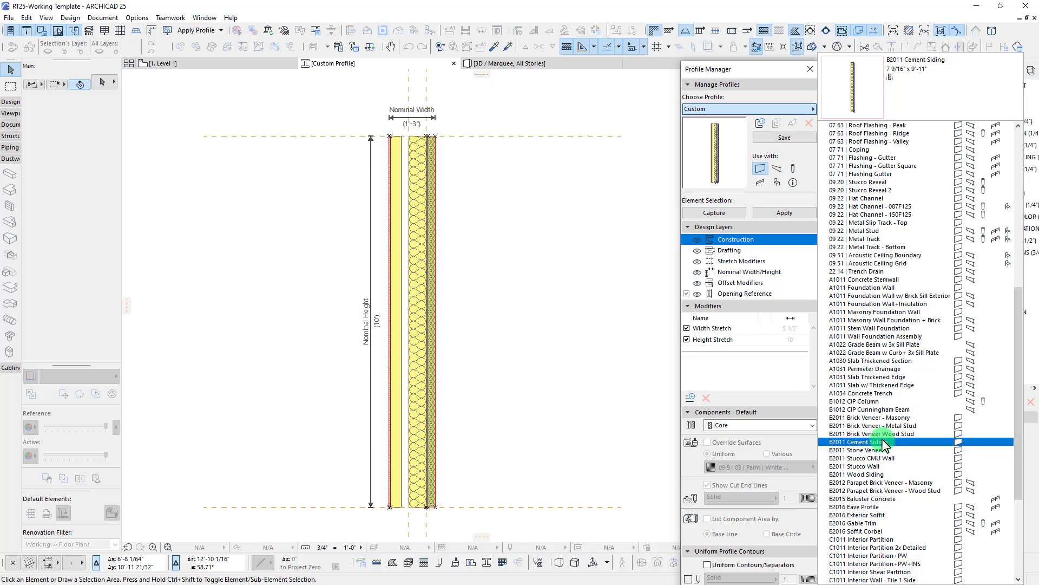
left_click_drag(884, 444, 538, 299)
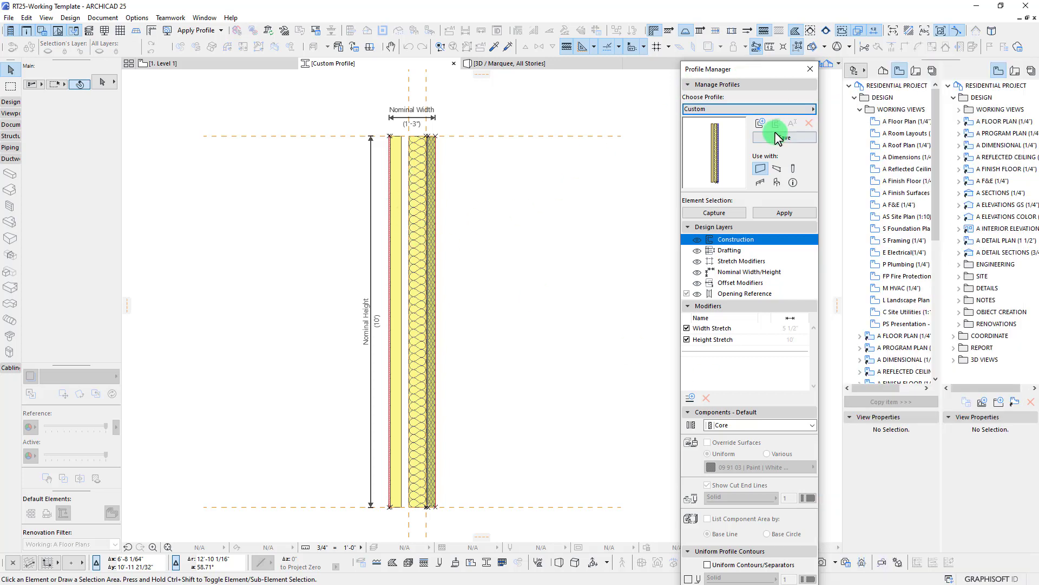
Store the captured custom wall as a new profile named B2011 EIFS Wall Wood Stud.
left_click(760, 123)
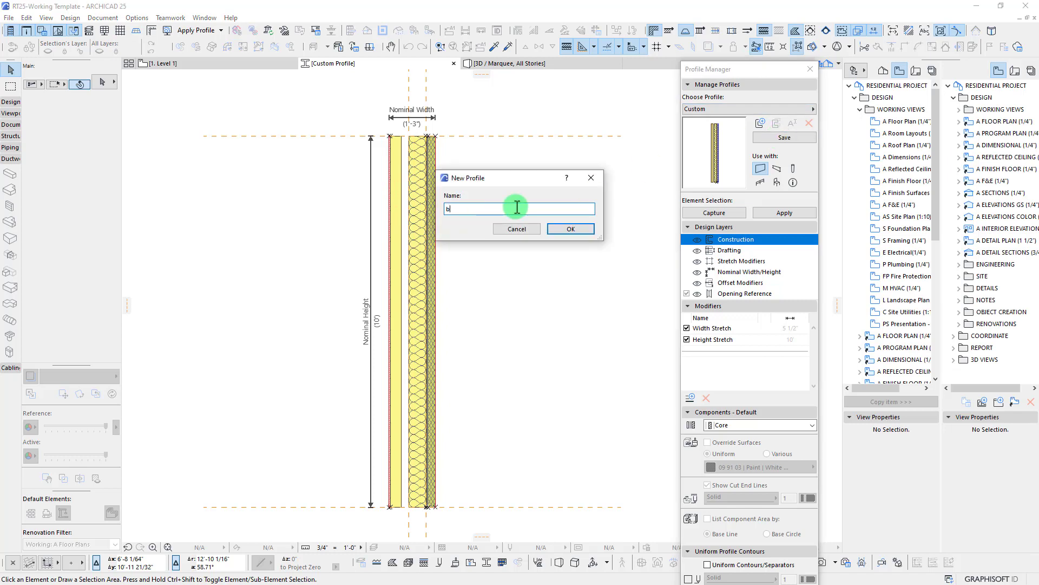
key("BackSpace")
key("BackSpace")
key("BackSpace")
key("Caps_Lock")
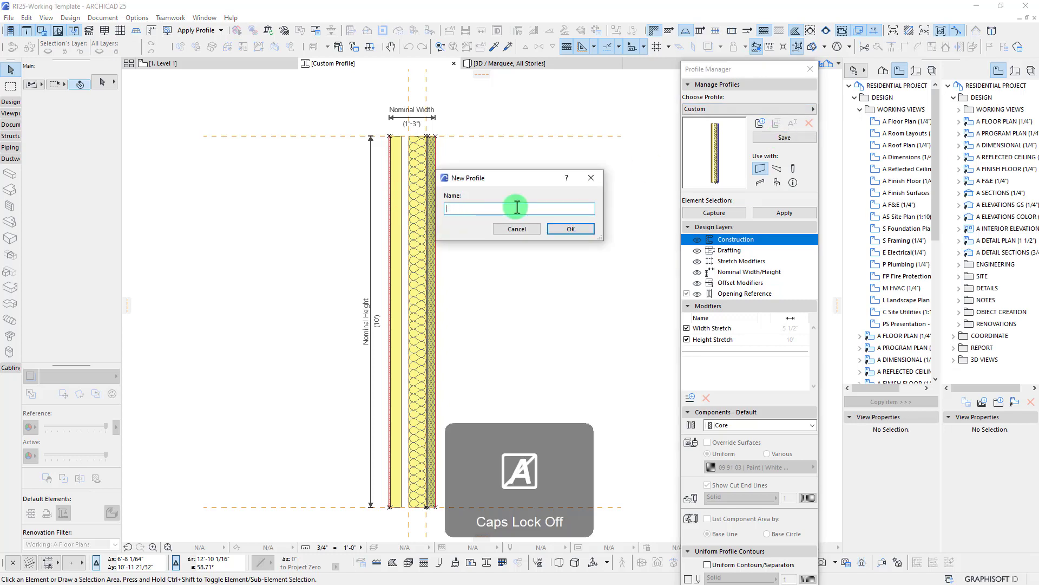
type("B2011 EIFS Wall Wood Stud")
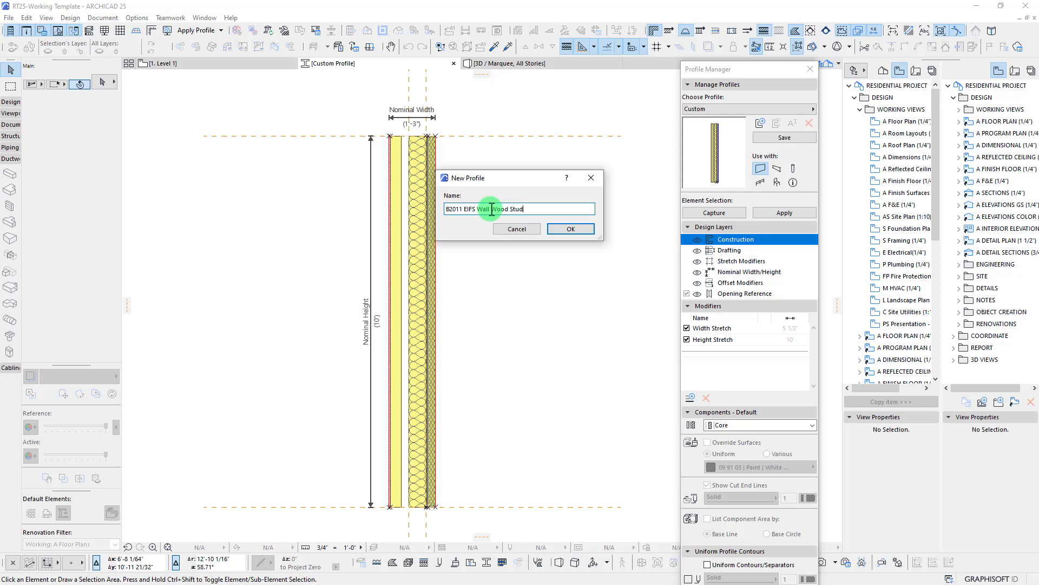
left_click_drag(516, 180, 558, 214)
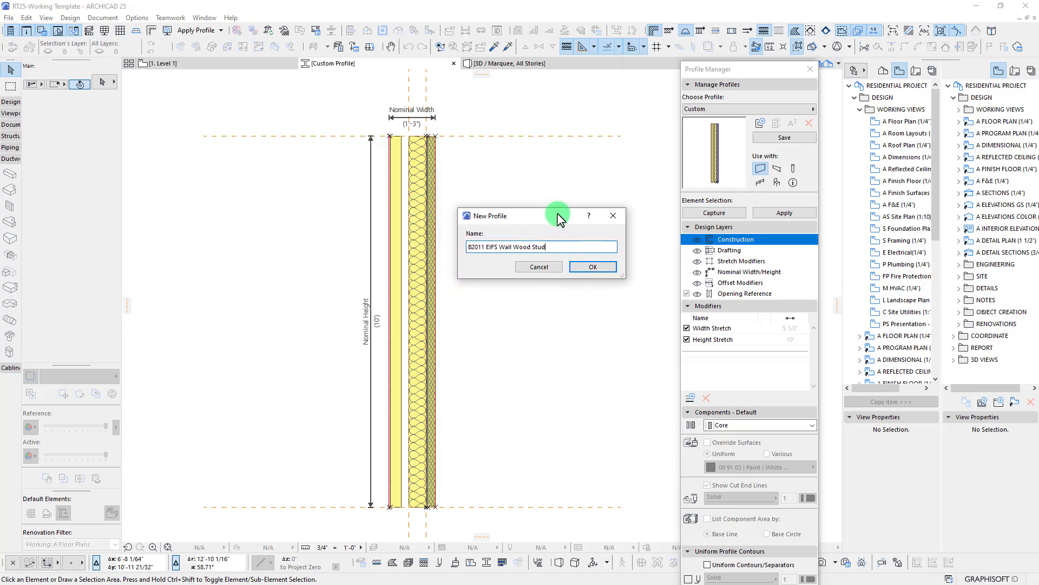
left_click(593, 267)
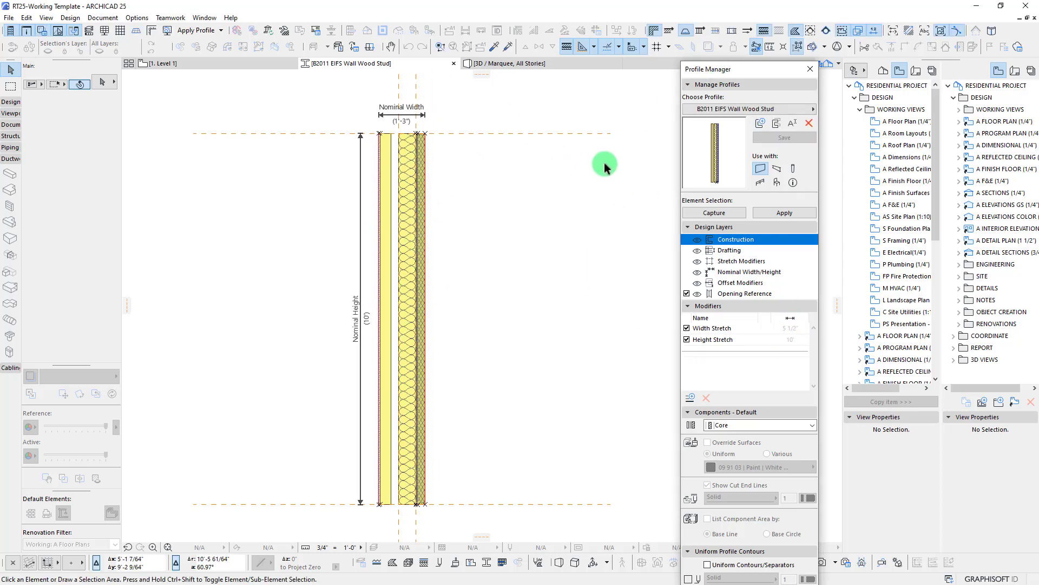
Fit both ends of the profile's Nominal Width to the edges of the insulated stud core, spanning 5 1/2", and save the profile.
scroll(390, 115, "up", 4)
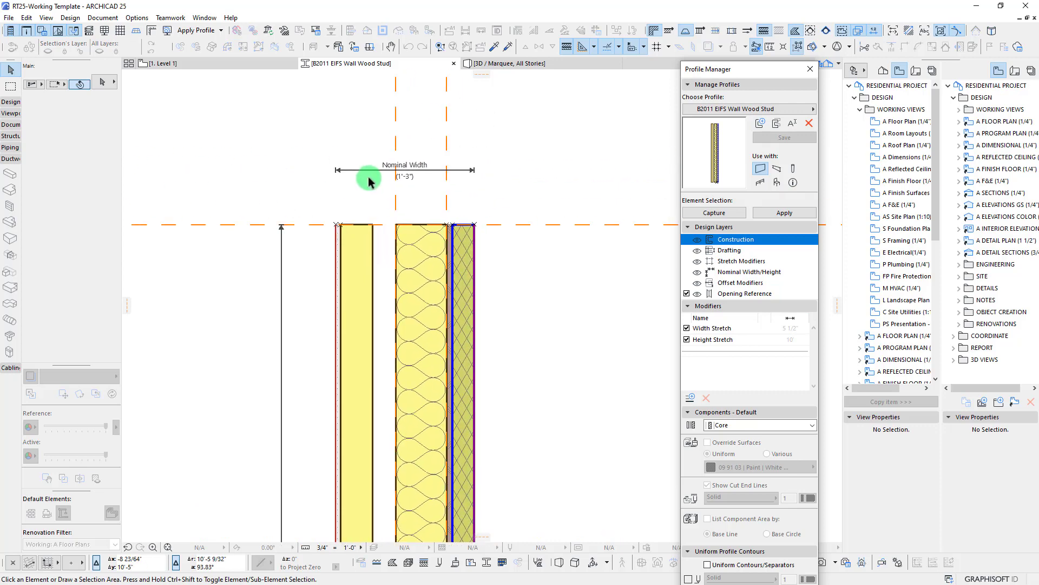
left_click_drag(369, 178, 395, 225)
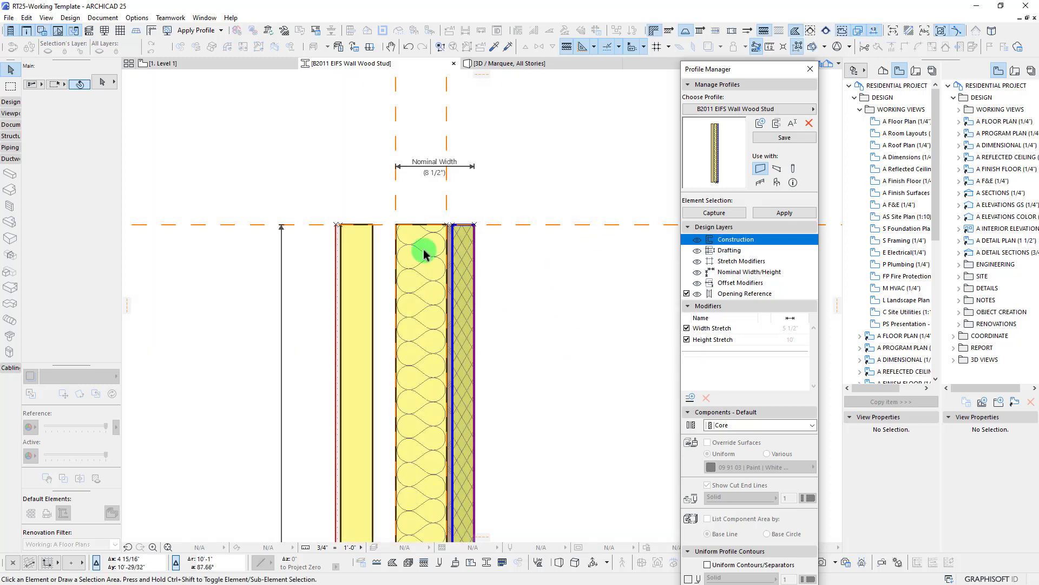
scroll(432, 188, "up", 3)
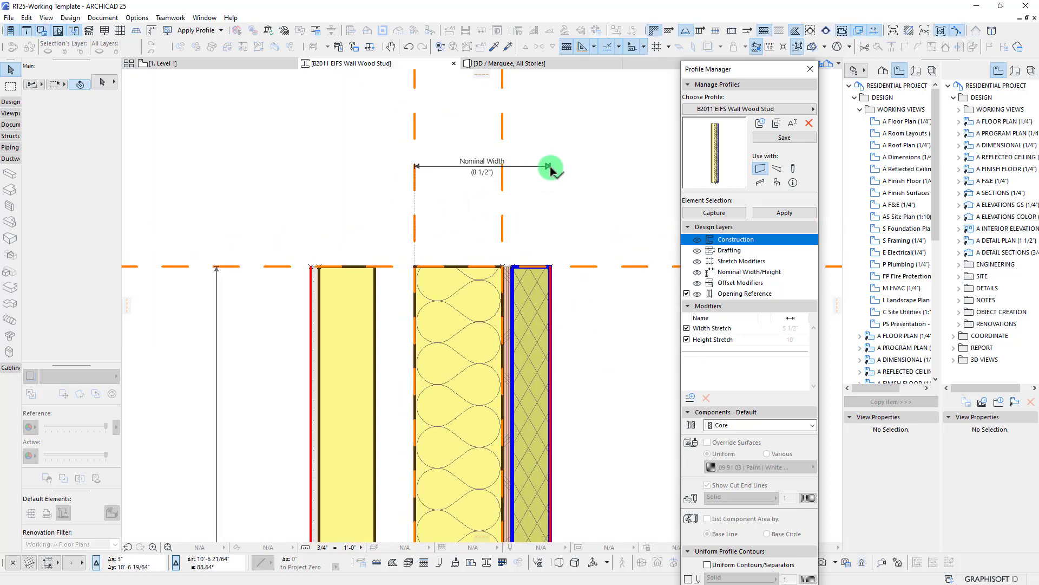
left_click_drag(549, 168, 502, 267)
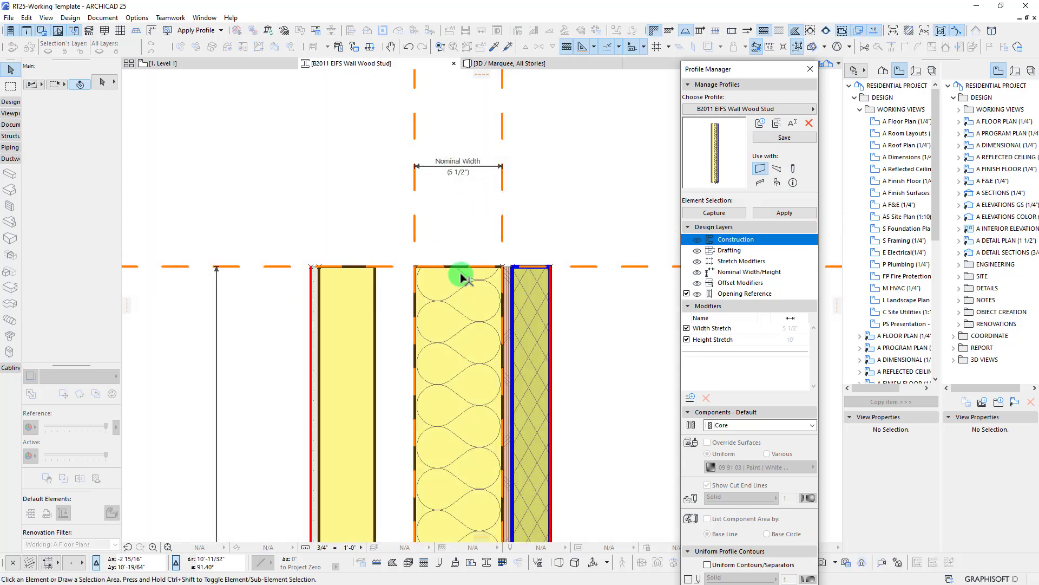
middle_click_drag(460, 273, 413, 255)
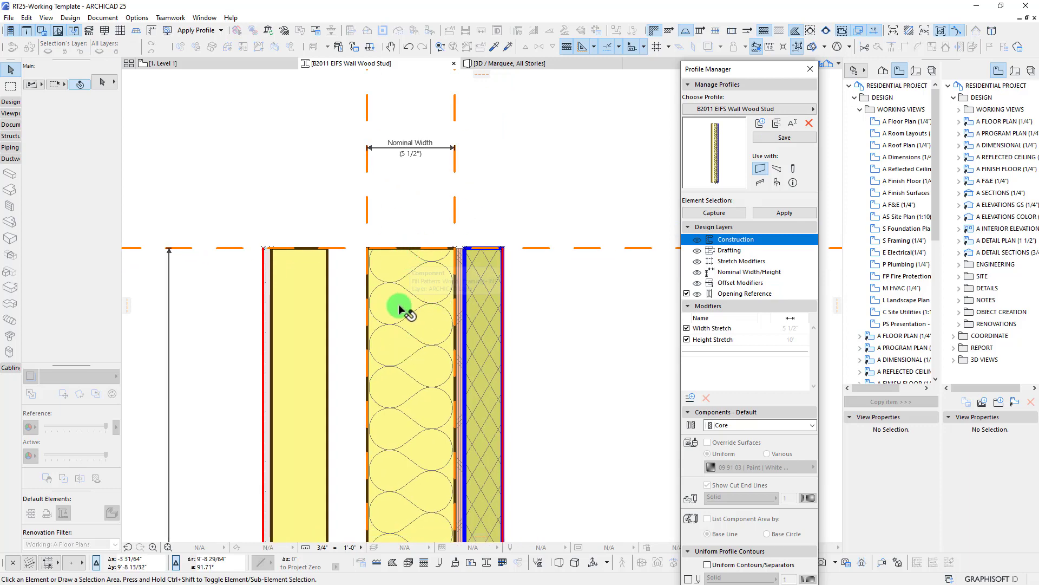
scroll(404, 298, "down", 2)
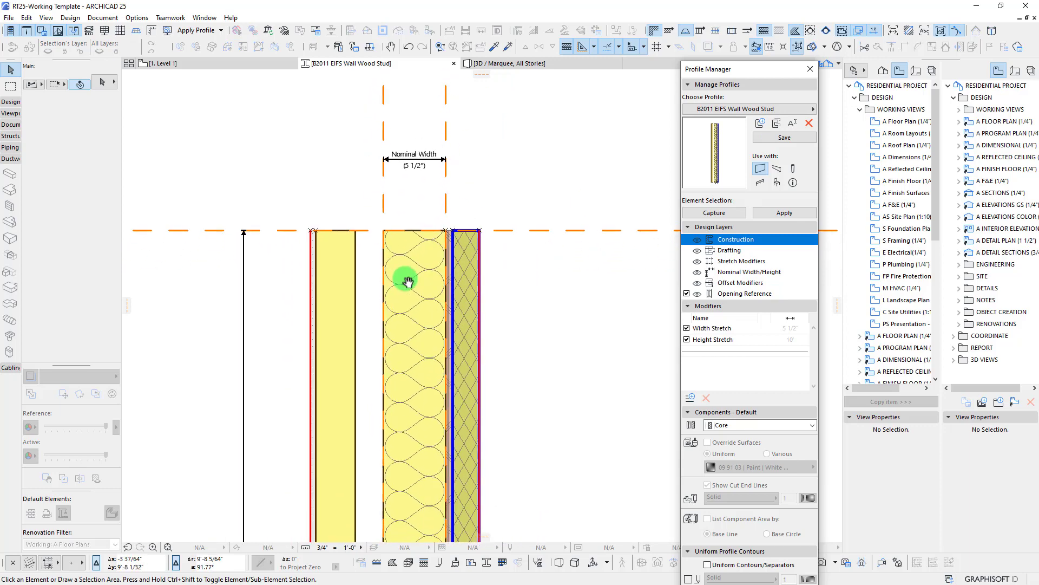
left_click_drag(732, 75, 732, 92)
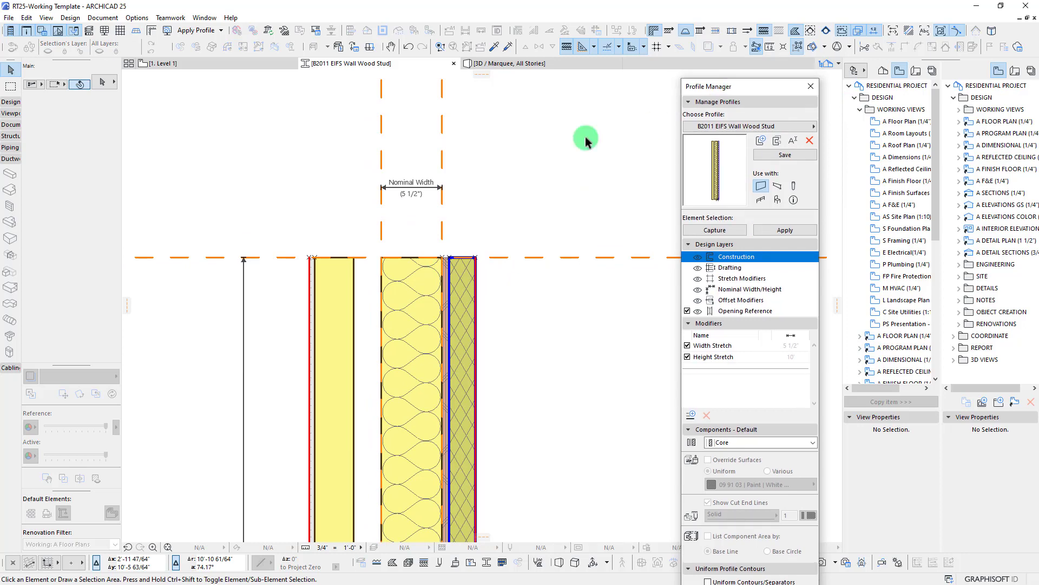
scroll(414, 228, "up", 2)
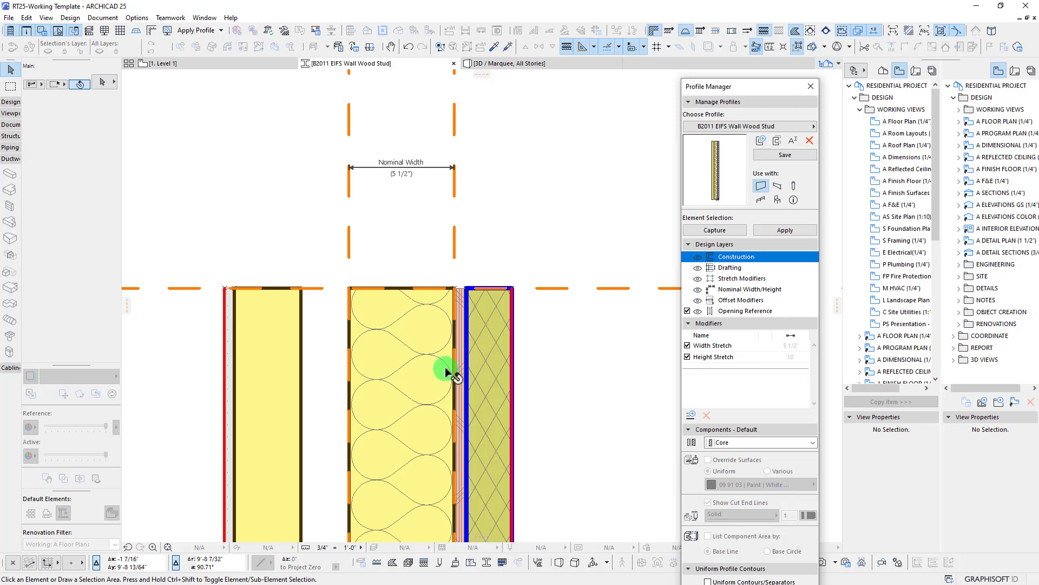
middle_click_drag(406, 340, 413, 371)
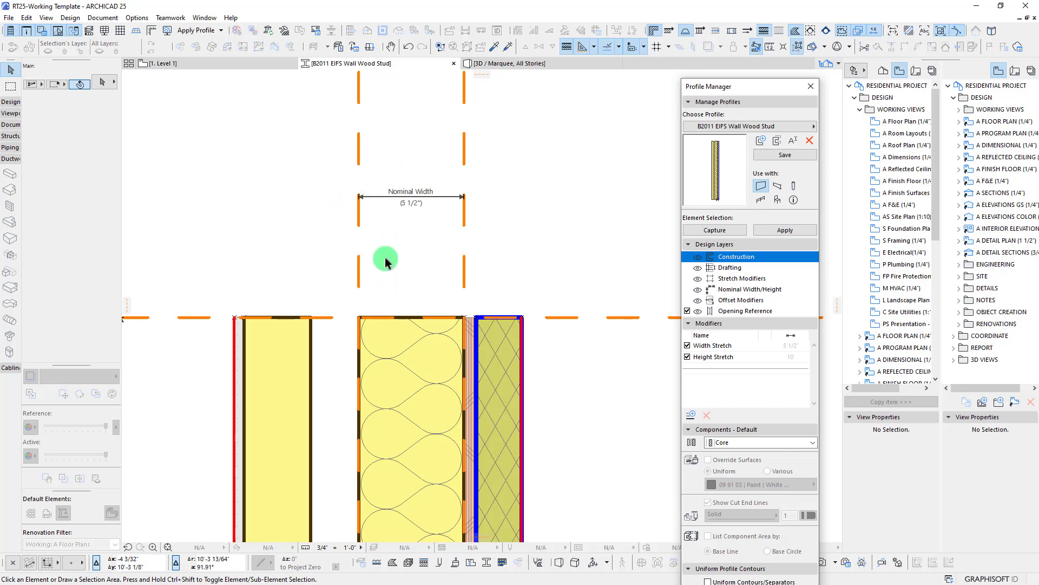
scroll(433, 246, "down", 2)
middle_click_drag(449, 264, 448, 267)
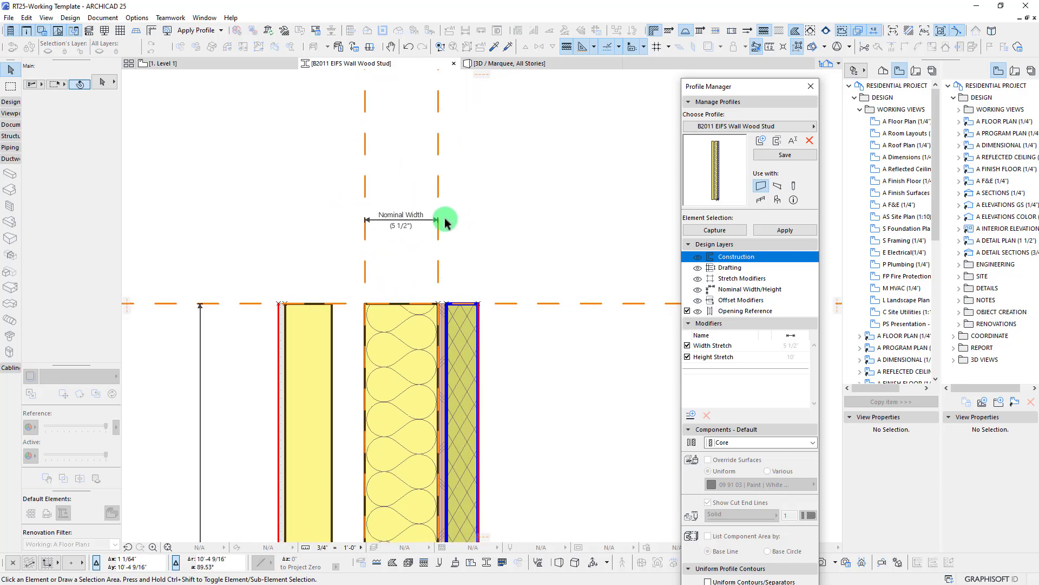
left_click(759, 155)
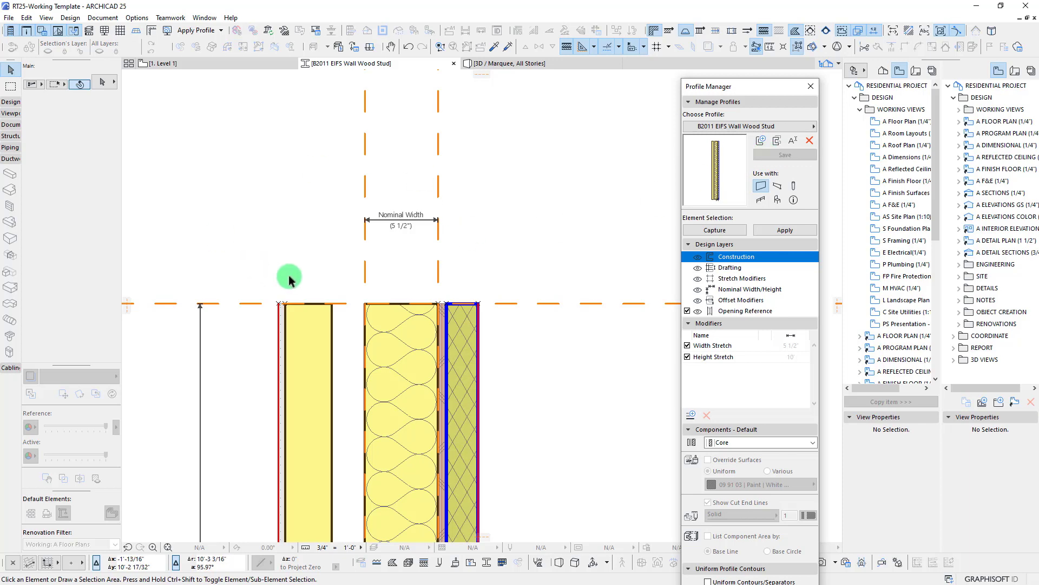
Turn off true line weight display to see the profile's component outlines as thin lines.
middle_click_drag(375, 230, 380, 211)
scroll(446, 274, "down", 6)
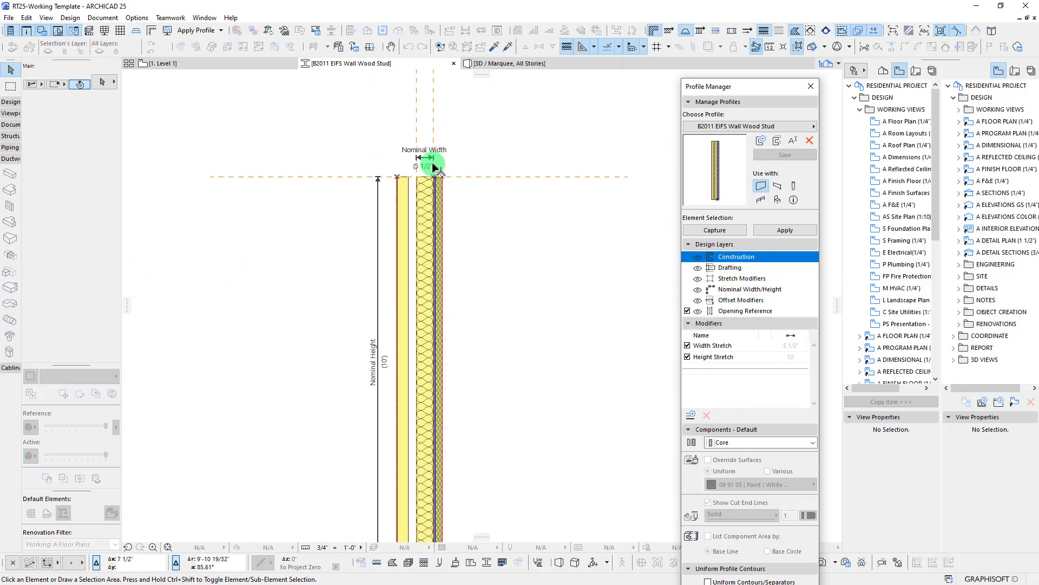
scroll(350, 187, "down", 3)
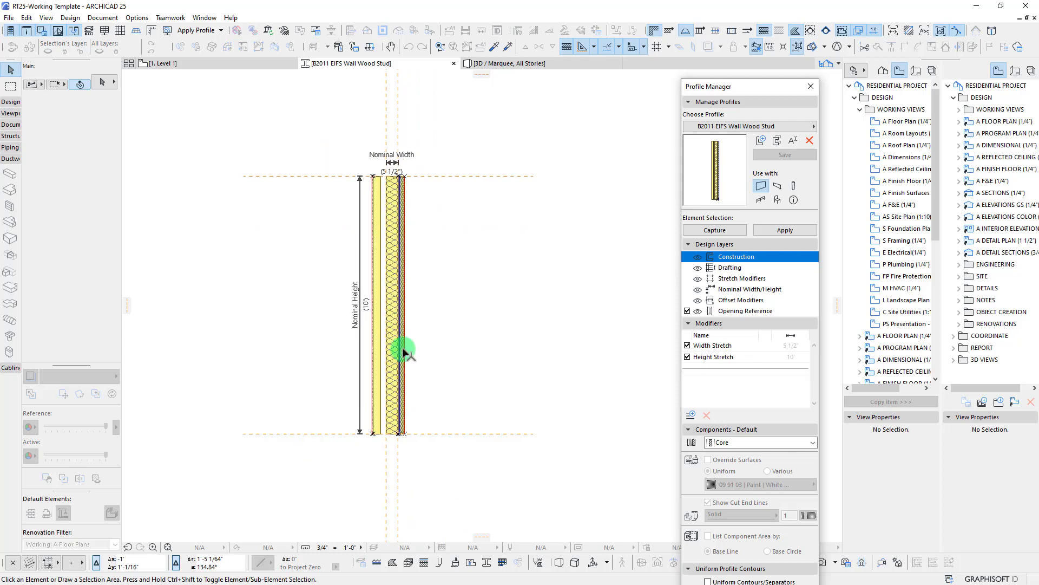
middle_click_drag(366, 201, 365, 210)
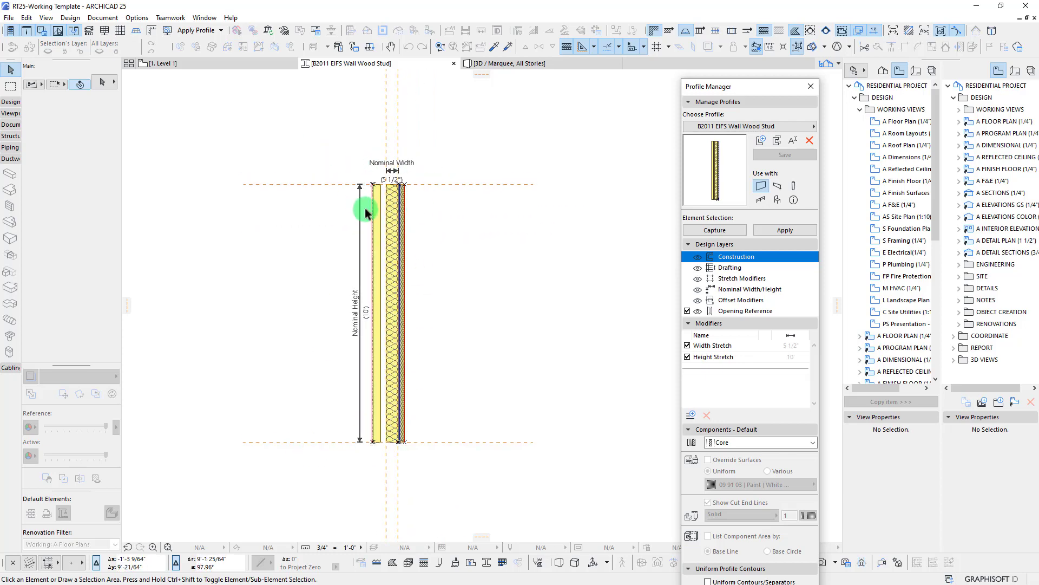
scroll(365, 212, "up", 5)
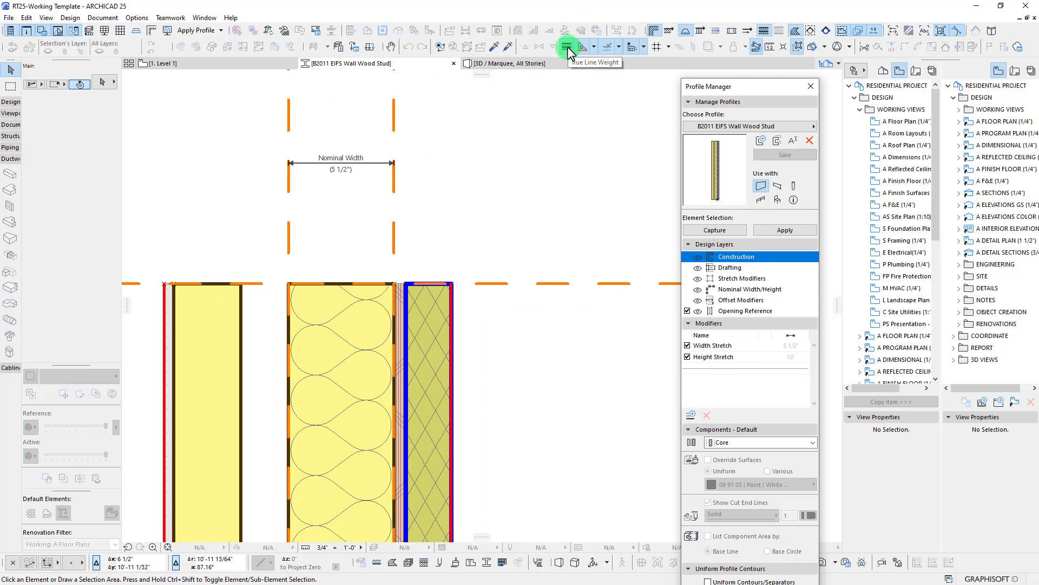
left_click(566, 47)
scroll(385, 290, "up", 2)
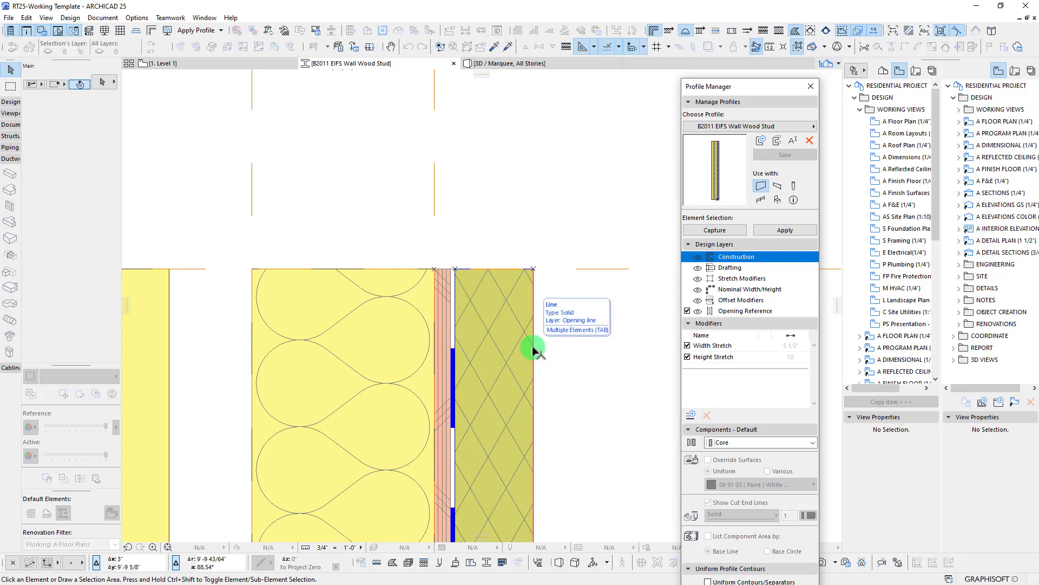
Examine the sheathing, the thin membrane and the EIFS skin, and select the EIFS component to check its fill type.
scroll(434, 274, "up", 2)
scroll(477, 232, "down", 2)
mouse_move(478, 232)
middle_mouse_down()
mouse_move(366, 258)
mouse_move(549, 307)
mouse_move(476, 290)
mouse_move(552, 281)
mouse_move(543, 269)
middle_mouse_up()
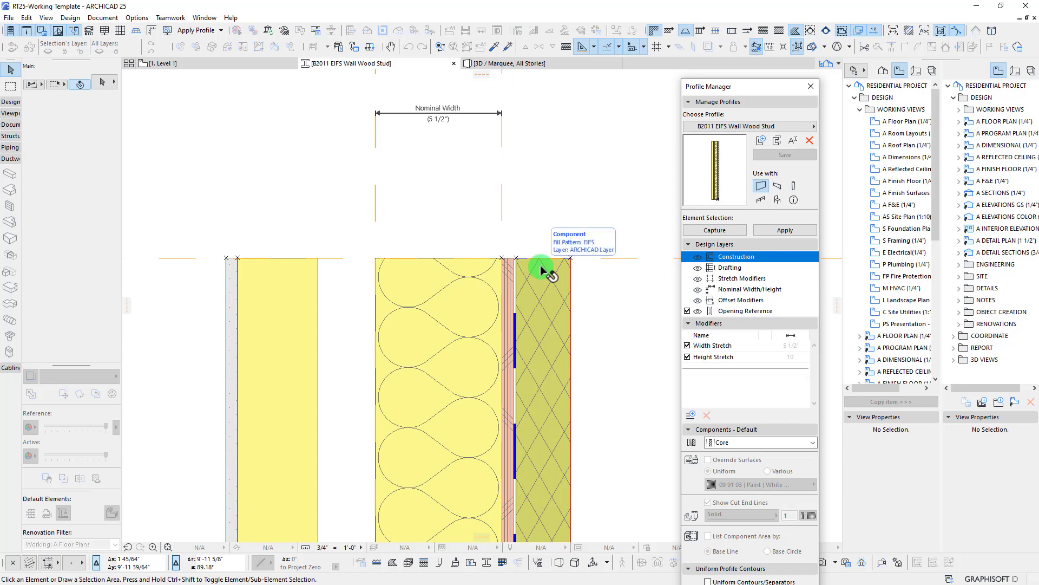
left_click(543, 269)
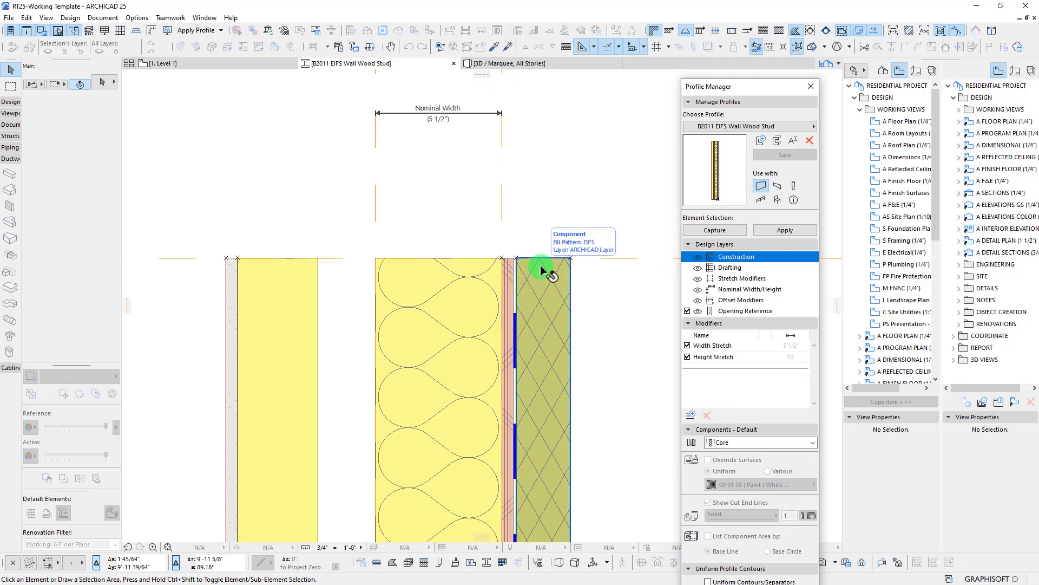
scroll(514, 287, "up", 2)
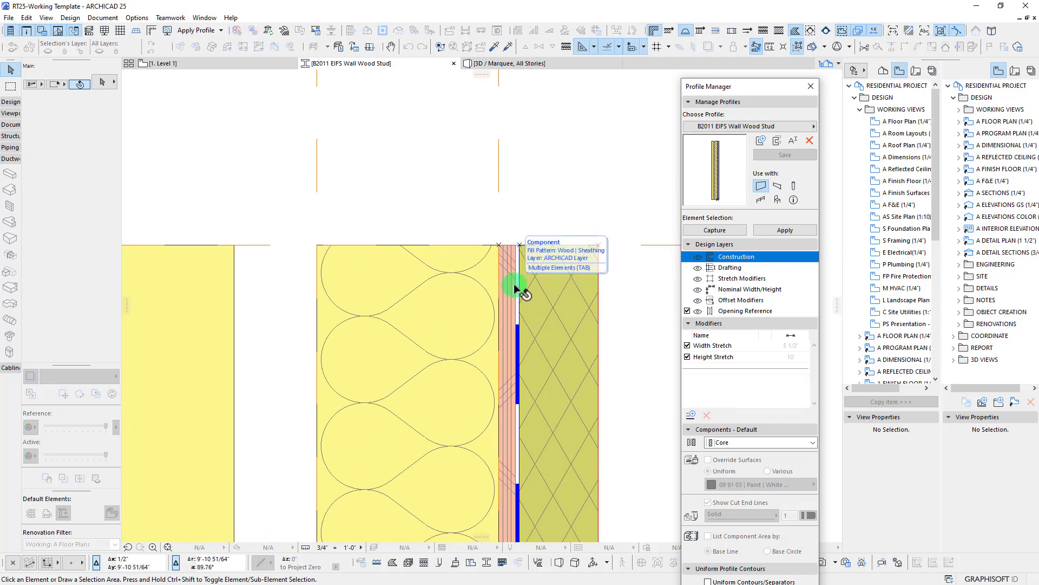
scroll(471, 269, "down", 2)
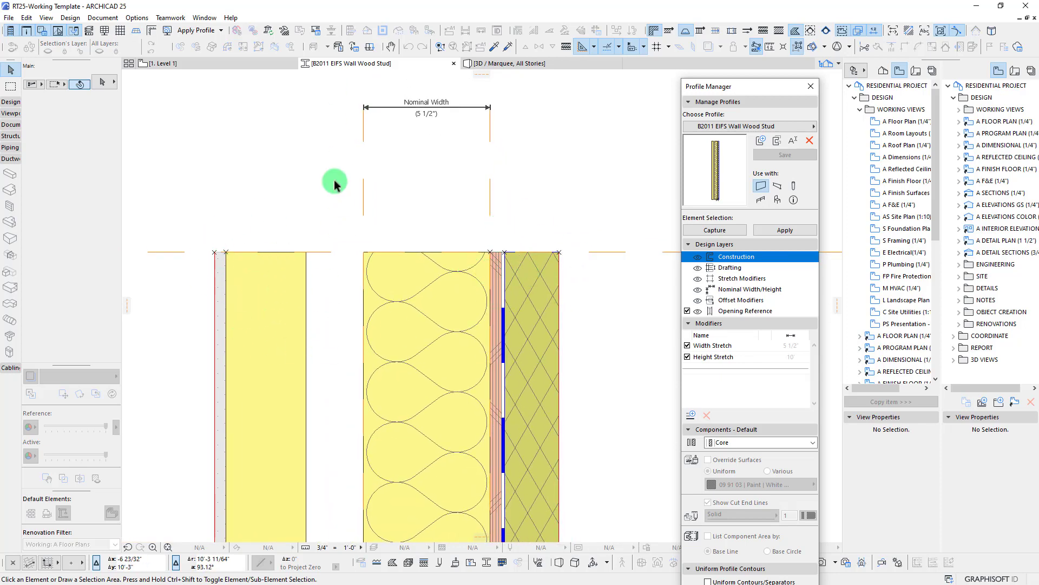
scroll(536, 262, "up", 6)
scroll(541, 275, "up", 2)
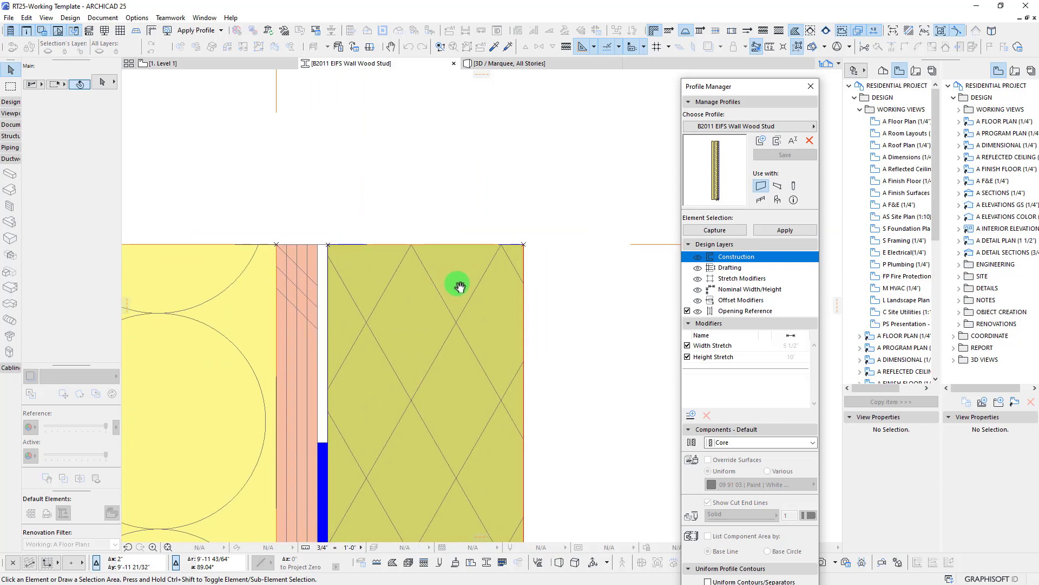
left_click(403, 295)
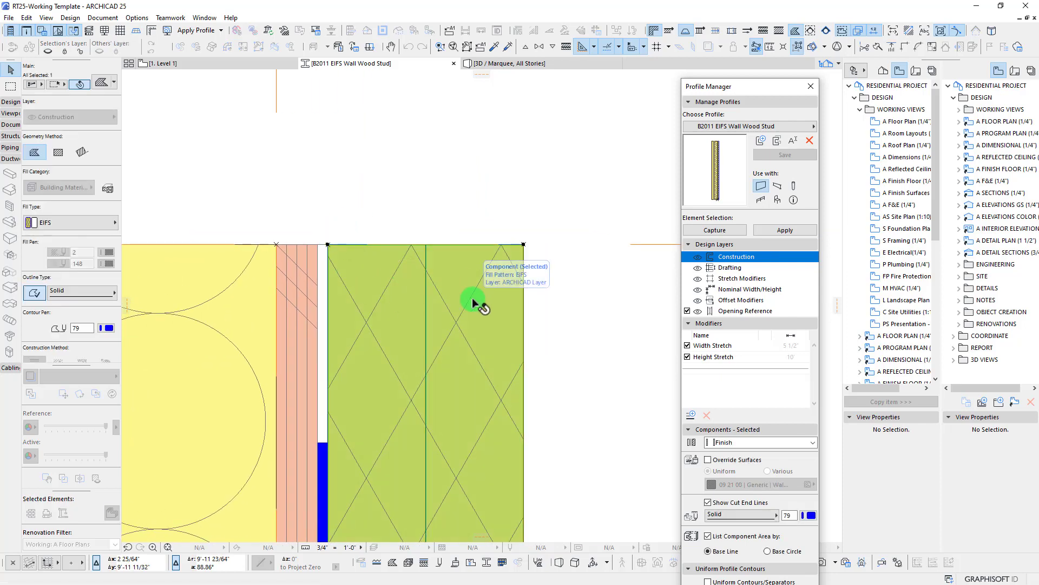
scroll(397, 265, "down", 3)
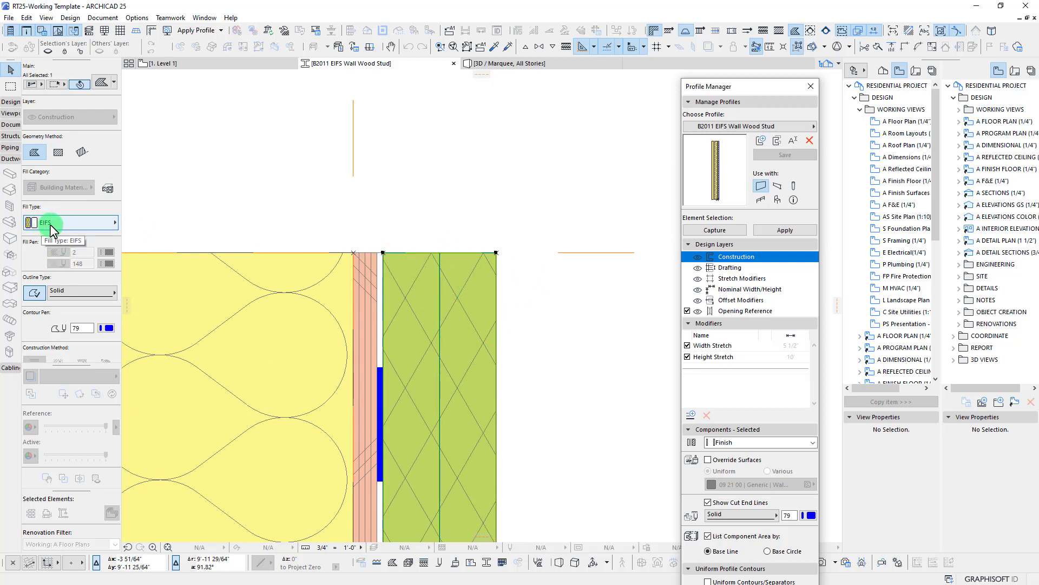
Add a new offset modifier to the profile and name it Exterior Finish-Thickness from the existing modifier names.
scroll(401, 310, "down", 2)
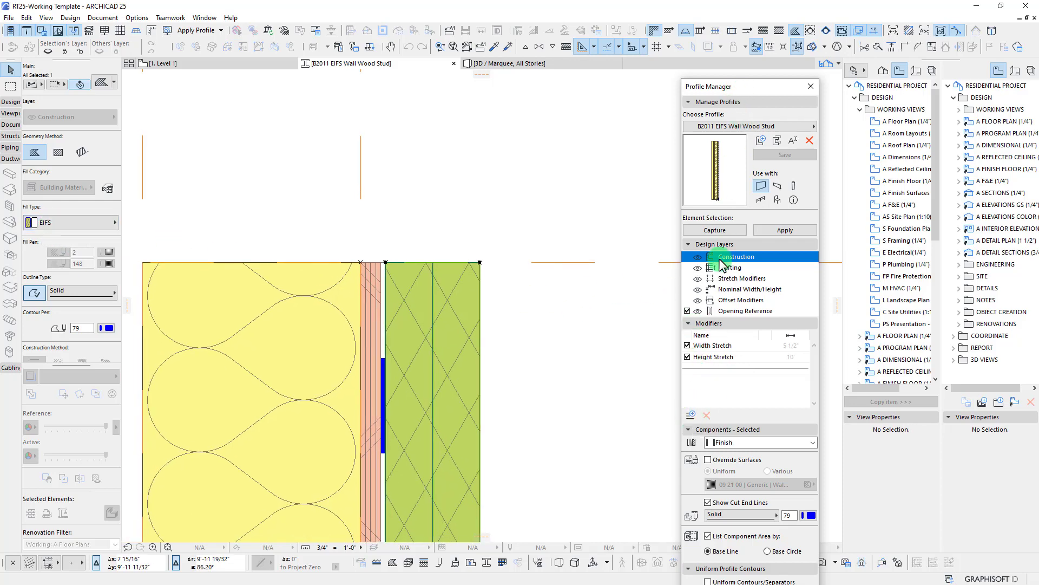
left_click(691, 416)
left_click(588, 210)
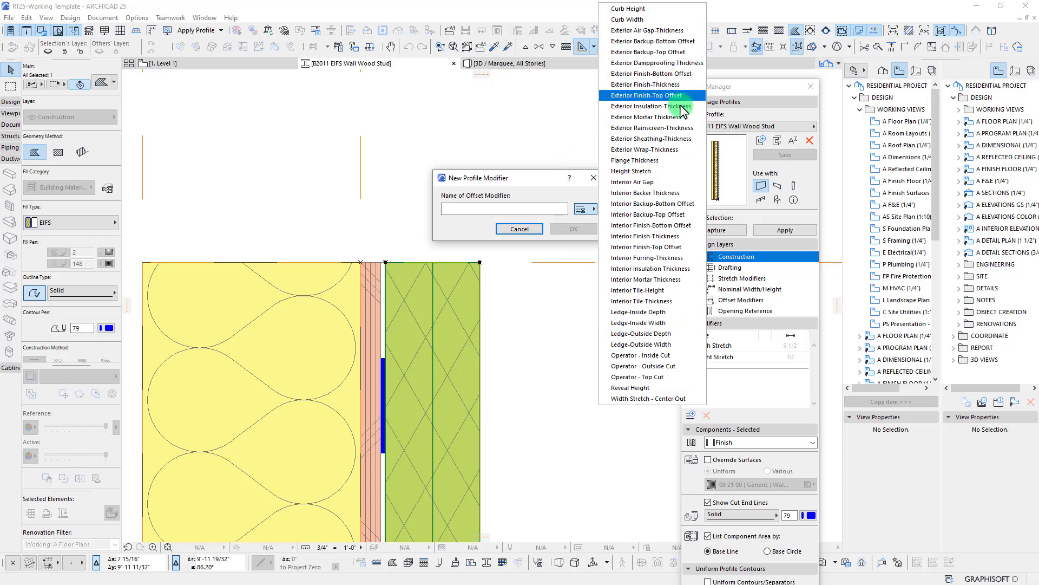
left_click(664, 89)
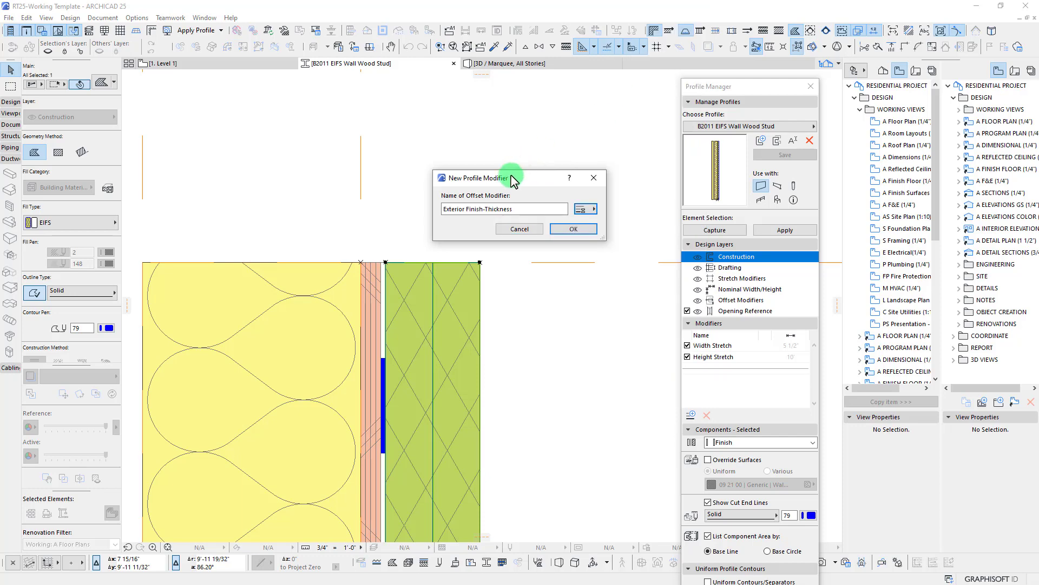
left_click(574, 229)
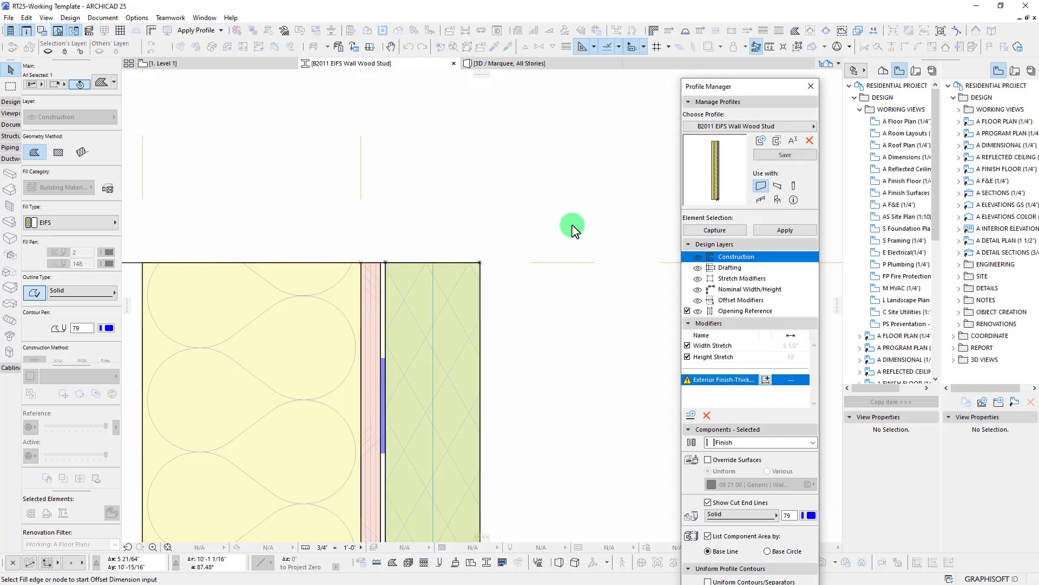
left_click(749, 385)
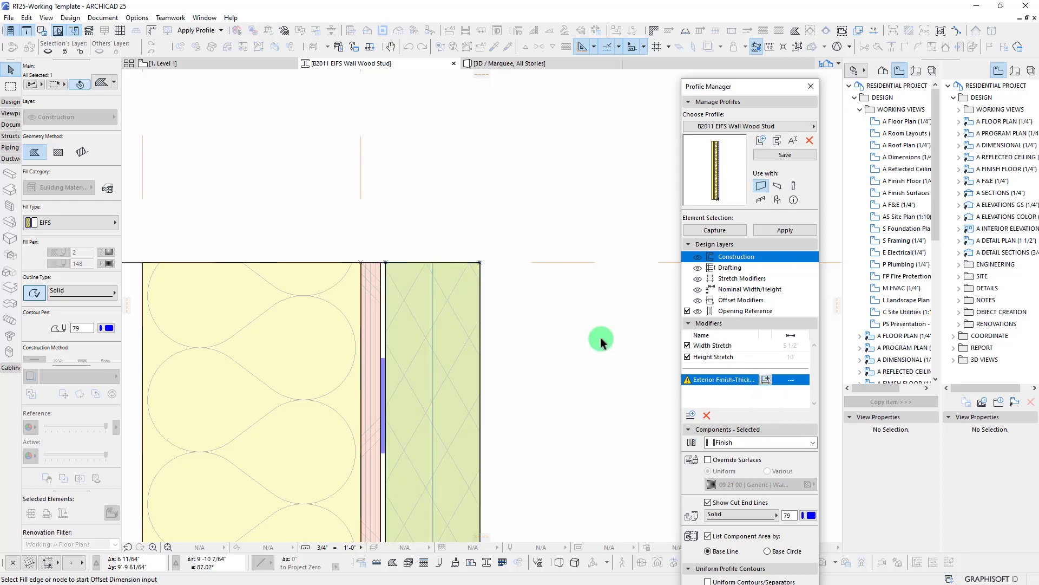
Define Exterior Finish-Thickness from the Air + Barrier node at the EIFS inner top corner to the EIFS outer edge, placing its dimension above the wall.
middle_click_drag(539, 348, 563, 329)
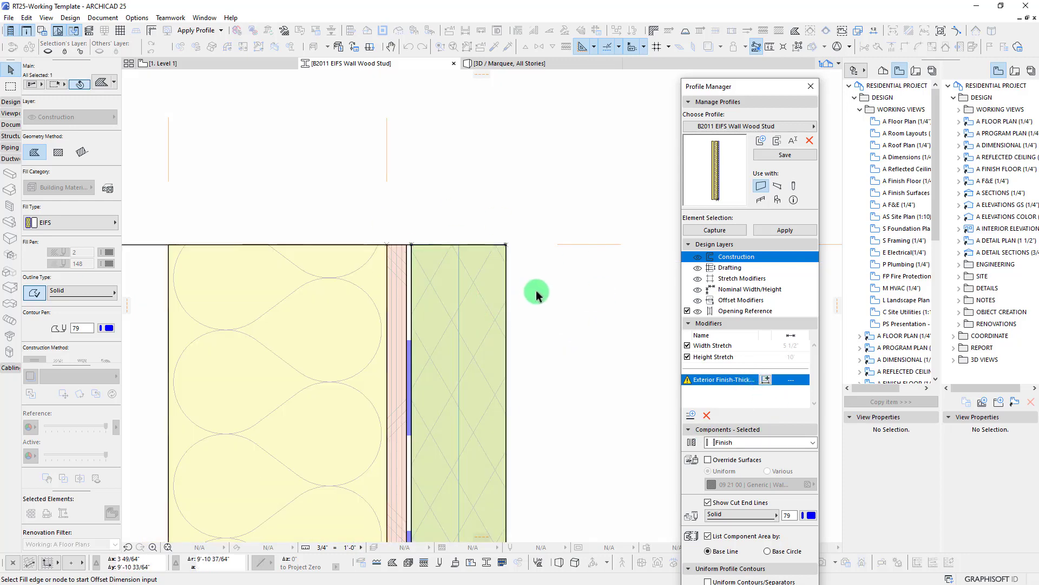
scroll(476, 281, "up", 4)
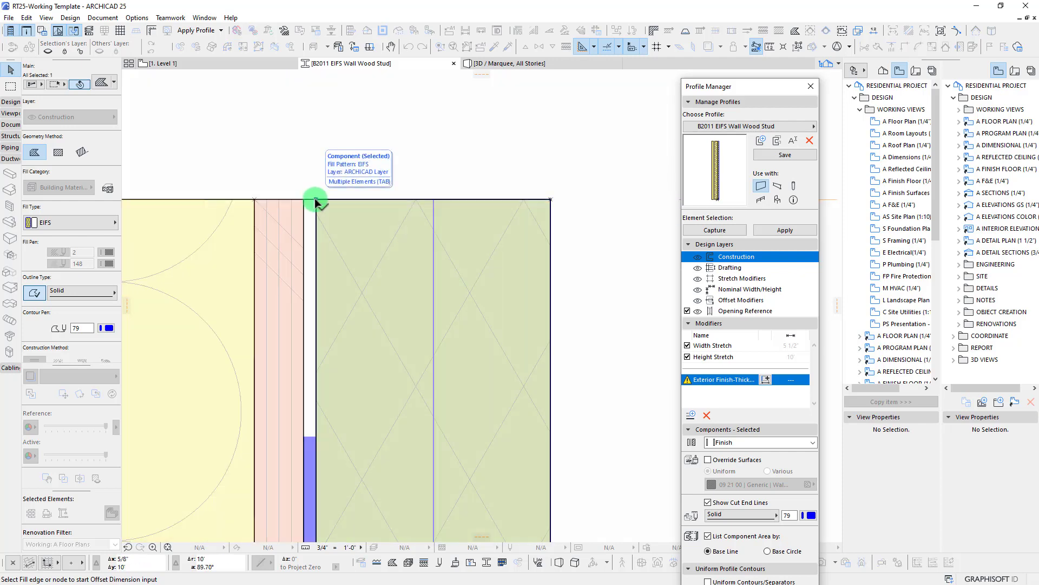
scroll(316, 201, "down", 2)
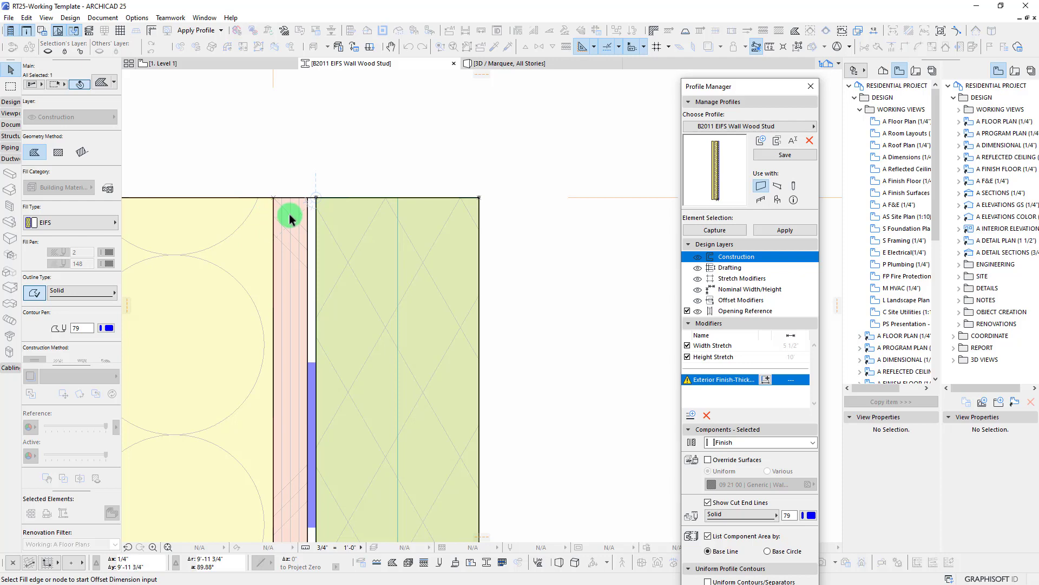
middle_click_drag(328, 203, 417, 227)
scroll(464, 200, "up", 3)
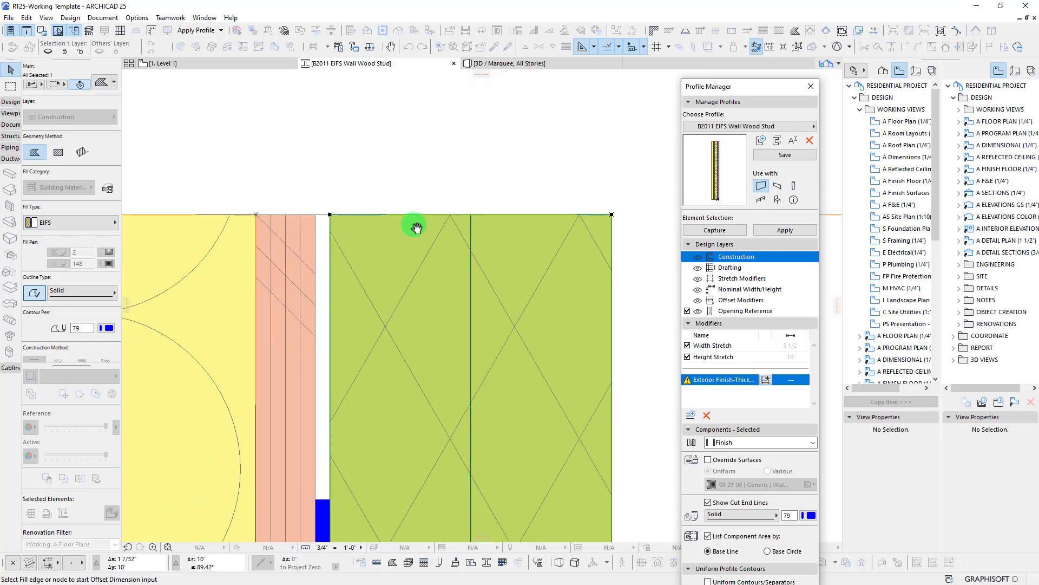
left_click(330, 214)
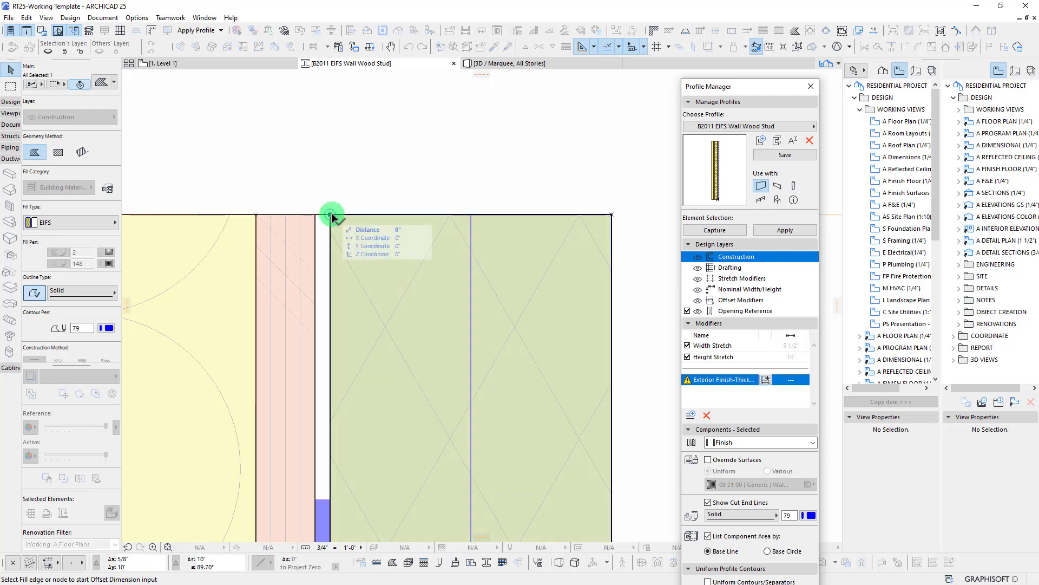
key("Tab")
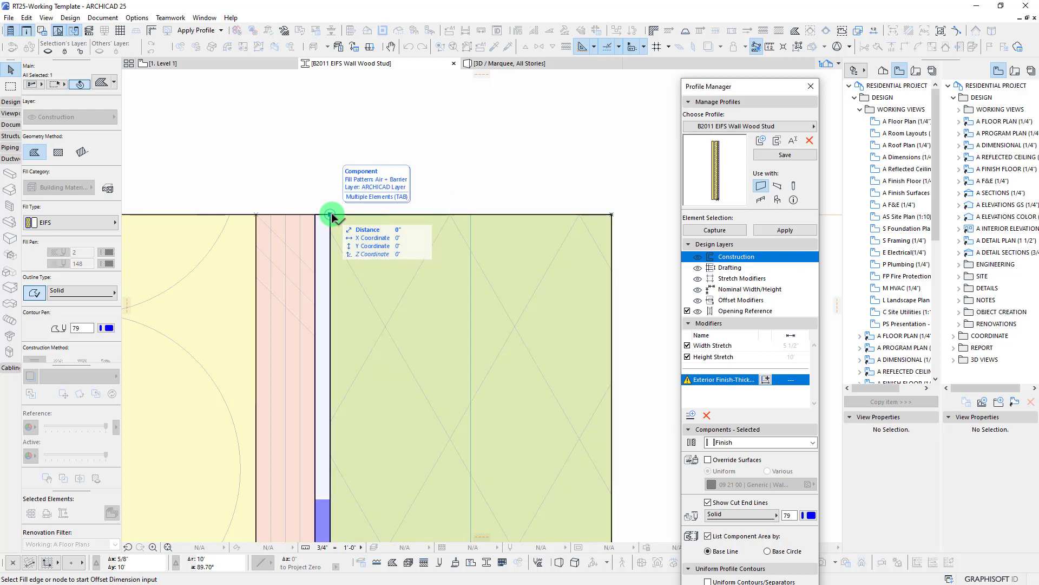
key("Tab")
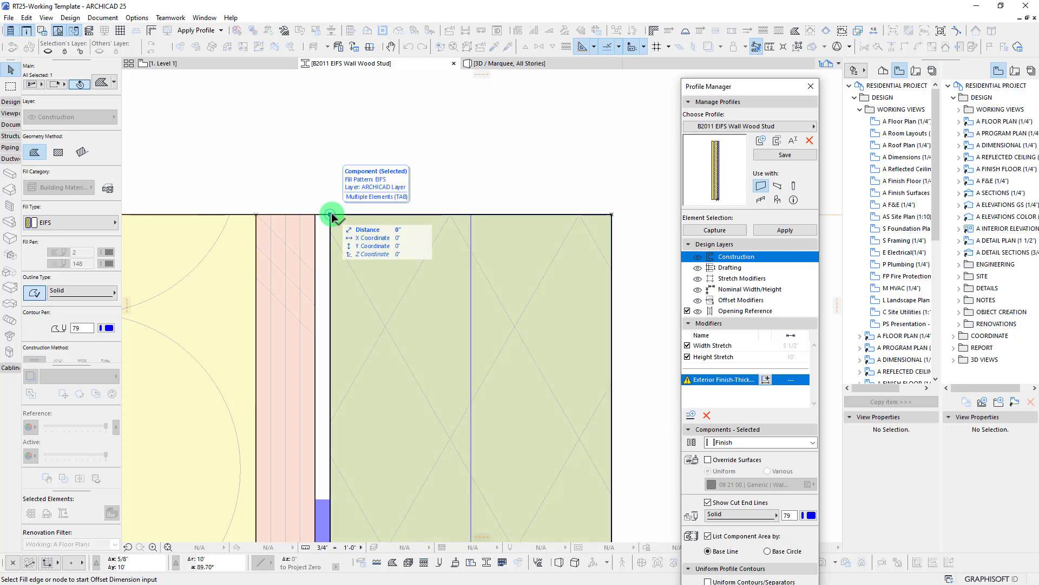
key("Tab")
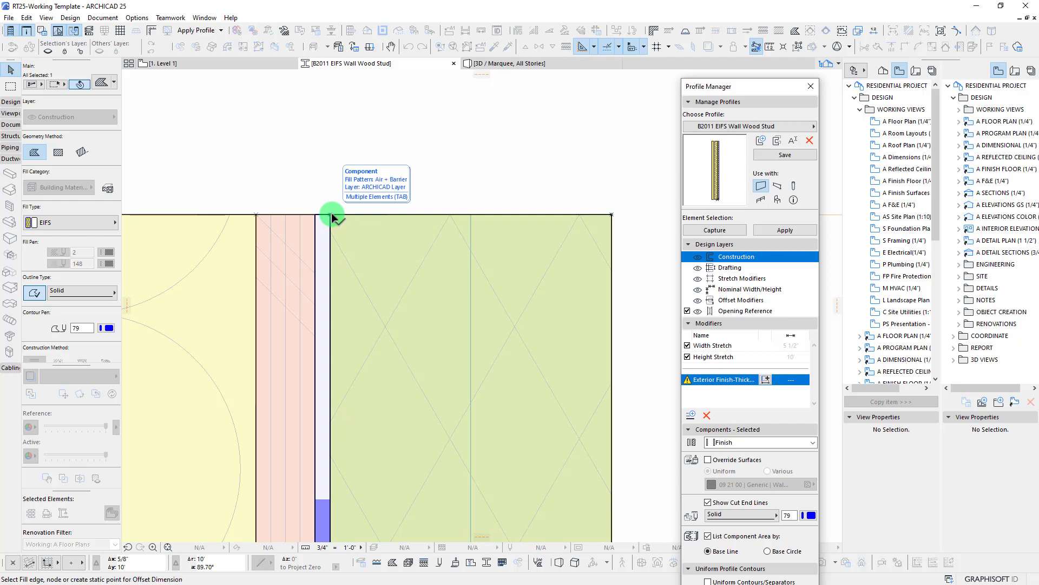
left_click(331, 216)
left_click(610, 342)
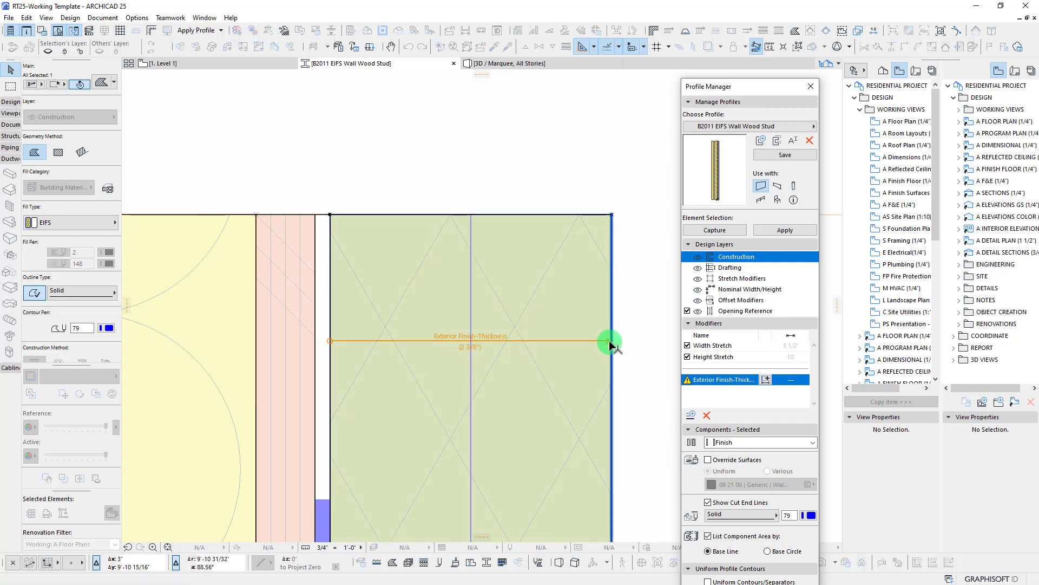
scroll(529, 320, "down", 3)
left_click(522, 181)
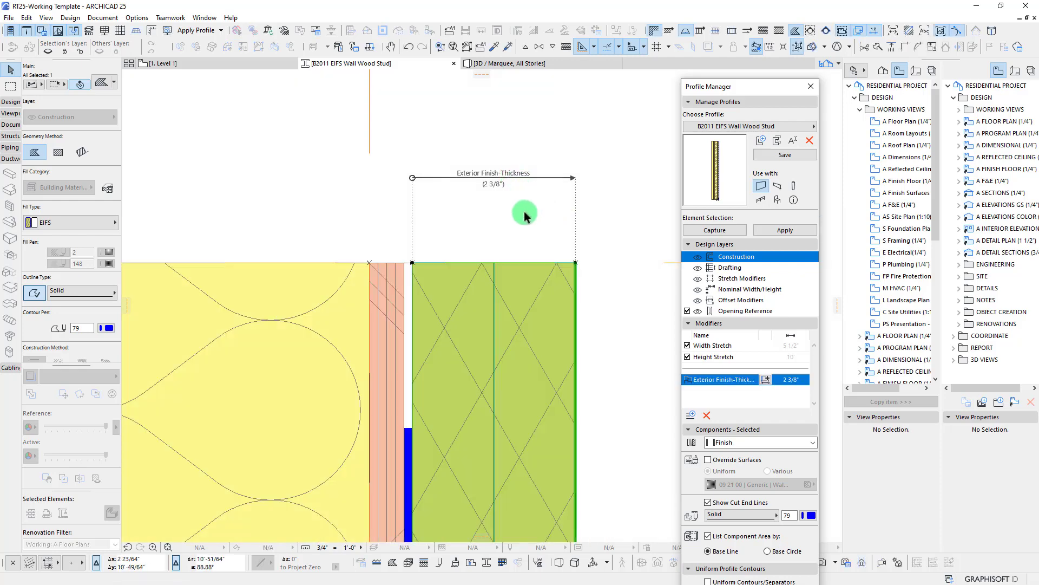
Add an Exterior Wrap-Thickness offset modifier from the sheathing's outer top corner to the membrane's outer edge, with its dimension above the wall.
scroll(423, 242, "up", 3)
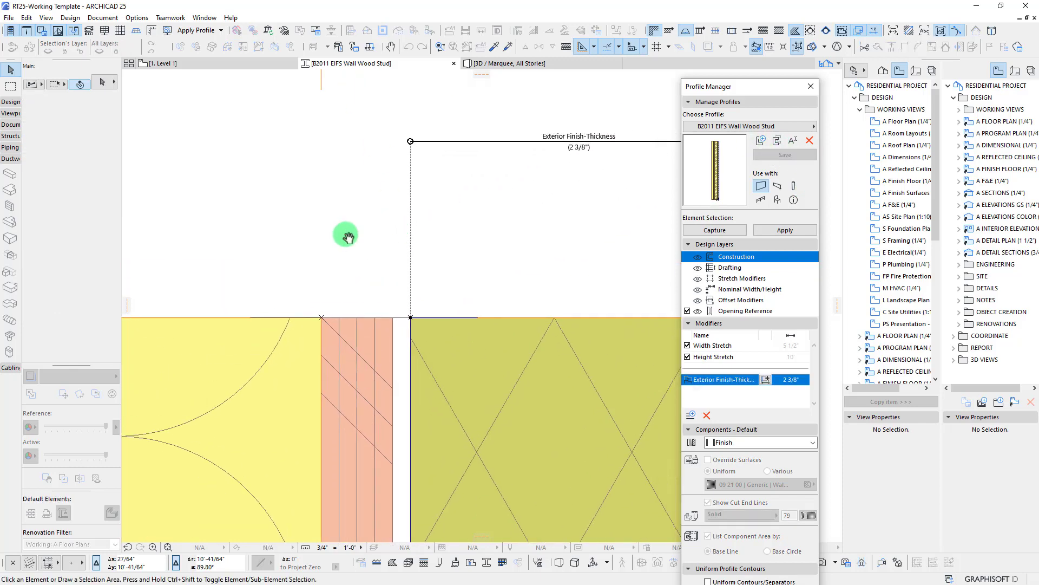
left_click(690, 415)
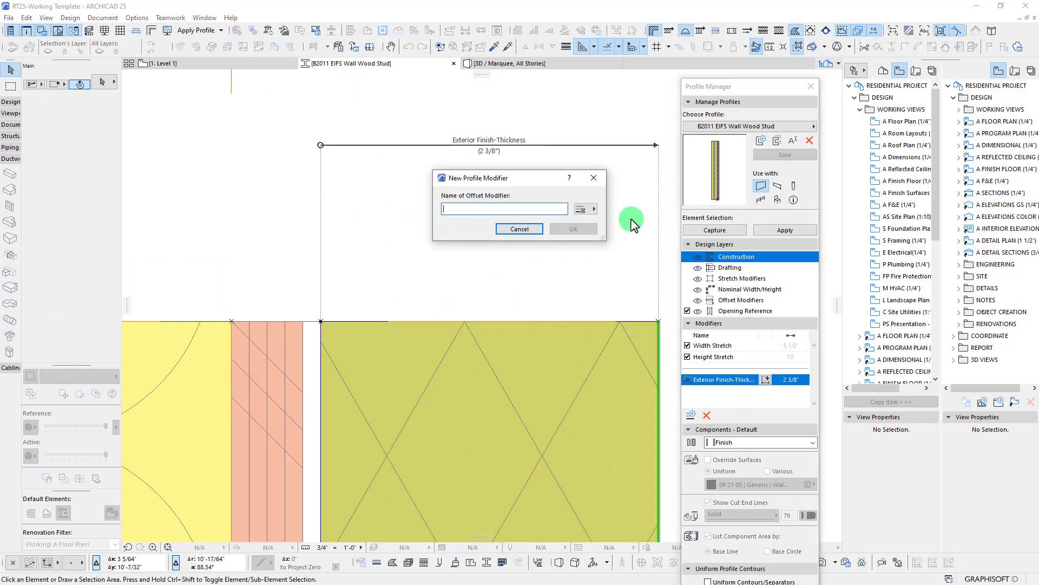
left_click(586, 210)
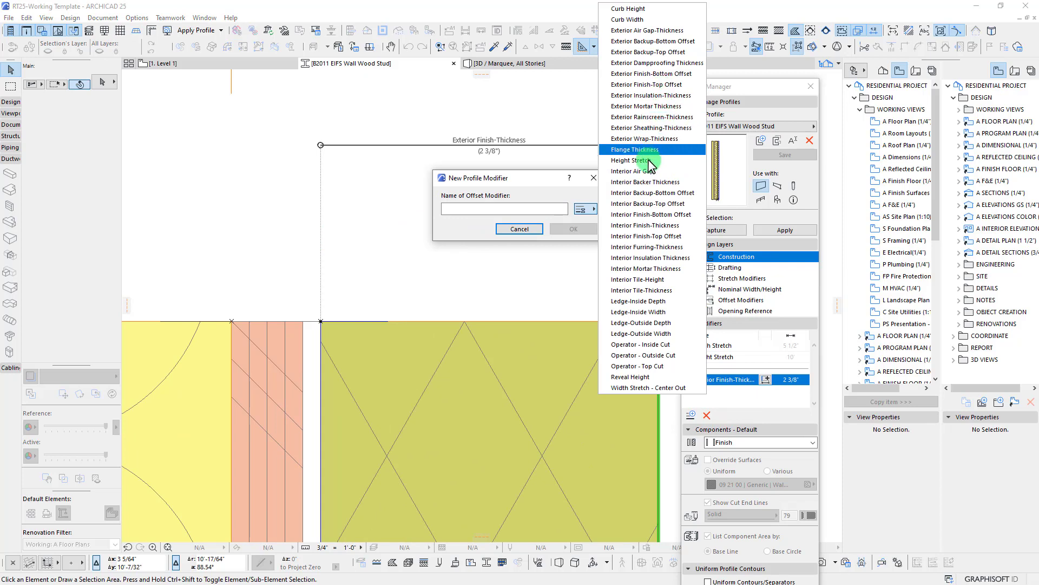
left_click(644, 138)
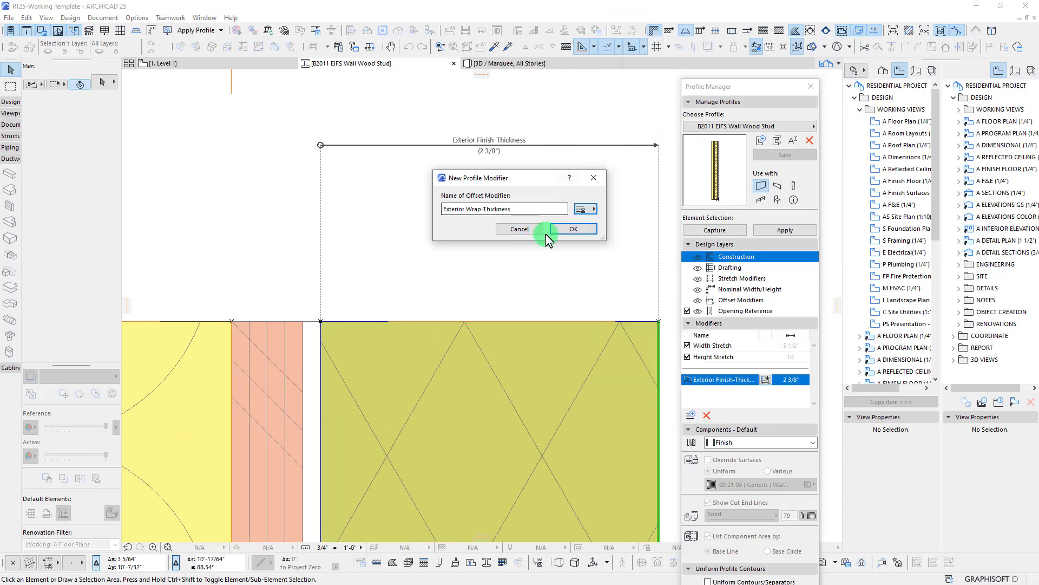
left_click(567, 228)
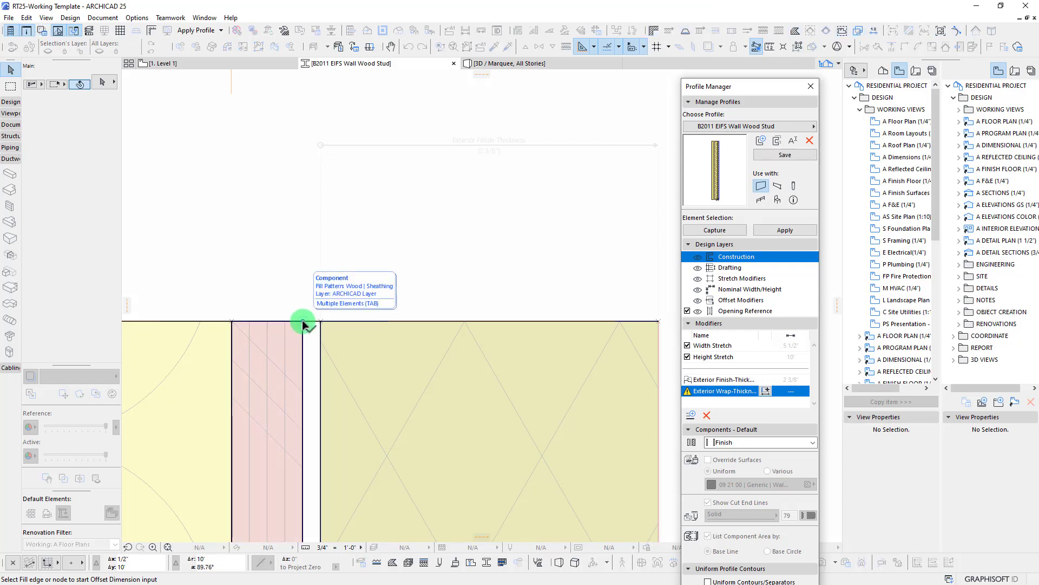
left_click(303, 322)
left_click(321, 337)
left_click(321, 333)
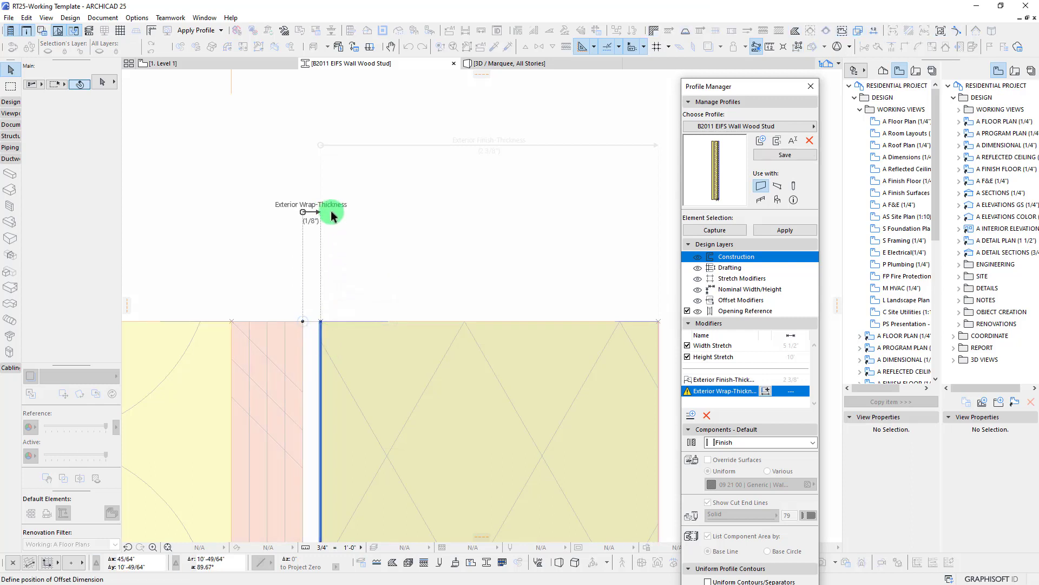
left_click(330, 211)
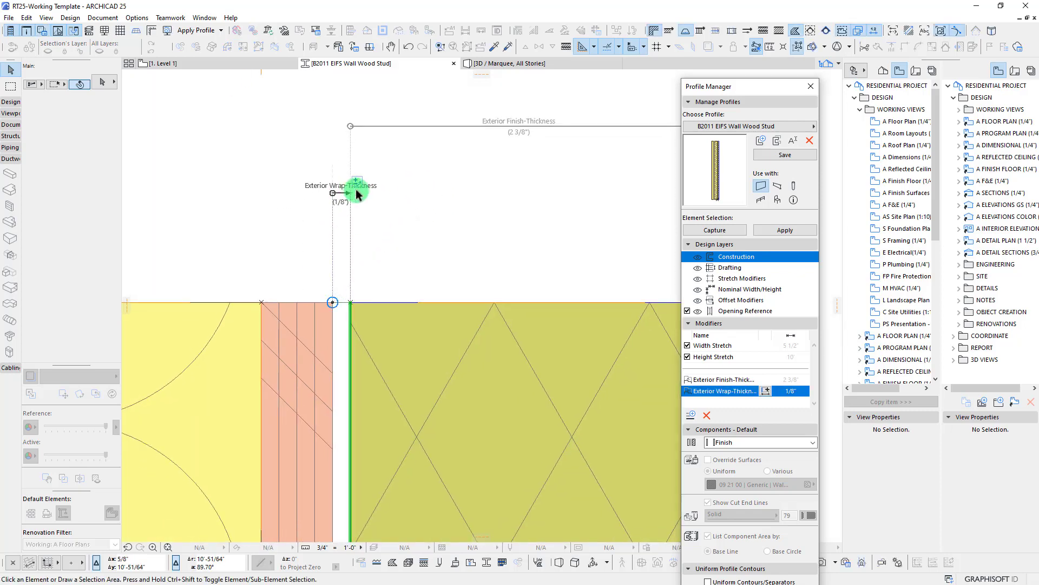
scroll(393, 234, "down", 2)
middle_click_drag(426, 233, 390, 245)
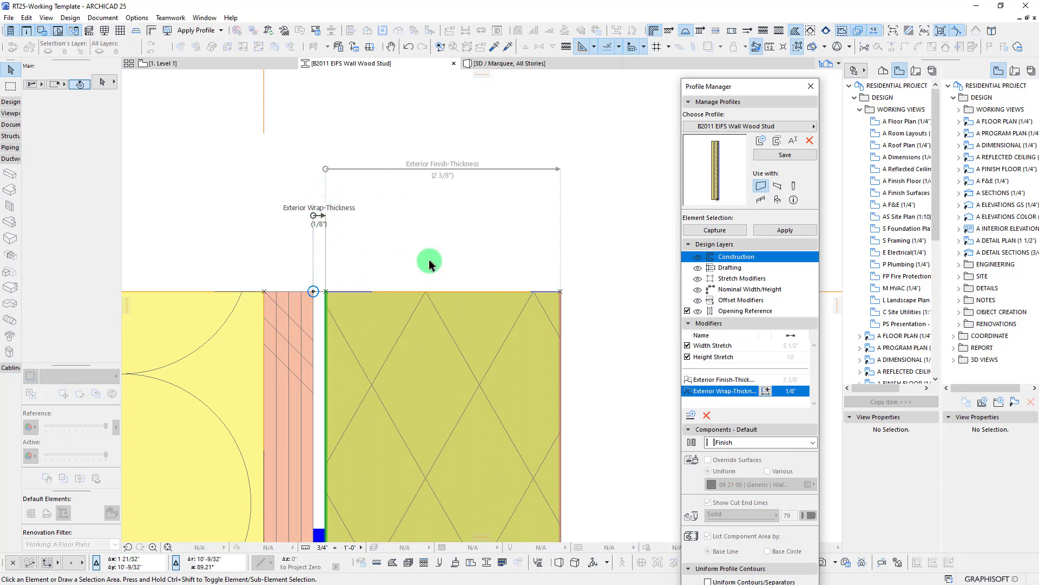
scroll(279, 213, "up", 2)
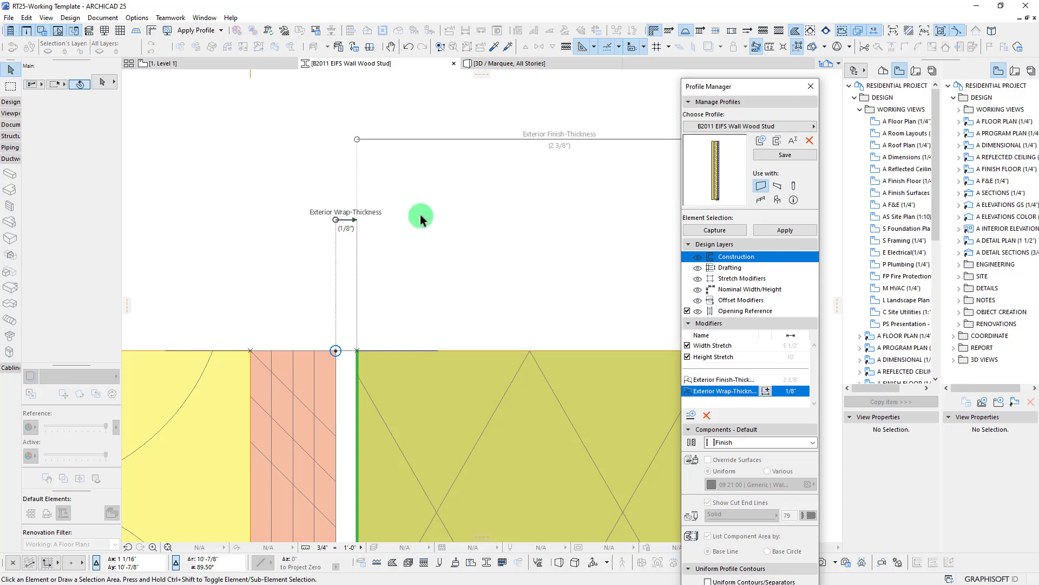
scroll(420, 215, "down", 2)
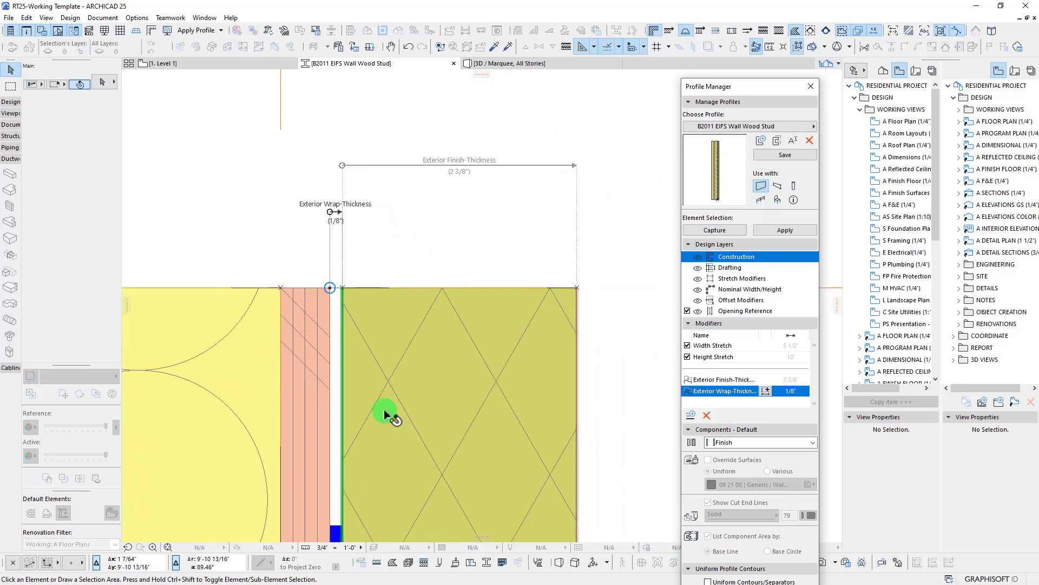
scroll(313, 287, "up", 2)
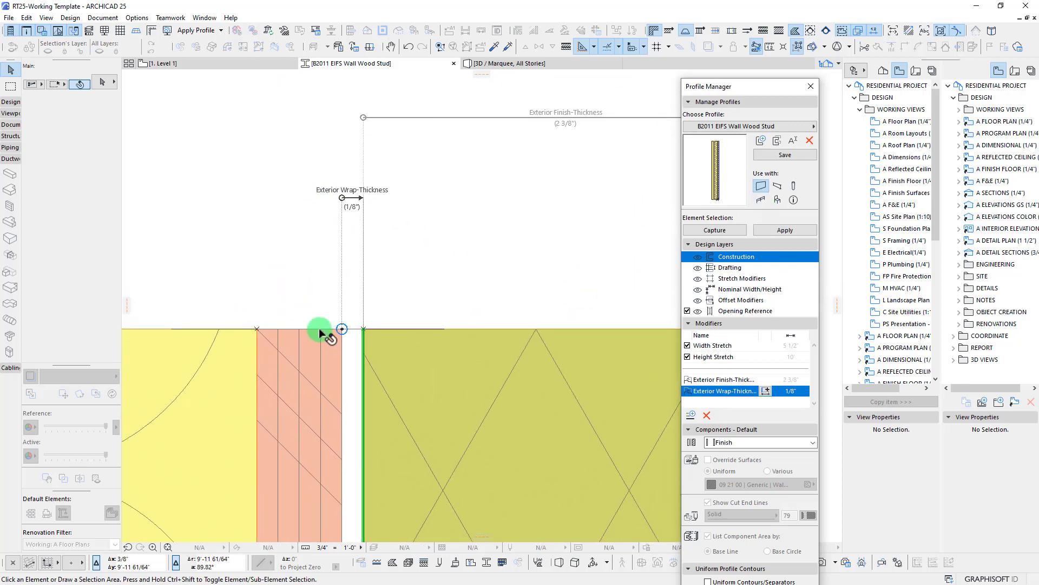
scroll(248, 222, "down", 2)
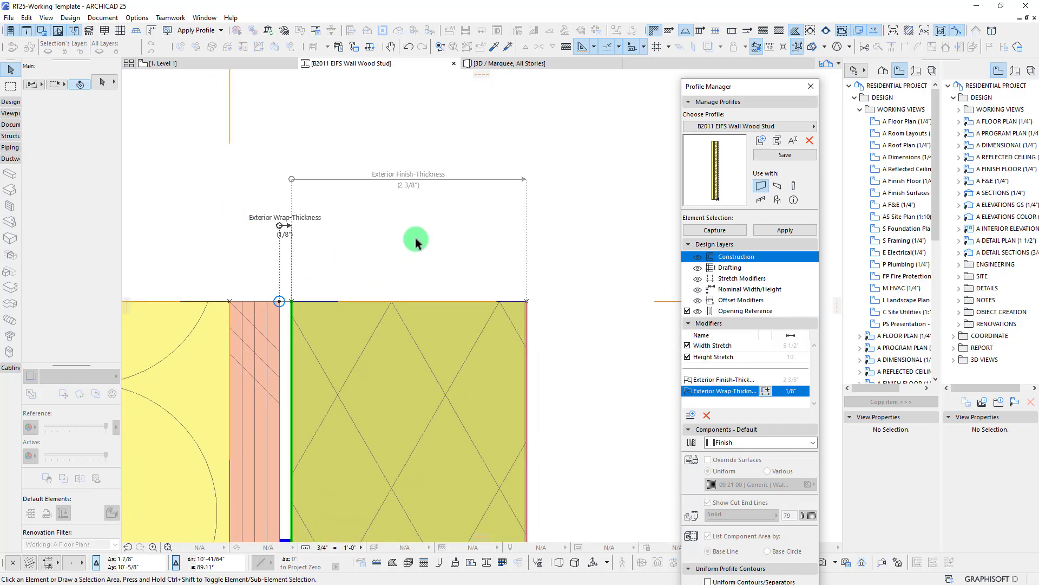
Add an Exterior Sheathing-Thickness offset modifier from the framing core's outer top corner to the sheathing's outer edge, with its dimension above the wall.
scroll(253, 294, "up", 2)
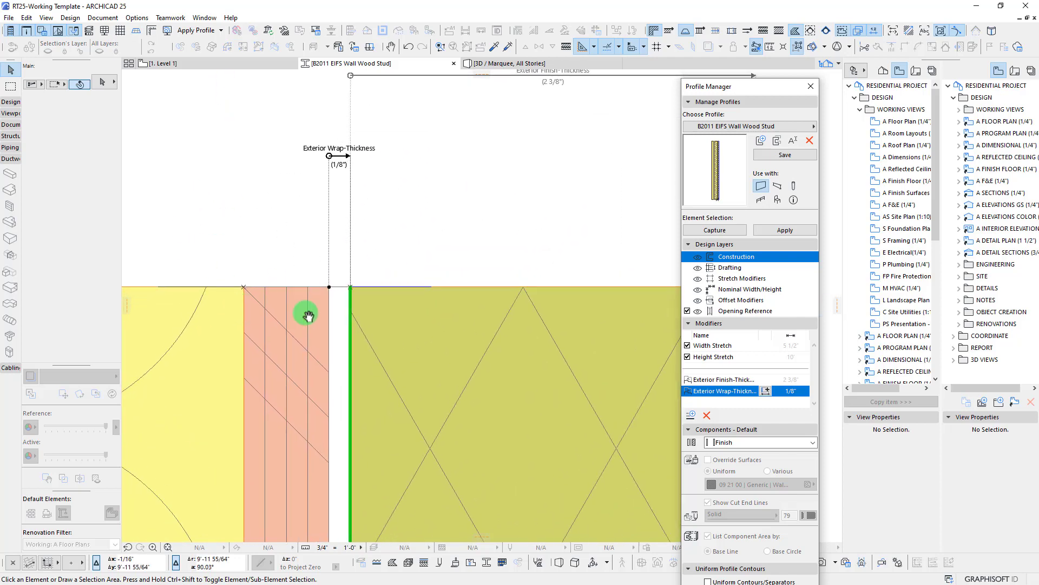
left_click(691, 414)
left_click(581, 208)
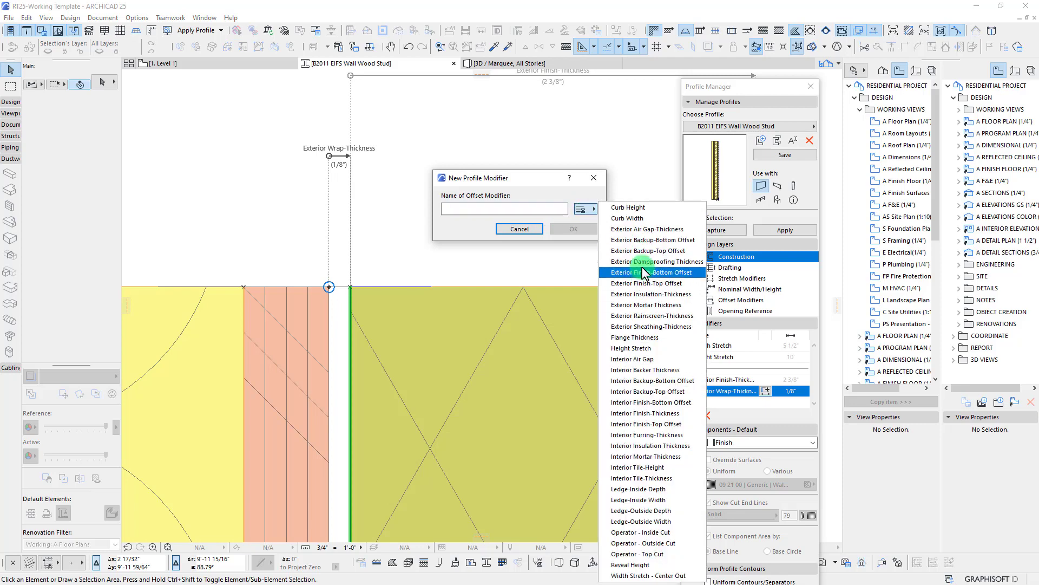
left_click(649, 326)
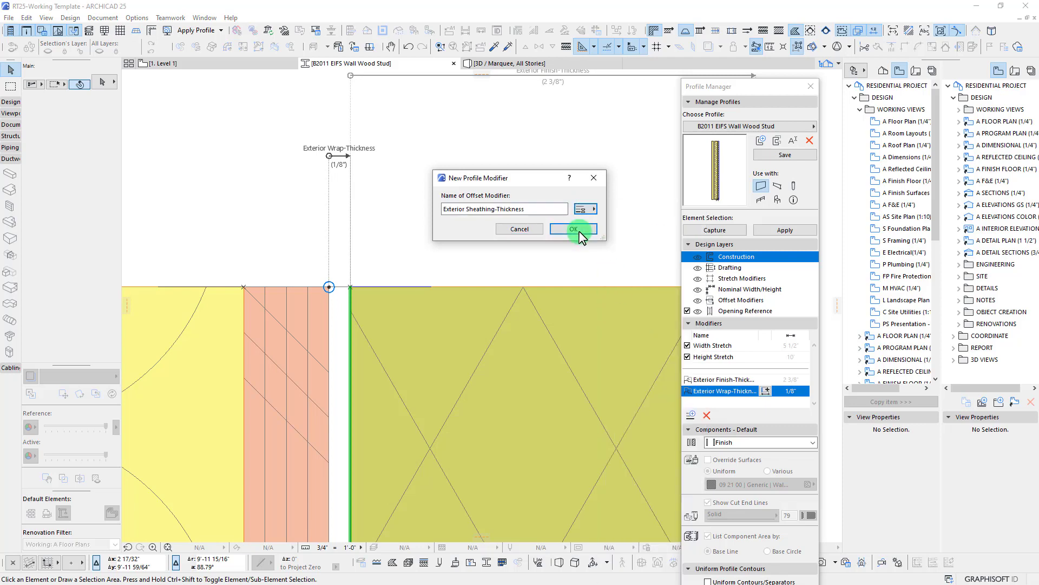
left_click(575, 230)
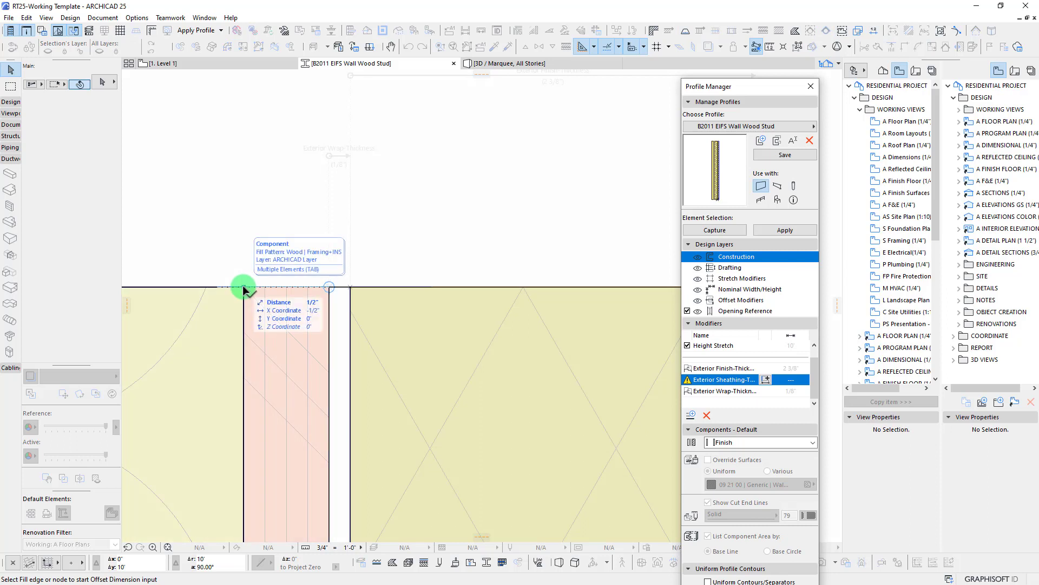
left_click(243, 288)
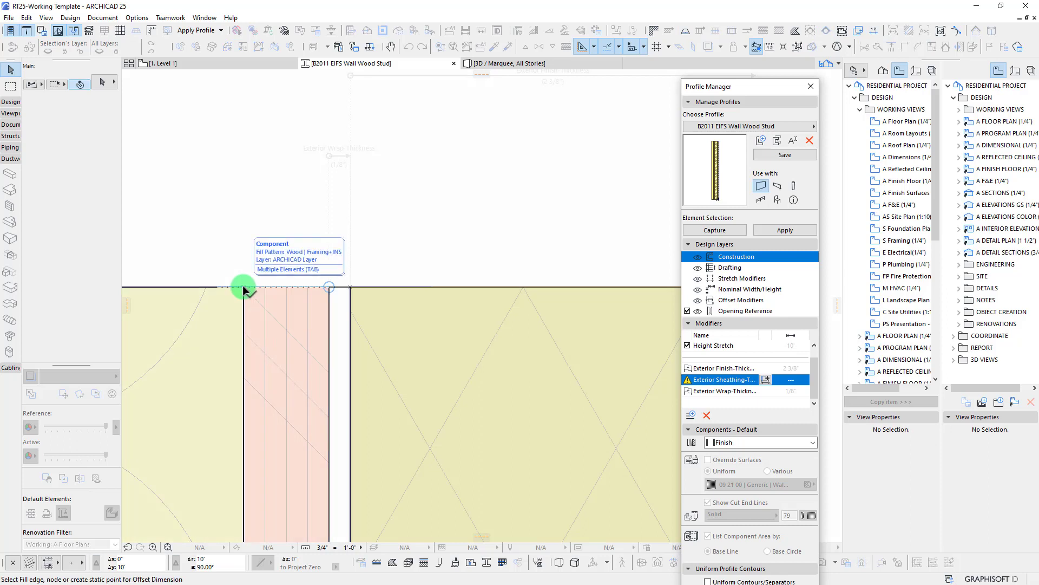
left_click(329, 332)
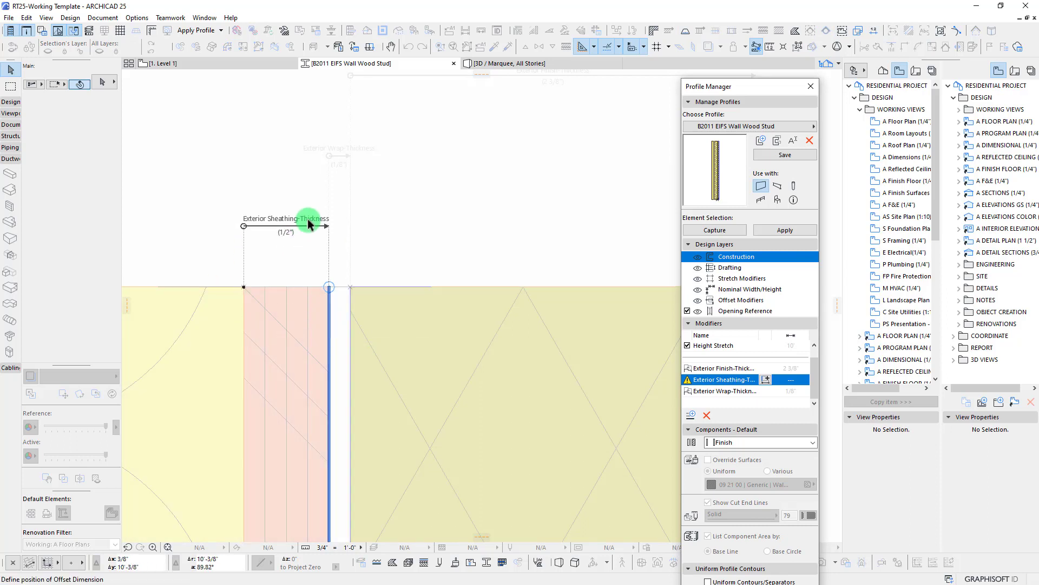
left_click(311, 227)
middle_click_drag(294, 277, 330, 263)
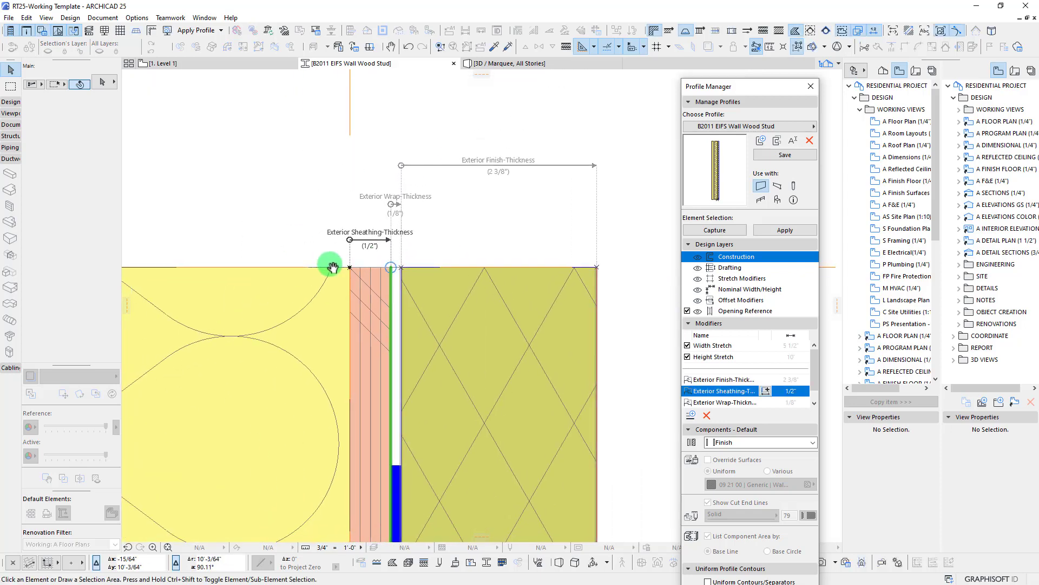
scroll(418, 230, "down", 2)
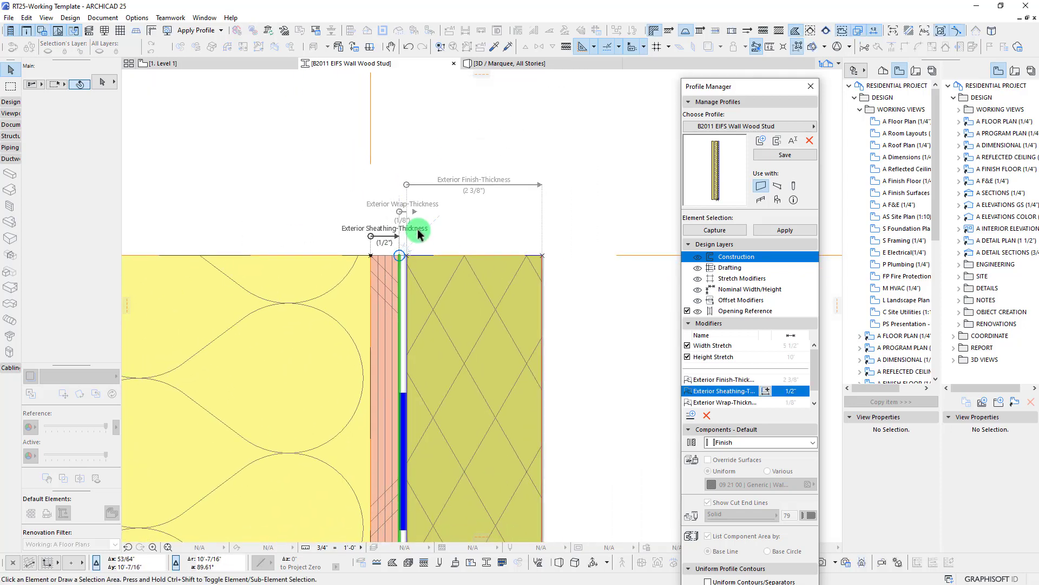
Save the edited profile and return to the Level 1 floor plan at the EIFS wood framed wall.
left_click_drag(758, 89, 721, 98)
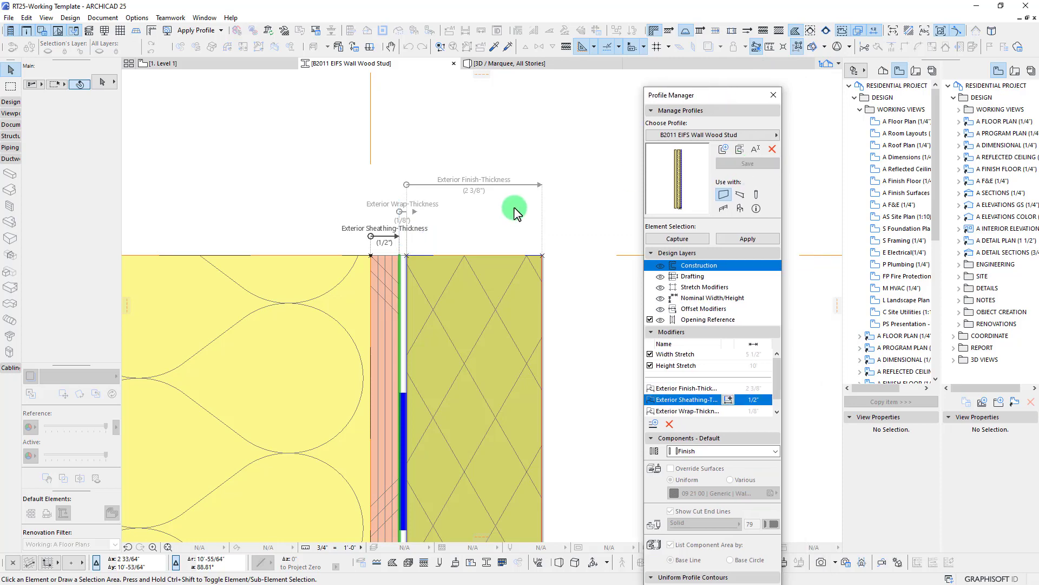
left_click(236, 69)
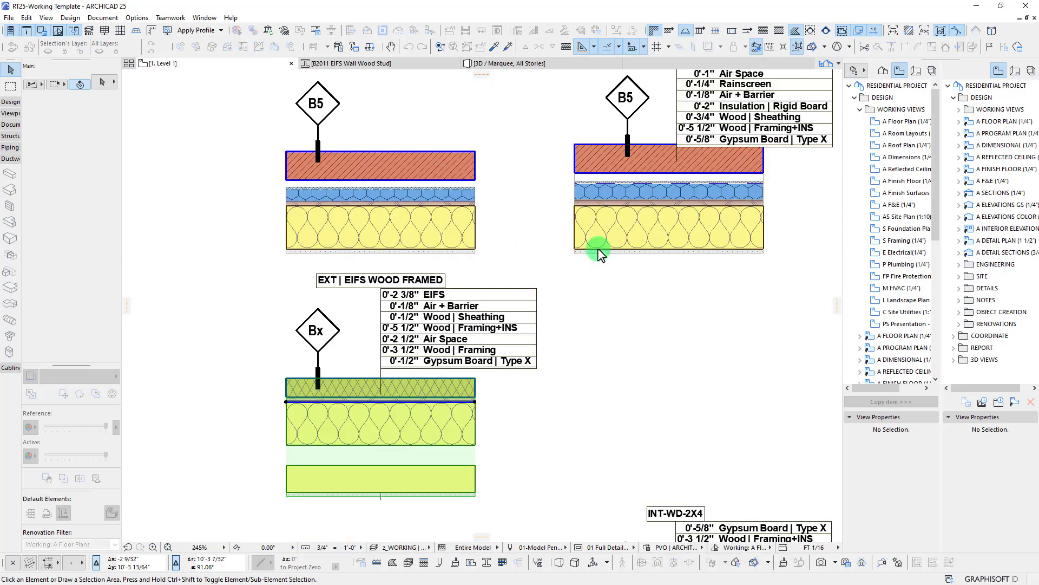
left_click(536, 174)
left_click(578, 191)
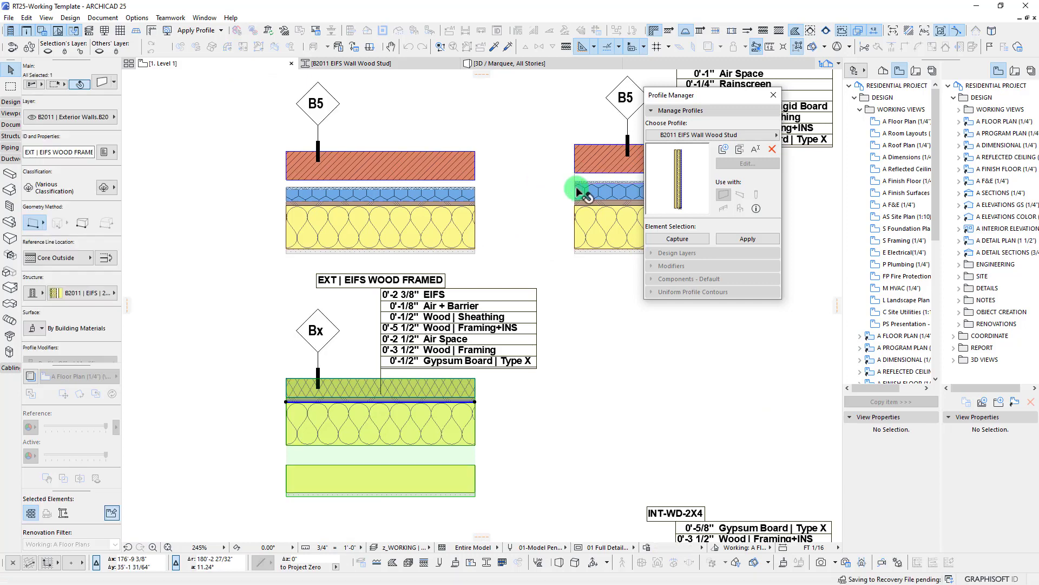
scroll(574, 219, "down", 3)
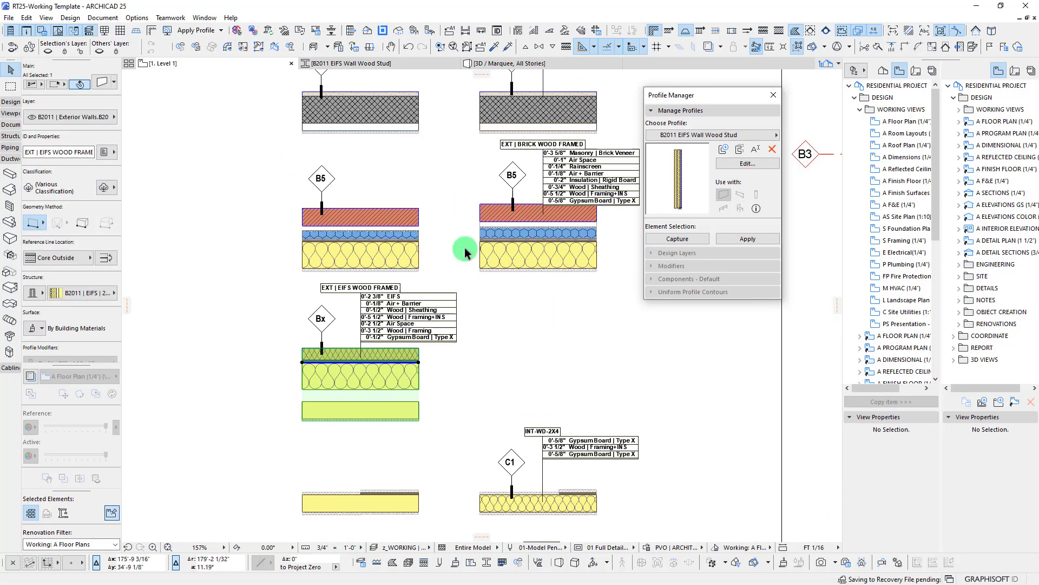
Copy the EIFS wood framed wall together with its skin list label into the second column, beneath the labelled brick wall.
left_click(301, 326, "shift")
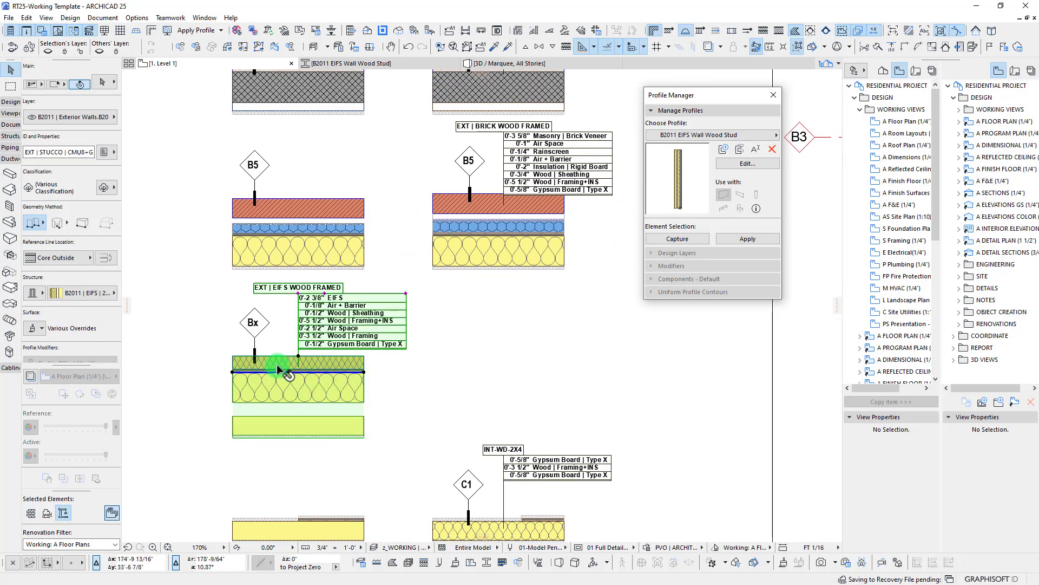
key("ctrl+shift+d")
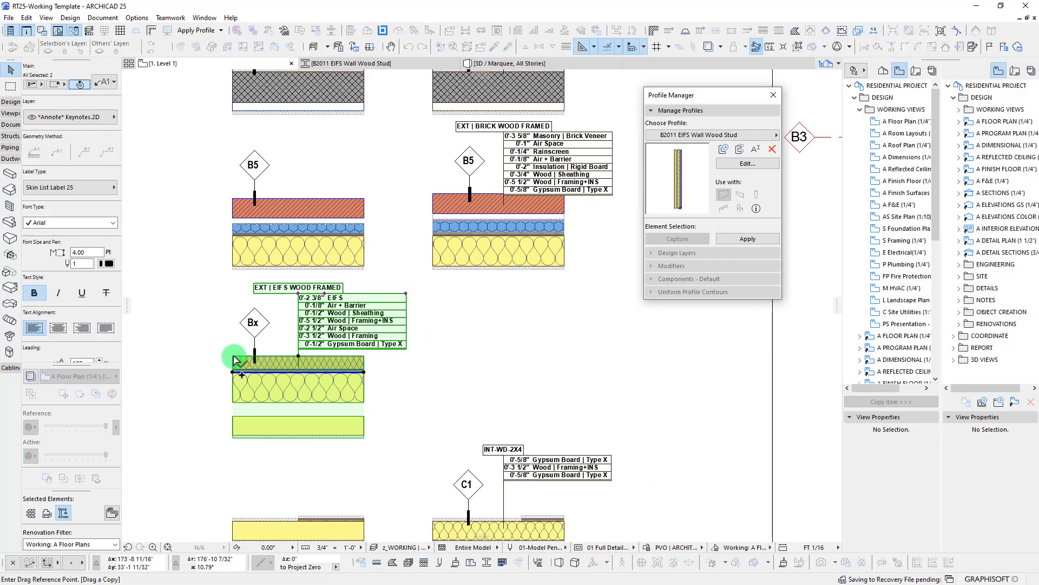
left_click(232, 356)
key("Escape")
key("Escape")
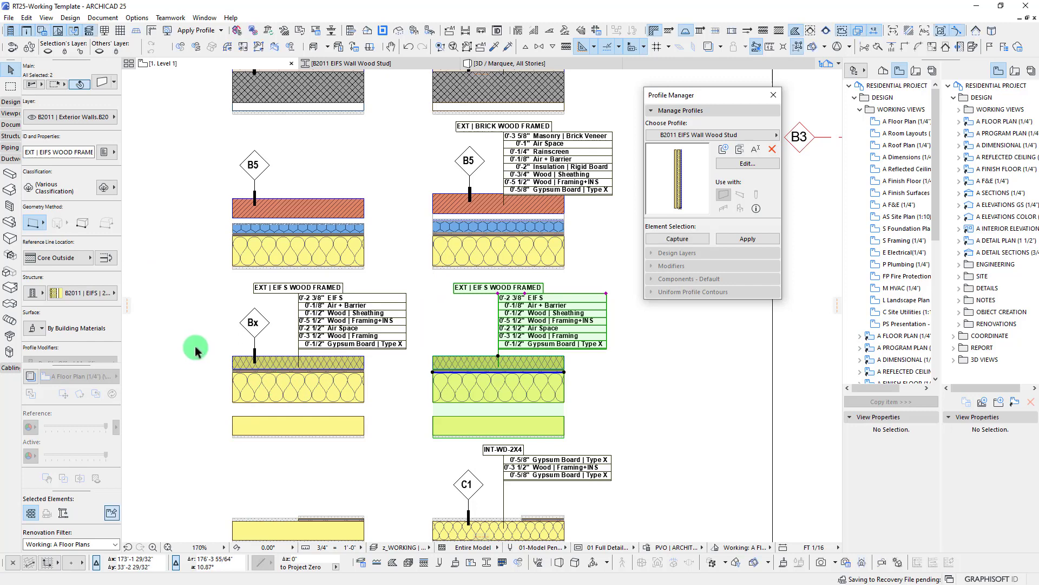
Apply the B2011 EIFS Wall Wood Stud profile to the copied wall alone.
left_click(471, 400)
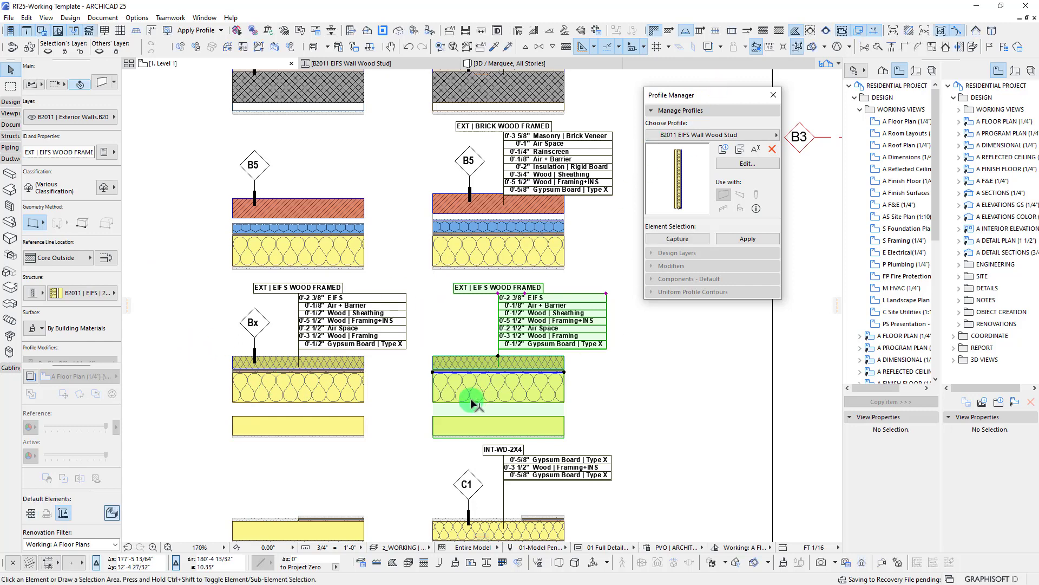
left_click(741, 168)
left_click(741, 240)
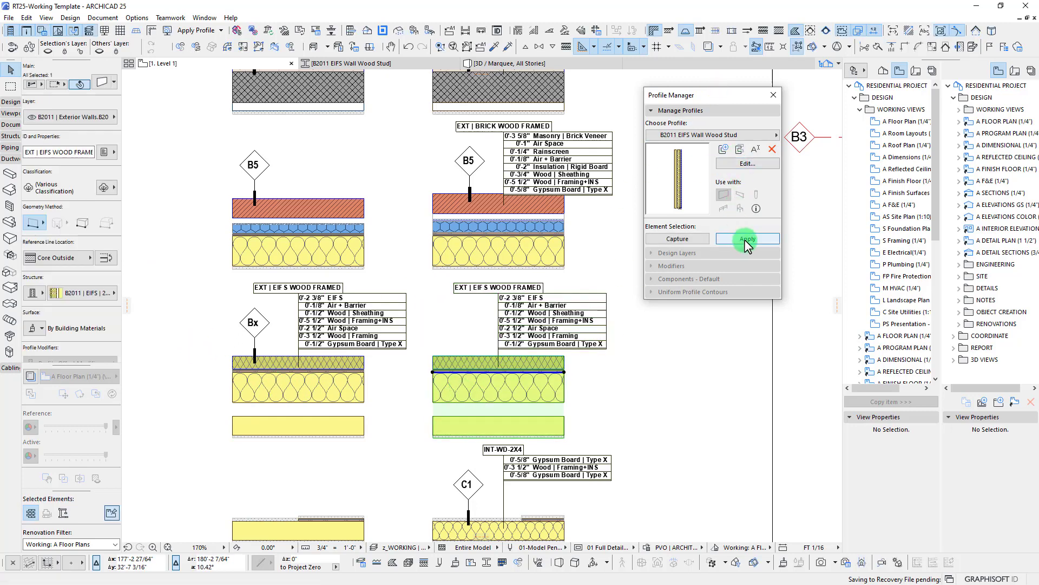
Set the copied wall's Exterior Finish-Thickness offset modifier to 2 inches.
scroll(506, 388, "up", 4)
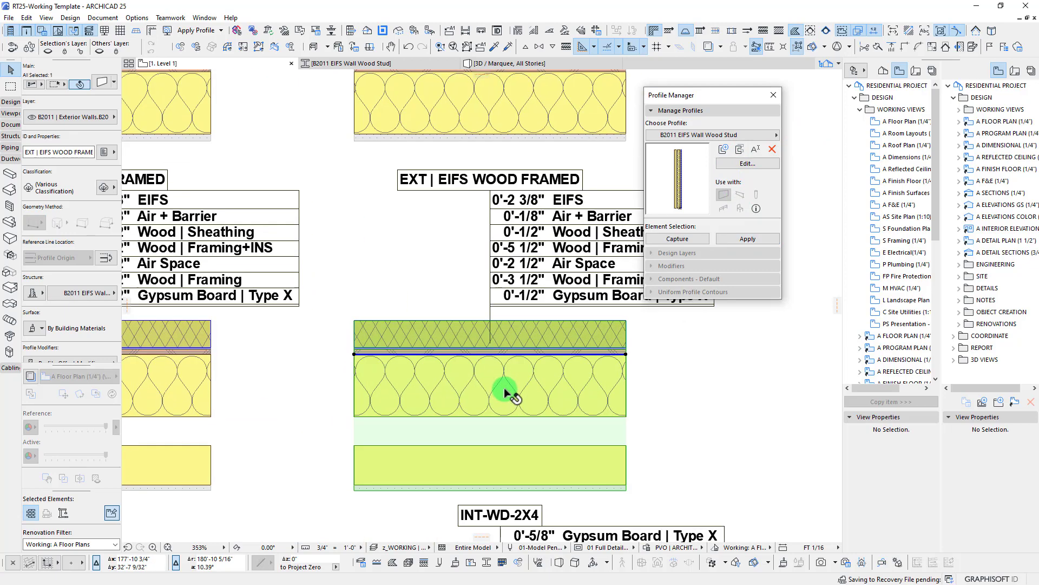
middle_click_drag(505, 388, 358, 341)
scroll(391, 333, "up", 1)
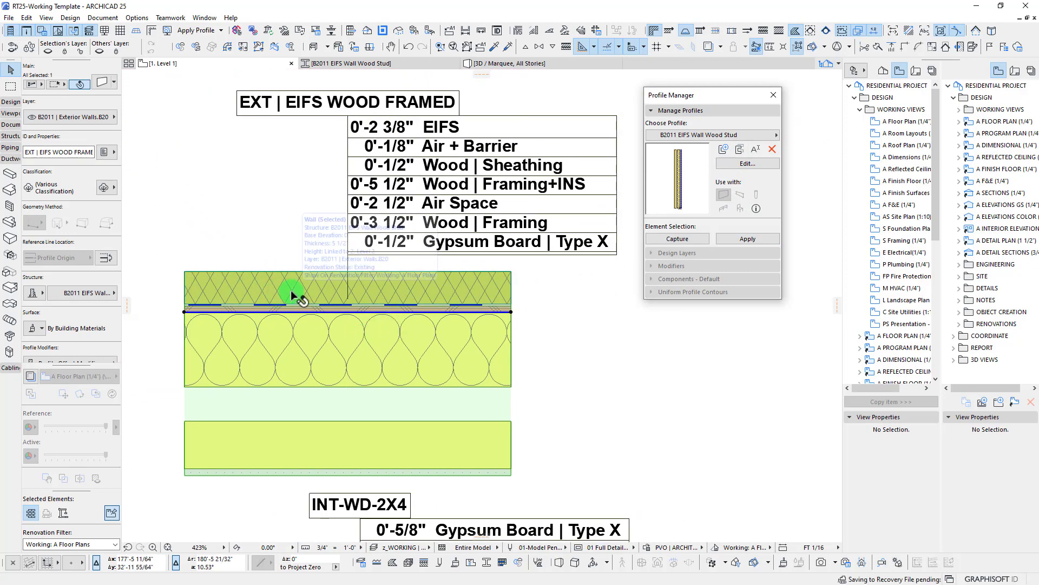
left_click(99, 292)
middle_click_drag(259, 284, 275, 287)
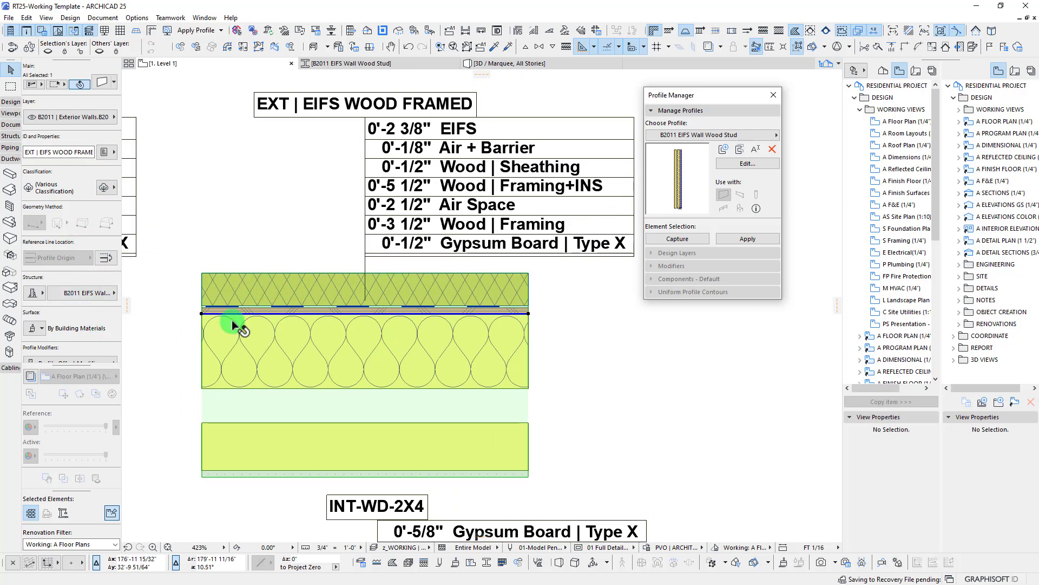
middle_click_drag(232, 323, 261, 332)
scroll(81, 321, "down", 3)
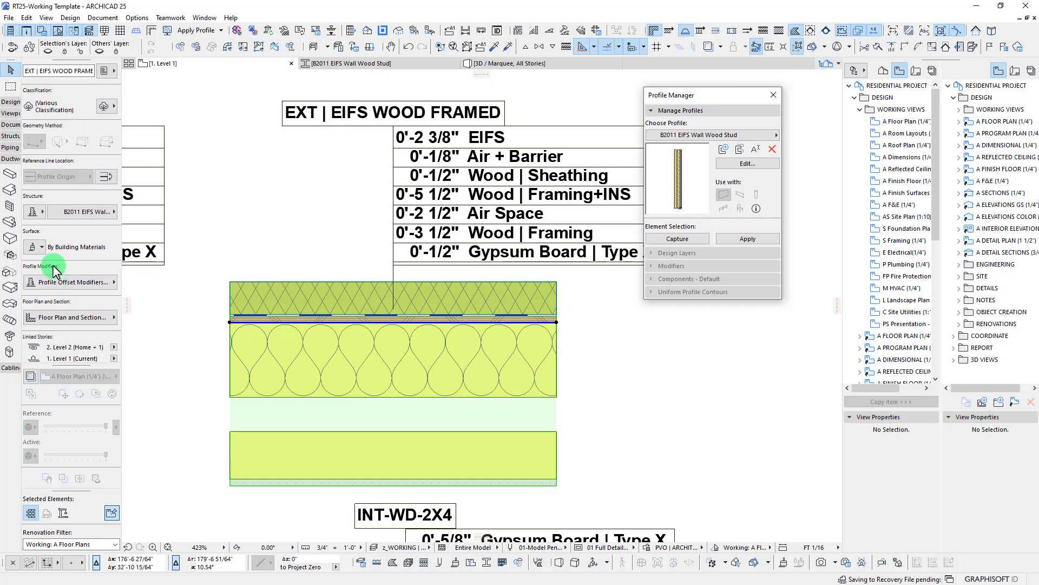
left_click(81, 281)
left_click(254, 290)
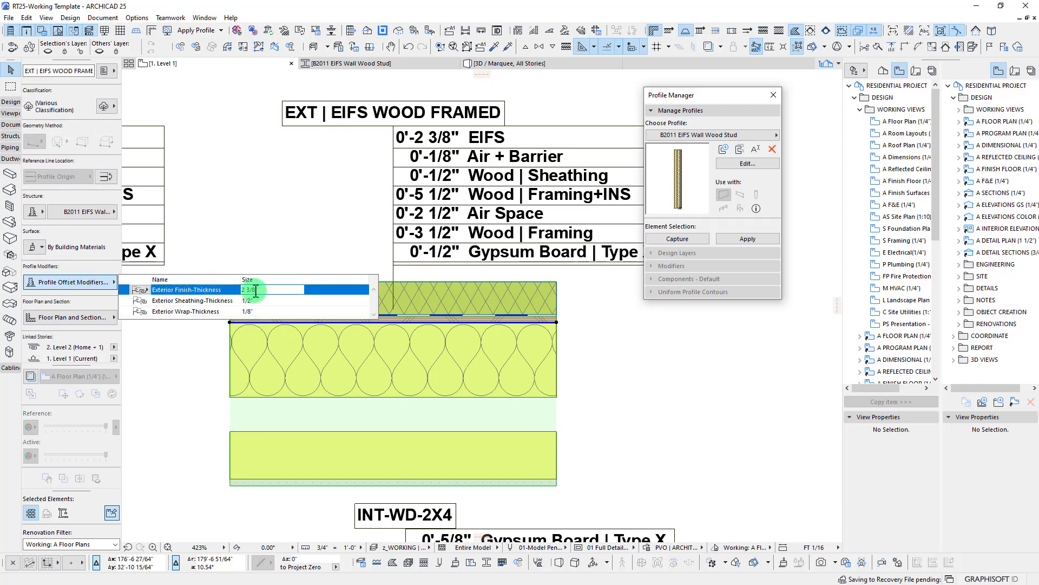
key("Return")
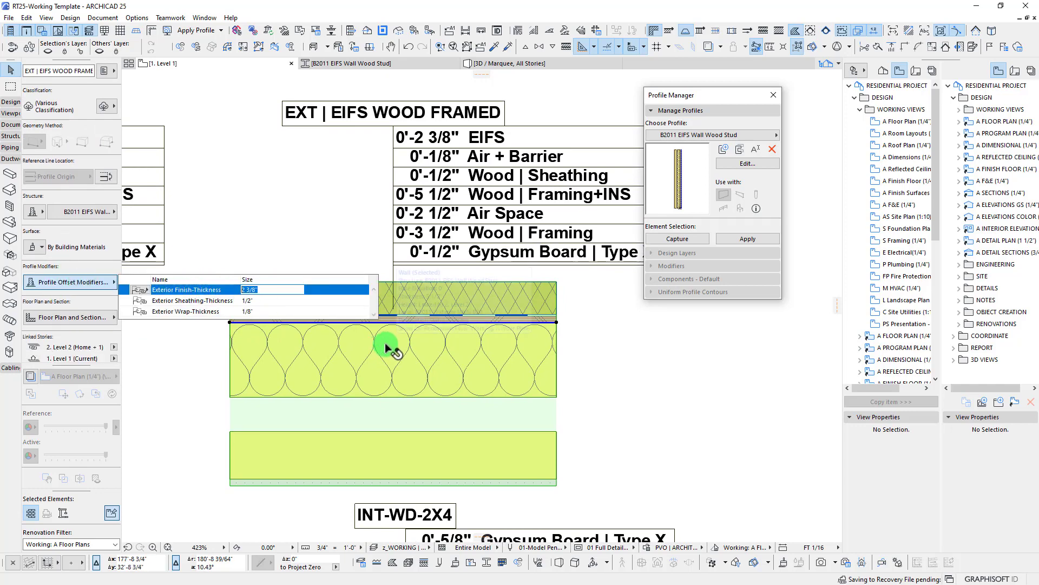
type("2")
key("Return")
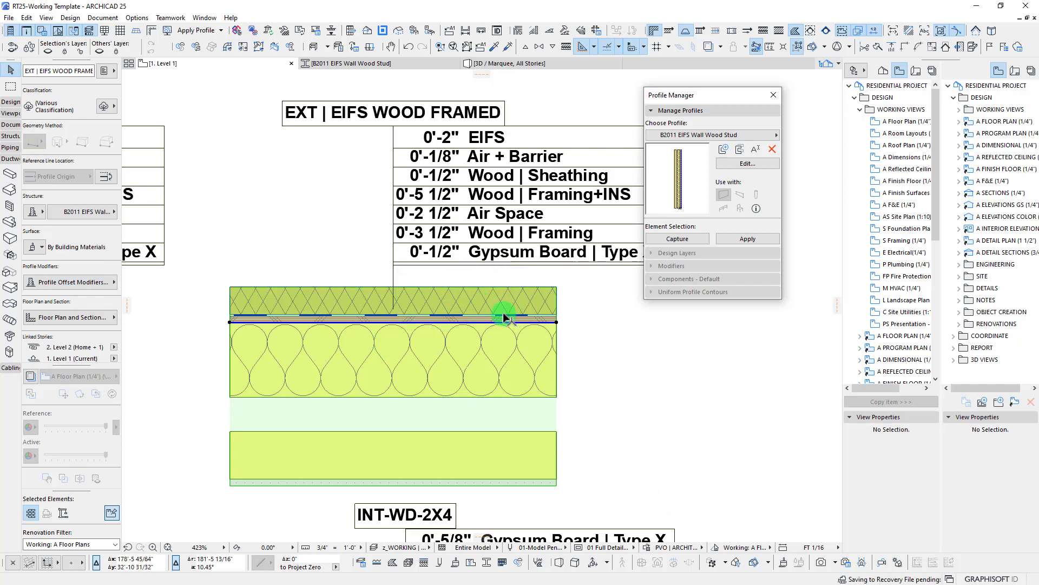
Set the copied wall's Exterior Sheathing-Thickness offset modifier to 0.
scroll(536, 306, "up", 2)
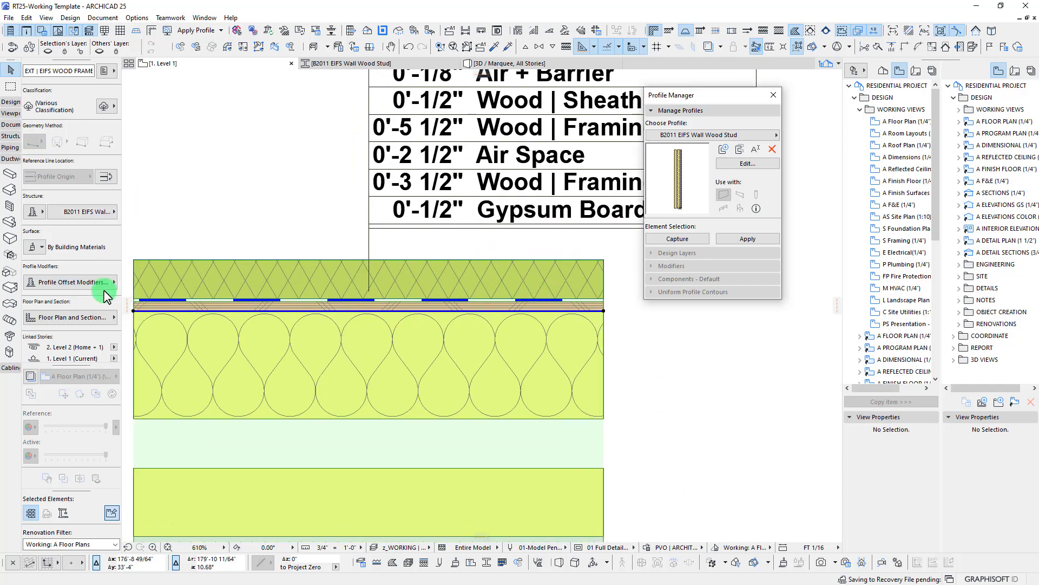
scroll(372, 286, "up", 2)
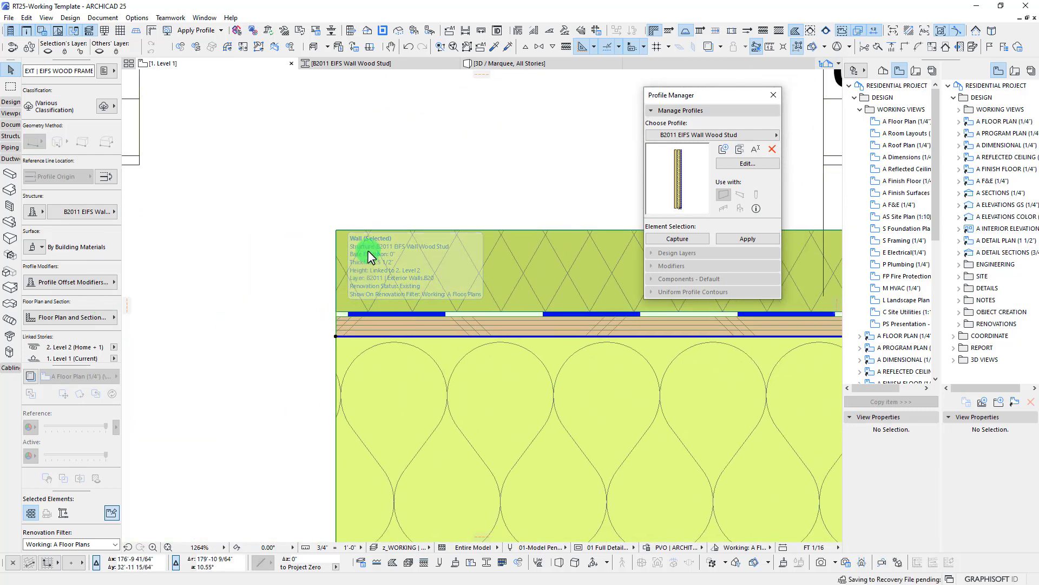
scroll(410, 224, "down", 2)
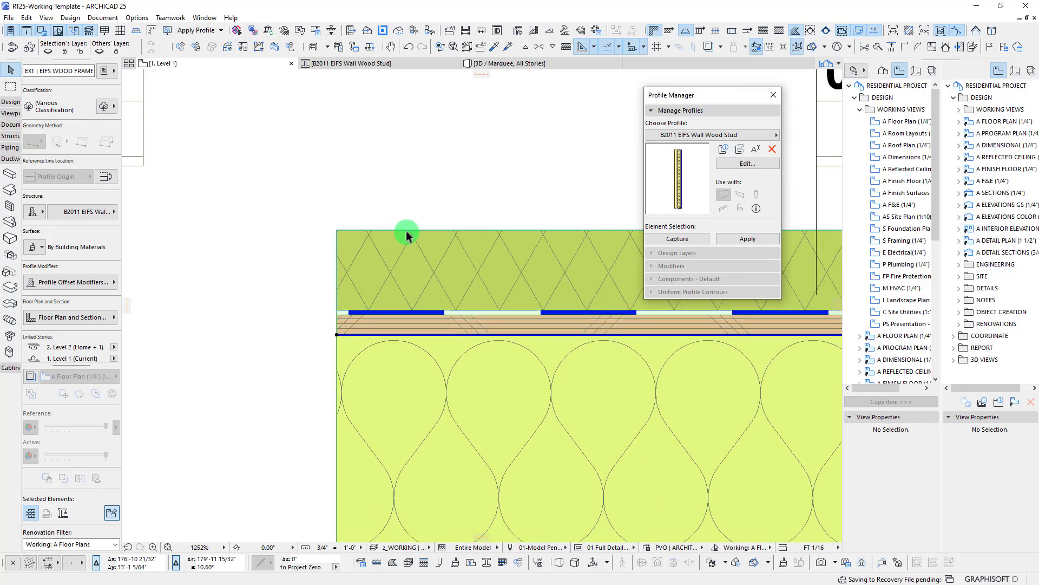
scroll(101, 269, "down", 1)
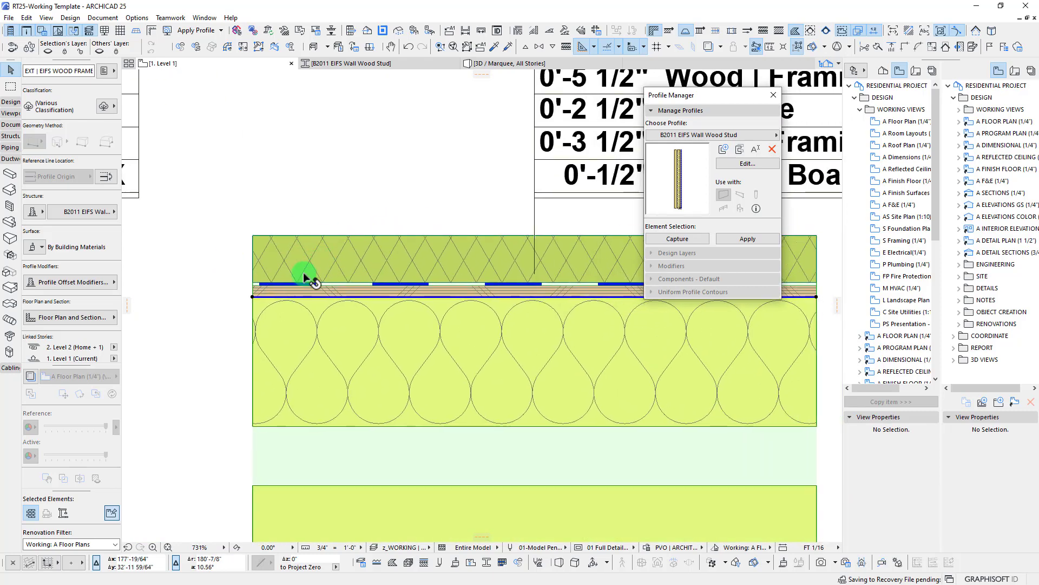
left_click(93, 283)
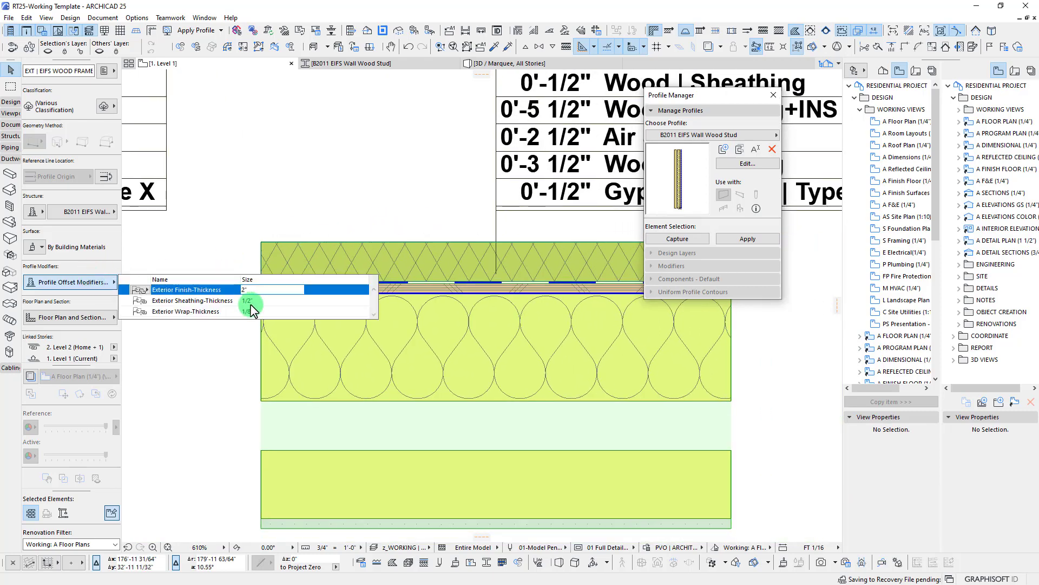
double_click(266, 300)
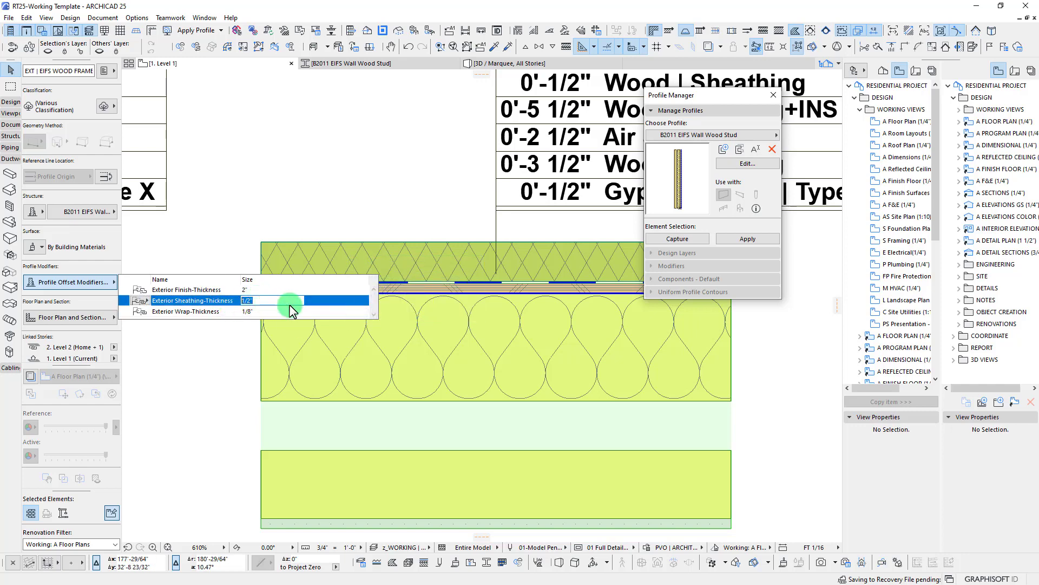
type("0")
left_click(321, 184)
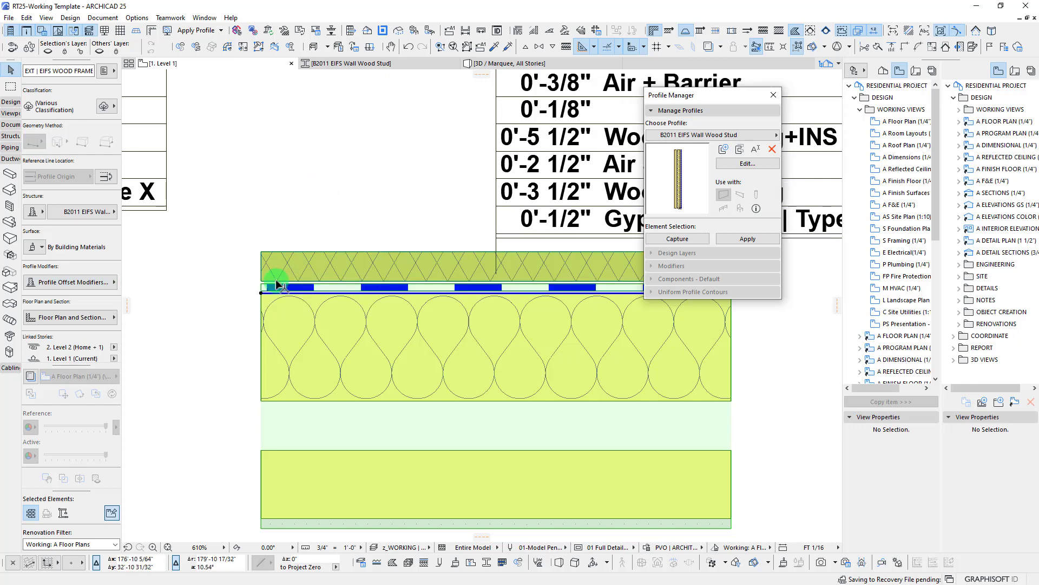
Measure the gap between the framing core and the membrane at the copied wall's end, and the membrane's thickness.
scroll(276, 286, "up", 4)
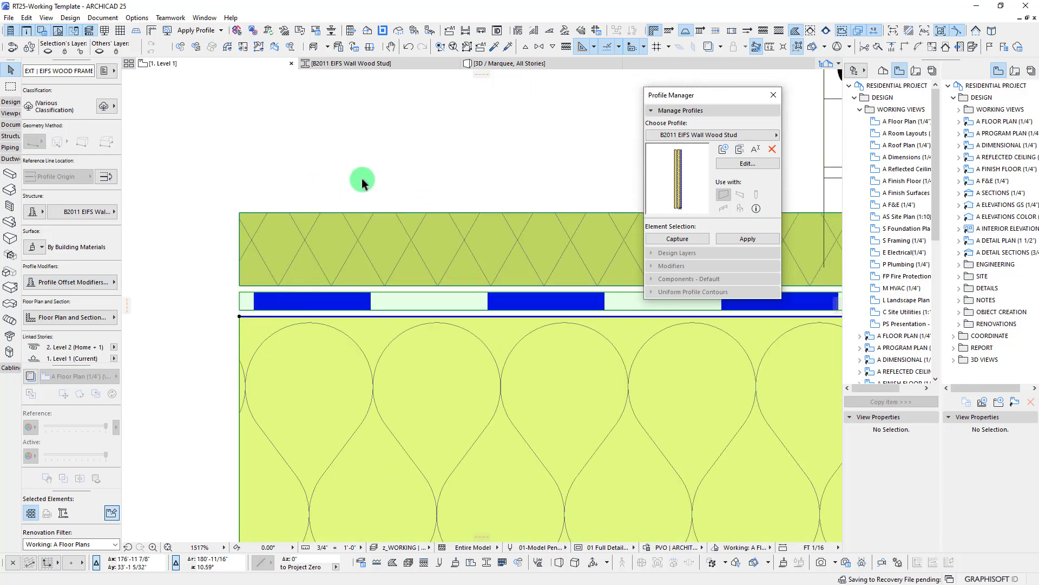
scroll(250, 317, "up", 4)
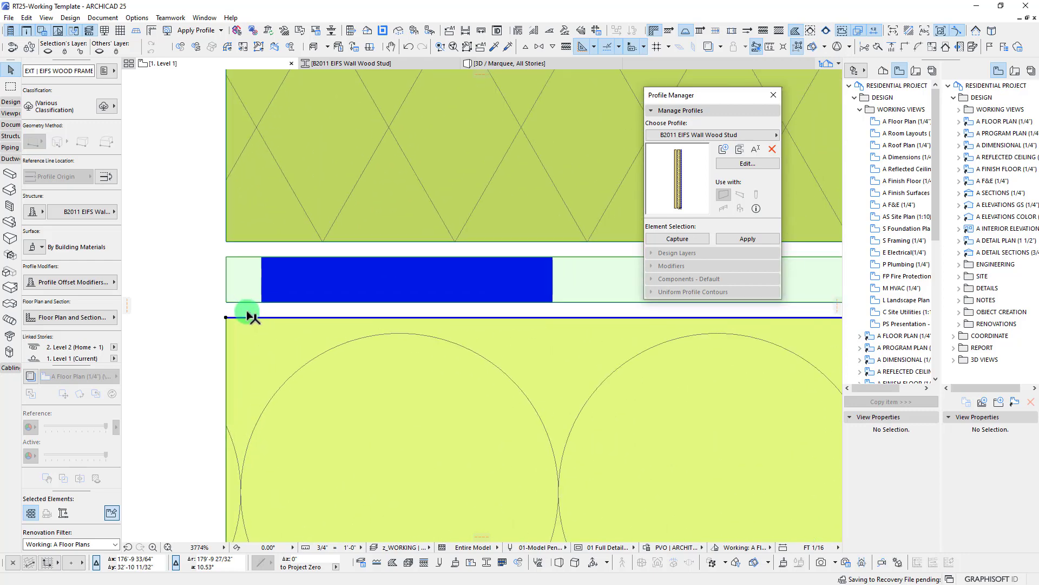
key("m")
left_click(226, 317)
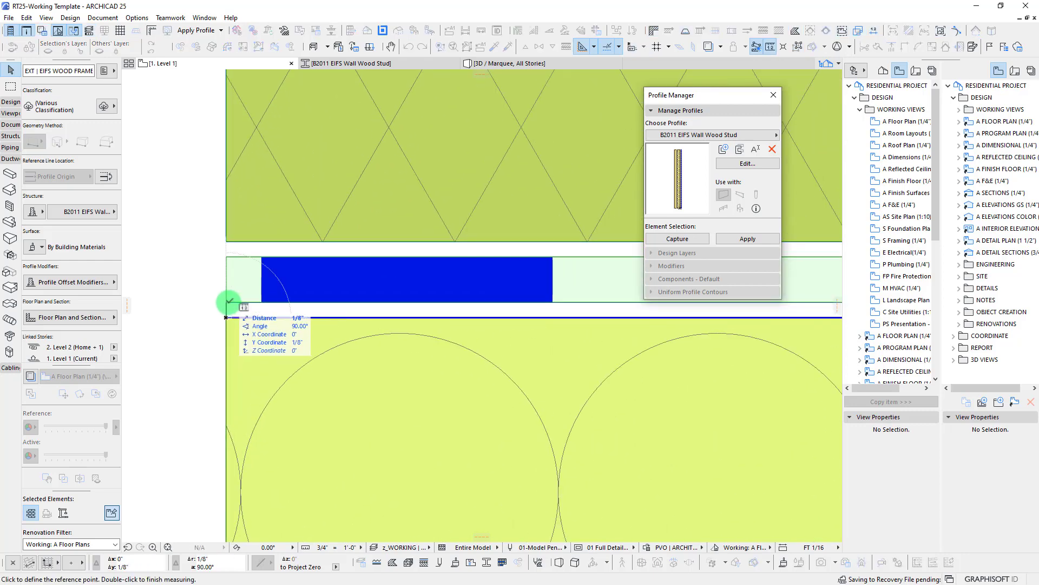
left_click(228, 301)
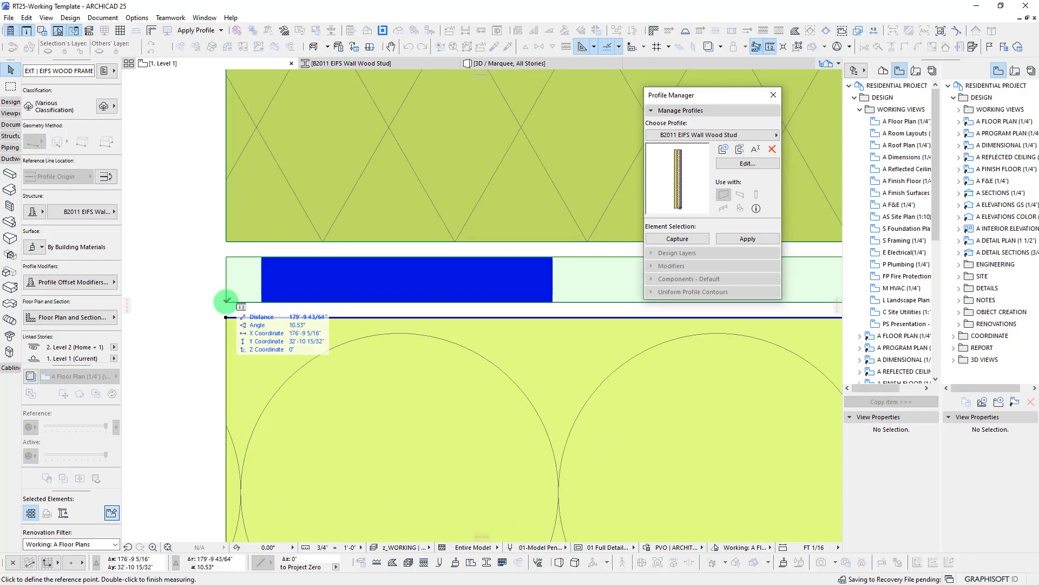
scroll(228, 256, "down", 5)
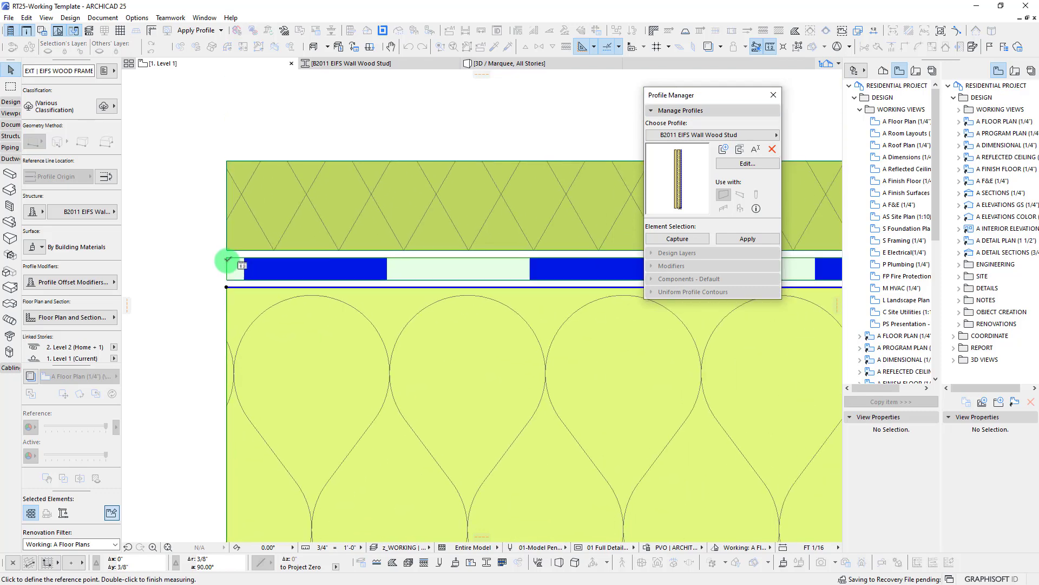
scroll(239, 255, "up", 2)
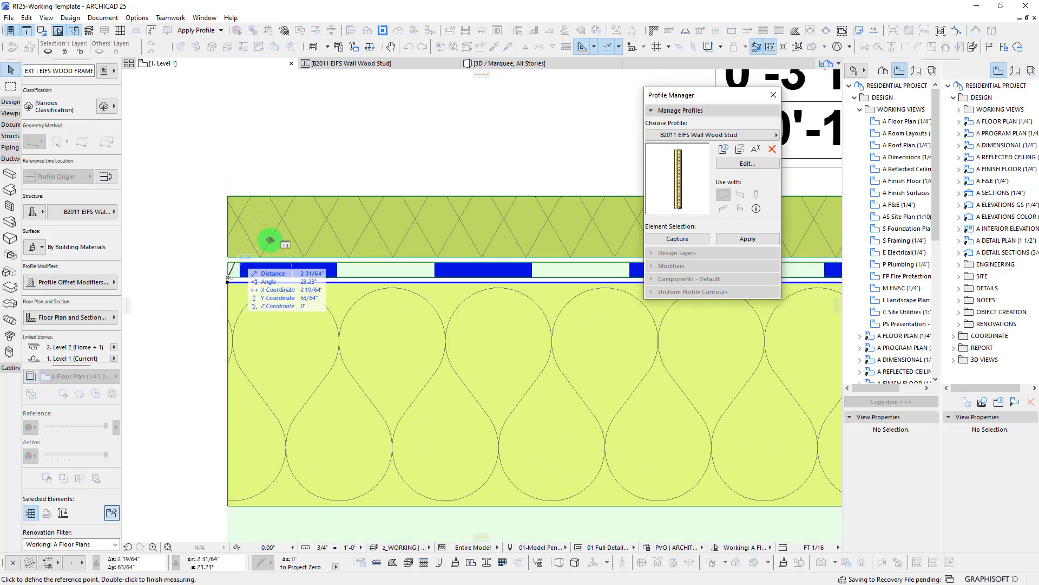
key("Escape")
key("Escape")
Undo the sheathing and finish thickness changes on the copied wall and deselect it.
left_click(297, 265)
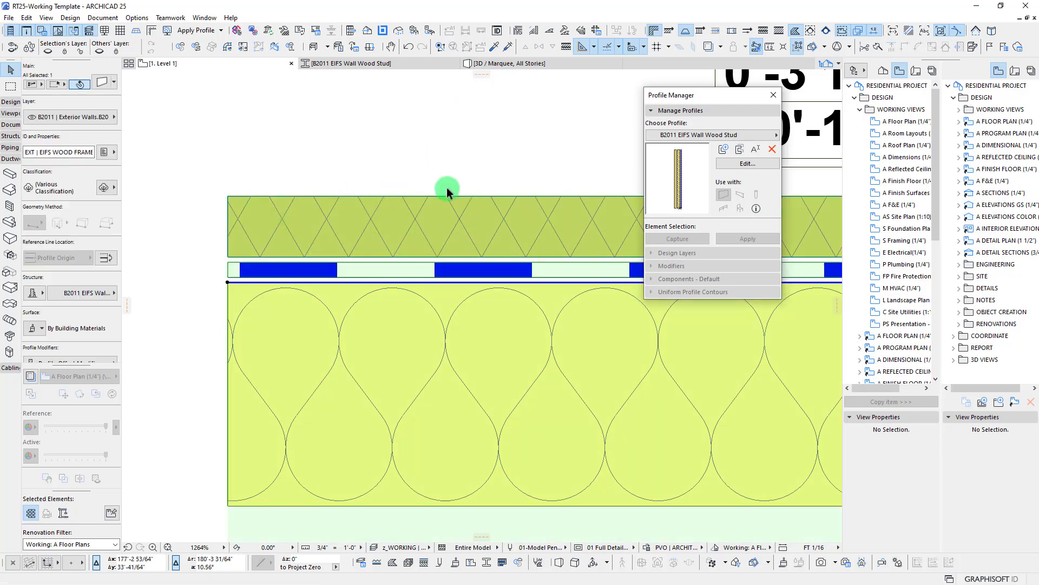
key("ctrl+z")
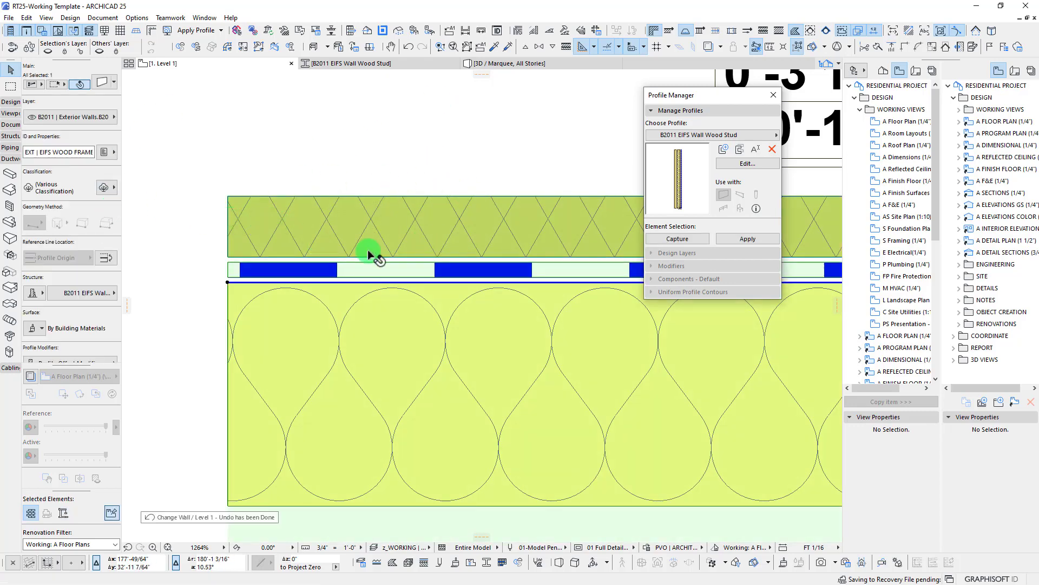
middle_click_drag(232, 267, 230, 271)
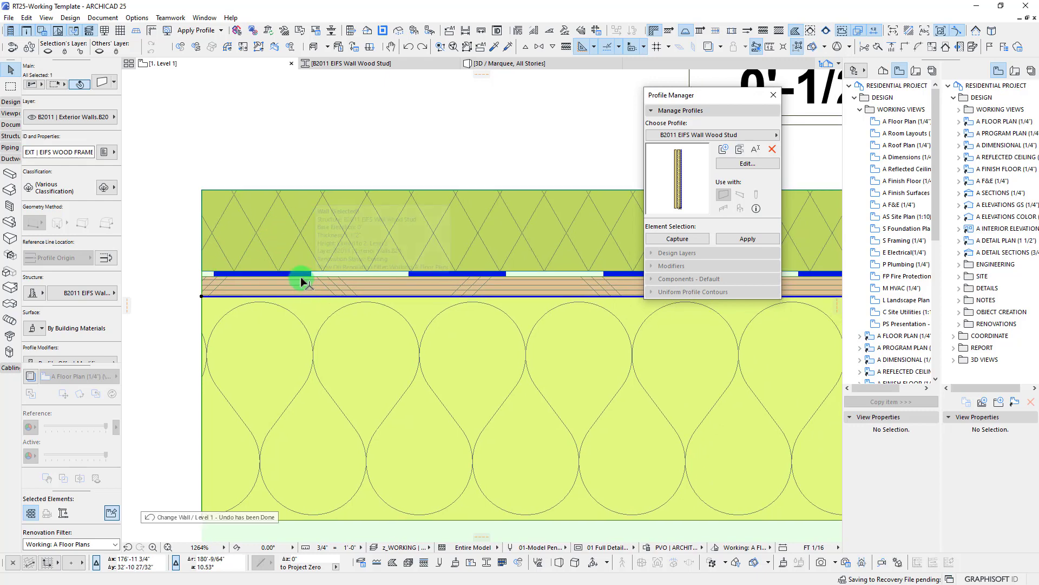
middle_click_drag(306, 287, 291, 279)
key("Escape")
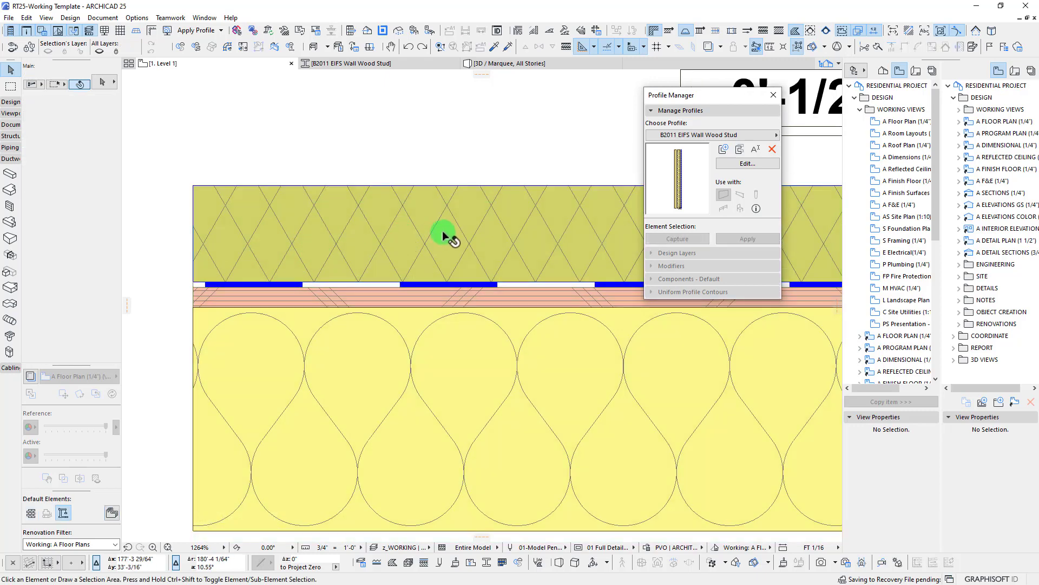
Inspect the membrane layer of the copied wall and reopen the B2011 EIFS Wall Wood Stud profile for editing.
middle_click_drag(390, 257, 394, 220)
scroll(235, 253, "up", 3)
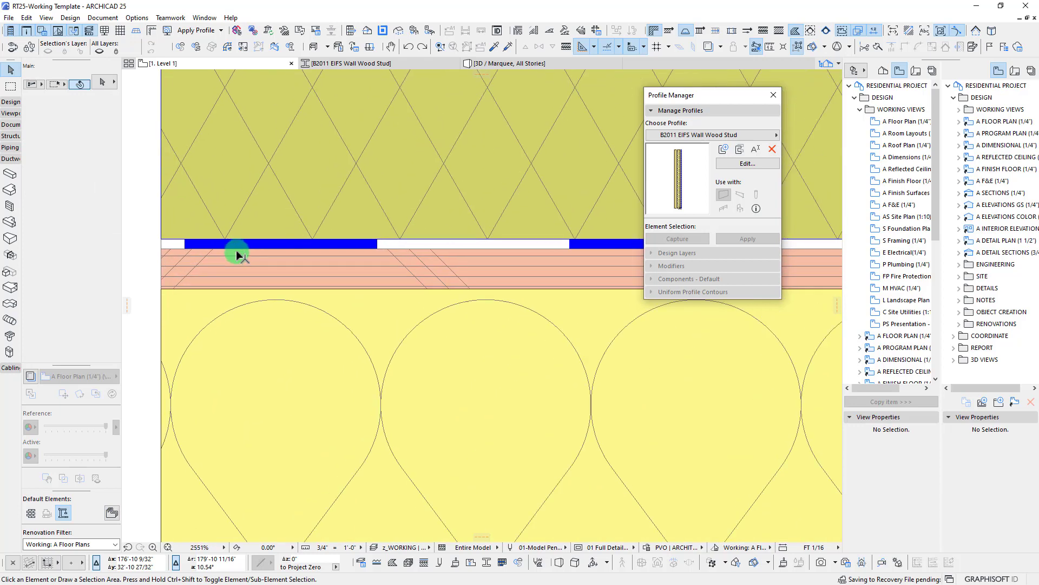
left_click(744, 163)
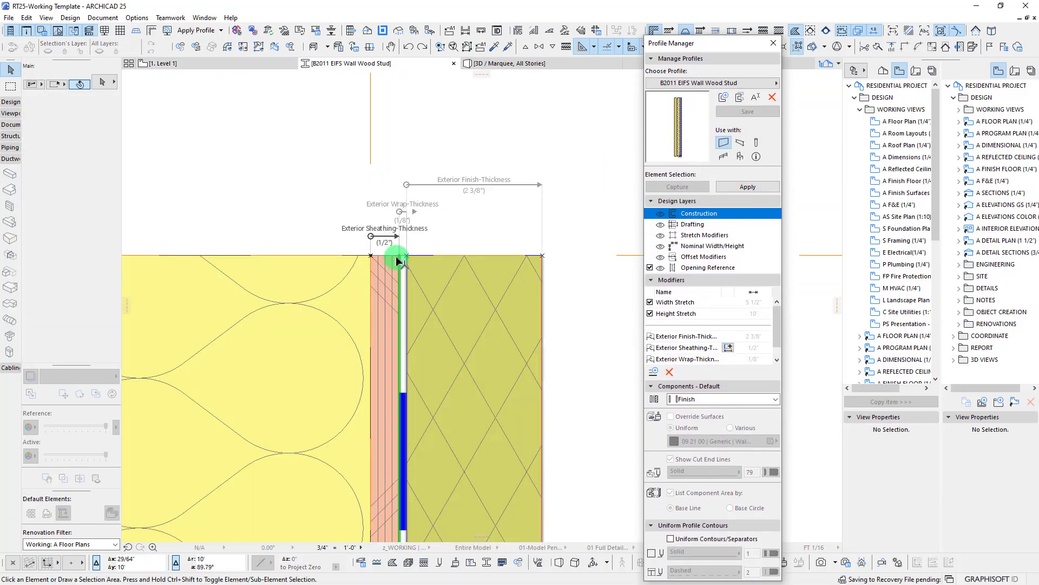
Examine the Exterior Sheathing-Thickness modifier and the sheathing and air barrier components on either side of its edge in the profile.
scroll(395, 256, "up", 3)
middle_click_drag(439, 231, 356, 241)
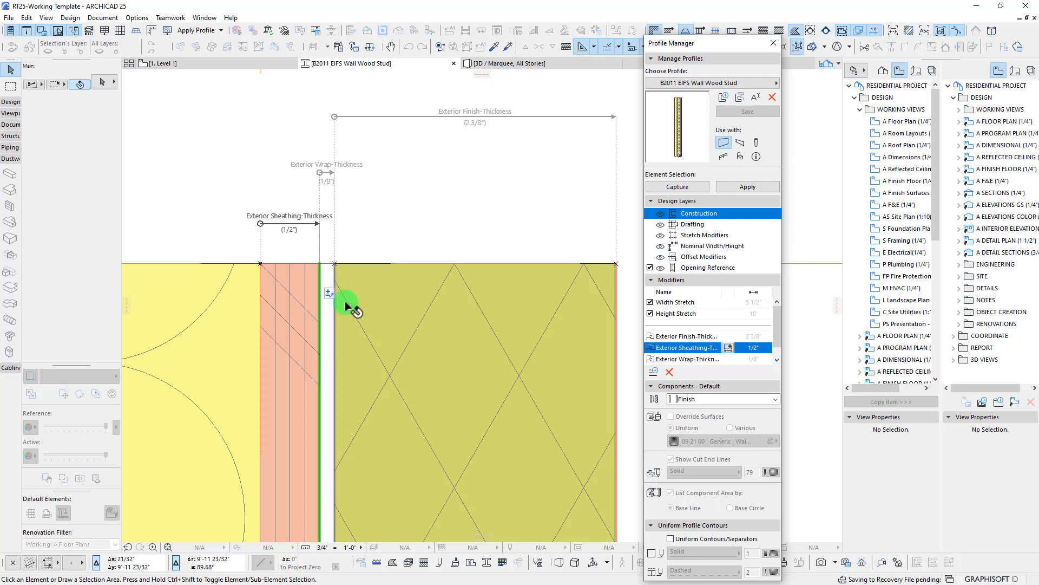
middle_click_drag(349, 309, 406, 346)
scroll(250, 236, "up", 2)
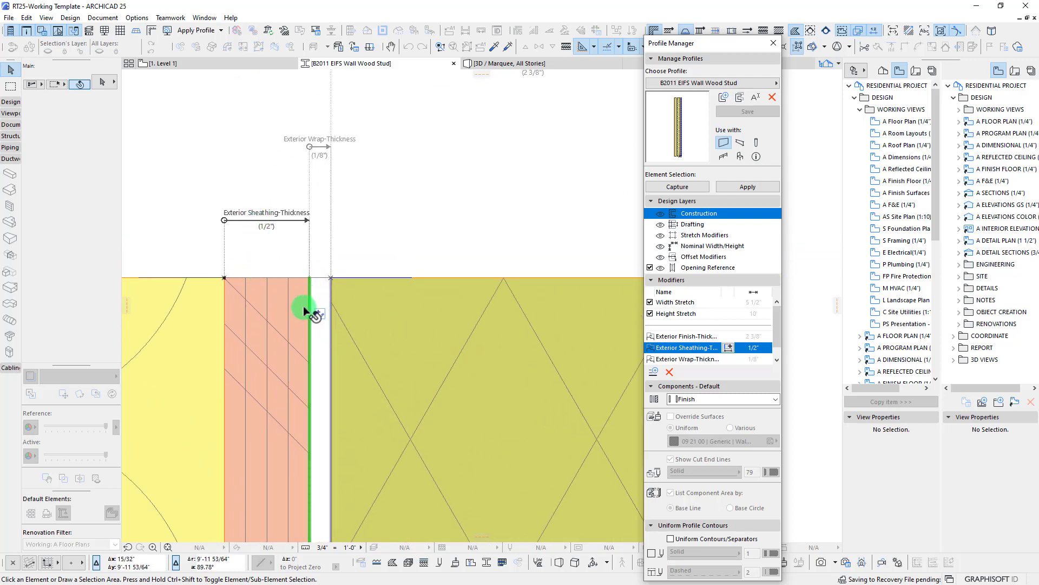
scroll(325, 313, "down", 1)
scroll(320, 306, "up", 2)
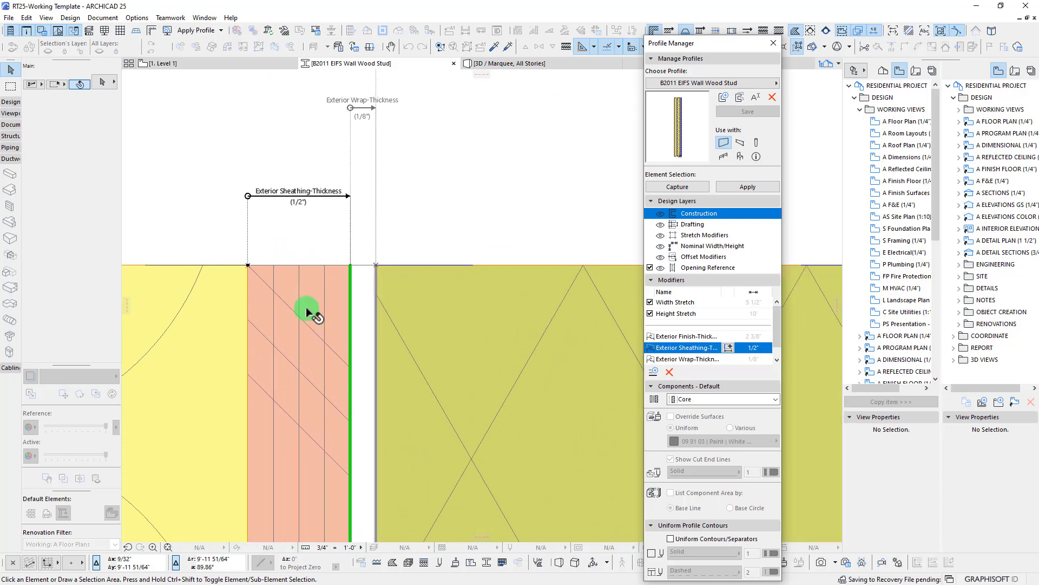
left_click(347, 268)
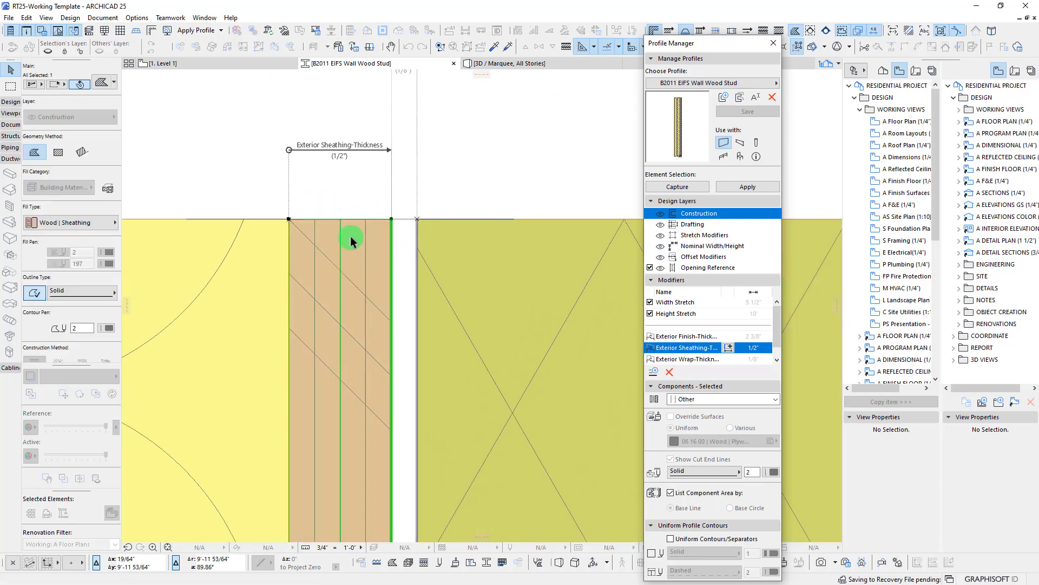
left_click(404, 252)
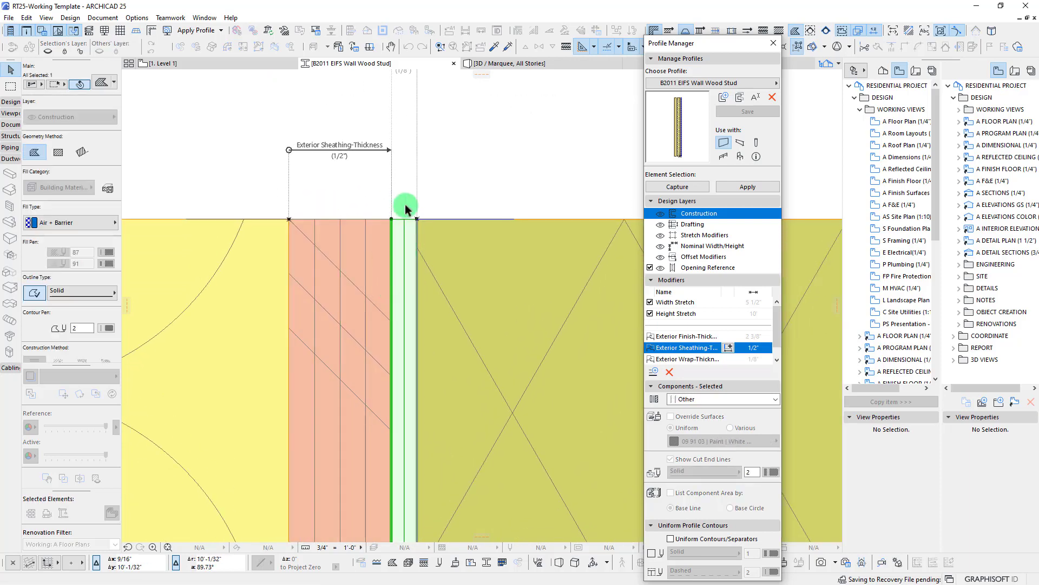
middle_click_drag(389, 204, 385, 277)
left_click(385, 278)
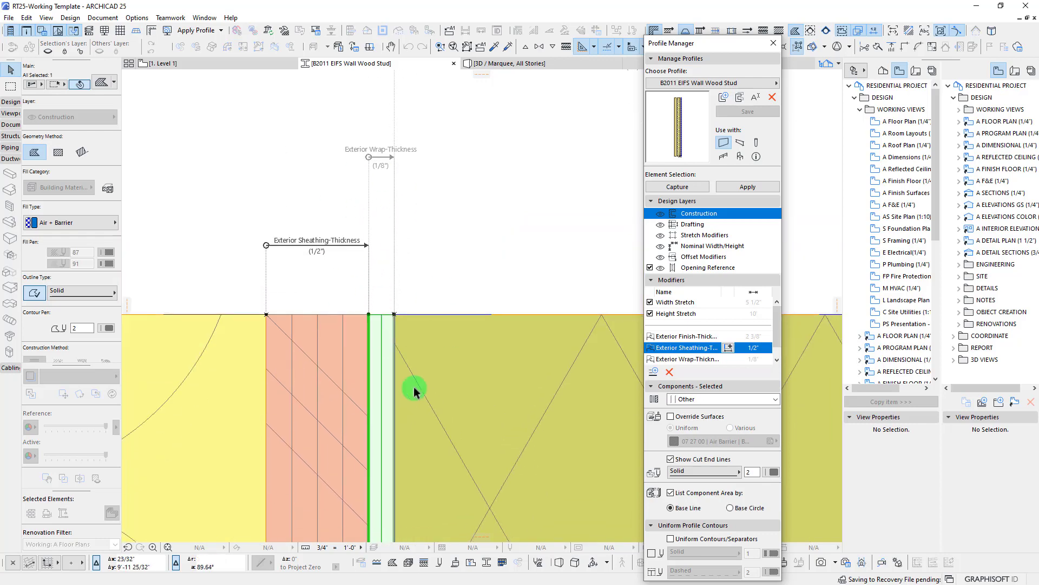
key("Escape")
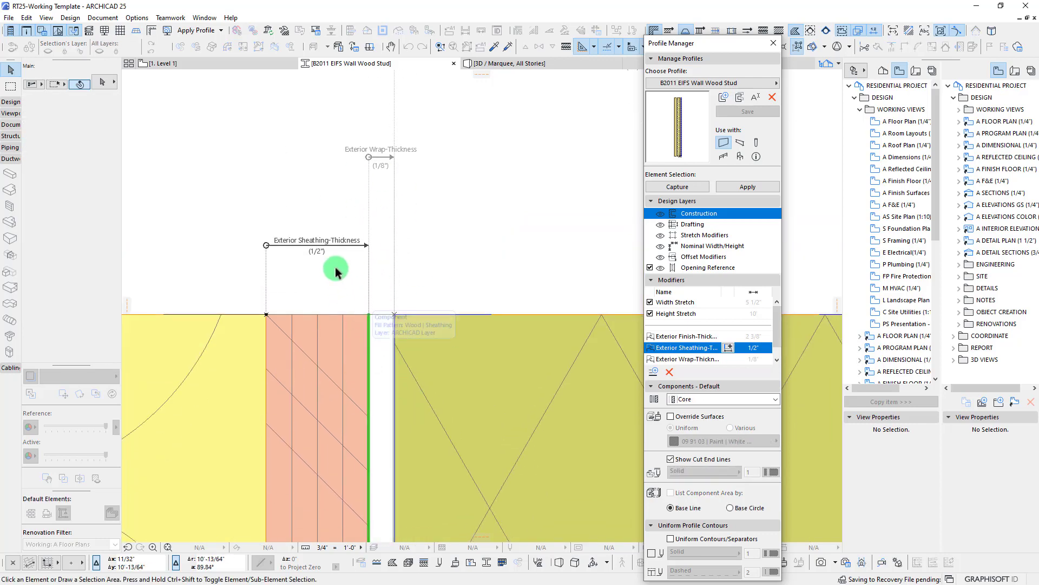
Add the air barrier's edge beside the sheathing to the Exterior Sheathing-Thickness modifier, with the positive offset direction toward the framing core.
left_click(325, 245)
left_click(336, 234)
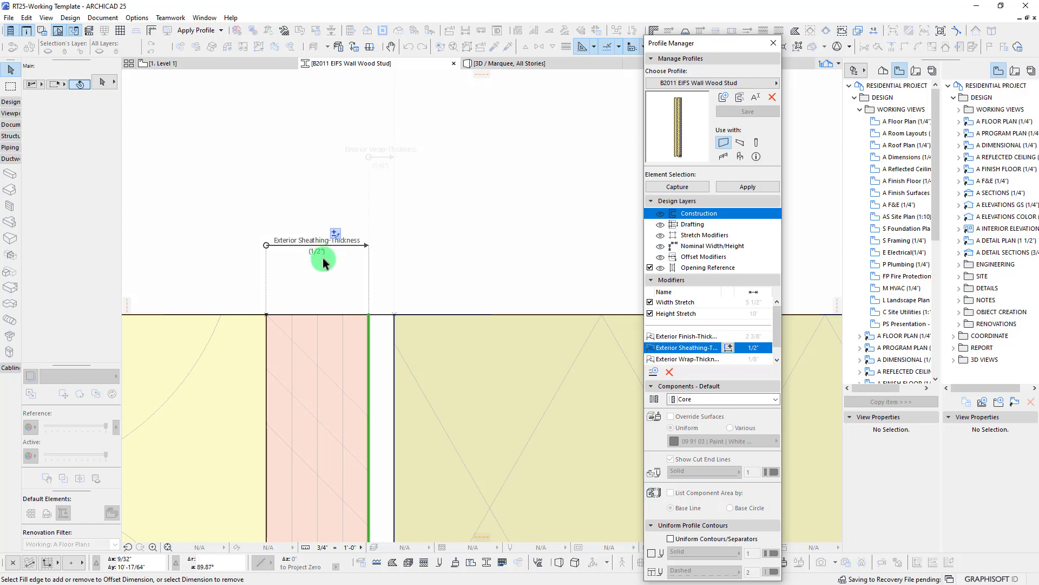
left_click(363, 337)
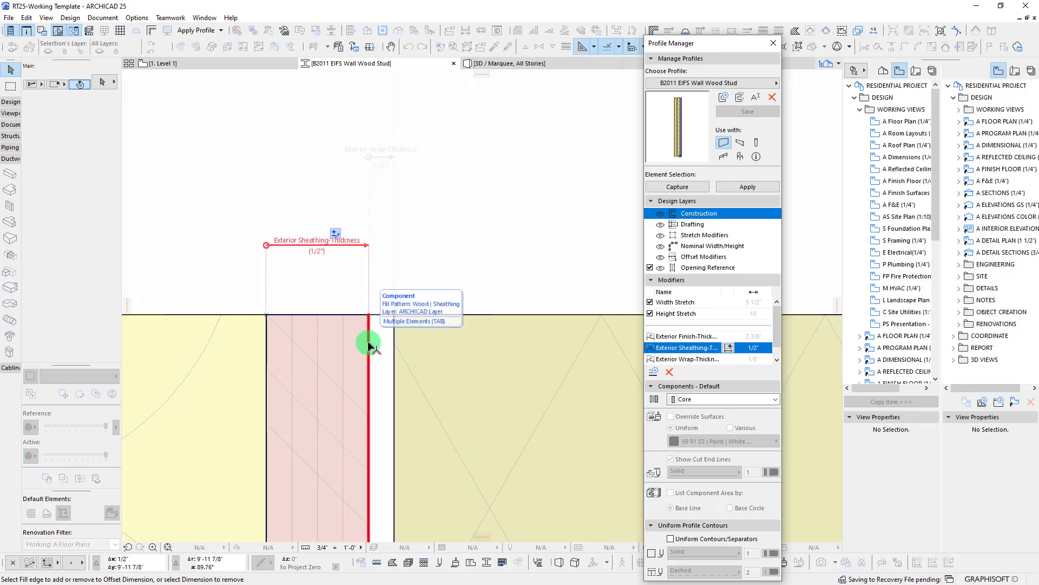
scroll(370, 340, "down", 3)
middle_click_drag(372, 342, 375, 230)
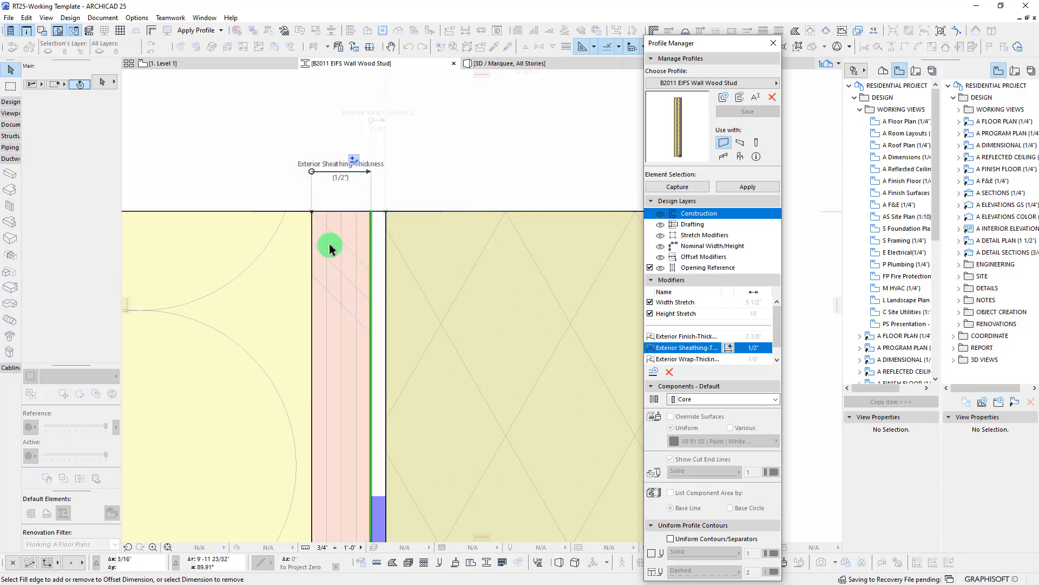
left_click(371, 237)
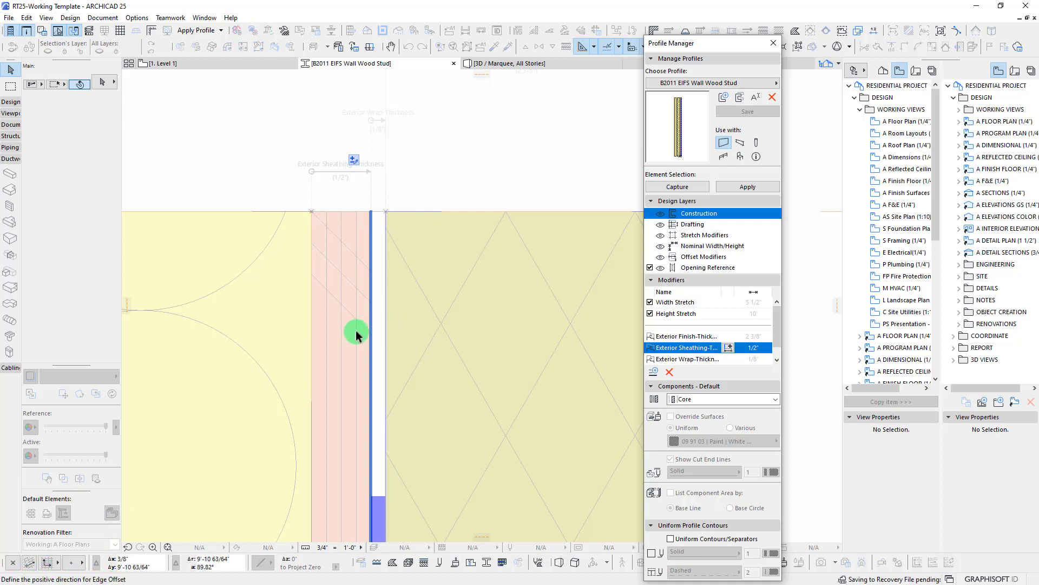
scroll(356, 332, "down", 5)
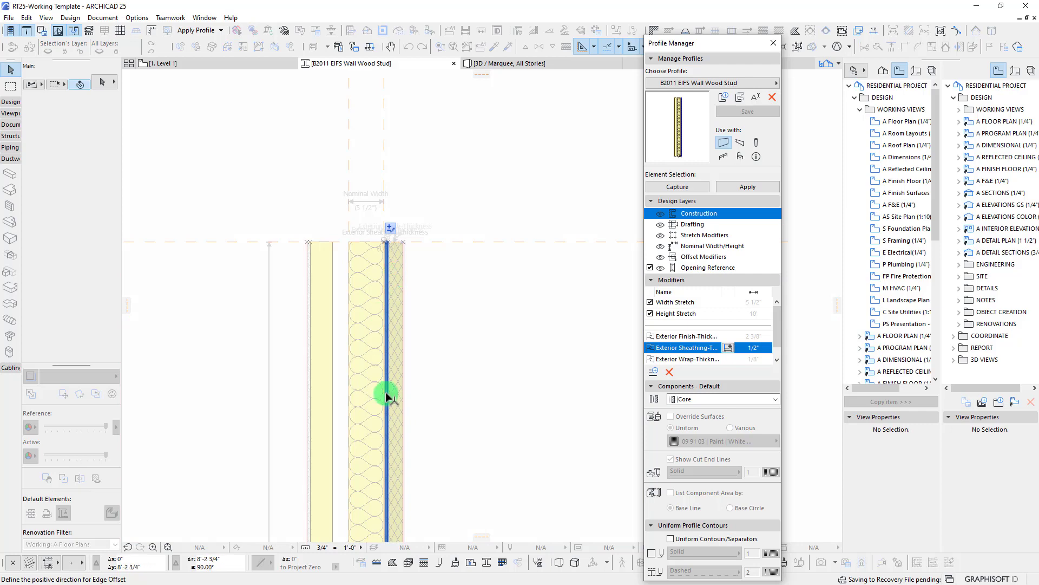
scroll(387, 390, "down", 3)
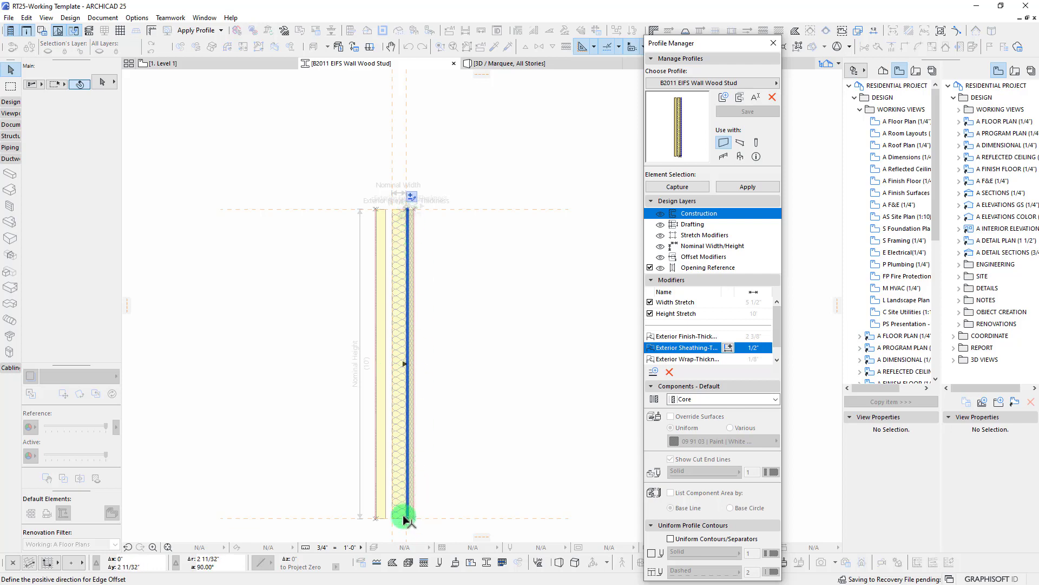
scroll(413, 355, "up", 5)
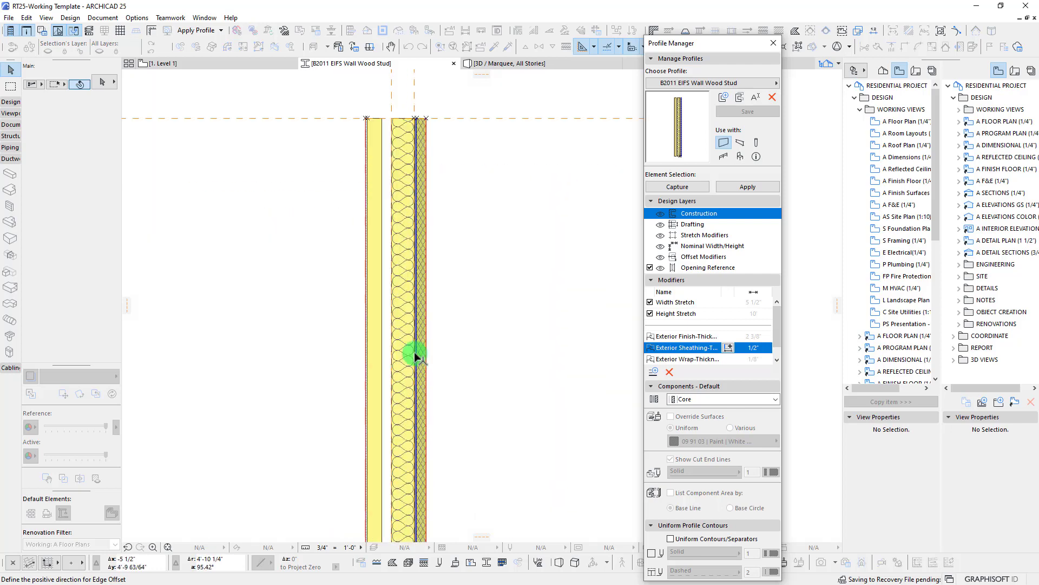
middle_click_drag(455, 367, 288, 342)
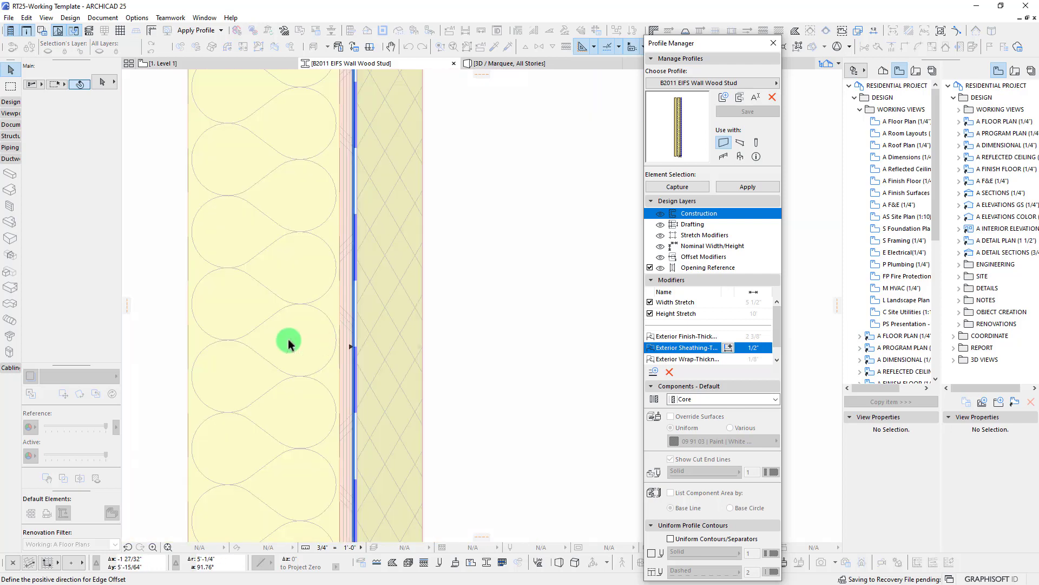
left_click(301, 357)
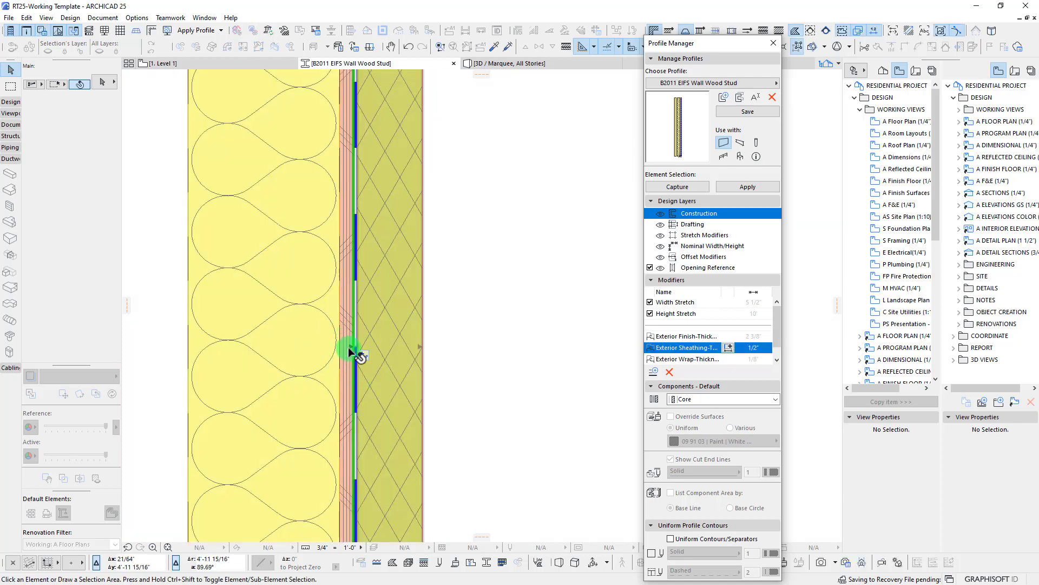
Add the adjoining edge between the air barrier and exterior finish to the Exterior Wrap-Thickness modifier, with its positive direction toward the sheathing.
scroll(303, 346, "down", 4)
middle_click_drag(339, 188, 398, 406)
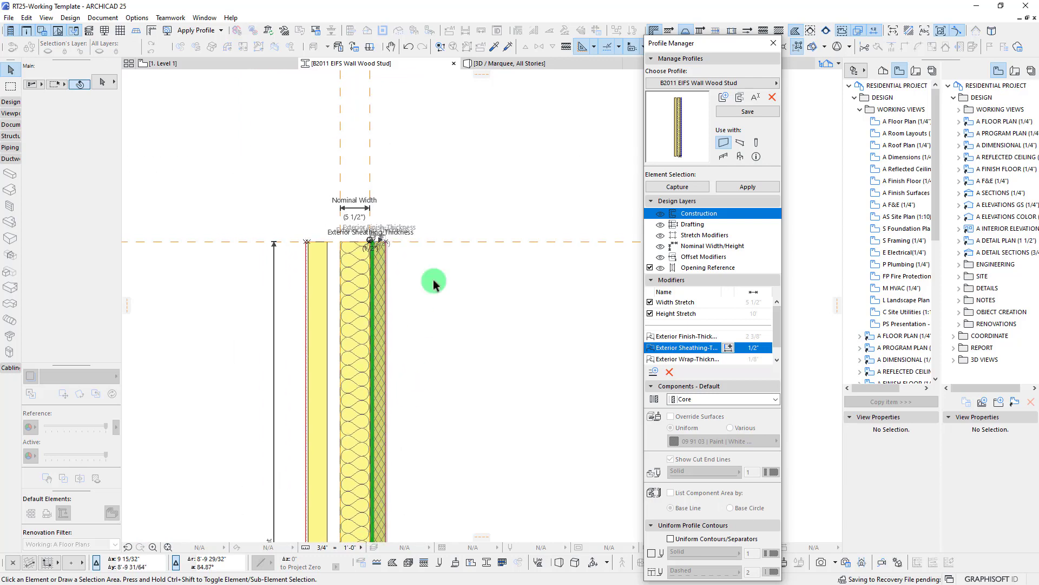
scroll(316, 210, "up", 5)
middle_click_drag(491, 262, 354, 263)
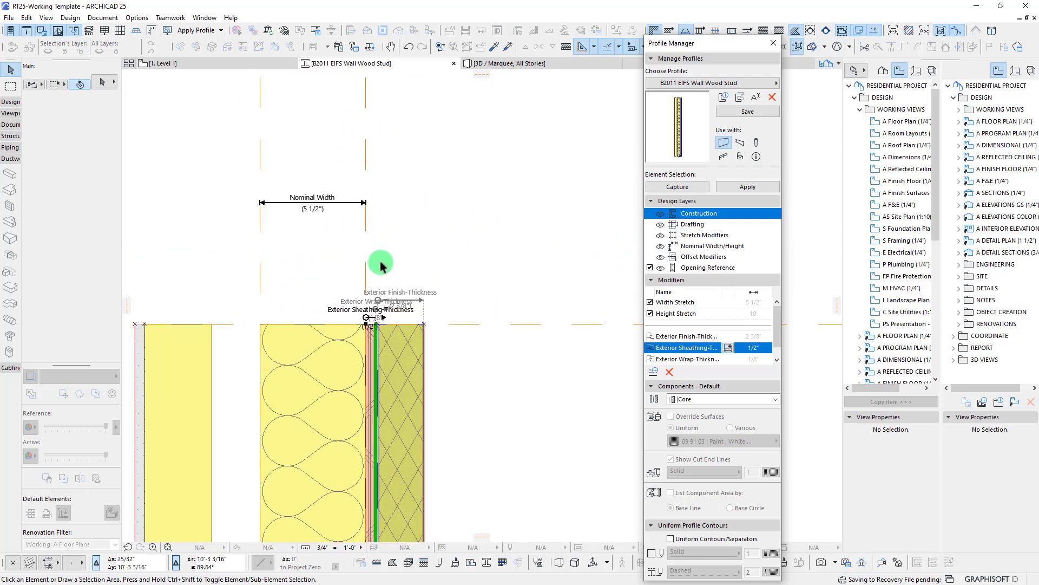
scroll(358, 274, "up", 3)
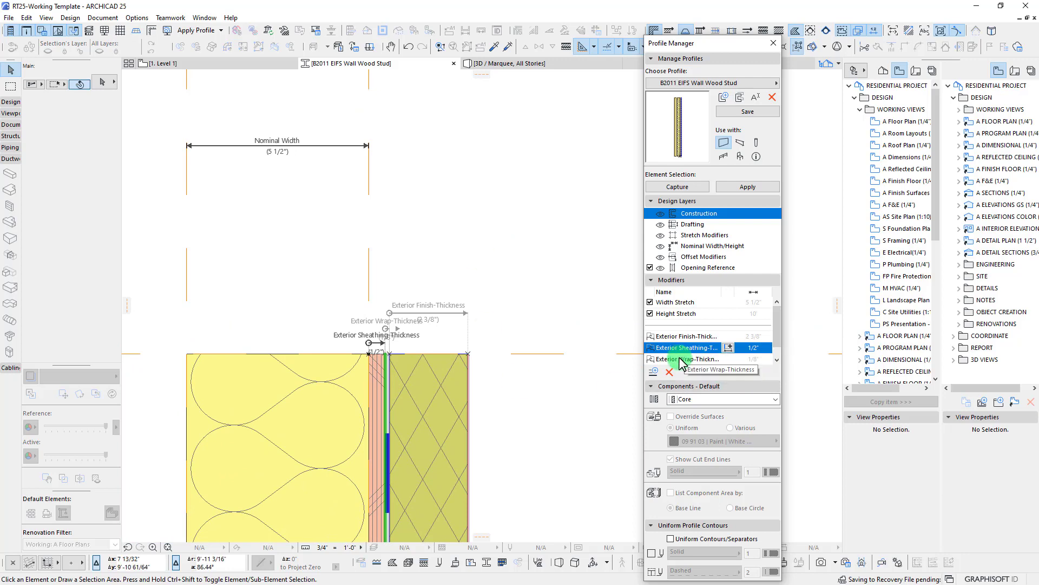
scroll(372, 360, "up", 3)
scroll(402, 356, "up", 3)
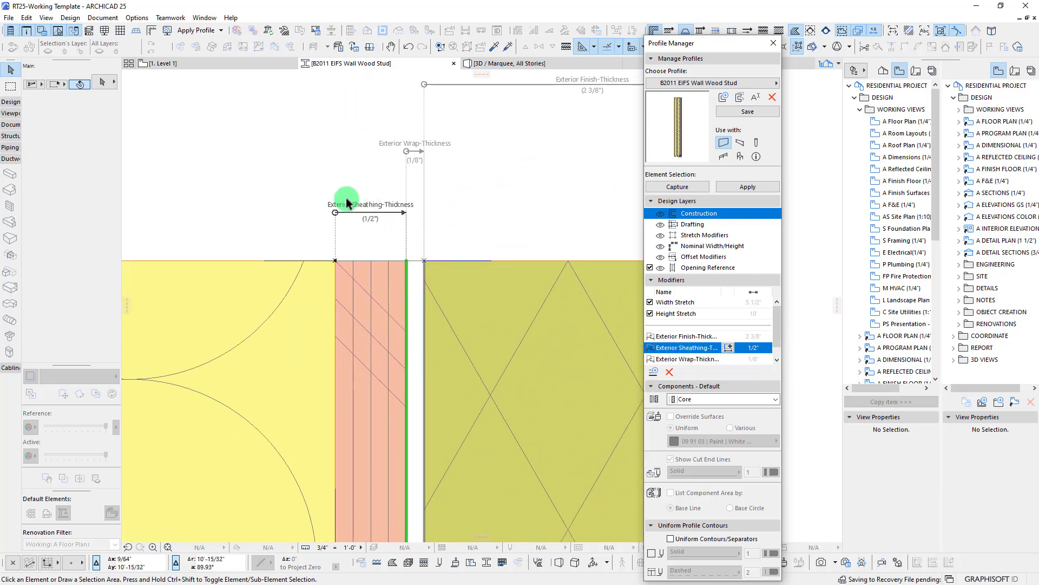
middle_click_drag(406, 210, 382, 230)
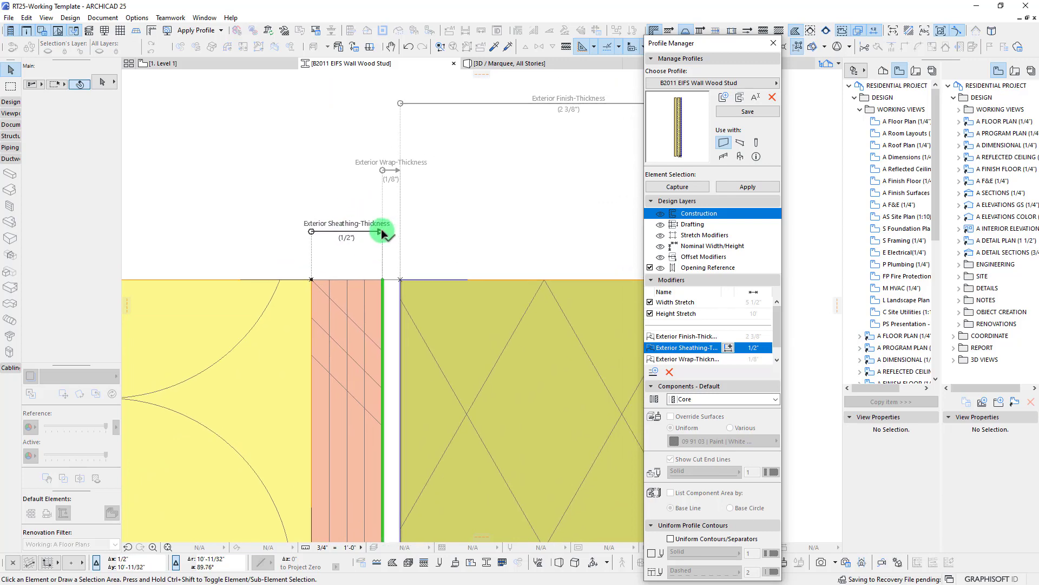
scroll(397, 167, "up", 4)
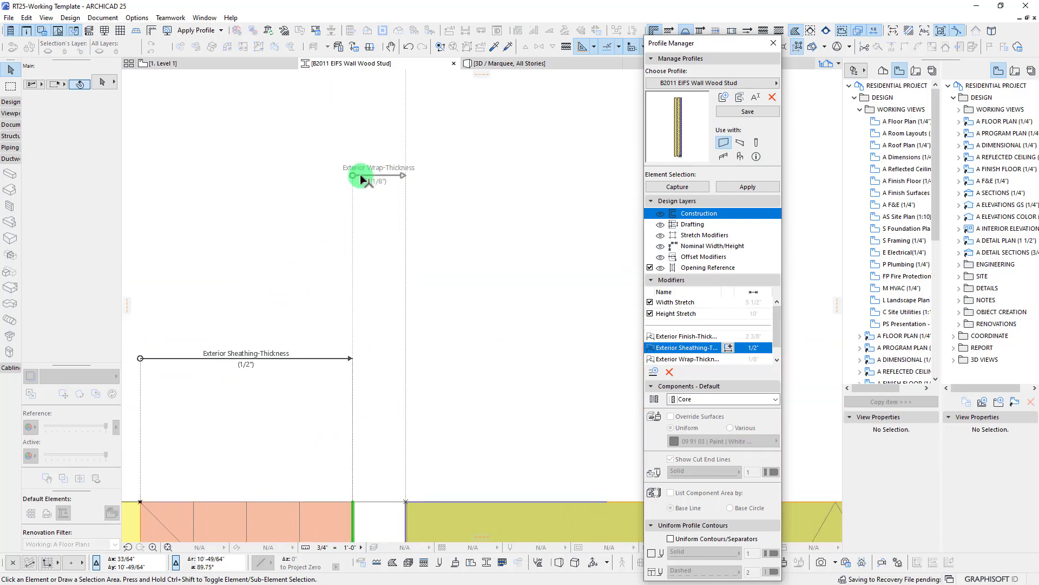
left_click(359, 174)
scroll(361, 173, "down", 3)
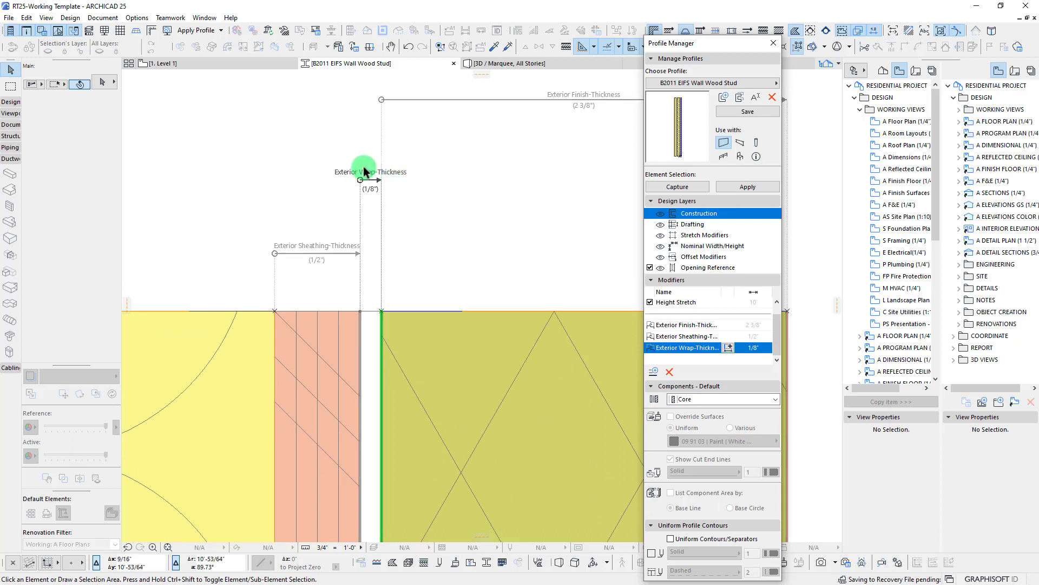
left_click(376, 168)
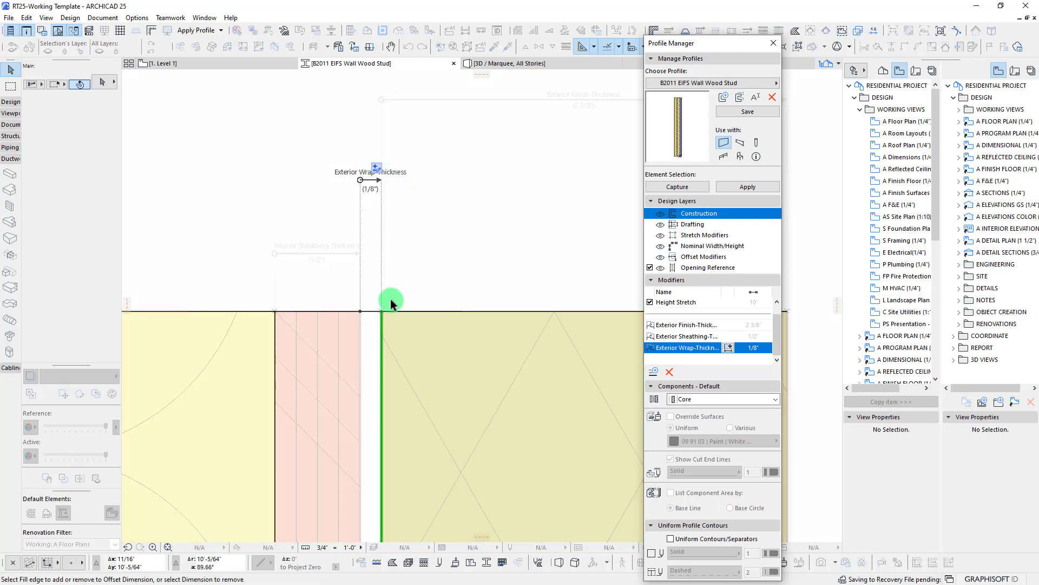
left_click(382, 341)
left_click(383, 342)
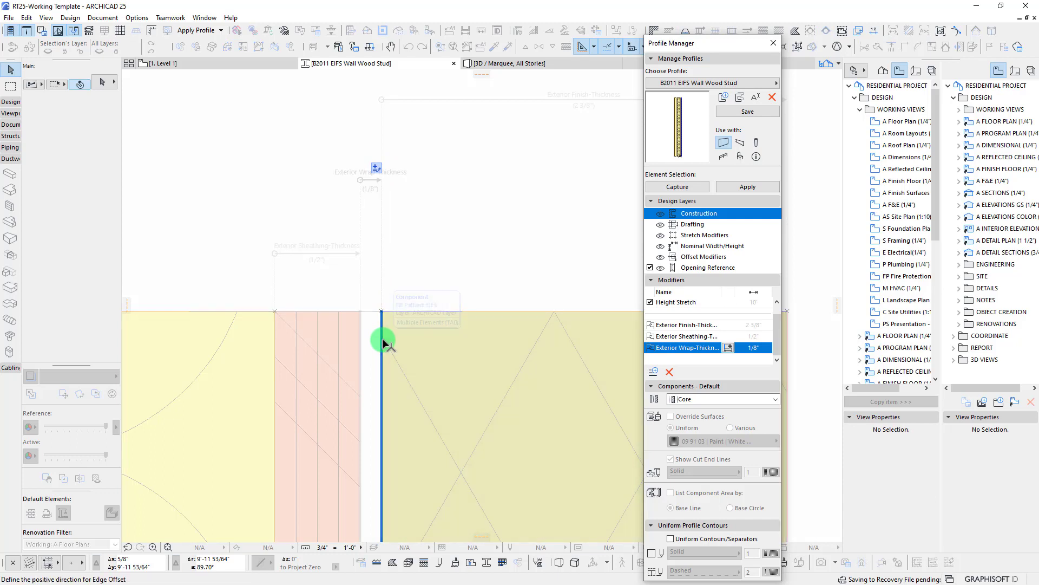
left_click(299, 358)
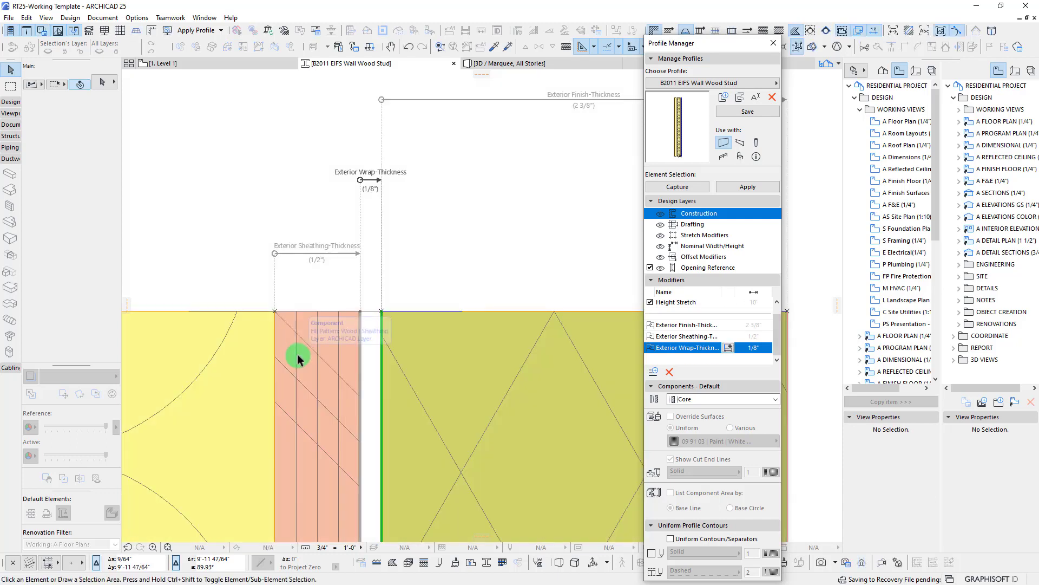
Examine the sheathing, air barrier and finish edges along the profile's height and at its upper end.
scroll(303, 364, "down", 5)
scroll(307, 363, "down", 4)
middle_click_drag(326, 525, 392, 132)
scroll(362, 364, "down", 4)
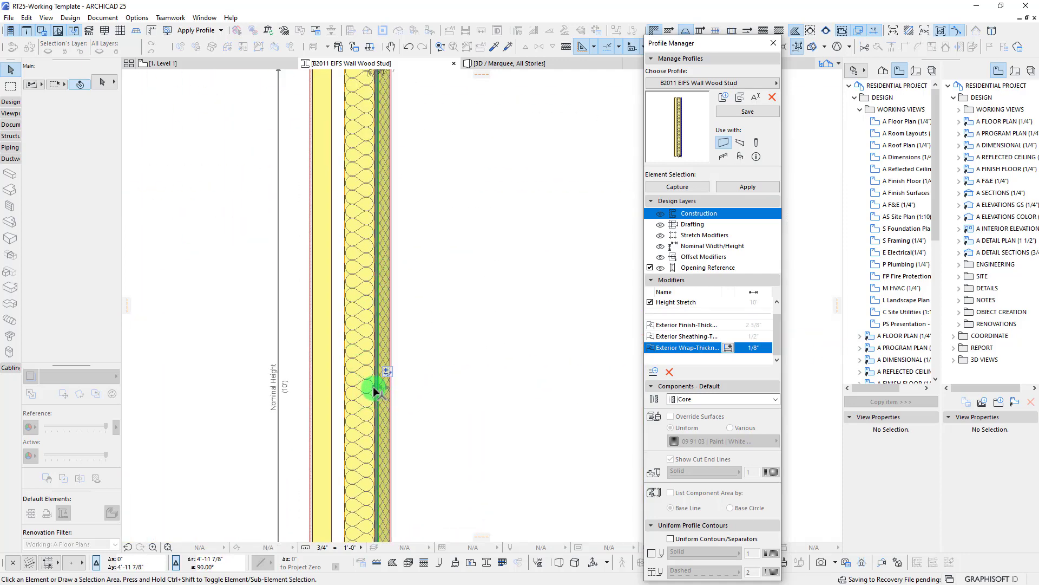
scroll(372, 386, "up", 8)
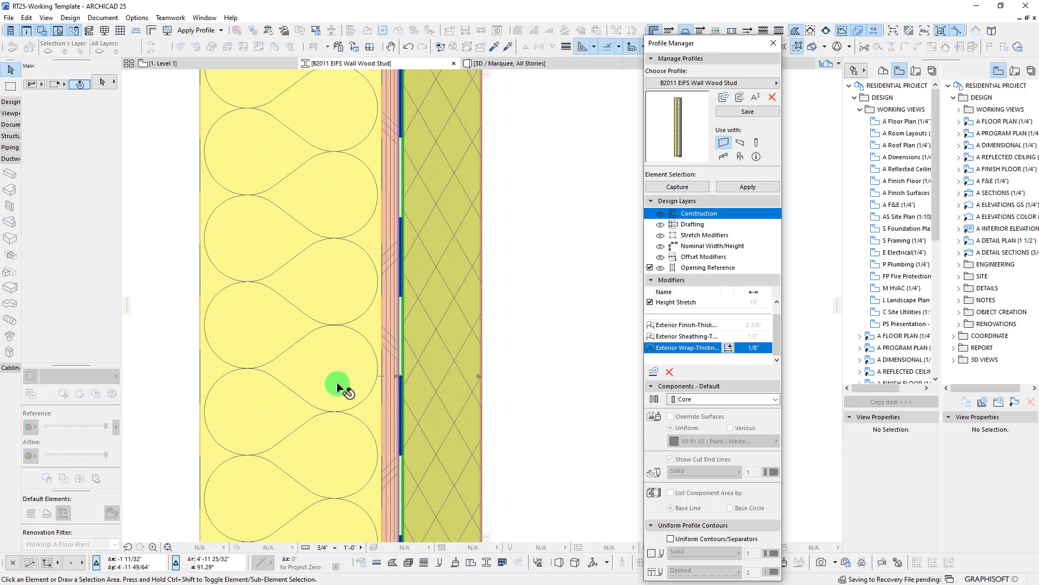
scroll(336, 383, "up", 3)
scroll(389, 365, "down", 4)
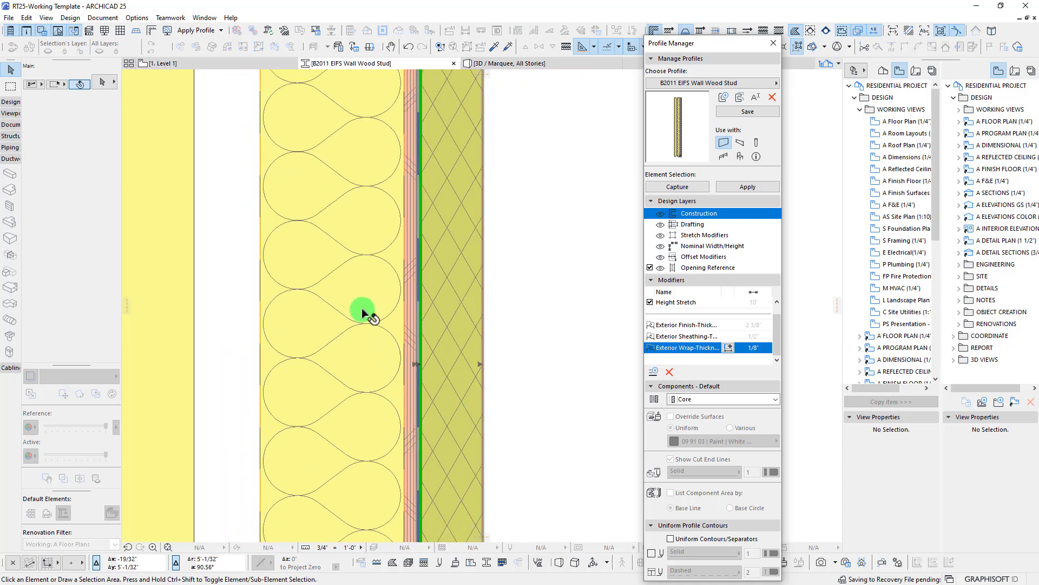
scroll(362, 309, "down", 6)
middle_click_drag(376, 258, 377, 376)
middle_click_drag(389, 189, 386, 294)
scroll(360, 157, "up", 6)
middle_click_drag(411, 382, 344, 138)
scroll(353, 253, "up", 3)
middle_click_drag(357, 254, 404, 258)
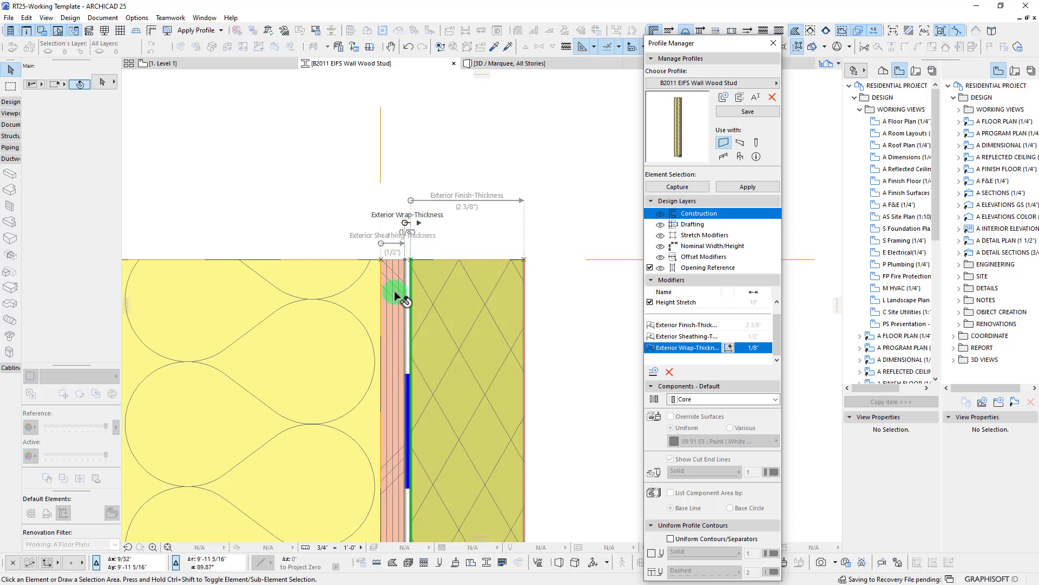
scroll(405, 291, "up", 3)
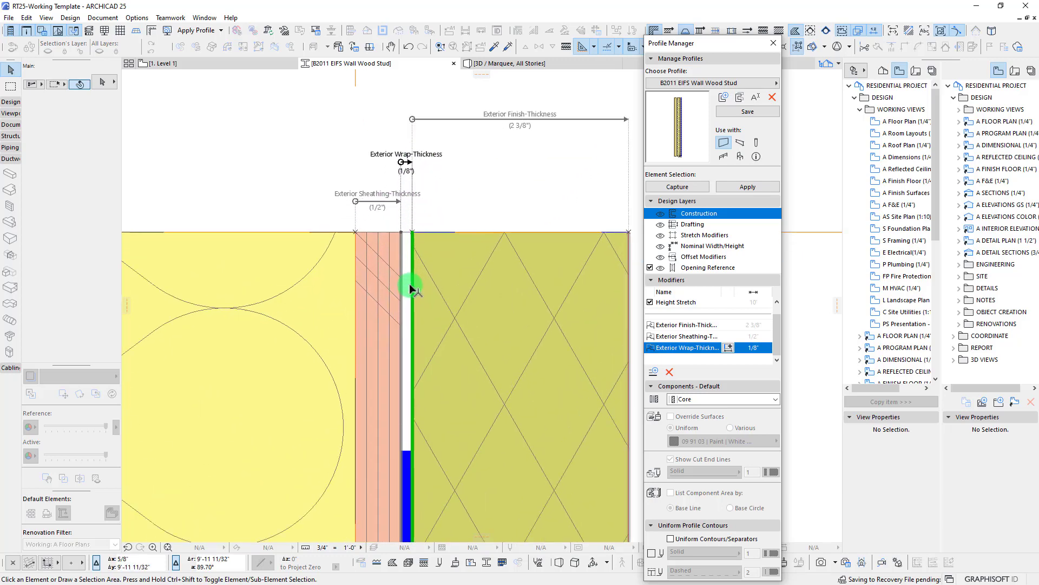
Save the B2011 EIFS Wall Wood Stud profile and select the wall on the Level 1 floor plan.
left_click(747, 112)
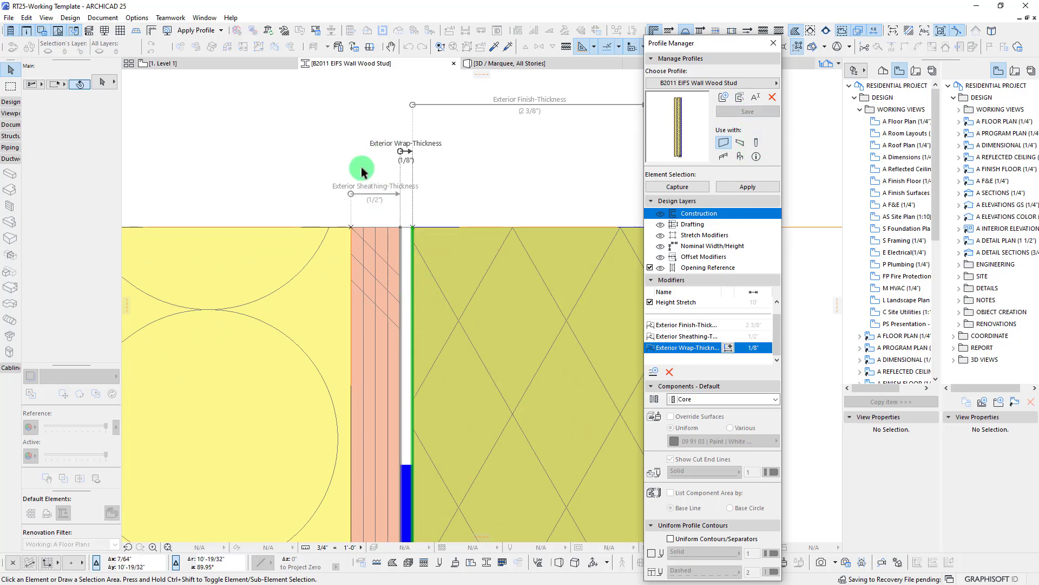
left_click(209, 63)
left_click(255, 237)
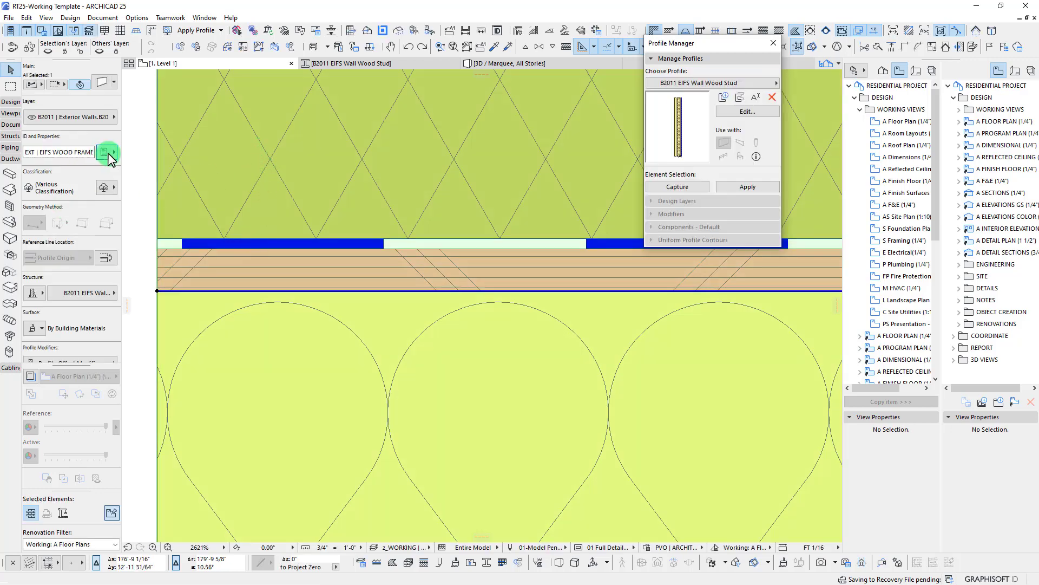
Find the Profile Offset Modifiers settings of the selected wall.
left_click(105, 153)
left_click(74, 207)
left_click(108, 295)
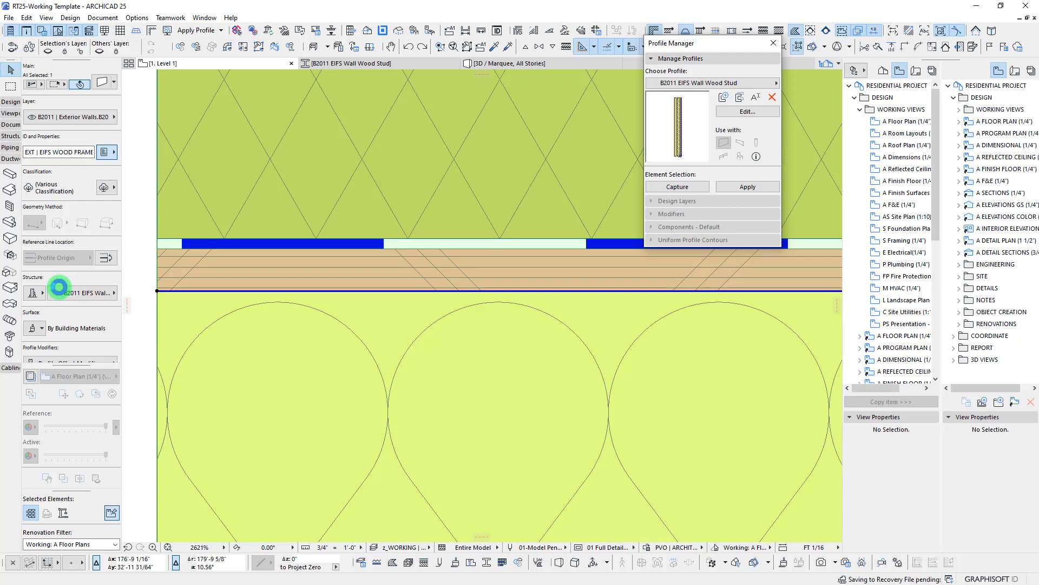
scroll(111, 296, "down", 3)
scroll(163, 301, "down", 2)
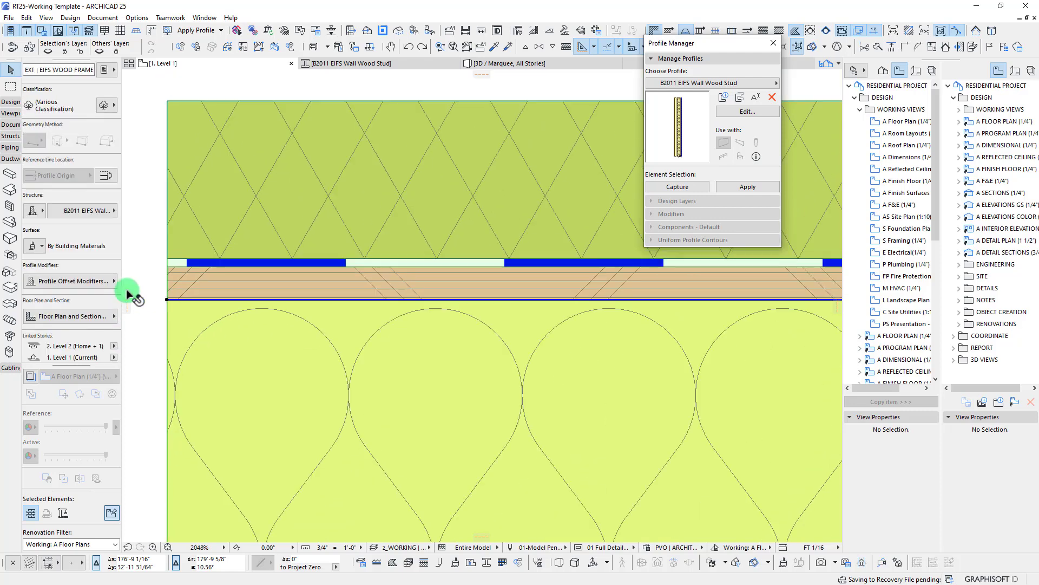
Set the Exterior Sheathing-Thickness of the selected EIFS wall to 3/4".
left_click(99, 283)
left_click(259, 303)
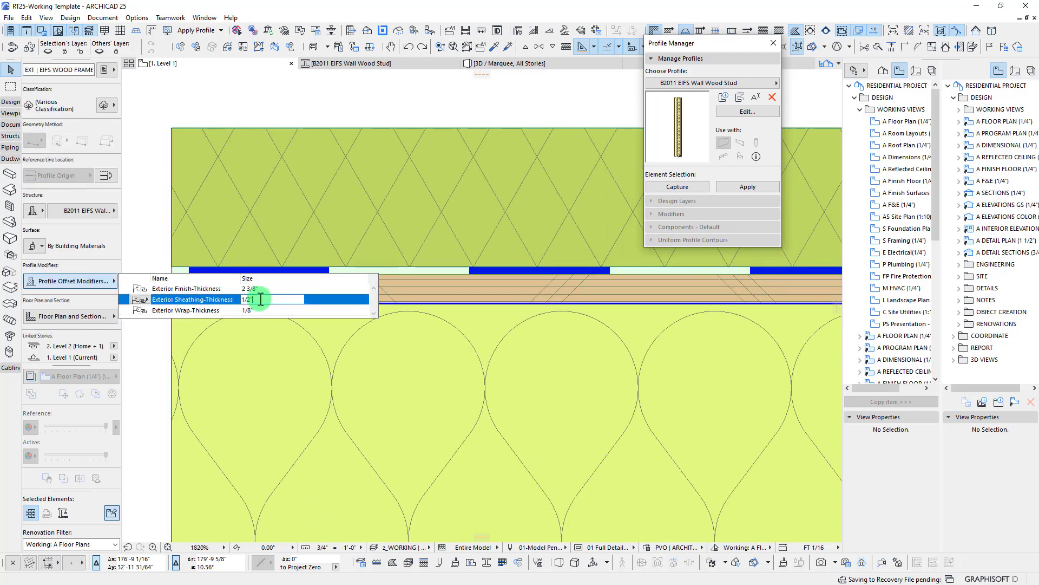
double_click(267, 303)
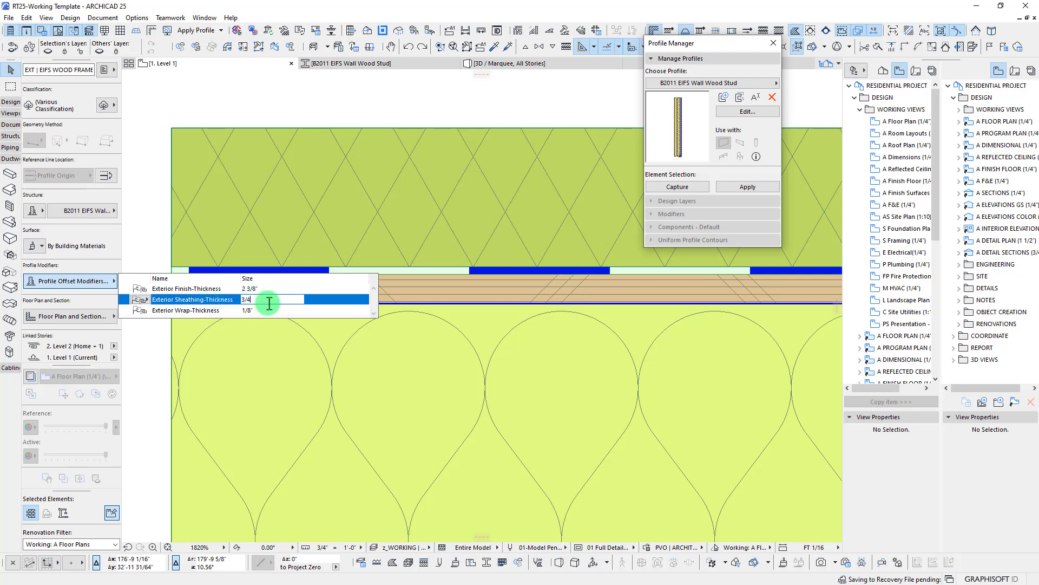
key("Return")
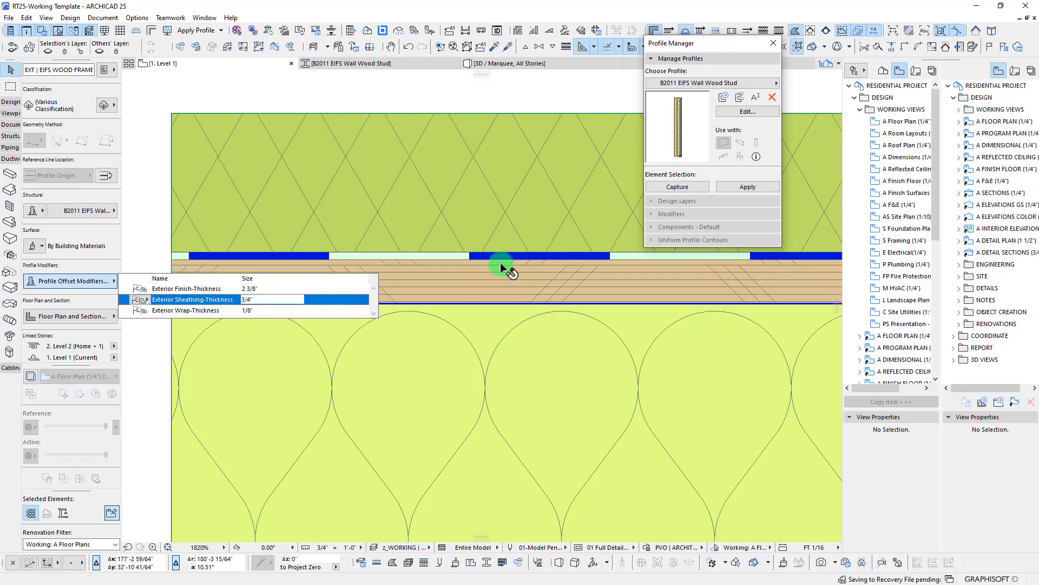
Set the selected wall's Exterior Sheathing-Thickness to 0 and inspect the layer junction.
left_click(492, 308)
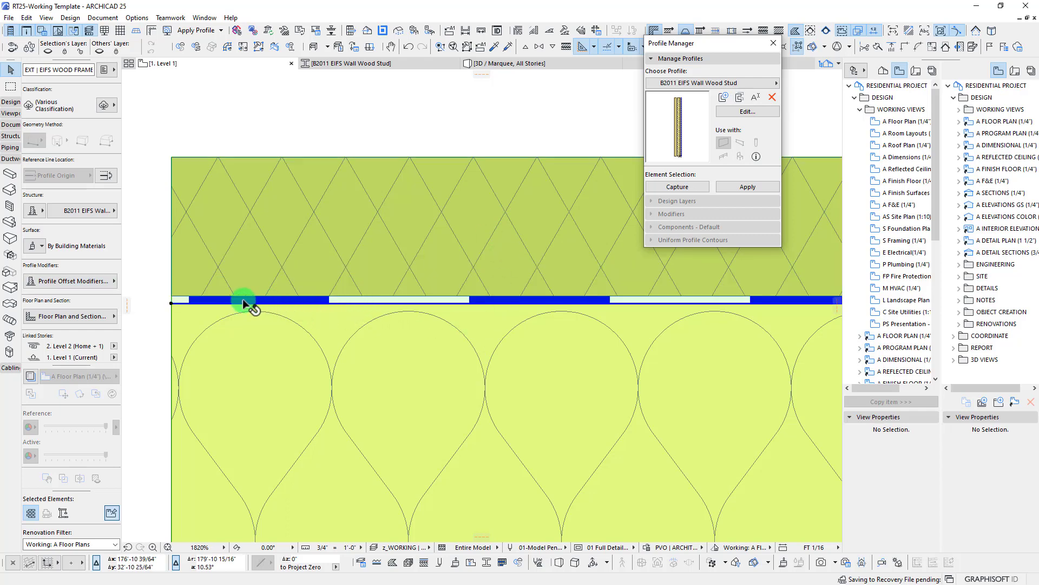
scroll(174, 298, "up", 3)
scroll(168, 303, "down", 3)
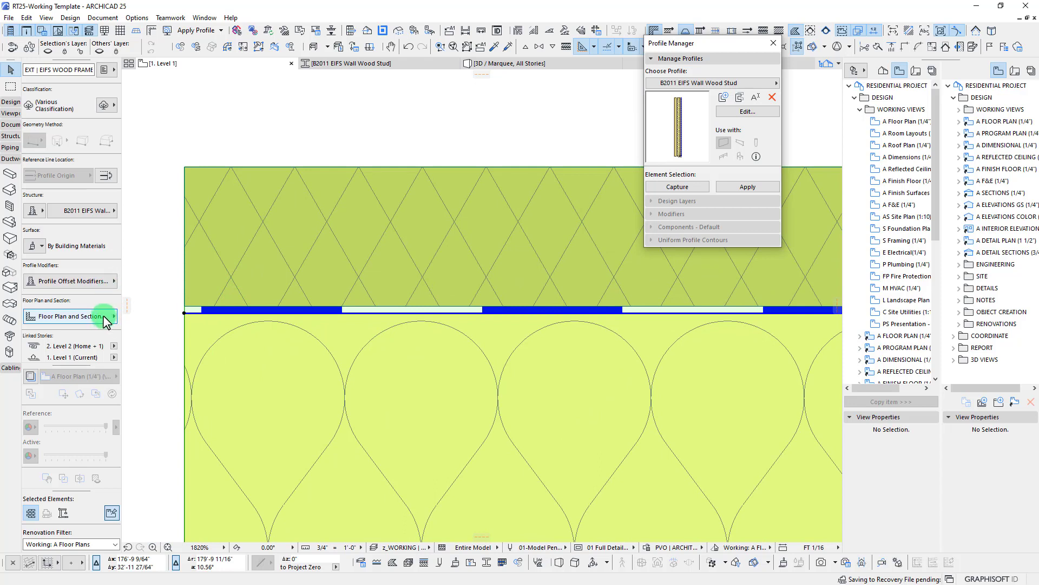
Restore the EIFS wall's Exterior Sheathing-Thickness to 3/4" and deselect the wall.
left_click(101, 282)
left_click(257, 301)
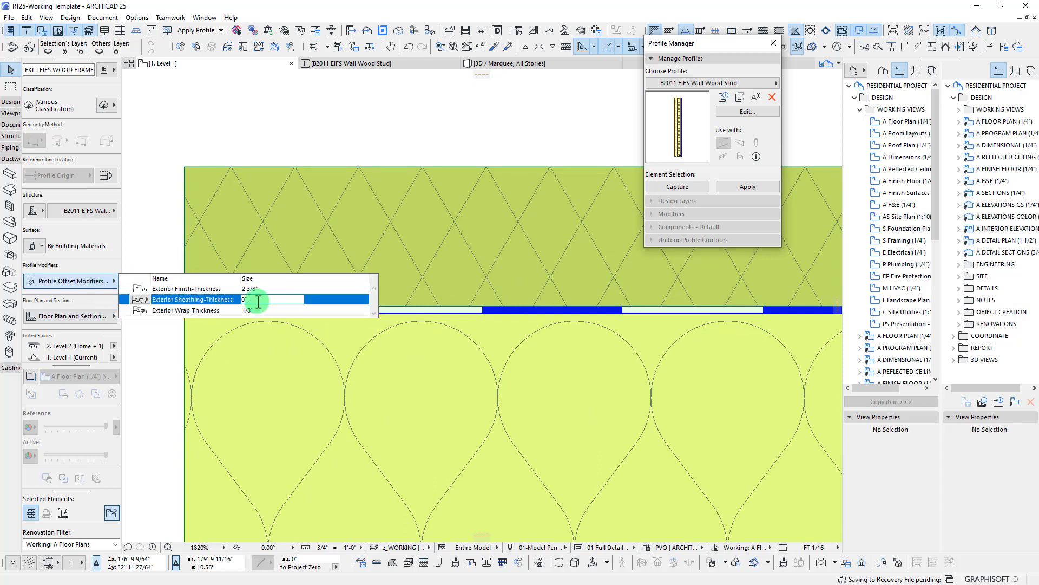
type("3/4")
key("Return")
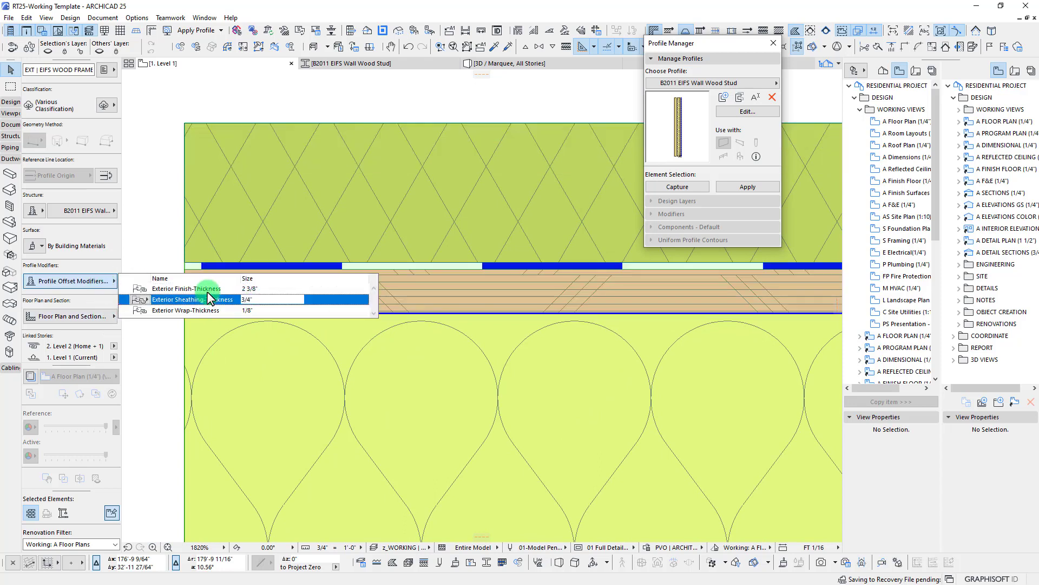
scroll(477, 311, "down", 6)
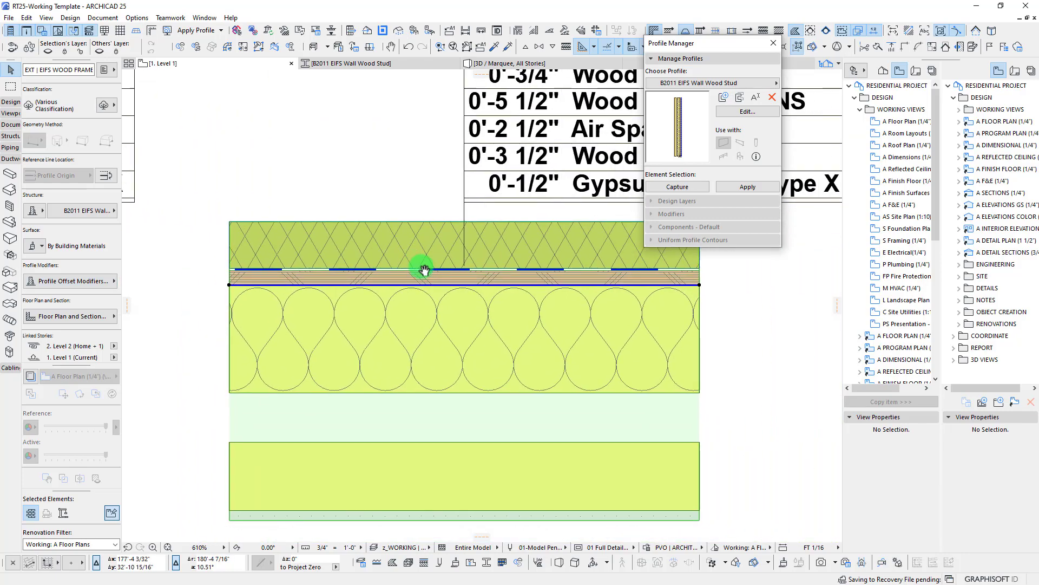
key("Escape")
scroll(444, 351, "down", 2)
middle_click_drag(431, 373, 425, 282)
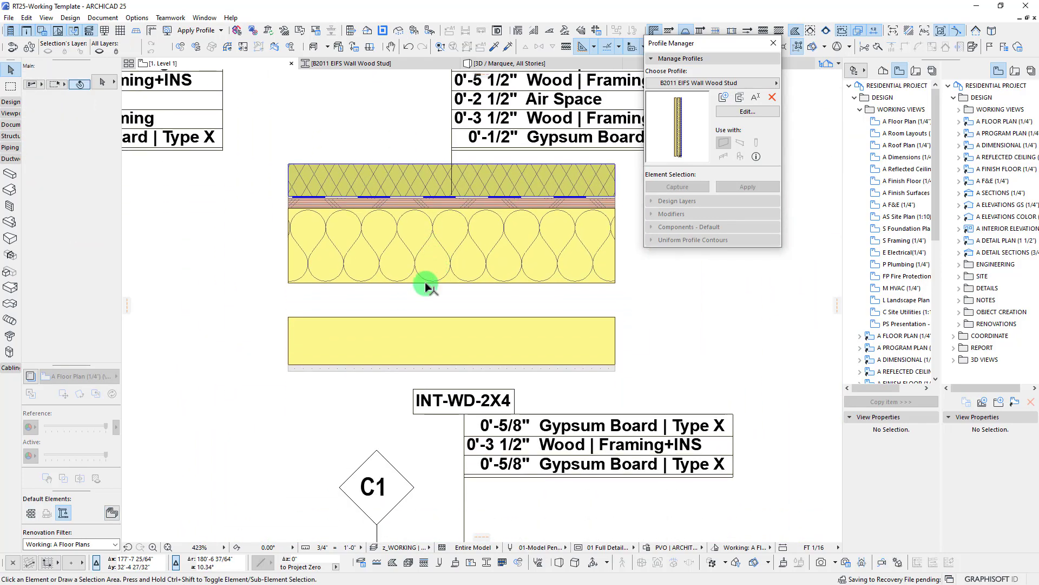
scroll(427, 282, "up", 2)
scroll(429, 281, "down", 6)
left_click(364, 381)
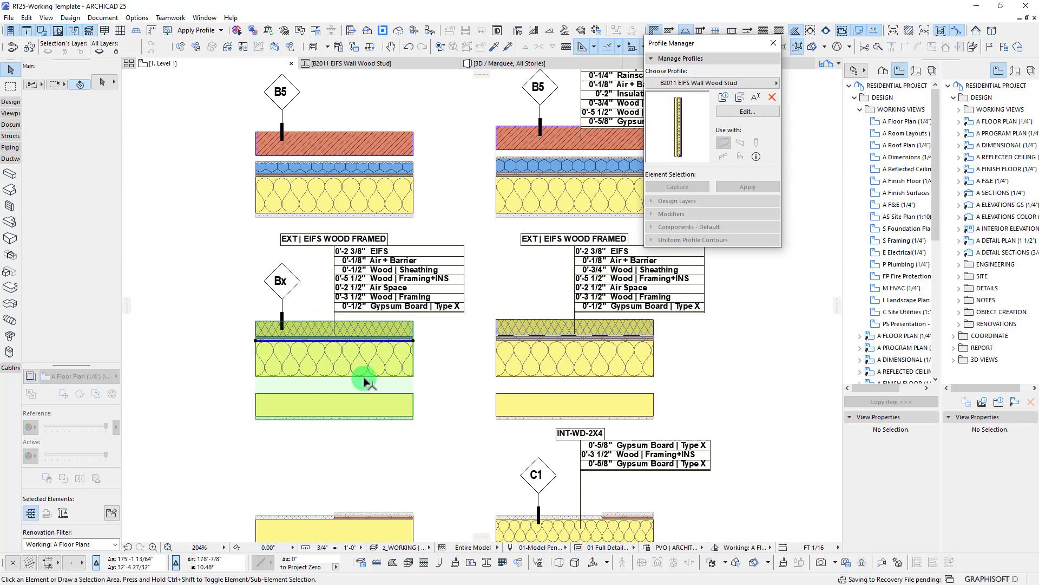
left_click(414, 340)
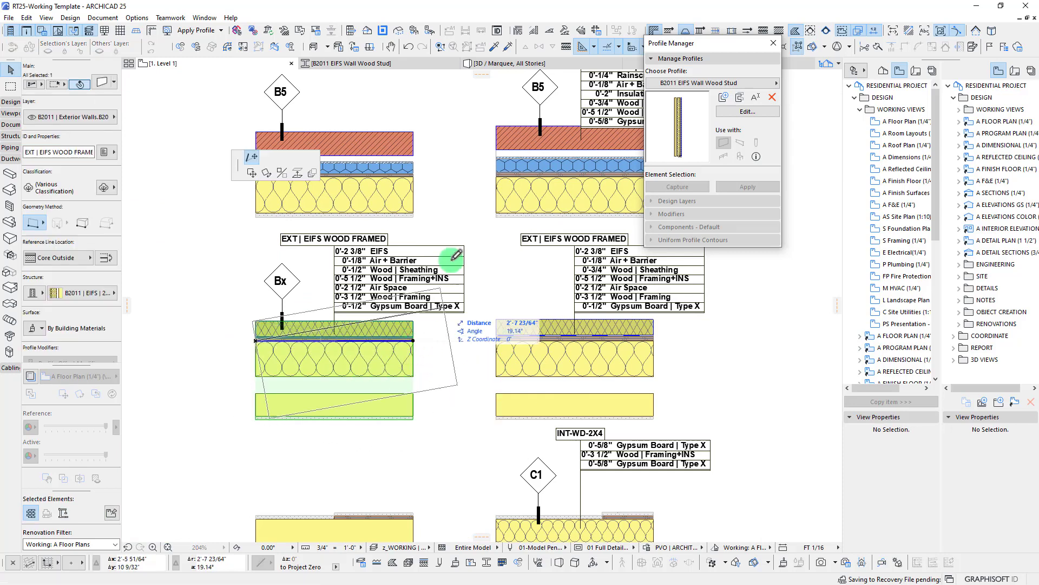
middle_click_drag(437, 335, 390, 329)
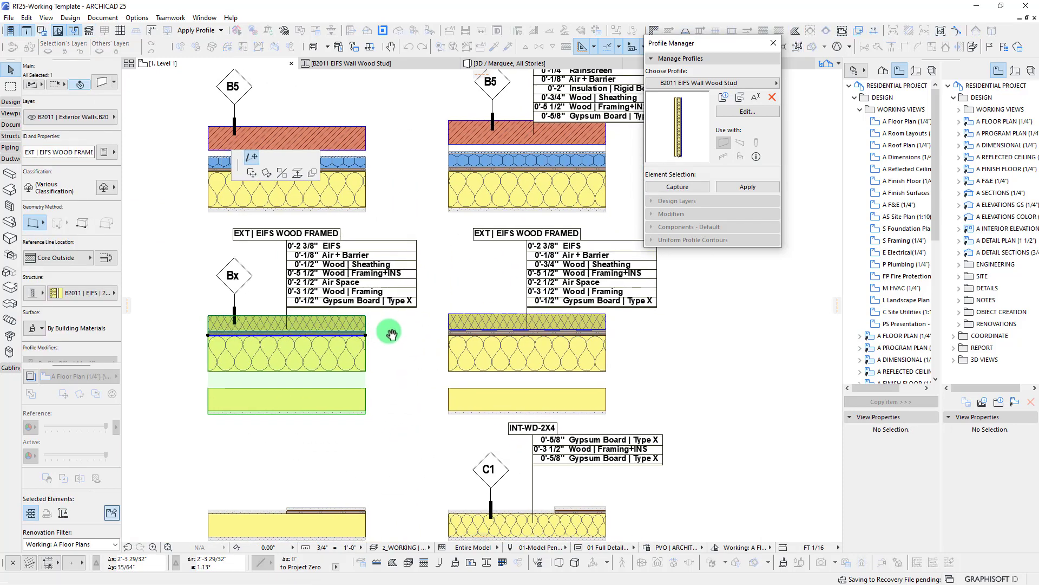
key("Escape")
left_click(464, 333)
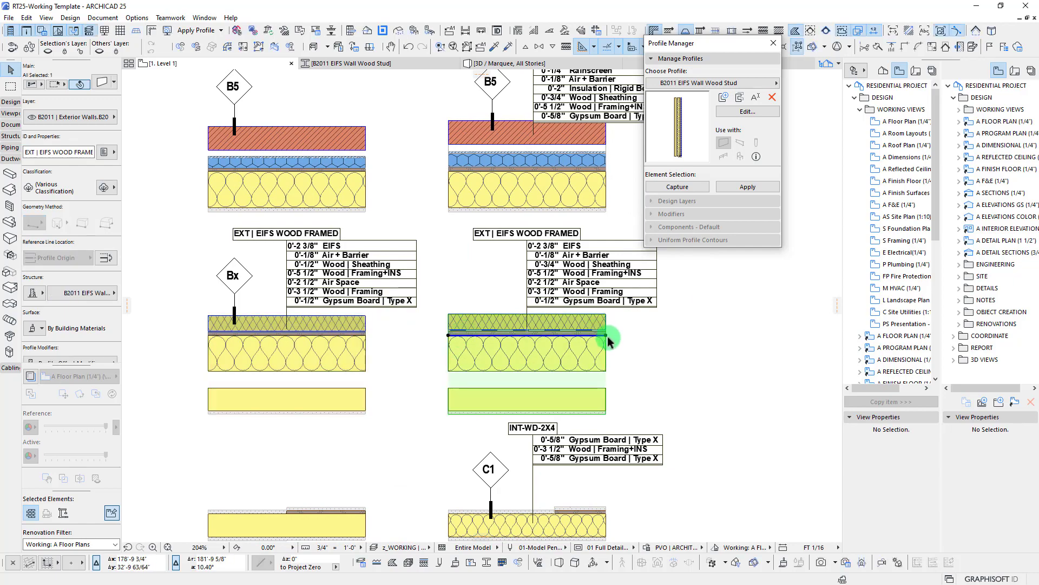
left_click(605, 335)
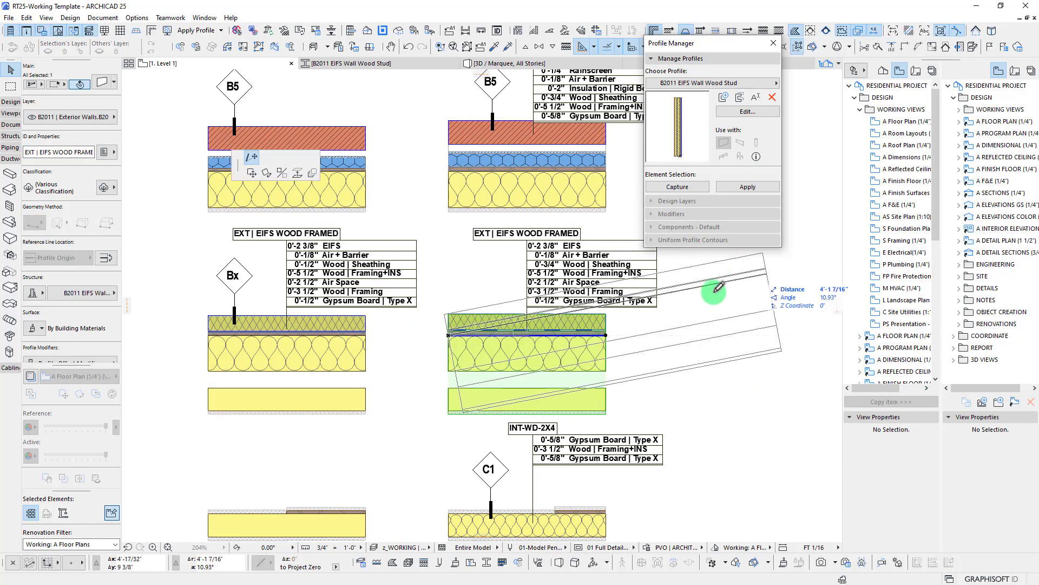
scroll(661, 278, "down", 3)
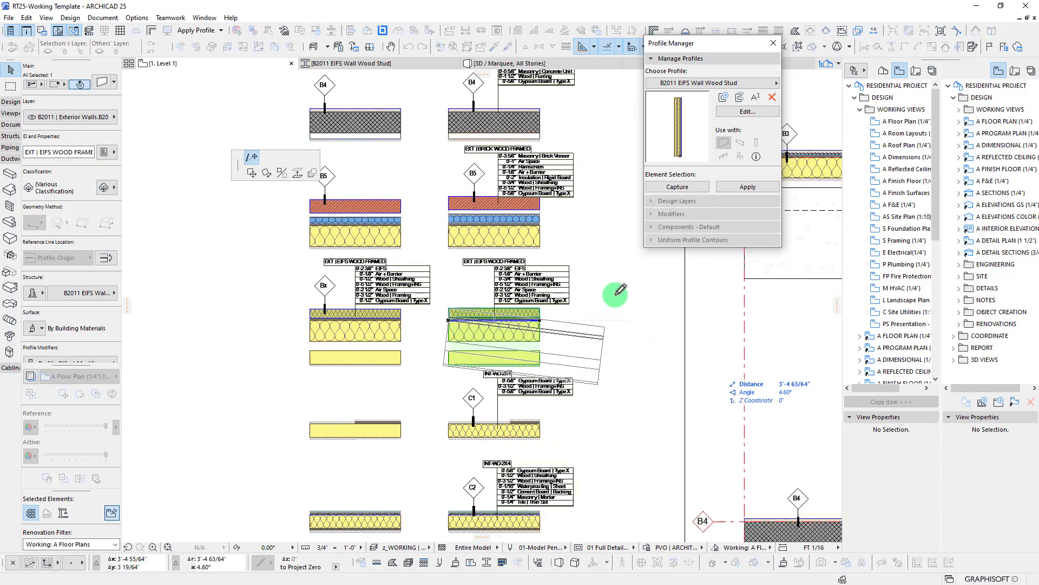
scroll(580, 304, "up", 4)
mouse_move(581, 304)
middle_mouse_down()
mouse_move(719, 320)
mouse_move(778, 307)
mouse_move(698, 325)
middle_mouse_up()
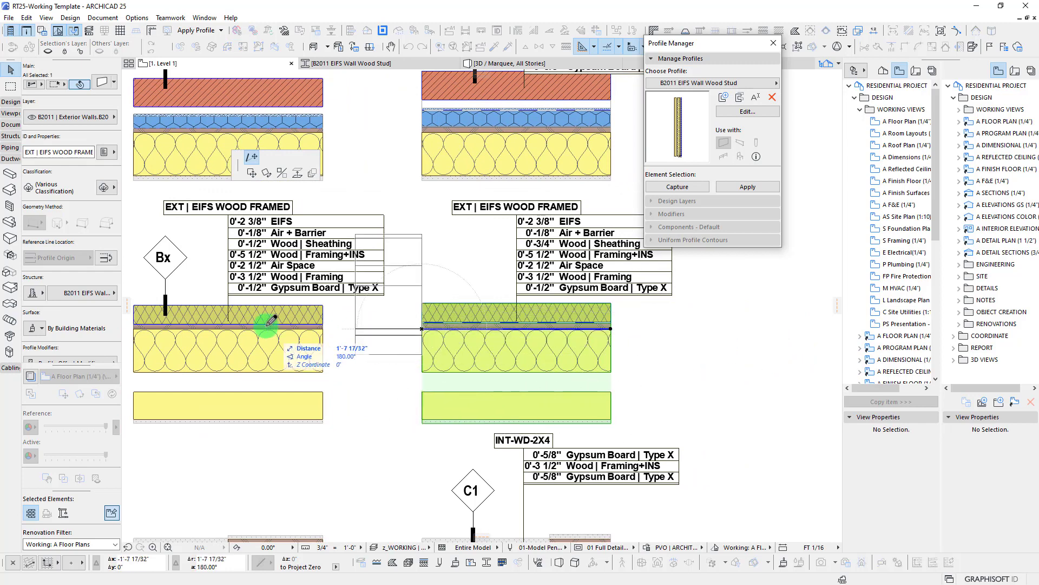
key("Escape")
key("Escape")
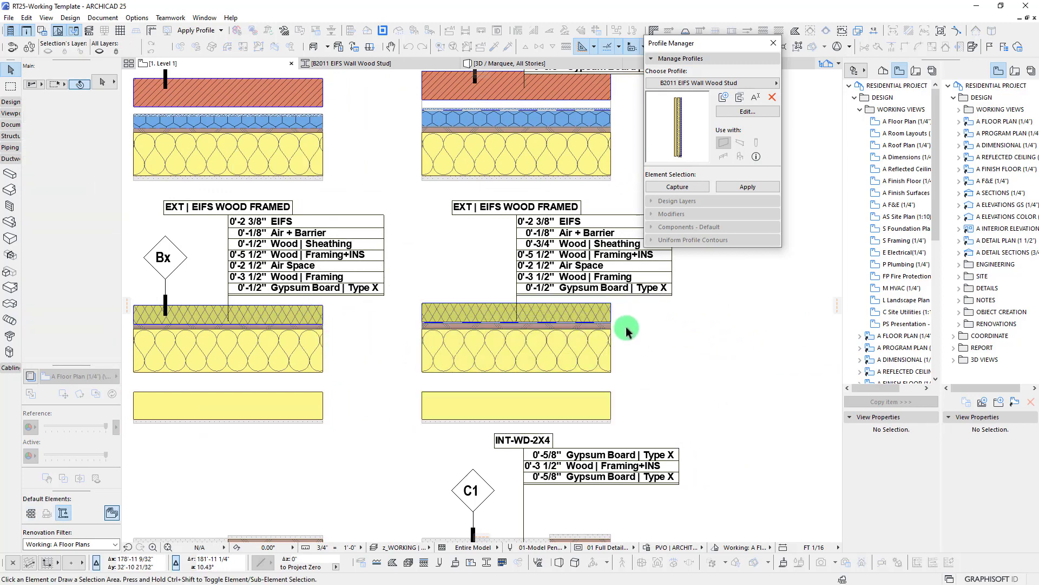
Open the B2011 EIFS Wall Wood Stud profile for editing and bring its upper end into view.
scroll(536, 332, "up", 3)
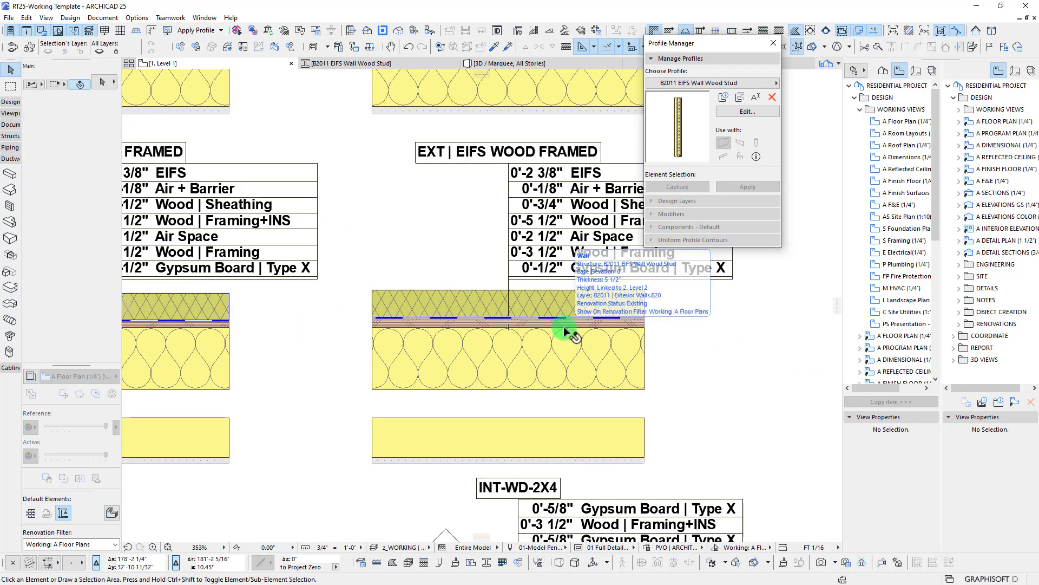
left_click(745, 111)
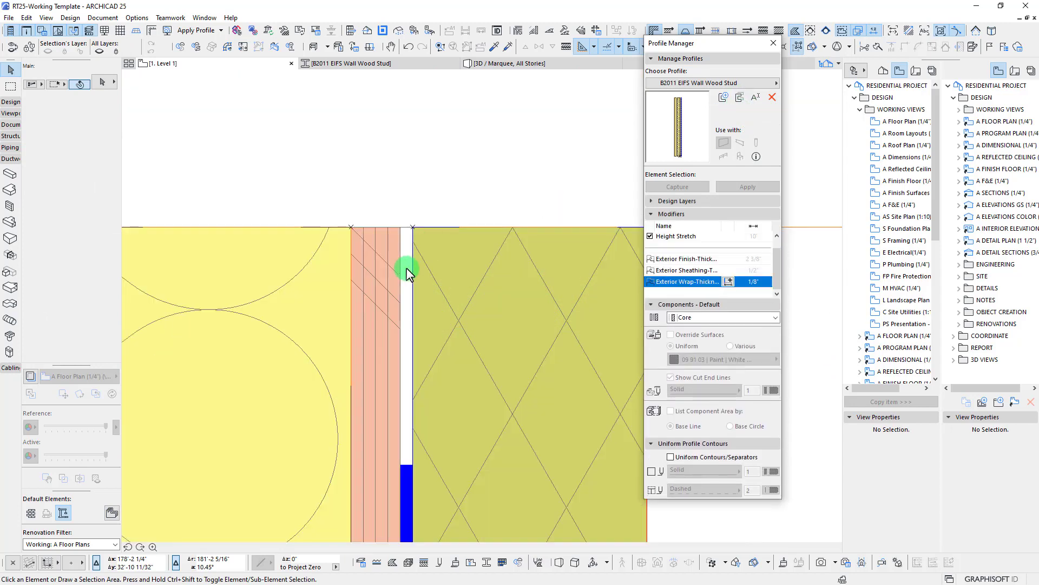
scroll(405, 270, "down", 5)
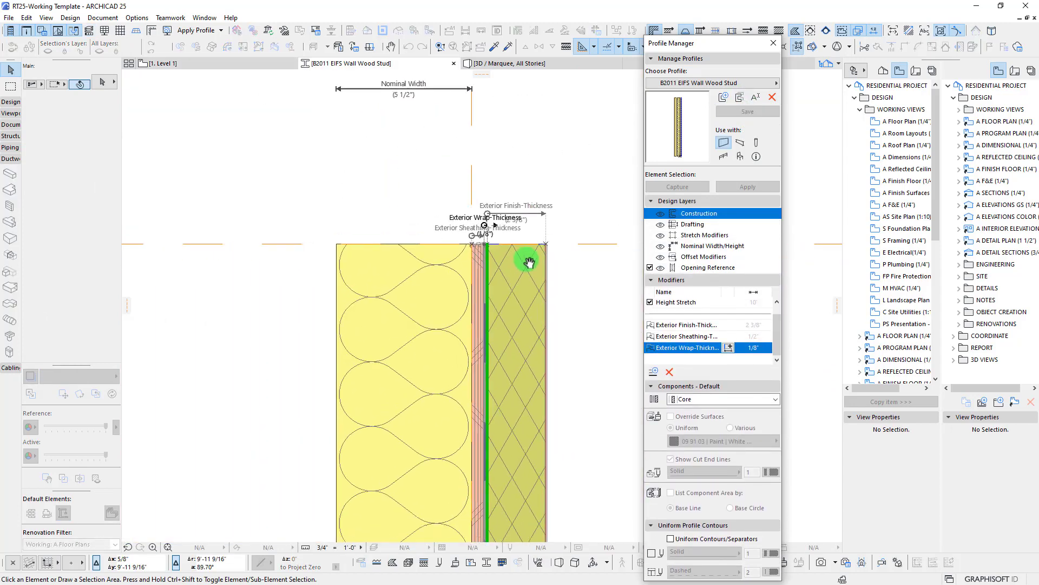
middle_click_drag(467, 221, 517, 262)
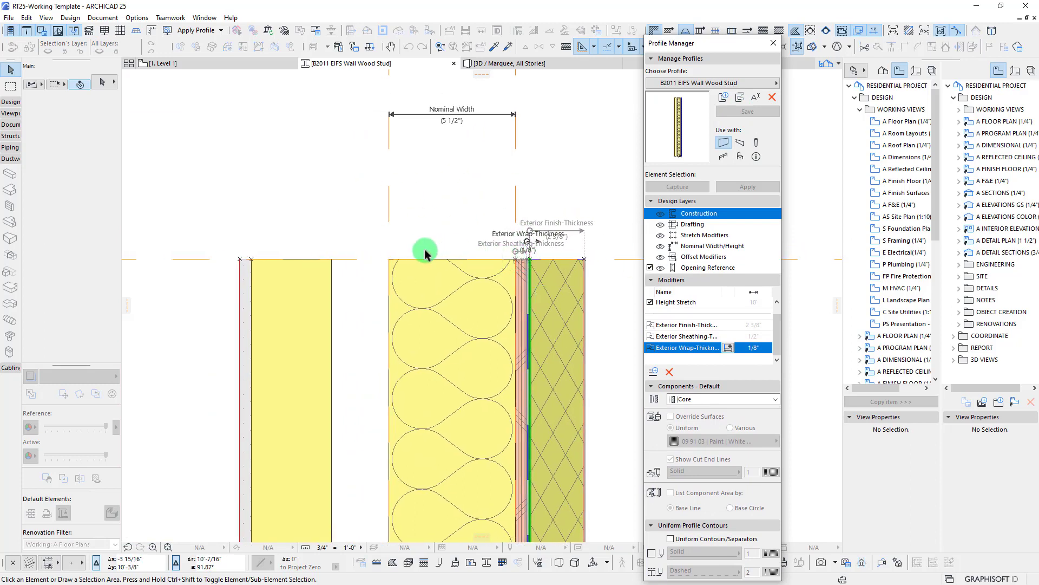
middle_click_drag(234, 271, 249, 266)
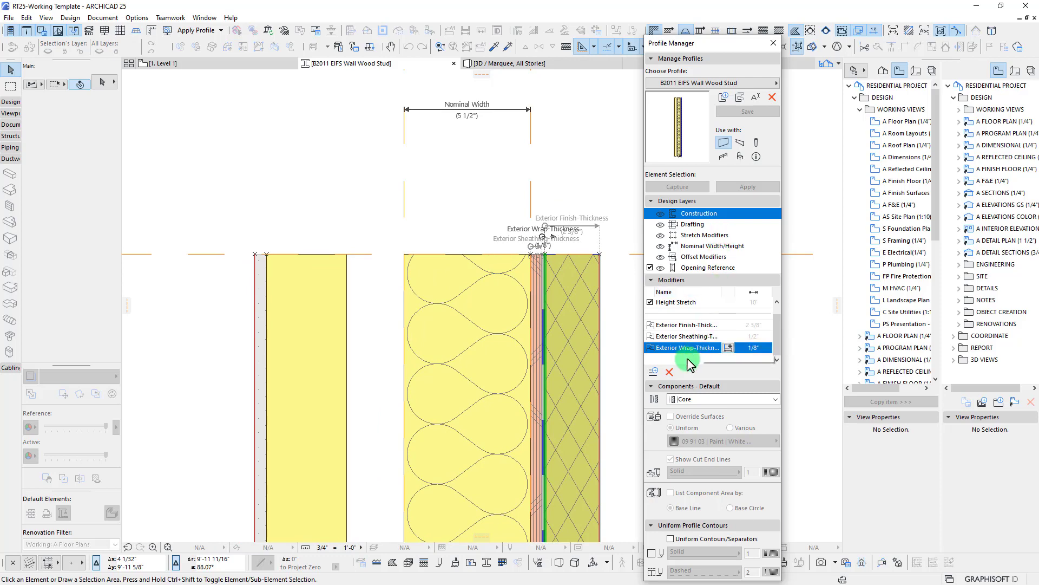
Add an Interior Air Gap offset modifier spanning from the insulated framing's inner edge to the facing edge of the interior wood framing.
left_click(654, 371)
left_click(582, 211)
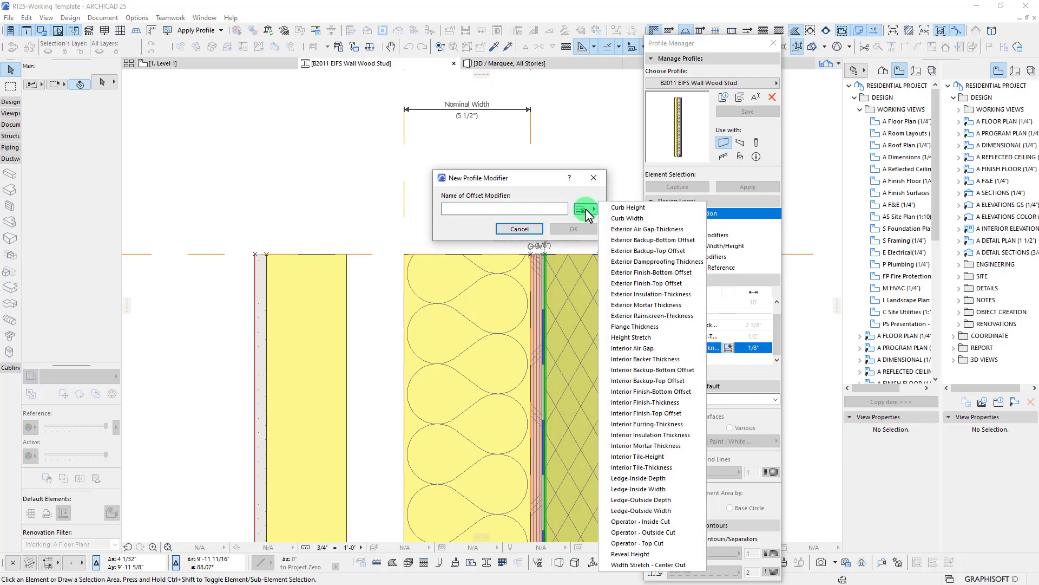
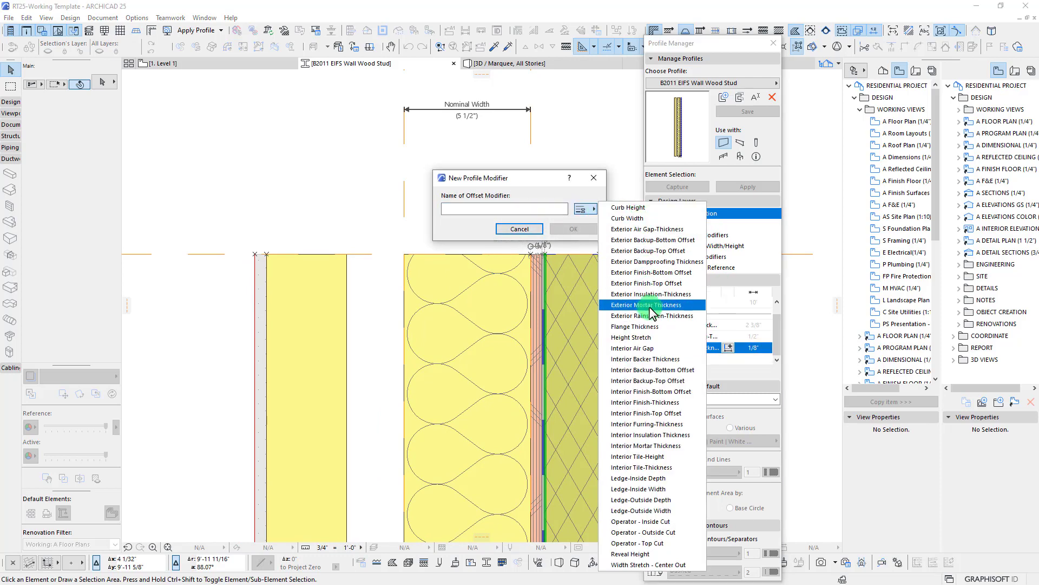
left_click(636, 348)
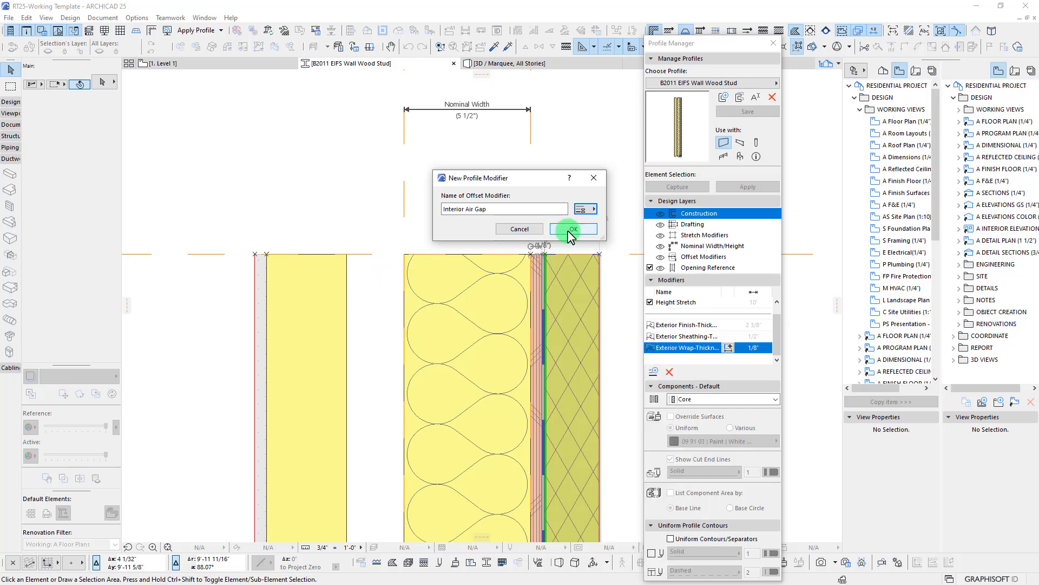
left_click(570, 229)
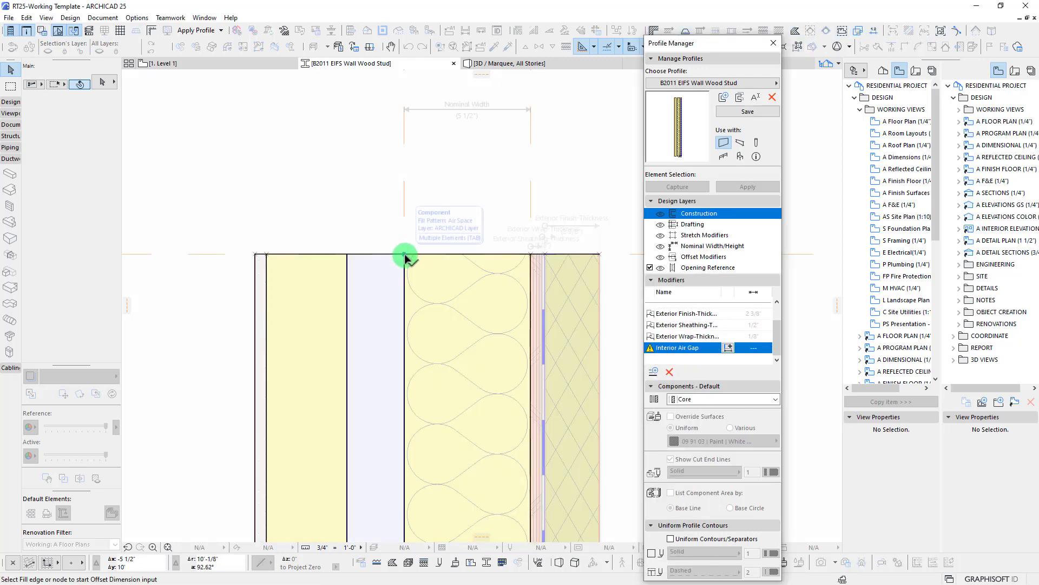
key("Tab")
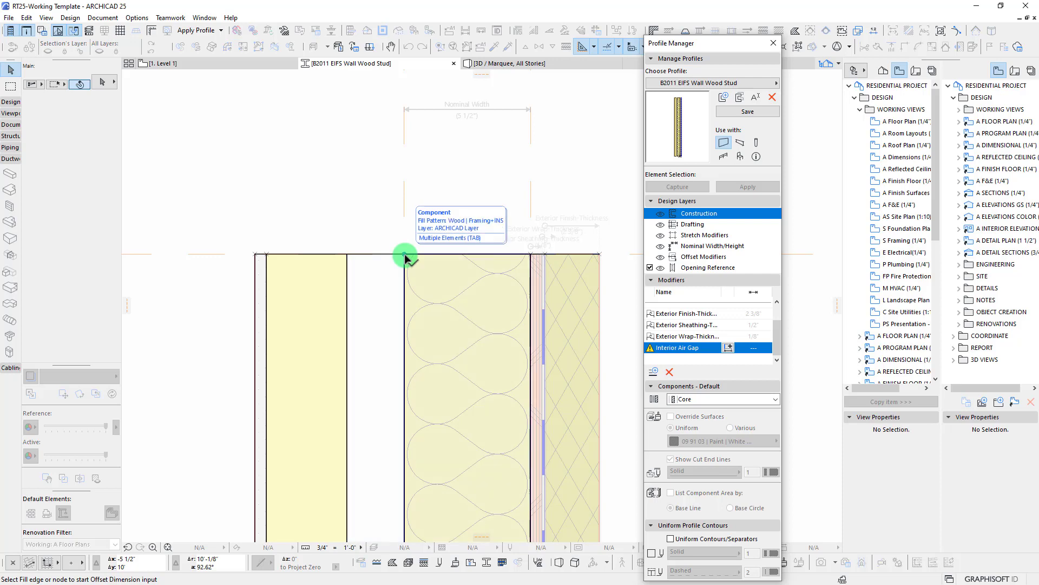
left_click(405, 255)
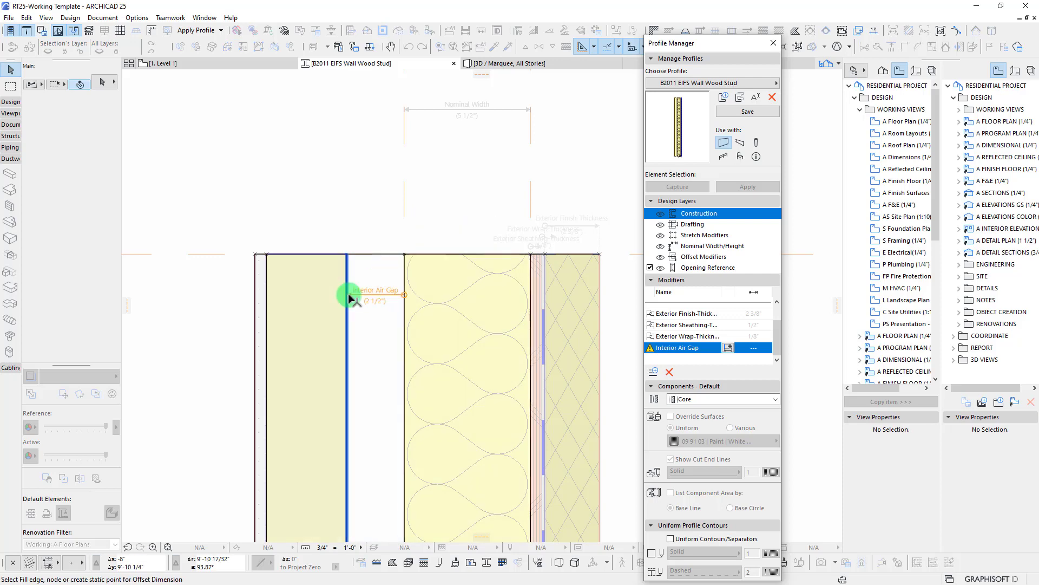
left_click(348, 294)
left_click(379, 189)
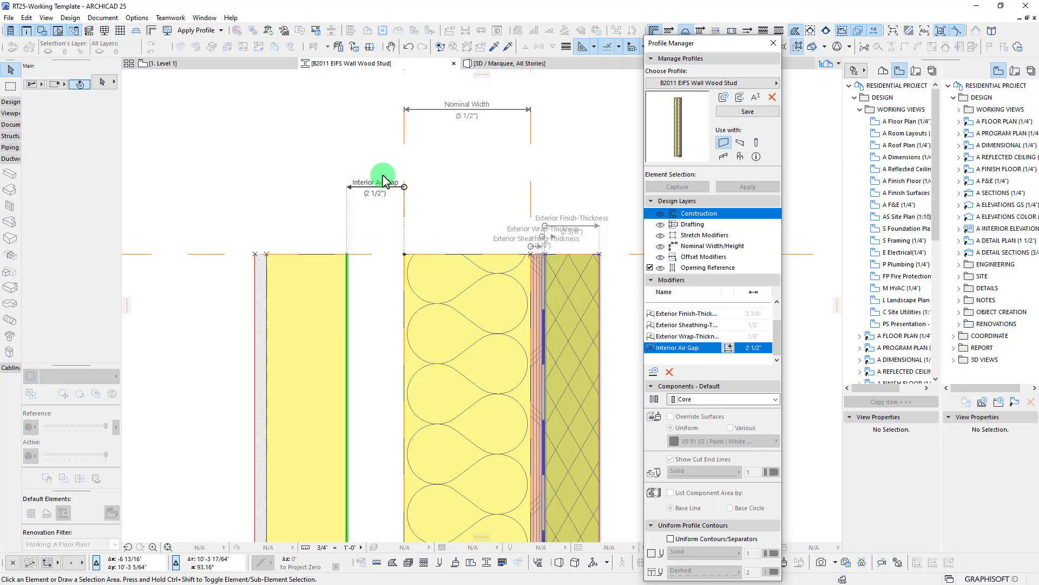
Link the Air Space component's edge along the interior framing to the Interior Air Gap modifier, positive toward the air space, and select that component.
left_click(383, 182)
key("Tab")
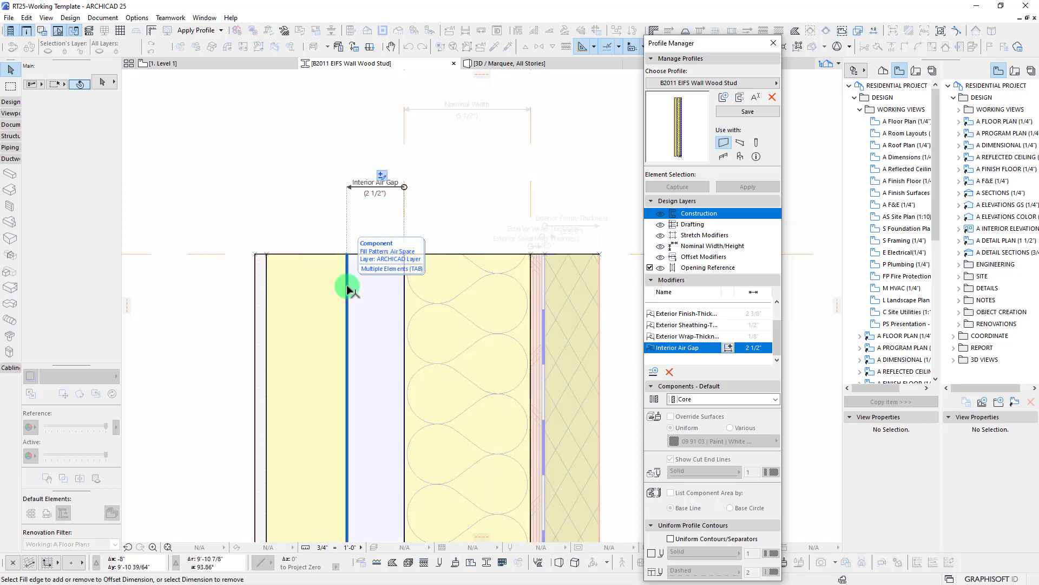
key("Tab")
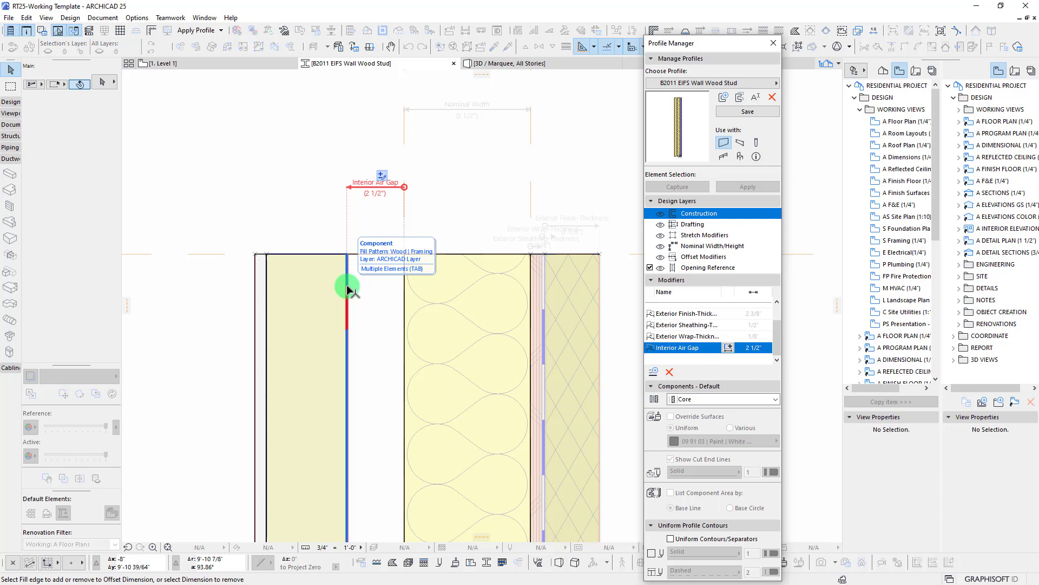
key("Tab")
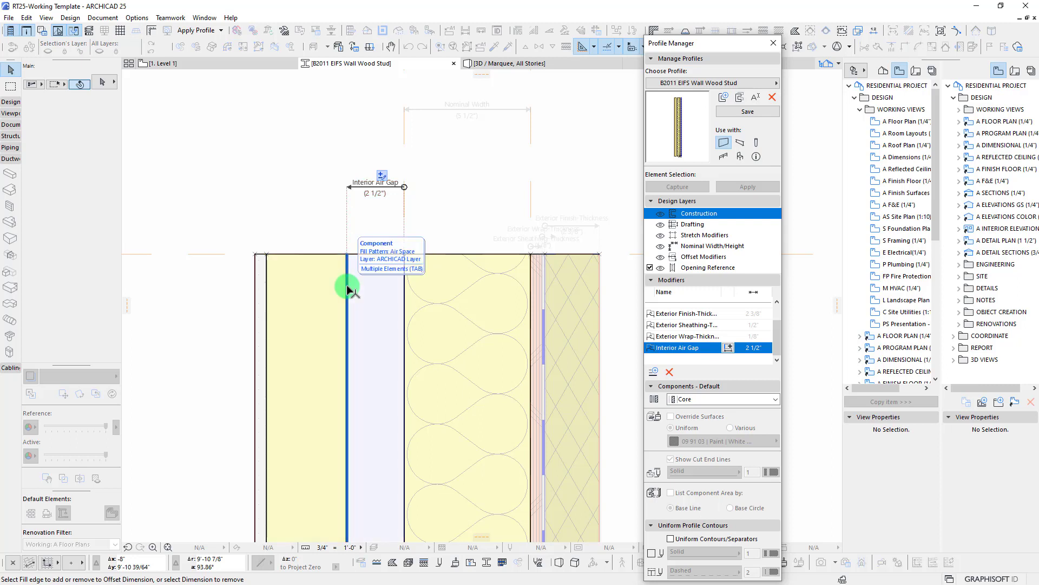
left_click(347, 284)
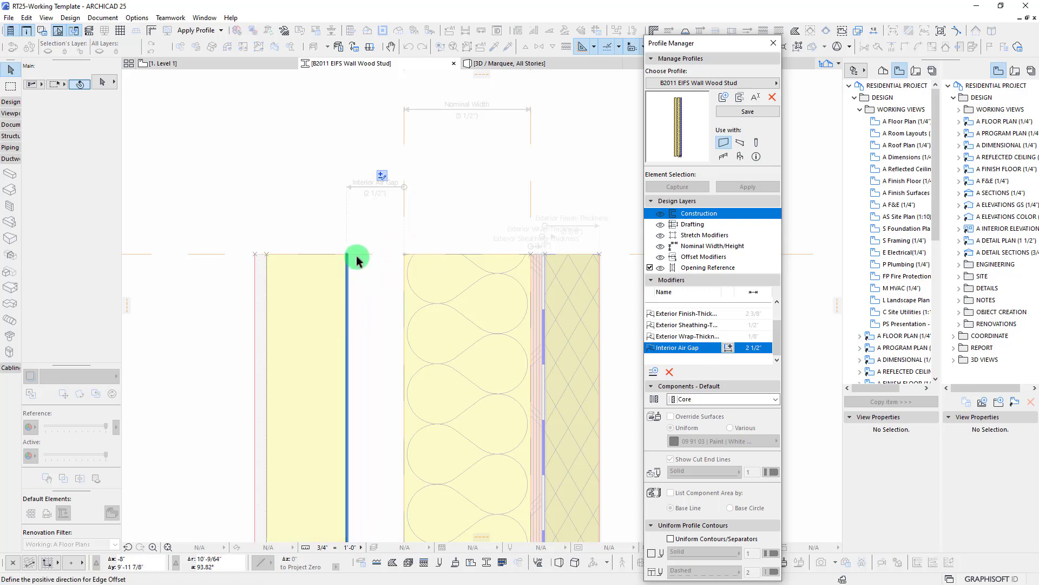
left_click(382, 303)
mouse_move(344, 282)
middle_mouse_down()
mouse_move(384, 197)
mouse_move(454, 209)
middle_mouse_up()
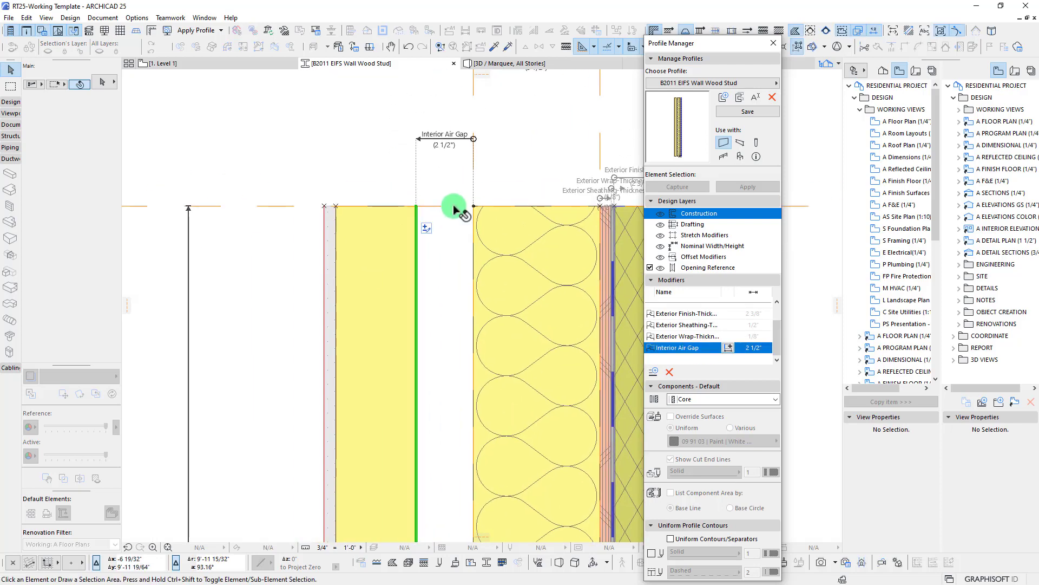
left_click(439, 266)
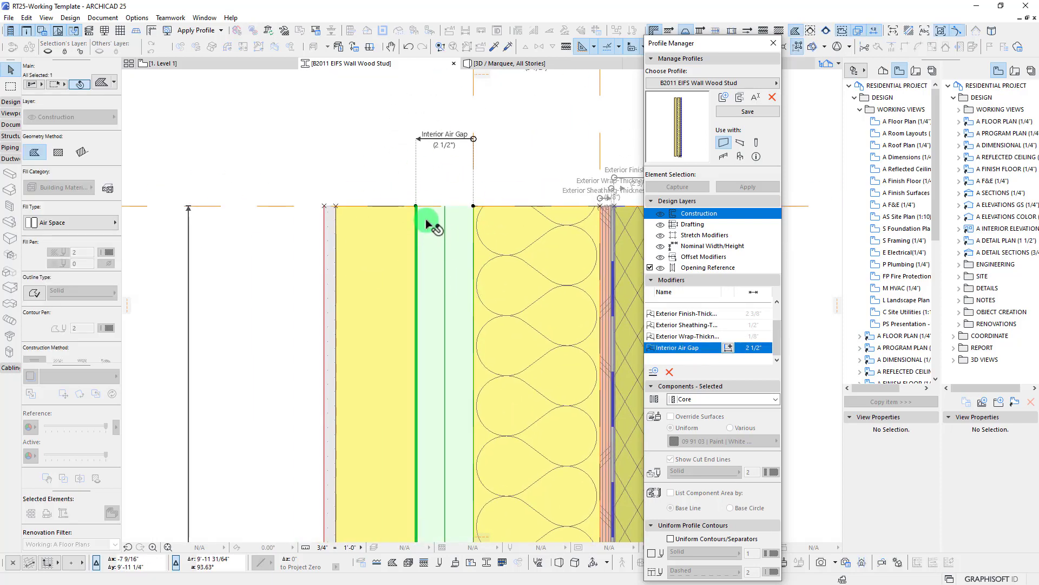
Add an Interior Furring-Thickness offset modifier spanning from the interior wood framing's air-space edge to its gypsum board edge.
middle_click_drag(447, 151, 441, 205)
scroll(384, 199, "up", 3)
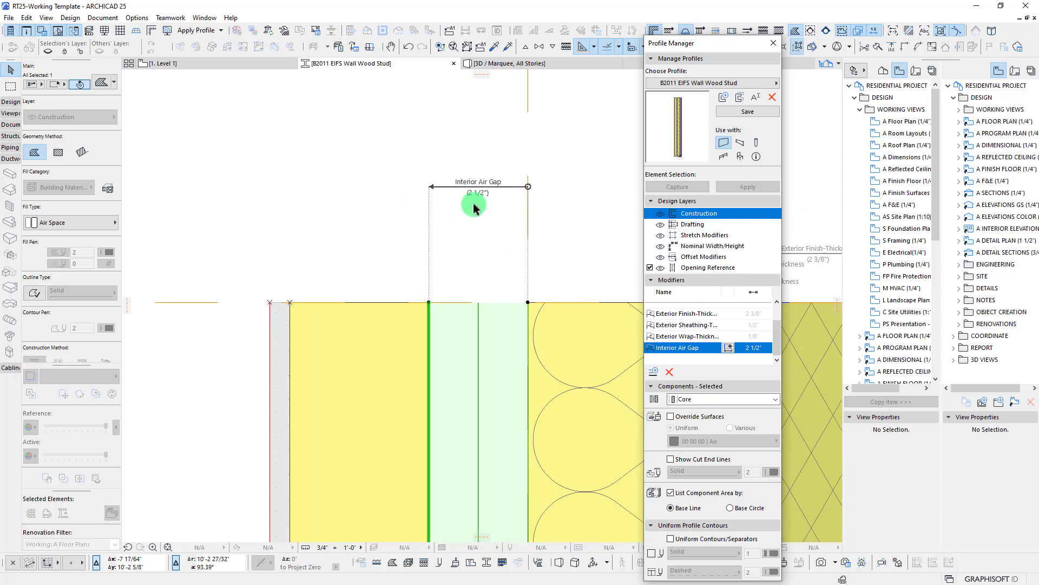
middle_click_drag(433, 282, 411, 219)
middle_click_drag(420, 255, 411, 301)
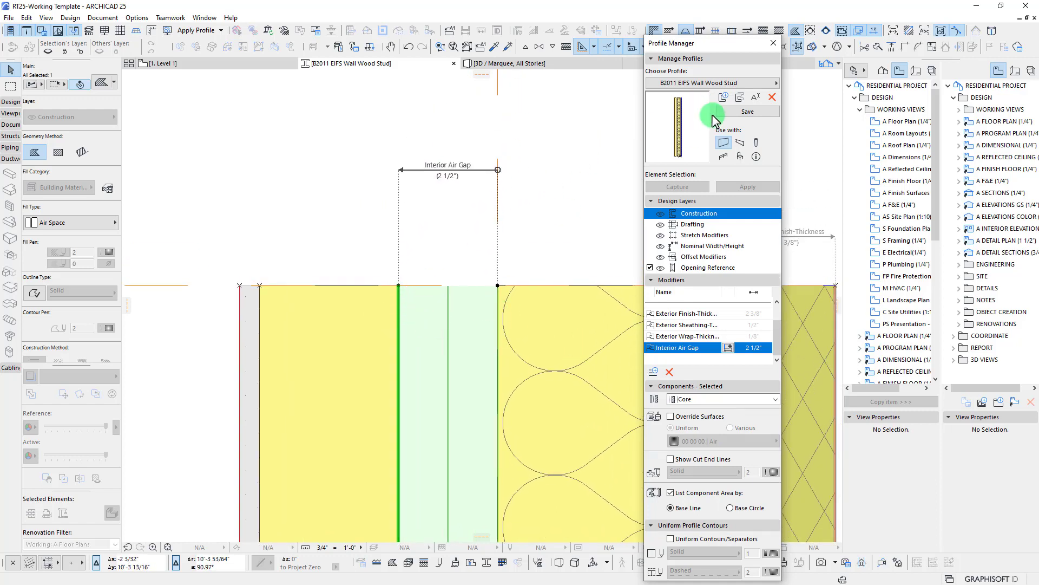
left_click(654, 371)
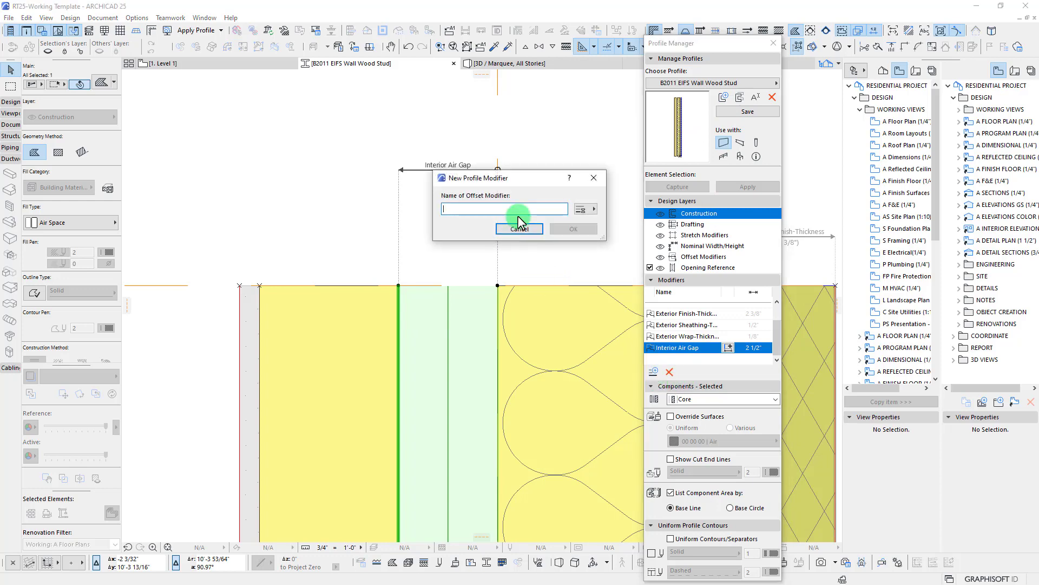
left_click(585, 209)
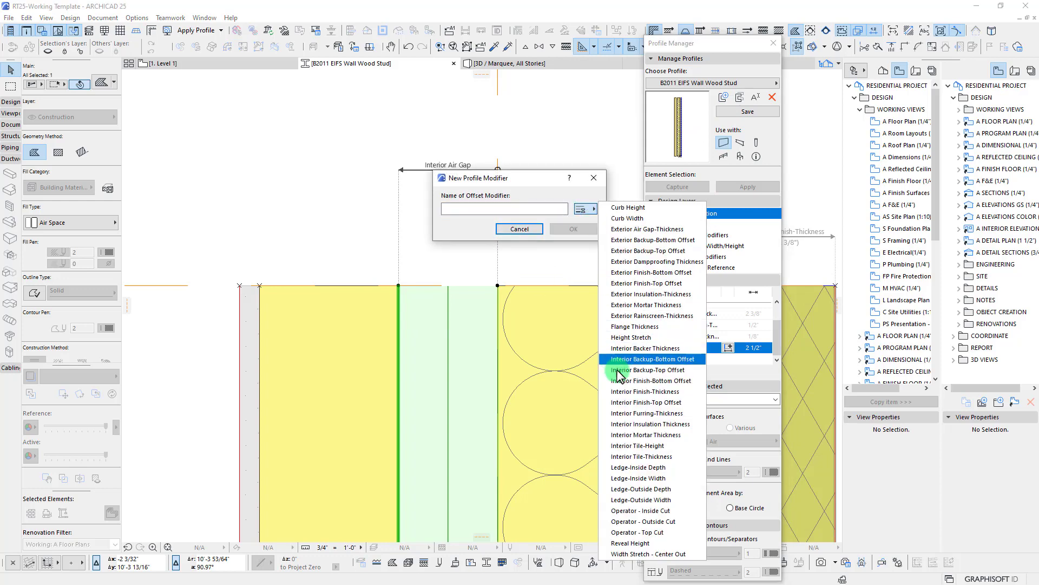
left_click(641, 413)
left_click(565, 229)
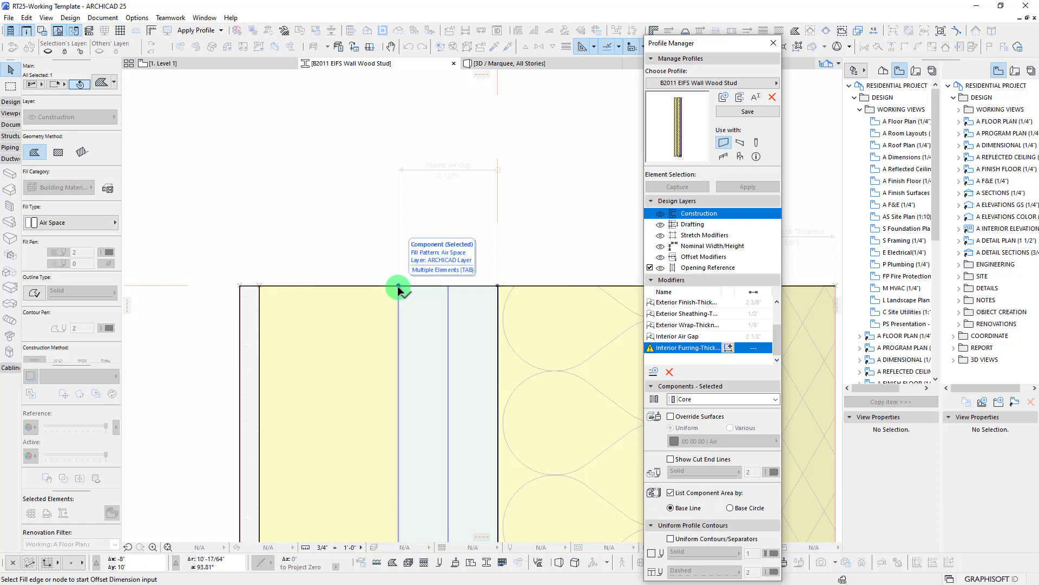
left_click(398, 286)
left_click(261, 356)
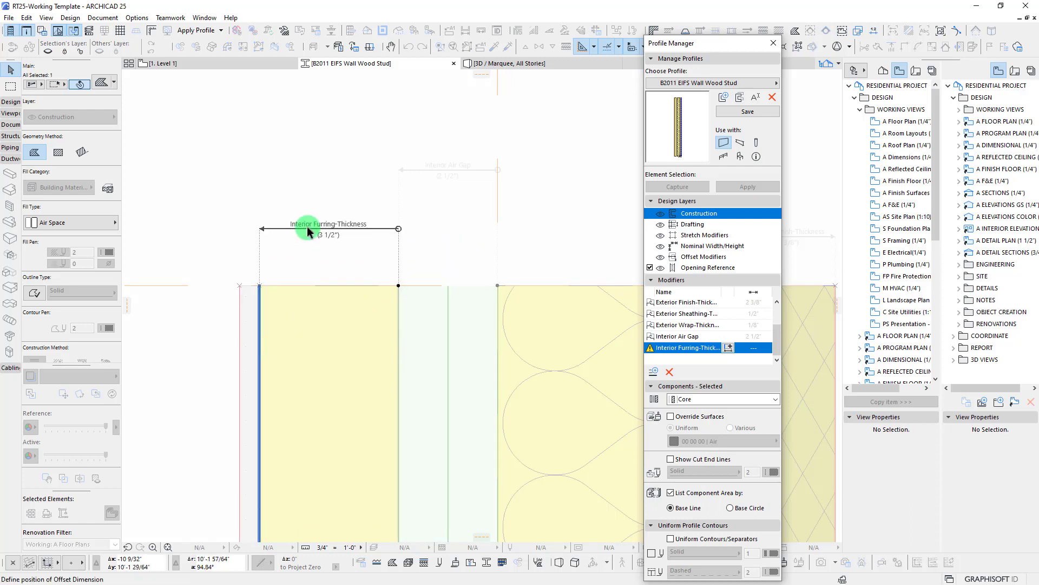
left_click(304, 222)
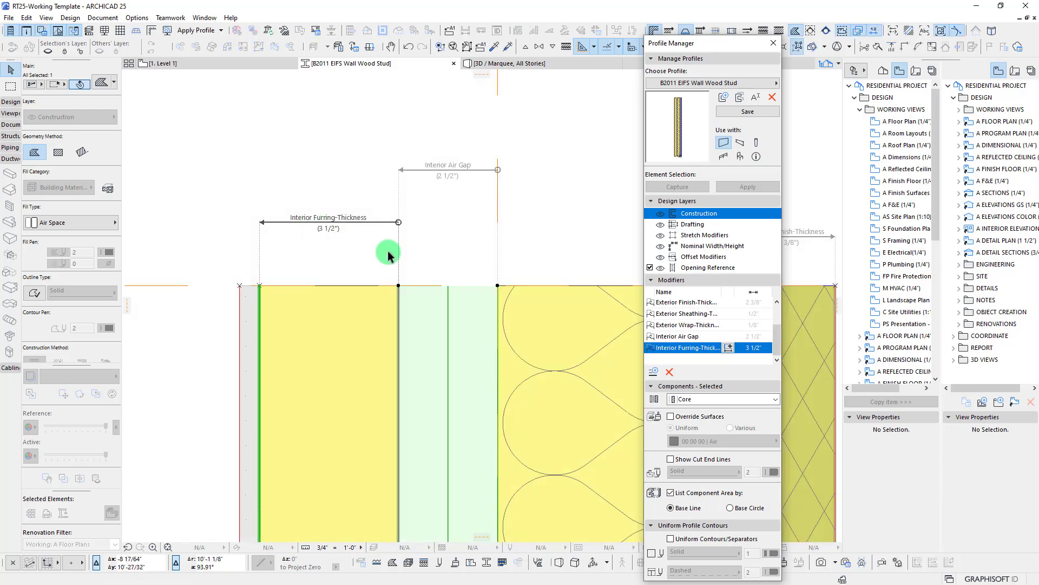
Link the interior wood framing's edge along the gypsum board to the Interior Furring-Thickness modifier.
left_click(387, 212)
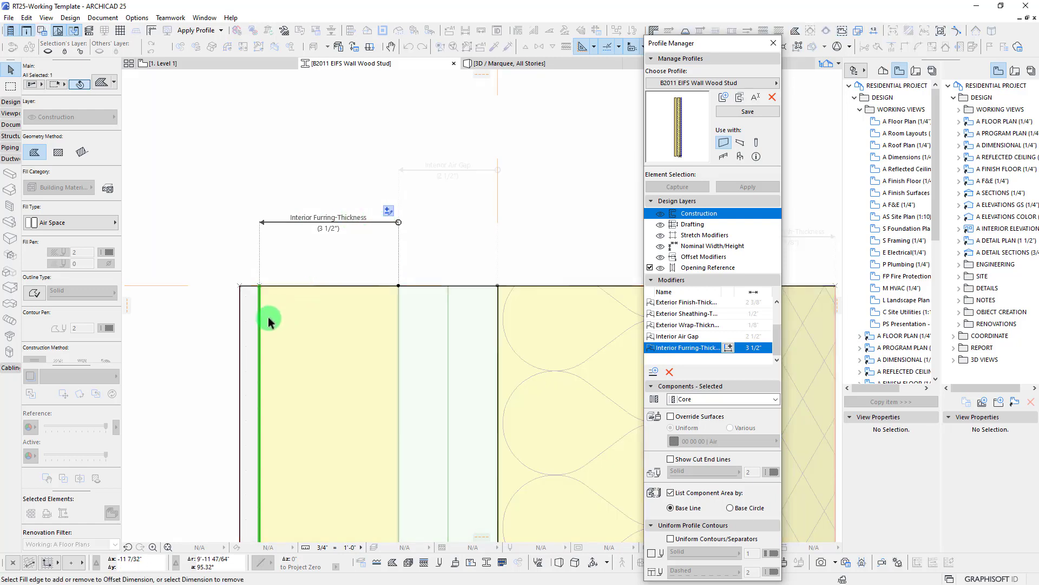
left_click(260, 318)
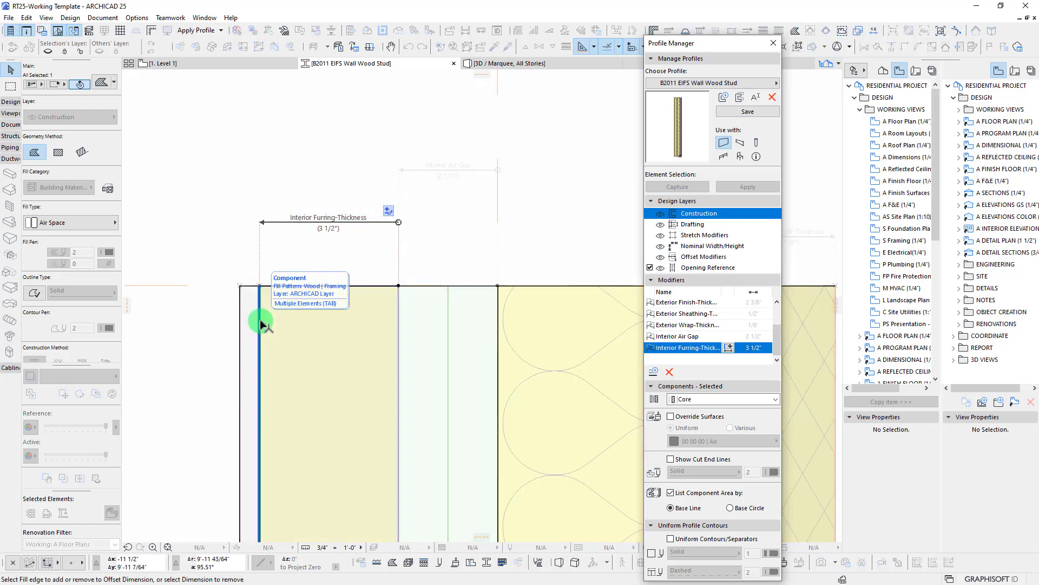
left_click(260, 320)
left_click(319, 362)
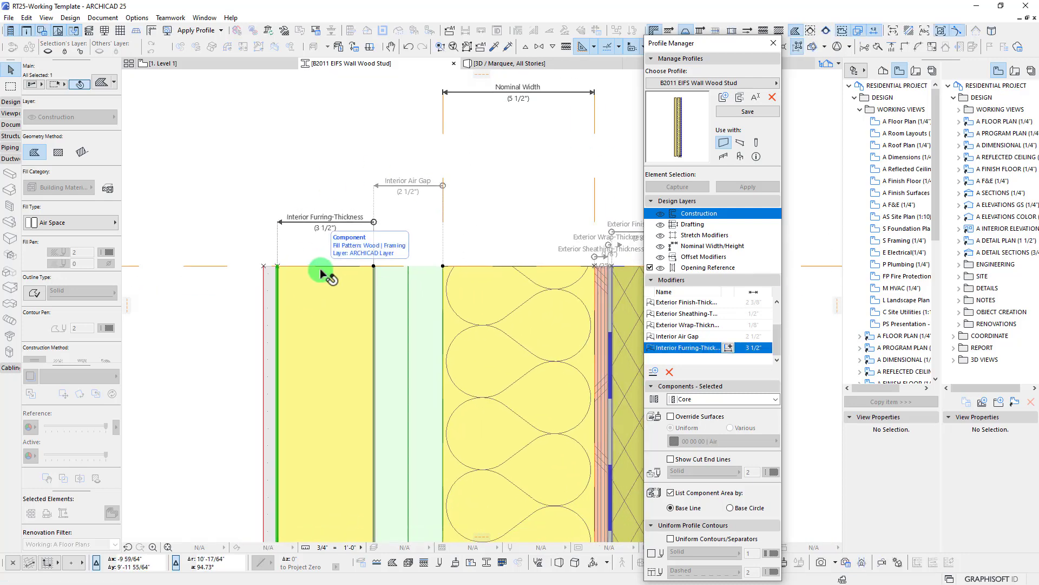
Add an Interior Finish-Thickness offset modifier spanning from the gypsum board's framing-side edge to its outer face.
middle_click_drag(290, 266, 384, 271)
left_click(657, 373)
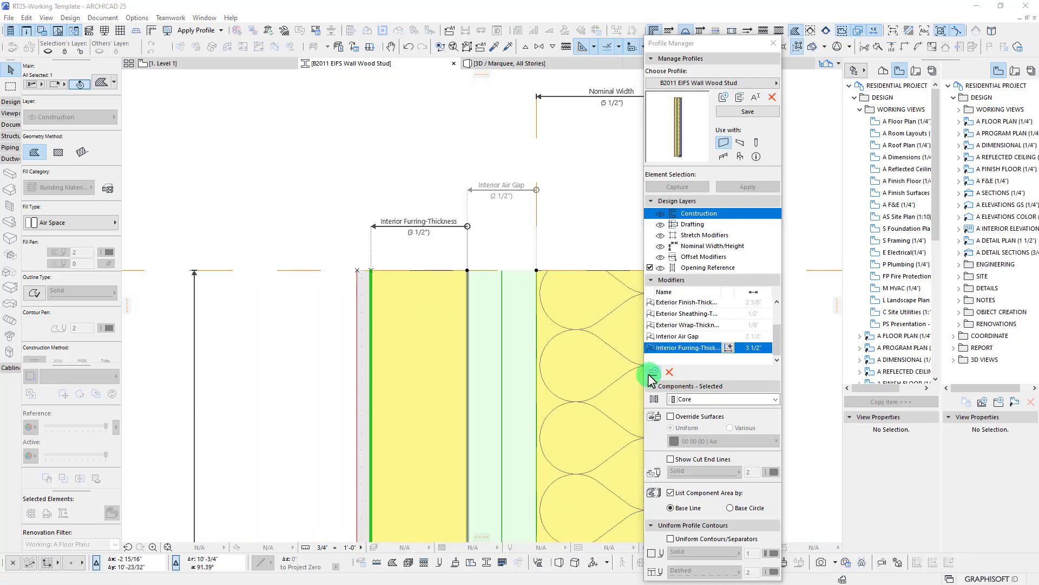
left_click(589, 209)
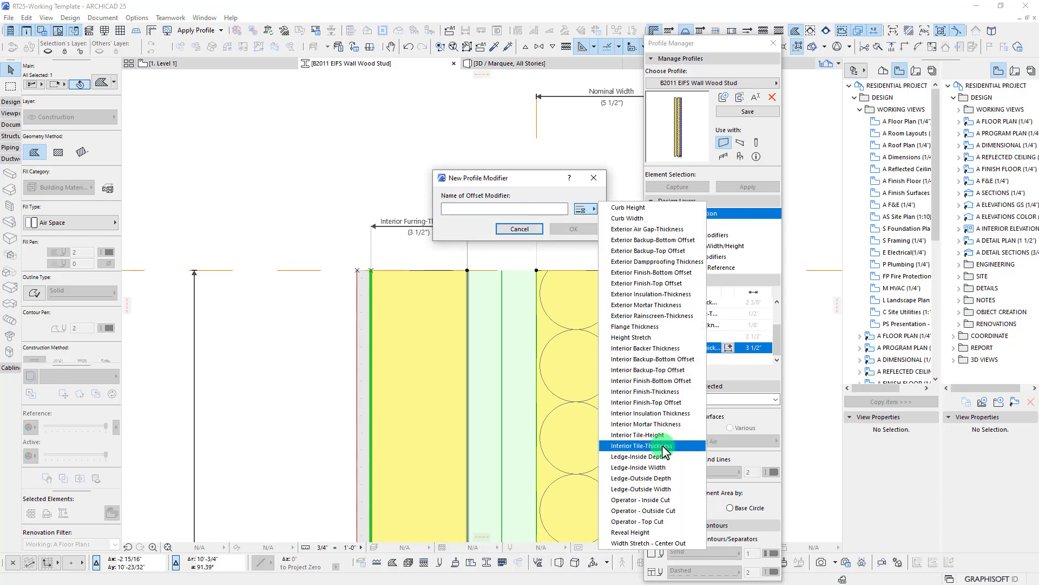
left_click(644, 391)
left_click(583, 232)
scroll(352, 279, "up", 3)
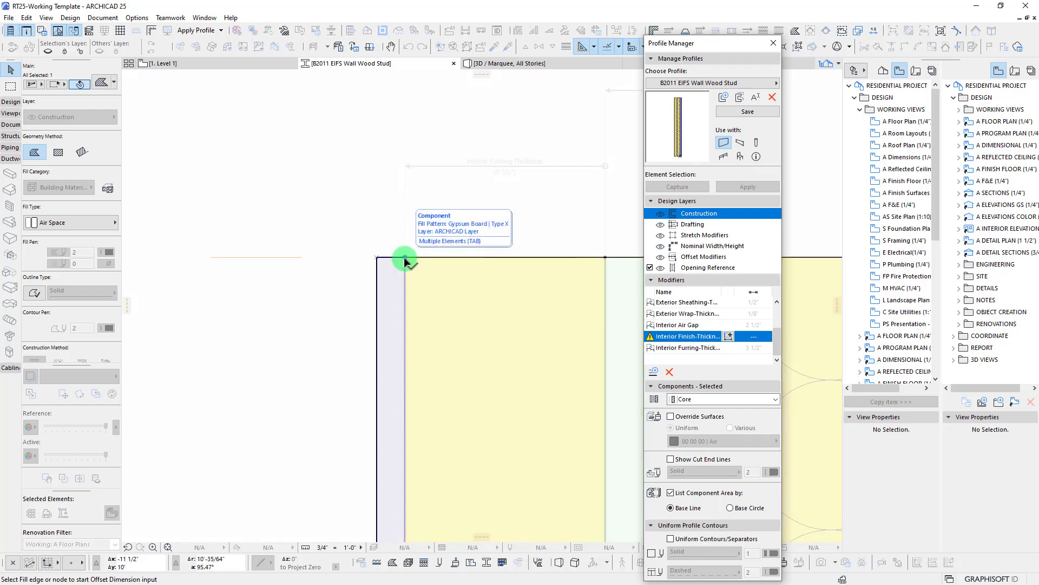
key("Tab")
left_click(405, 259)
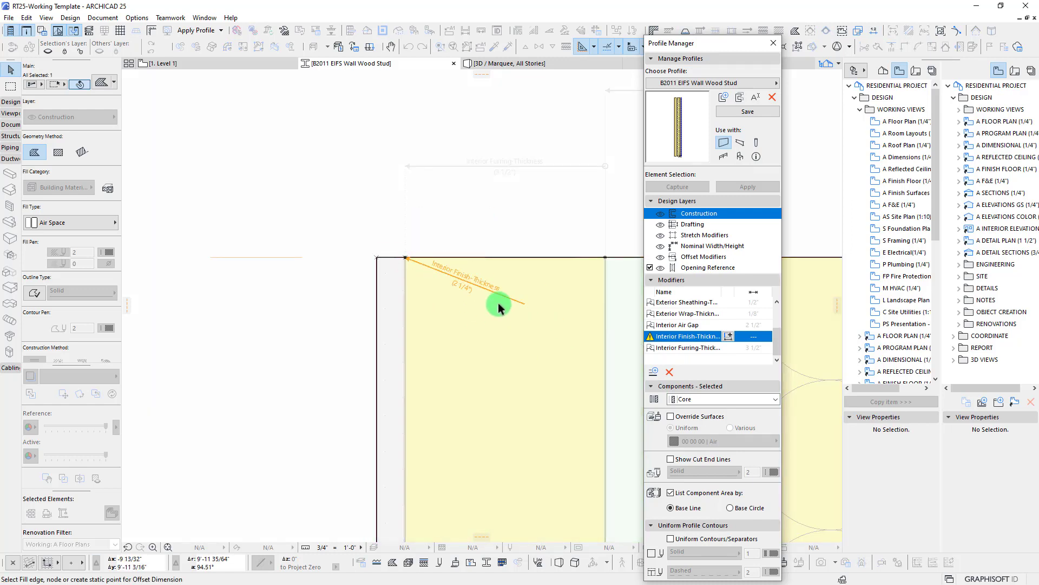
left_click(377, 311)
left_click(386, 209)
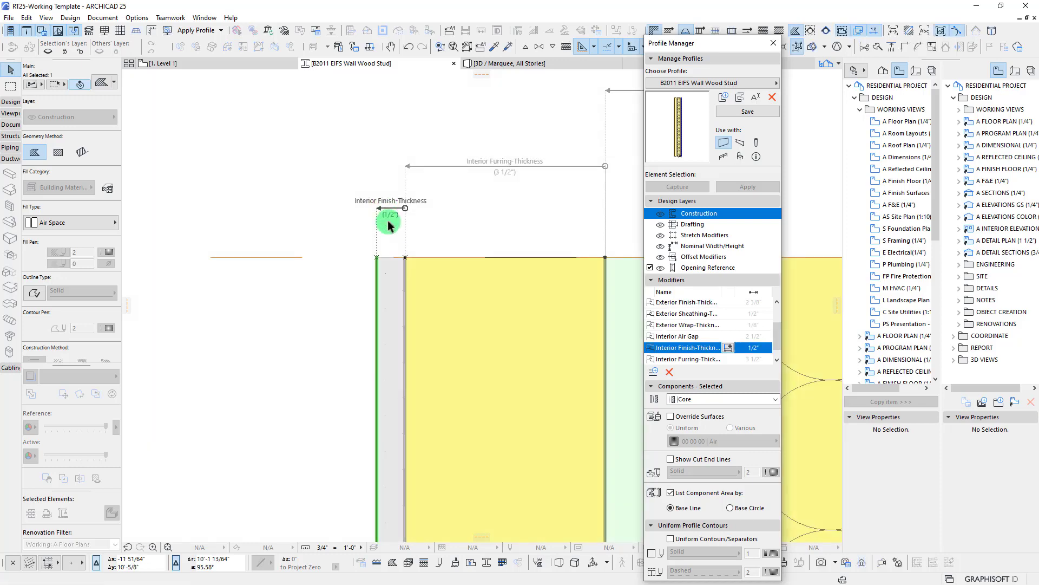
scroll(333, 292, "down", 3)
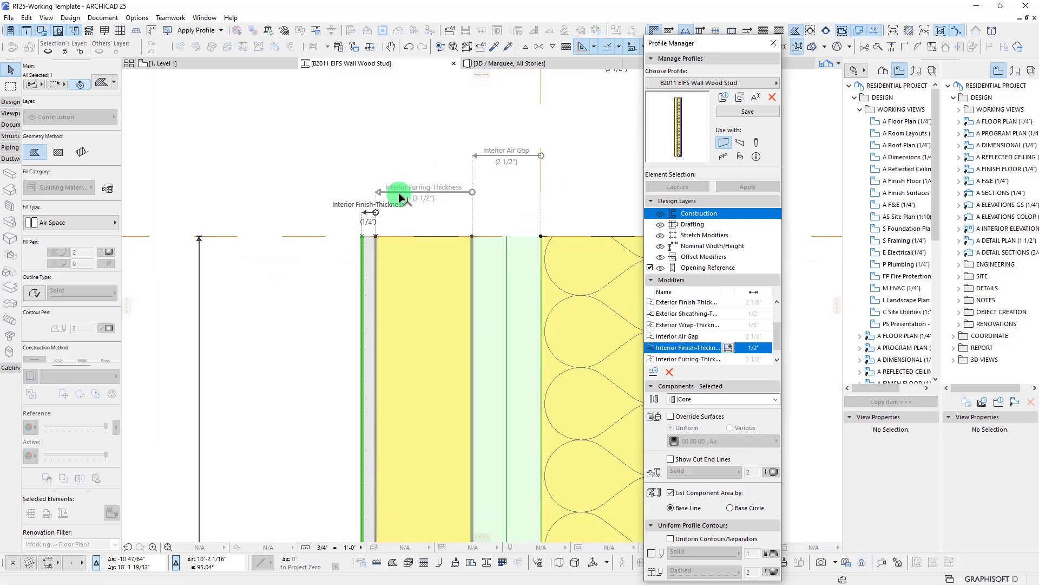
Save the profile and select the EIFS wall with the 3/4" sheathing on the Level 1 plan.
left_click(742, 111)
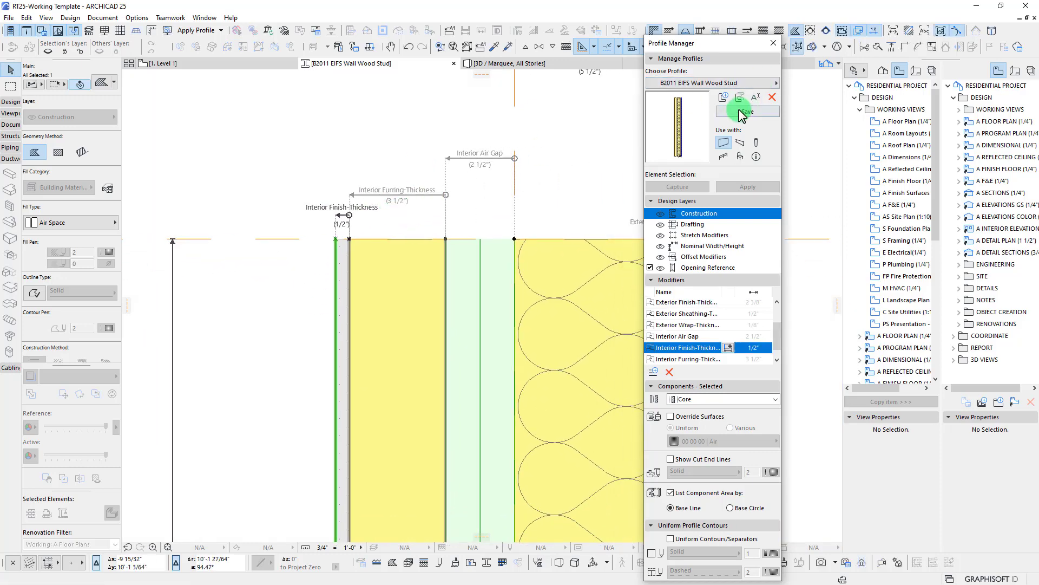
left_click(187, 64)
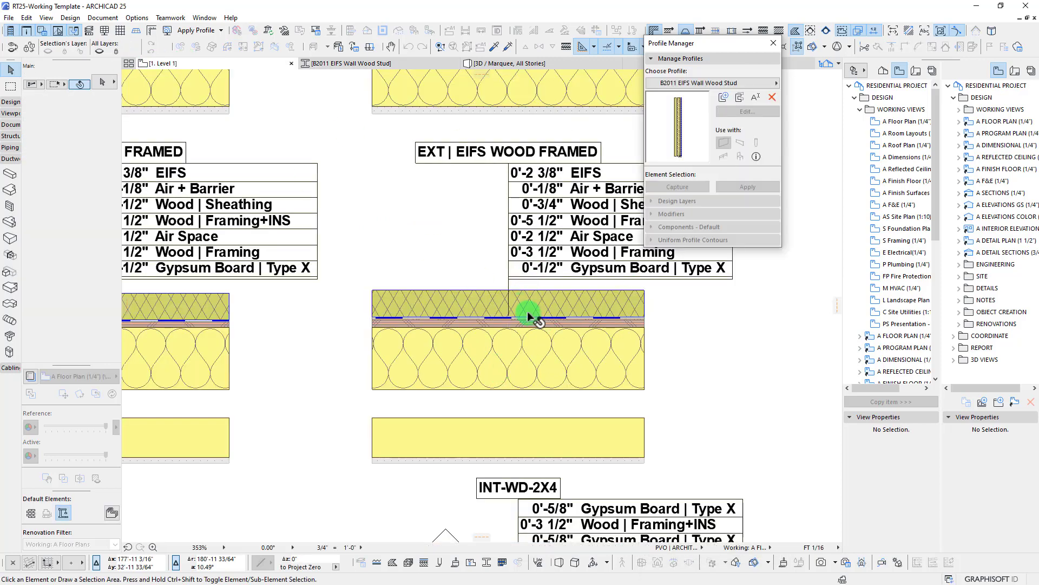
scroll(474, 308, "down", 2)
left_click(484, 334)
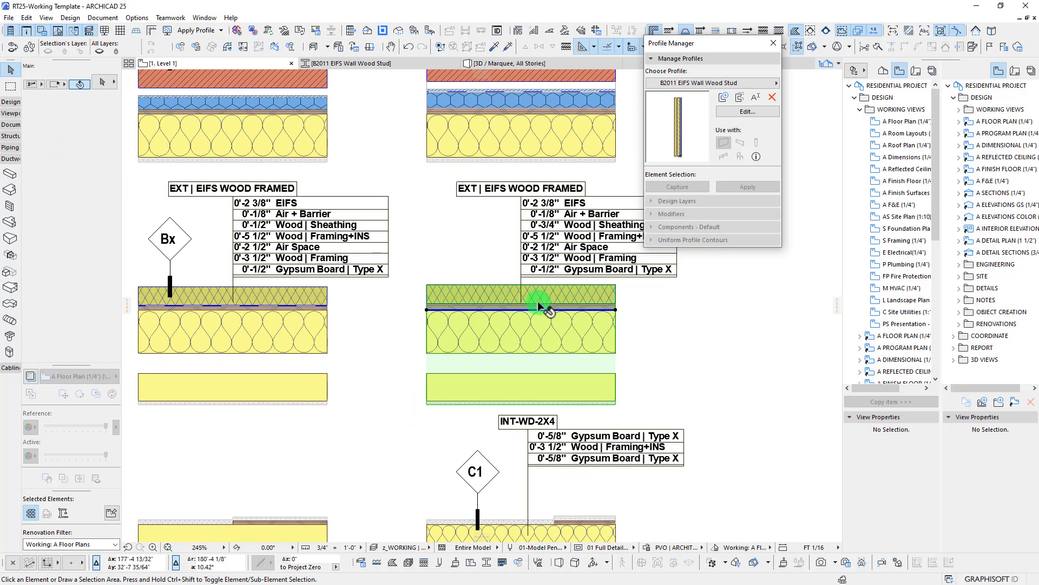
left_click(616, 309)
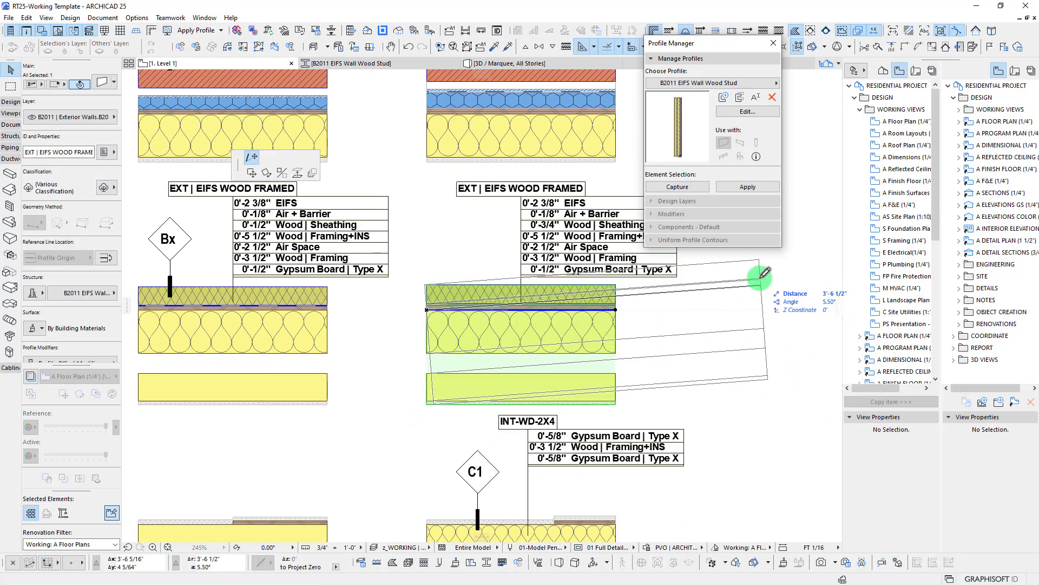
middle_click_drag(761, 278, 764, 354)
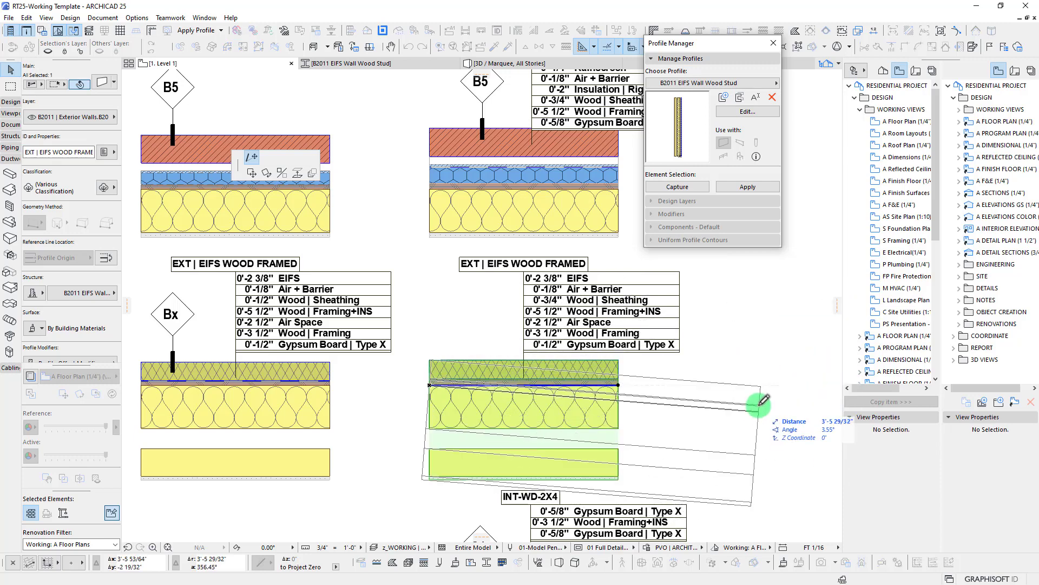
middle_click_drag(760, 405, 752, 361)
key("Escape")
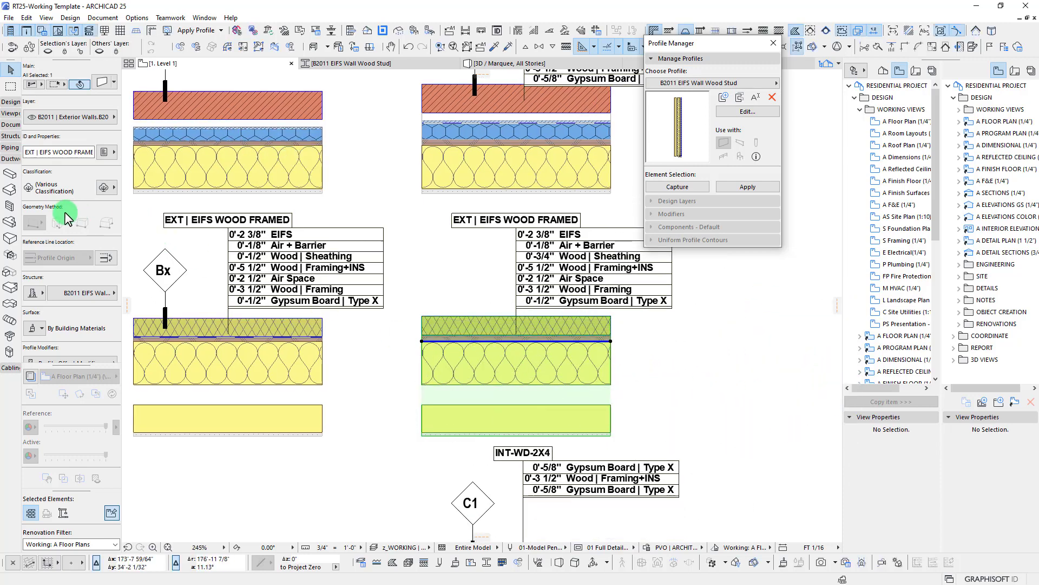
Set the selected EIFS wall's Interior Air Gap offset modifier to 0.
scroll(66, 217, "down", 3)
left_click(73, 282)
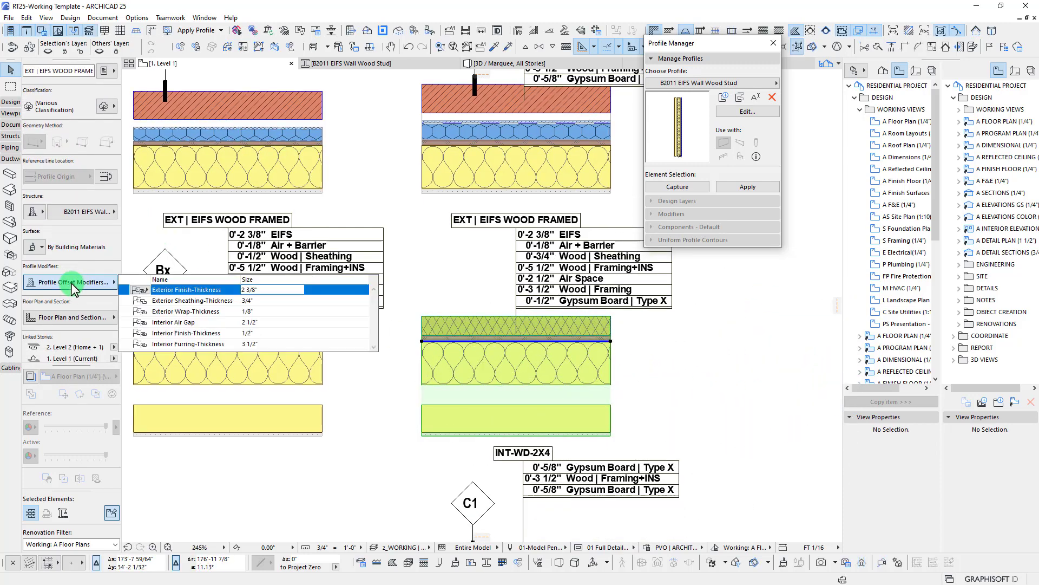
left_click(269, 322)
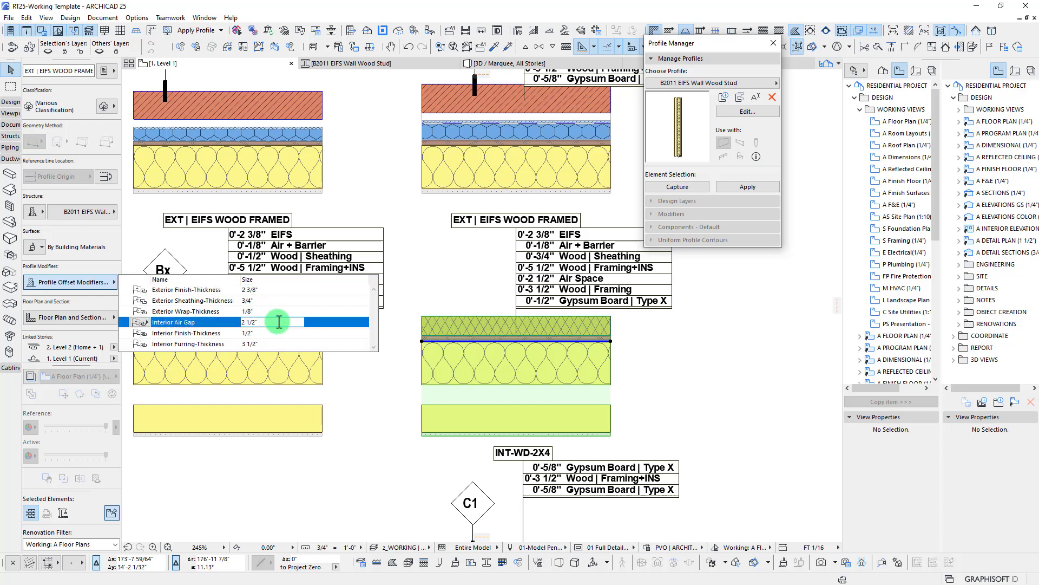
left_click(278, 321)
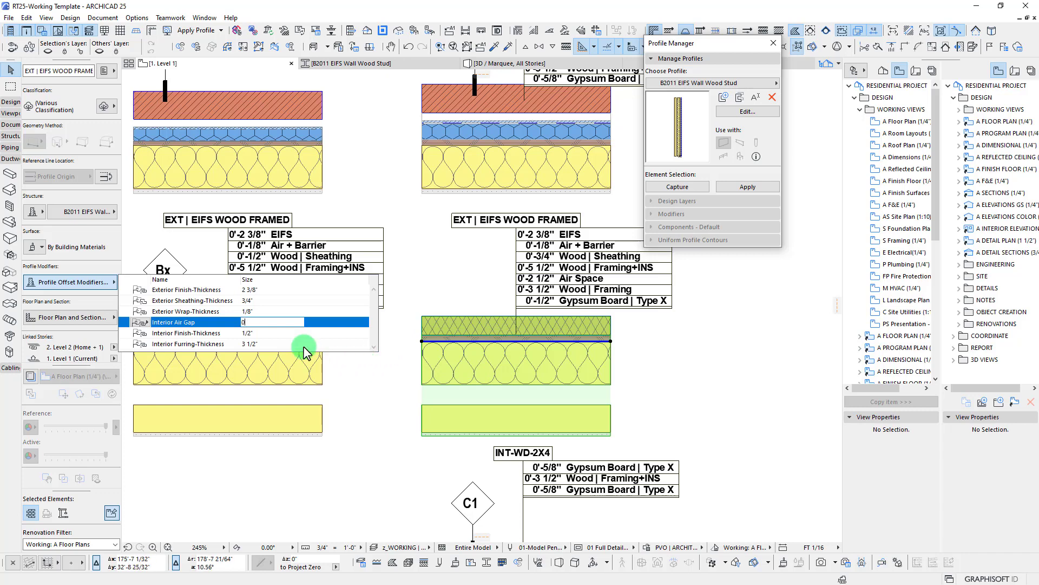
key("Return")
Set the EIFS wall's Interior Furring-Thickness to 3/4" and deselect the wall.
left_click(254, 345)
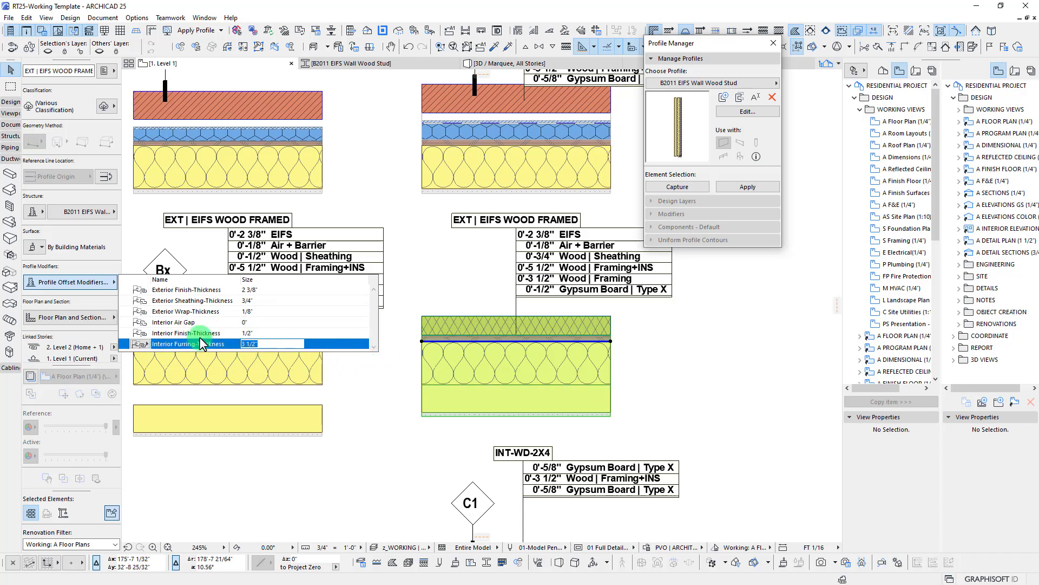
type("3/4")
key("Return")
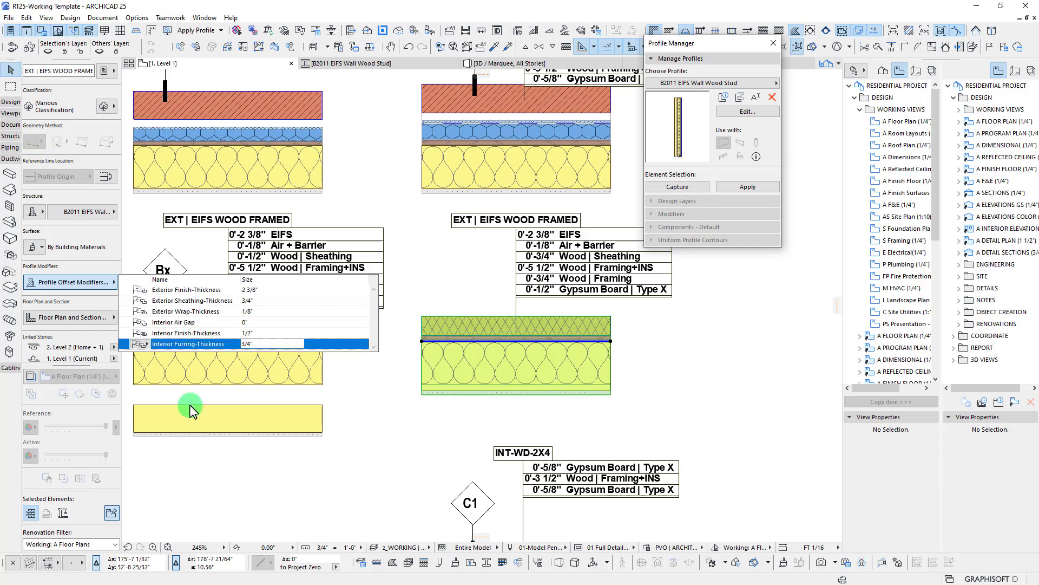
scroll(514, 331, "up", 3)
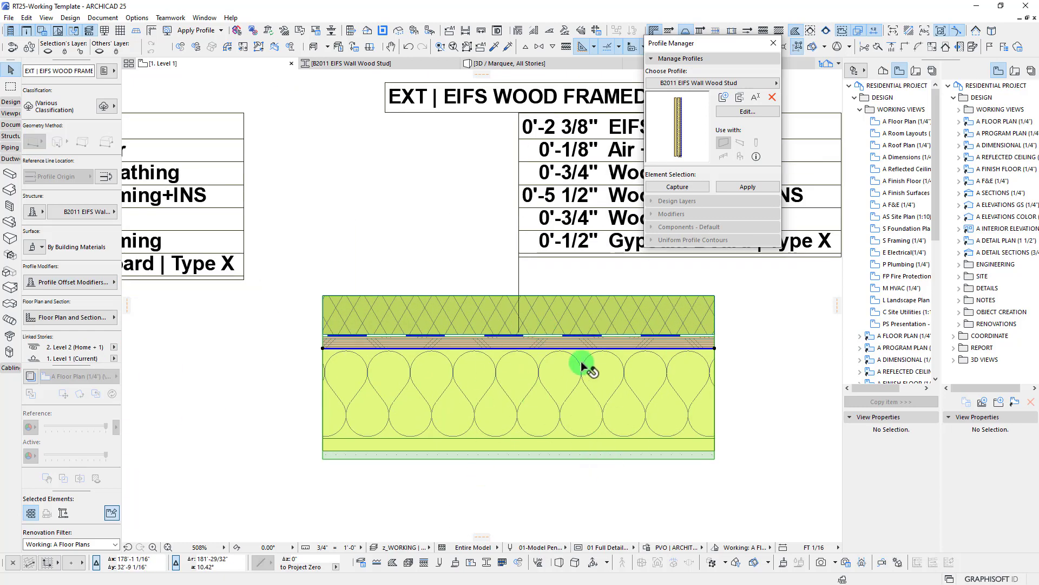
scroll(581, 367, "down", 3)
scroll(469, 382, "up", 1)
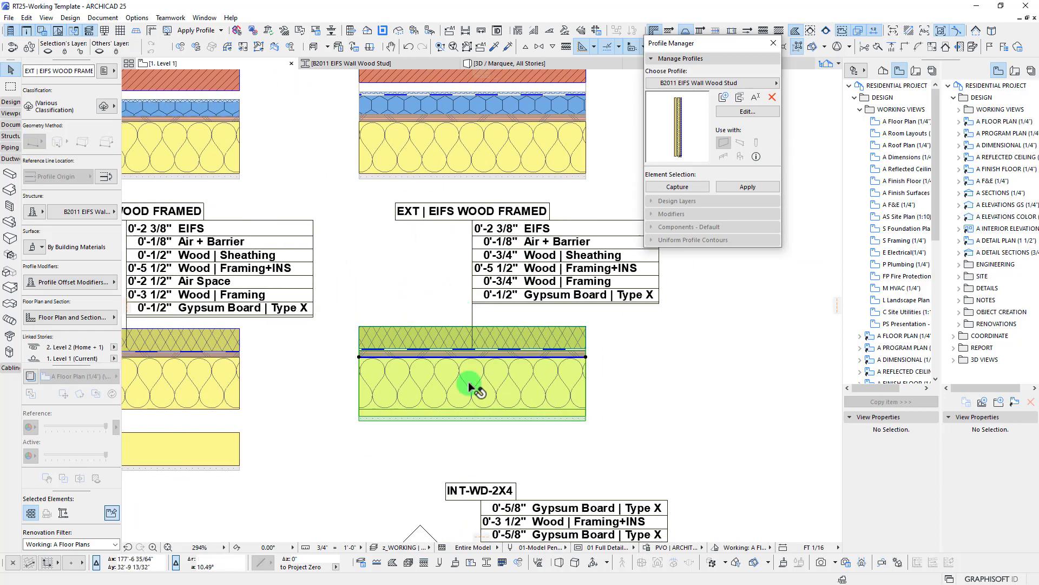
middle_click_drag(467, 409, 500, 402)
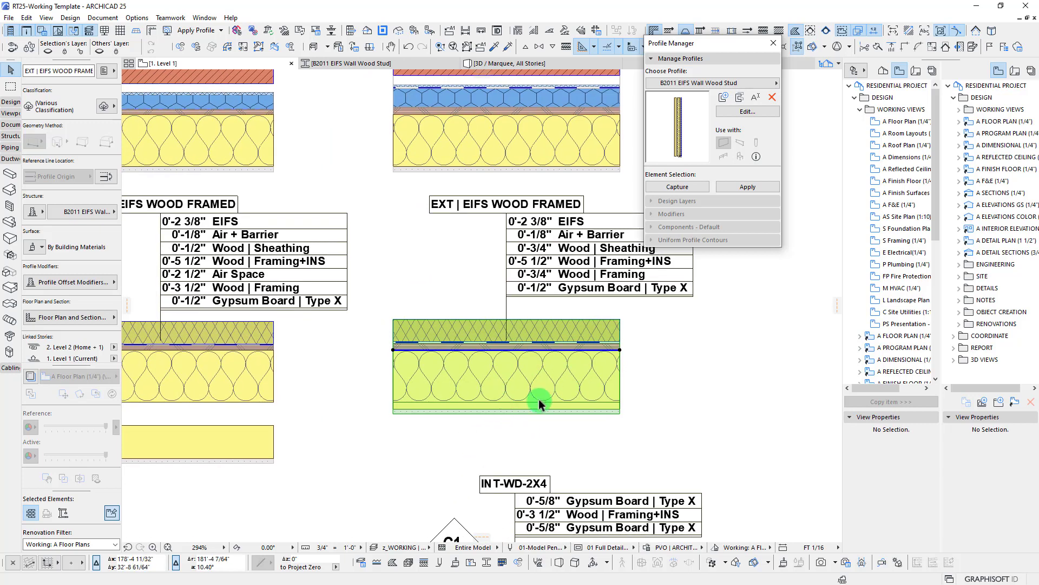
key("Escape")
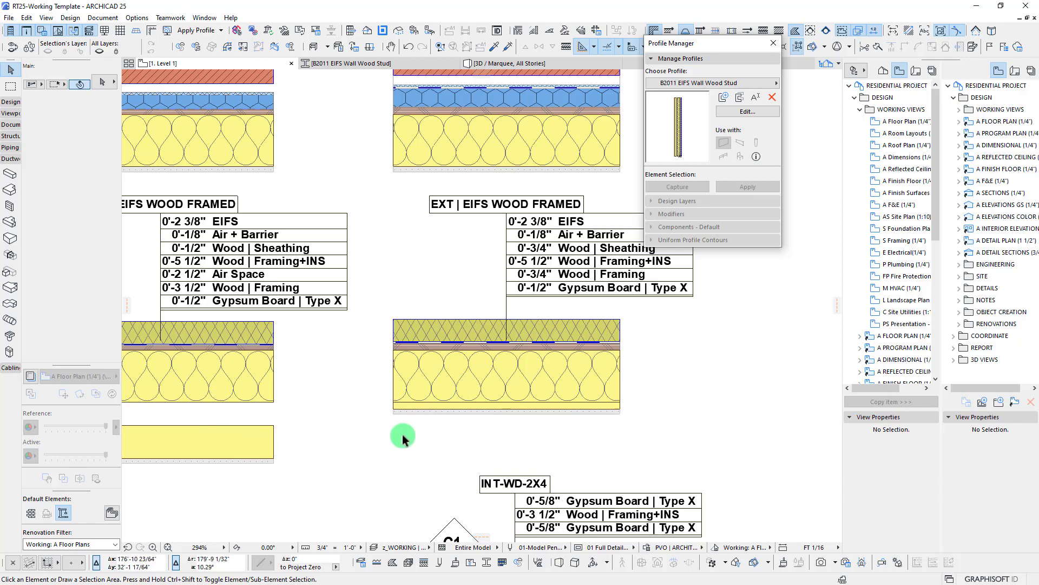
Undo the EIFS wall's Interior Furring-Thickness and Interior Air Gap changes and deselect the wall.
scroll(599, 432, "down", 2)
scroll(485, 361, "up", 1)
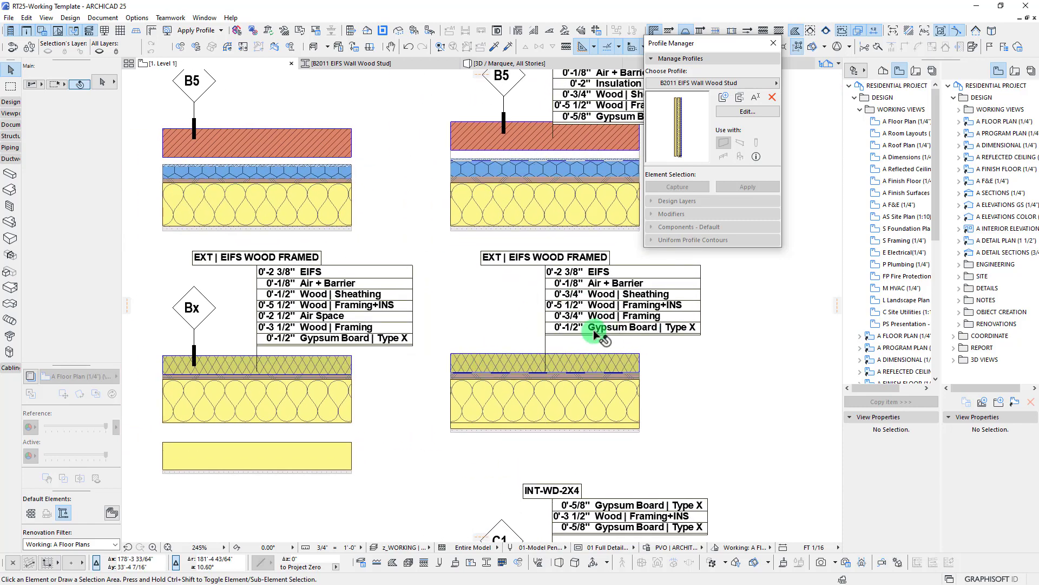
middle_click_drag(517, 410, 515, 366)
key("ctrl+z")
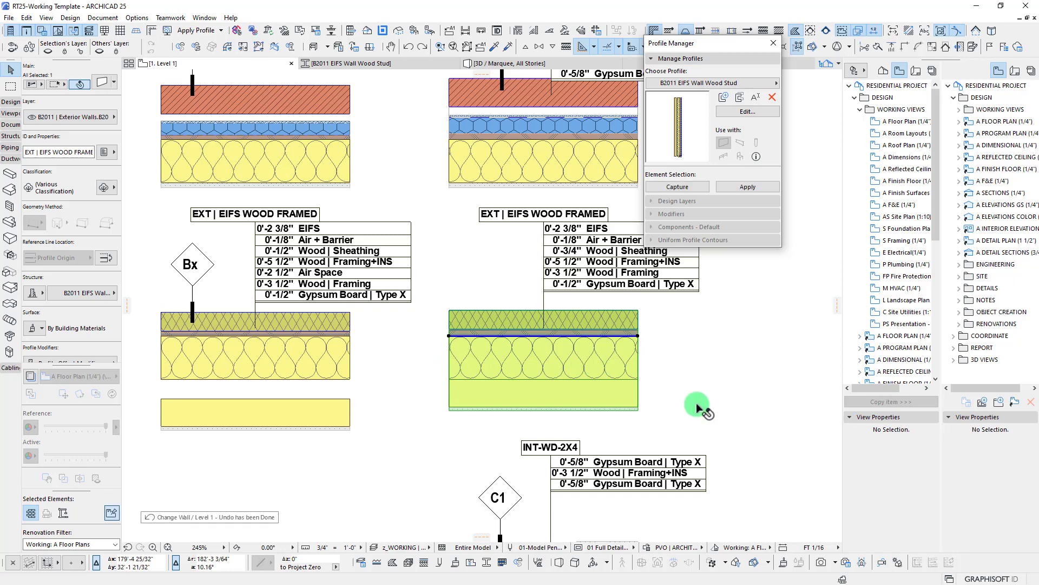
scroll(587, 372, "up", 2)
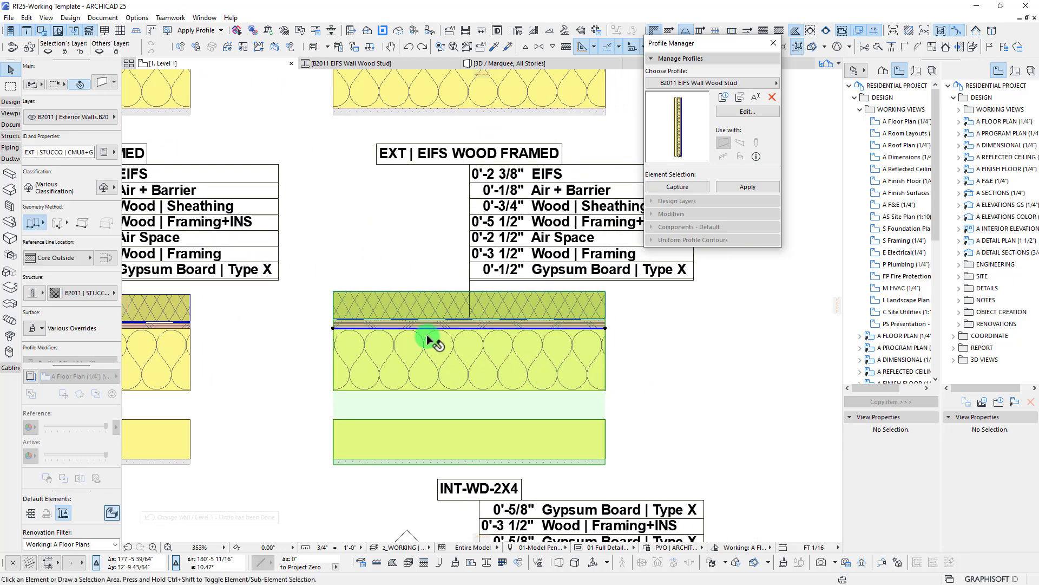
key("Escape")
scroll(447, 388, "down", 2)
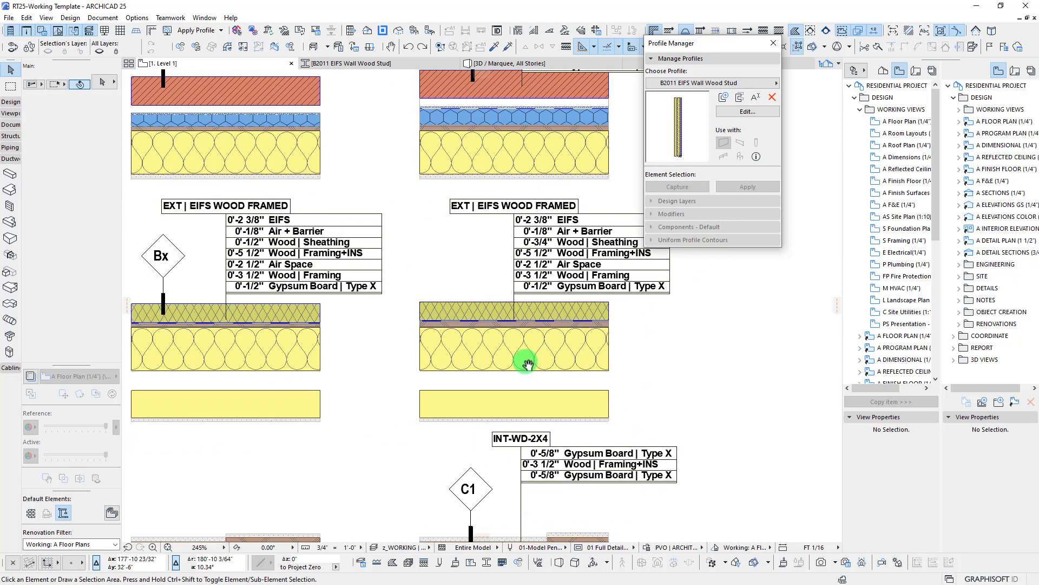
Select the EIFS wall with the 3/4" sheathing on the Level 1 plan and set its wall thickness to 7 1/4".
left_click(529, 364)
scroll(59, 268, "down", 5)
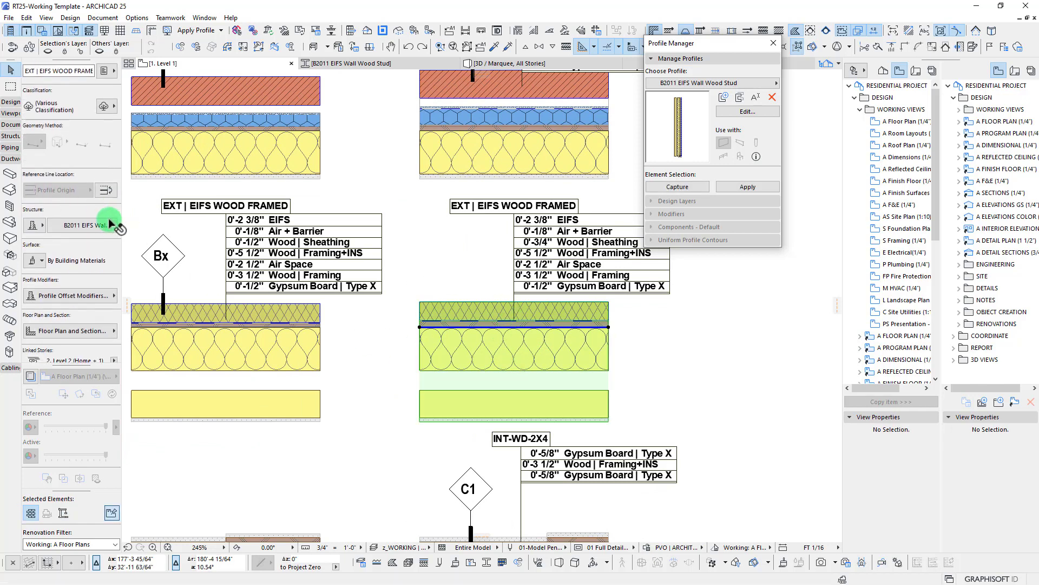
left_click(55, 341)
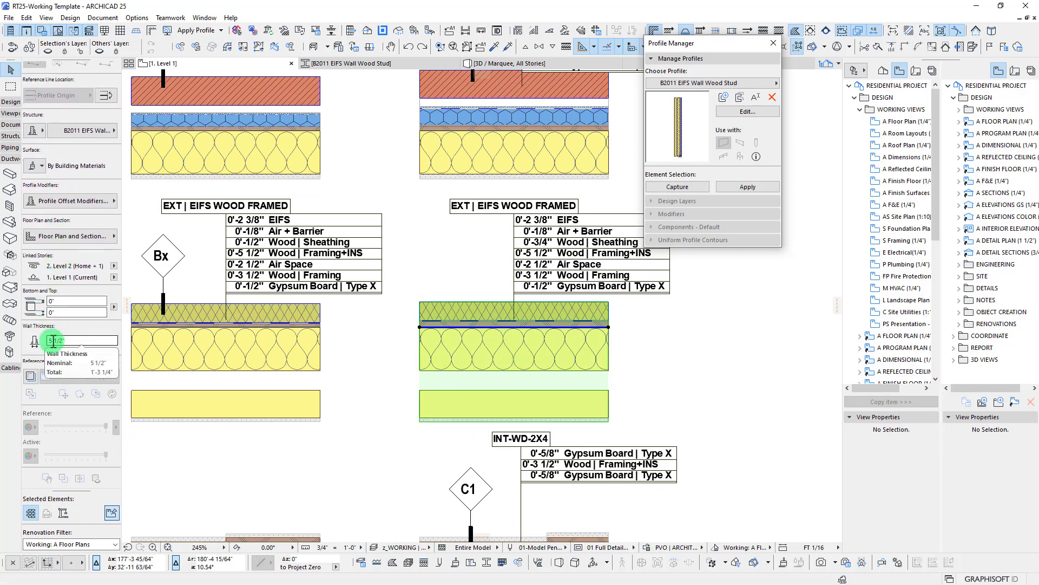
left_click(54, 340)
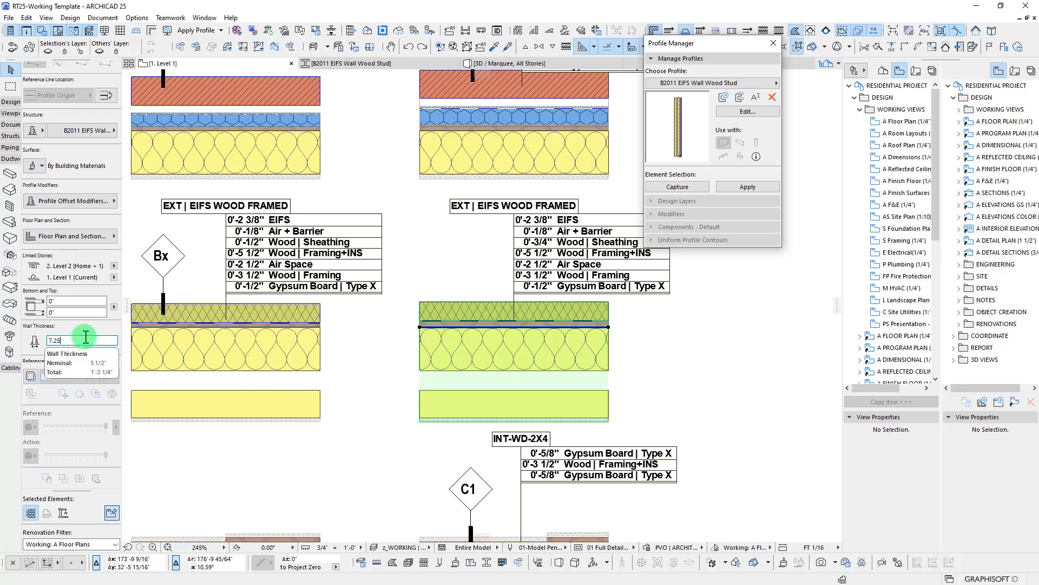
key("Return")
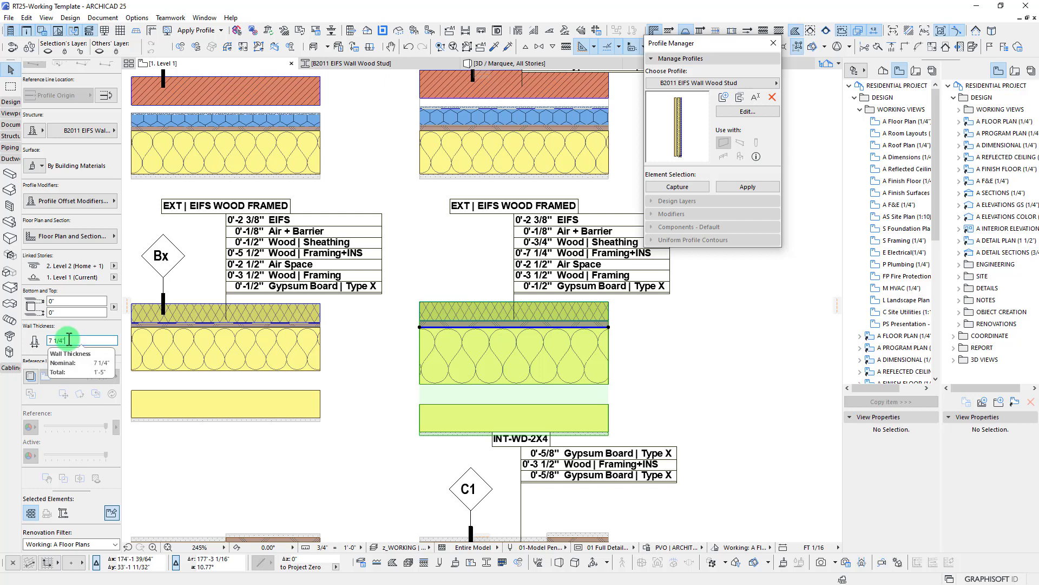
Set the EIFS wall's thickness back to 5 1/2" and deselect the wall.
left_click_drag(71, 340, 22, 343)
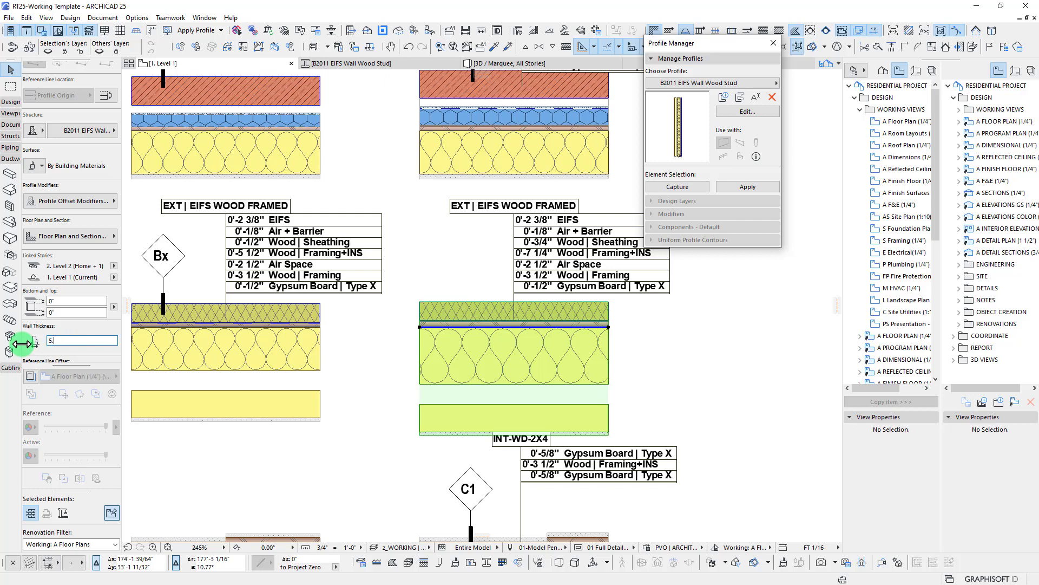
type("5.5")
key("Return")
middle_click_drag(603, 444, 600, 452)
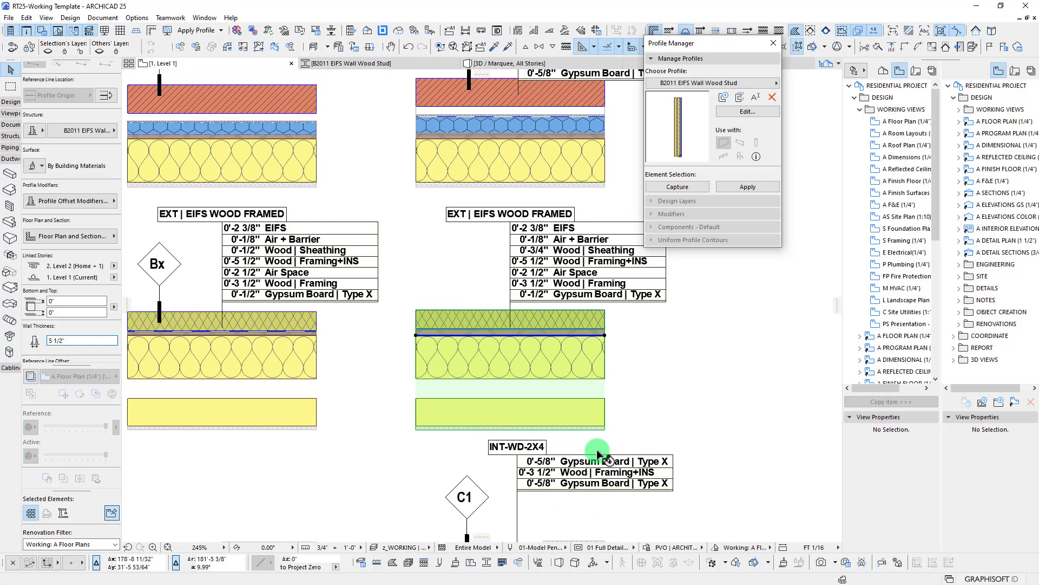
key("Escape")
key("Escape")
scroll(585, 373, "down", 2)
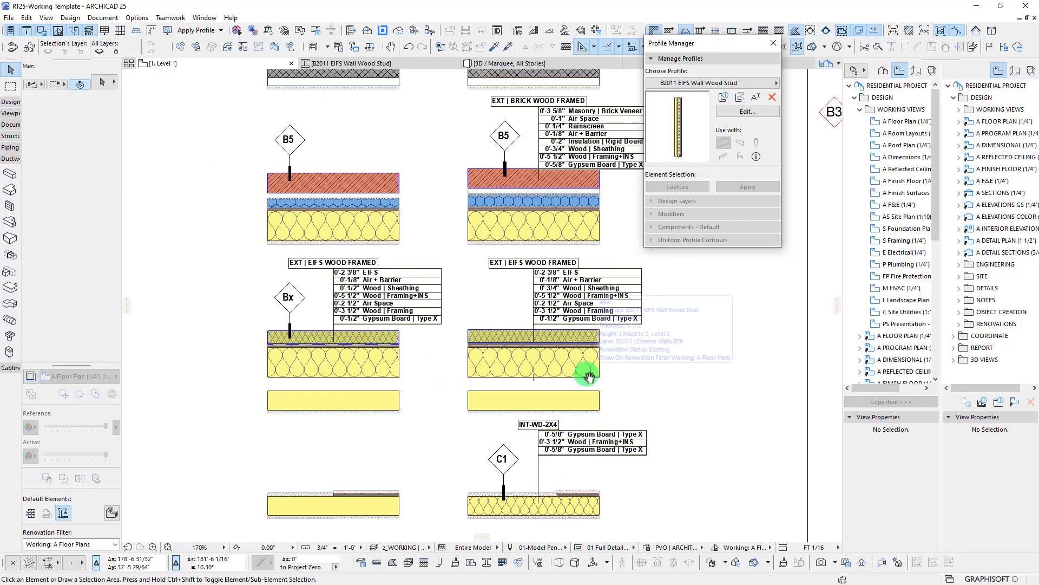
Switch to the 3D view and select the sample EIFS wood-framed wall near its top end.
middle_click_drag(558, 375, 547, 367)
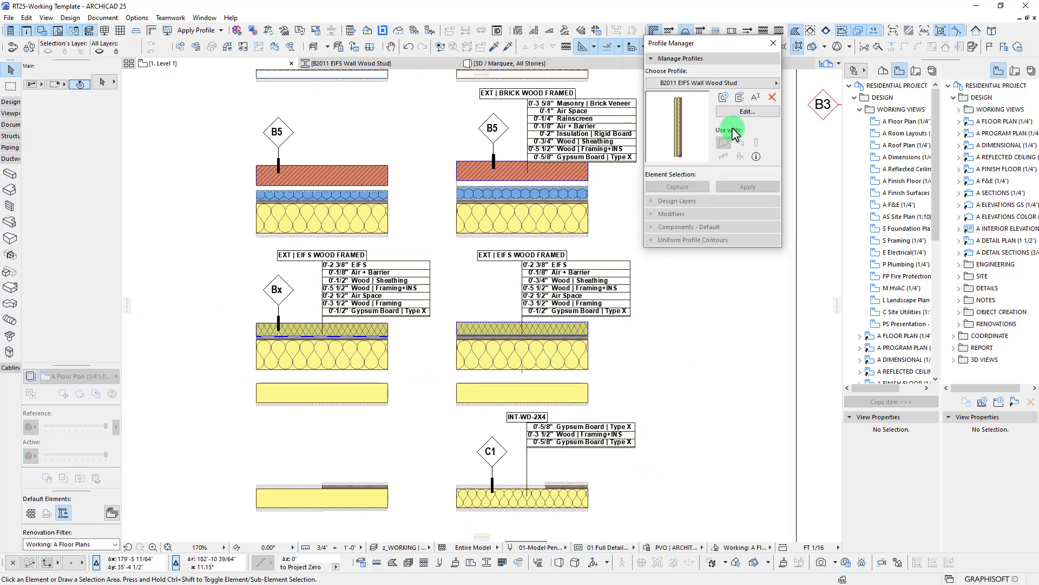
left_click(460, 359)
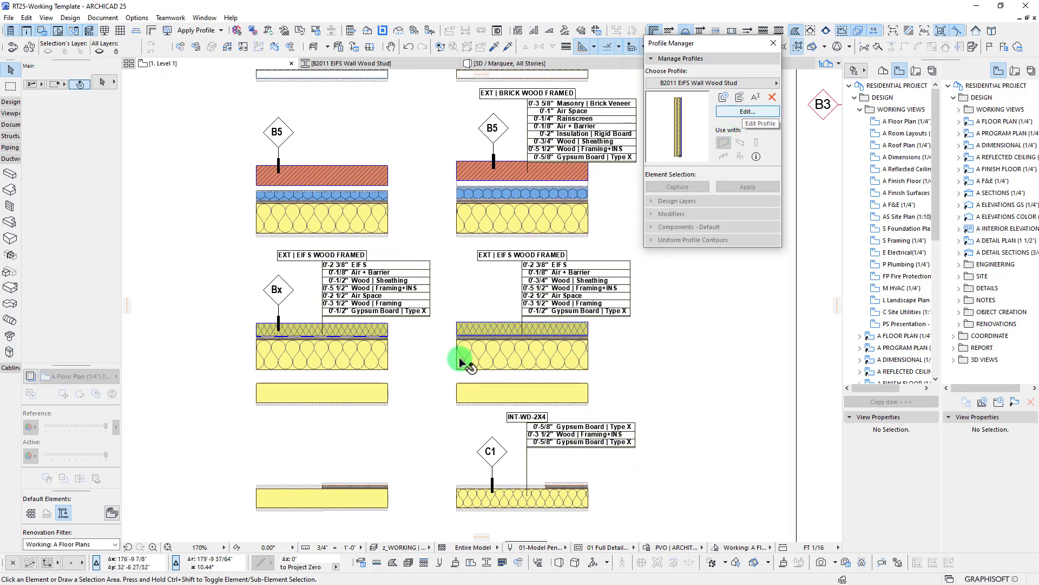
left_click(492, 61)
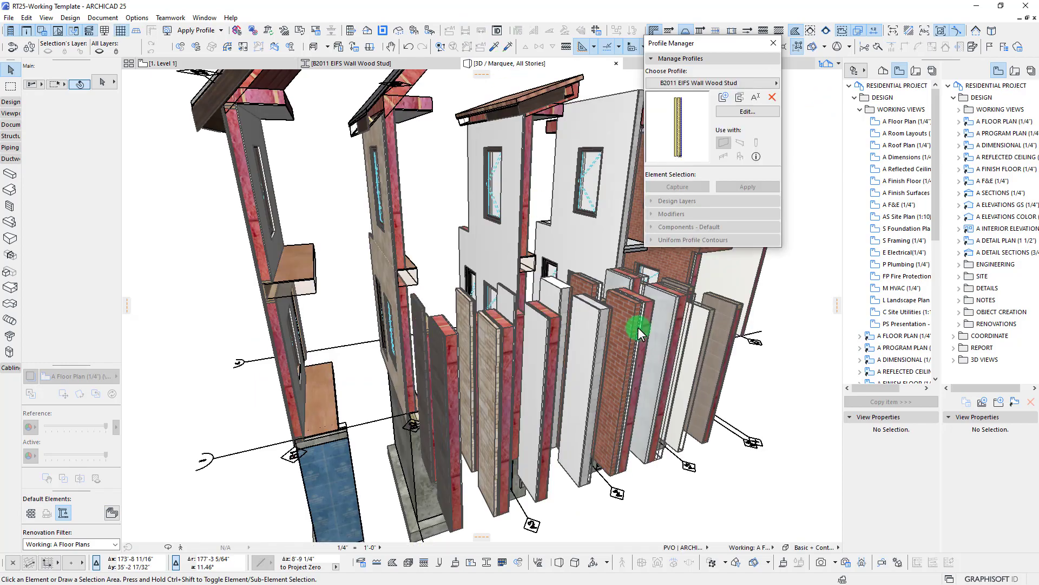
scroll(638, 327, "up", 10)
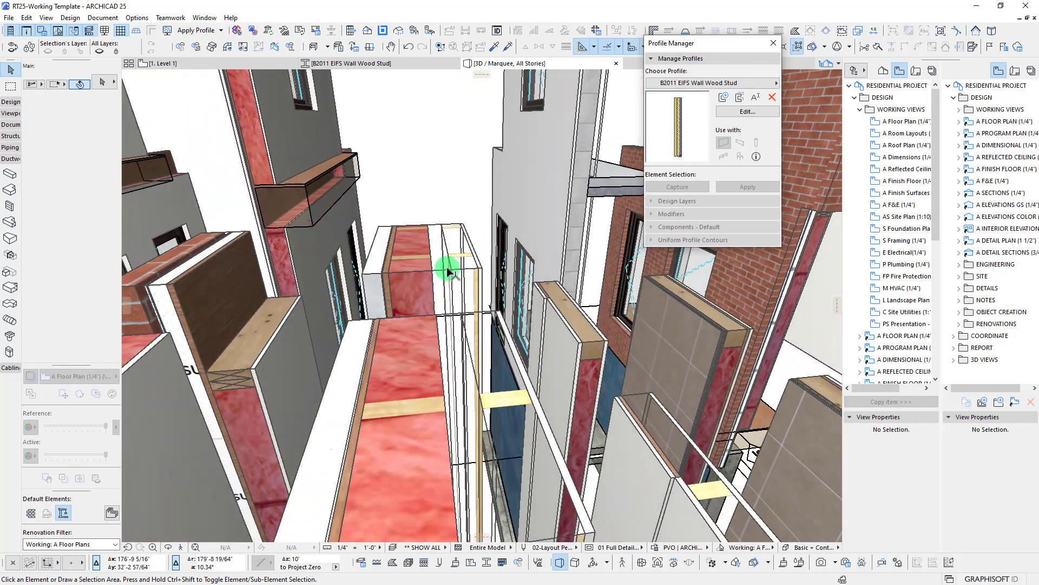
left_click(448, 271)
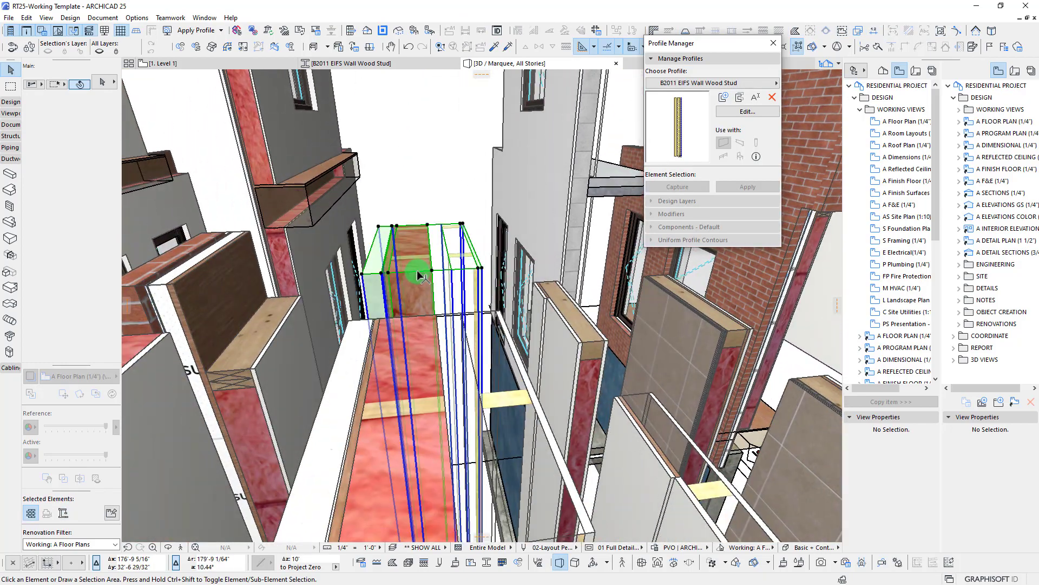
scroll(492, 285, "up", 5)
scroll(486, 285, "up", 5)
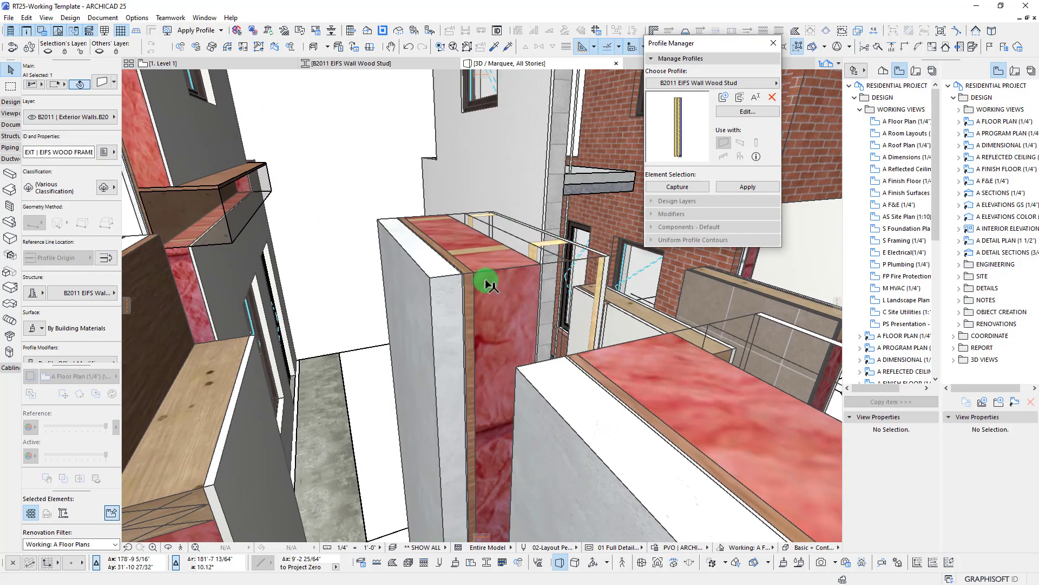
scroll(494, 294, "down", 4)
middle_click_drag(570, 298, 390, 343, "shift")
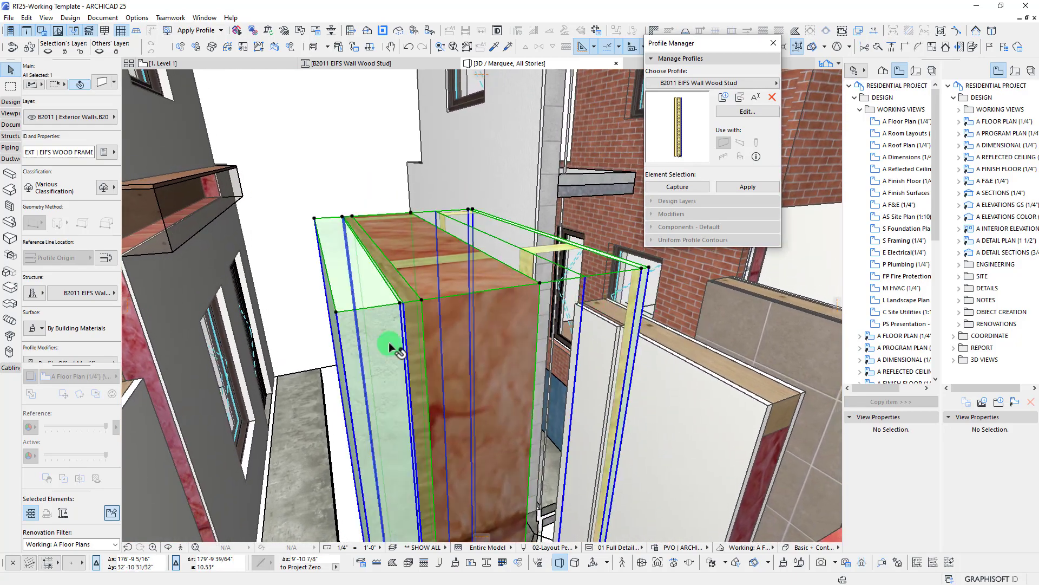
Try to offset the outer edge of the EIFS wall's exterior finish graphically in the 3D view.
left_click(346, 339)
left_click(346, 339)
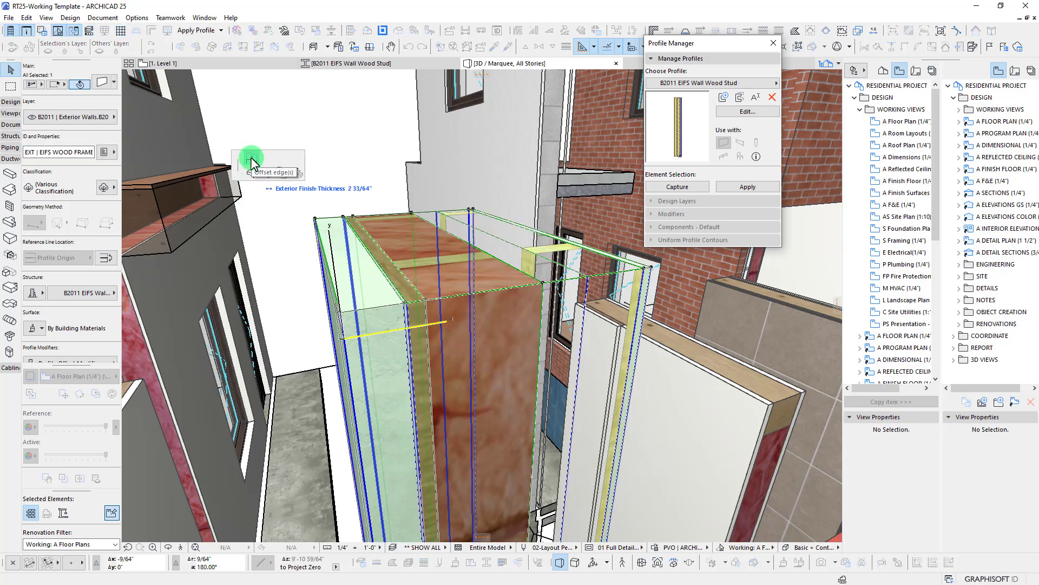
left_click(330, 333)
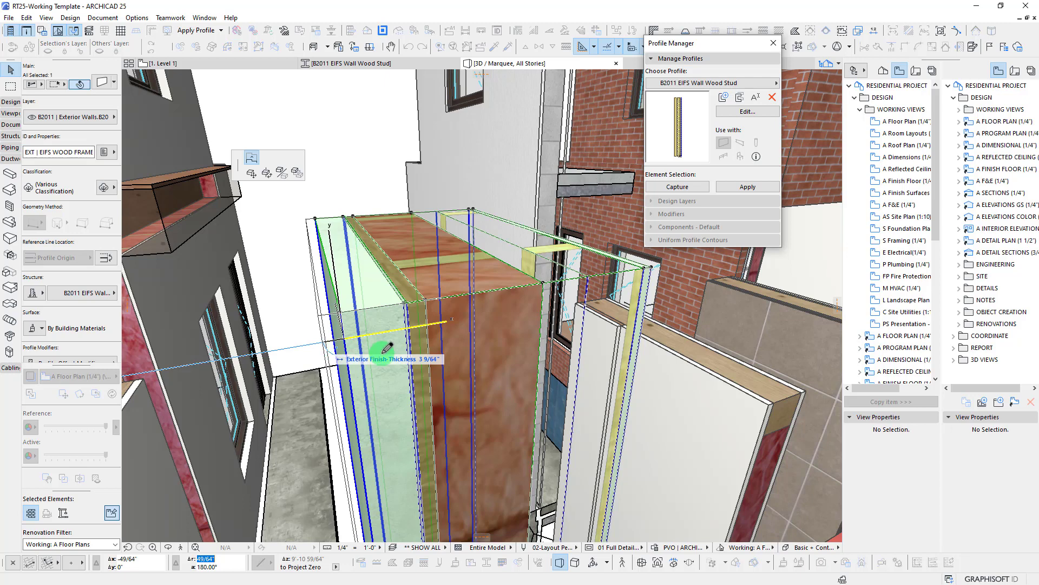
left_click(348, 333)
middle_click_drag(566, 312, 545, 334)
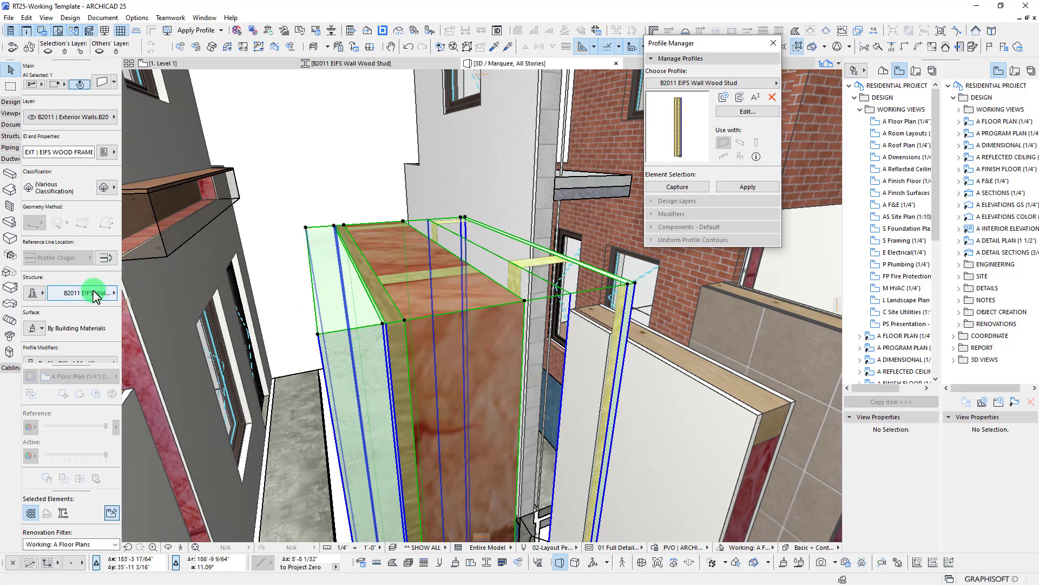
Set the selected EIFS wall's Exterior Finish-Thickness offset modifier to 3" and deselect the wall.
scroll(106, 293, "down", 3)
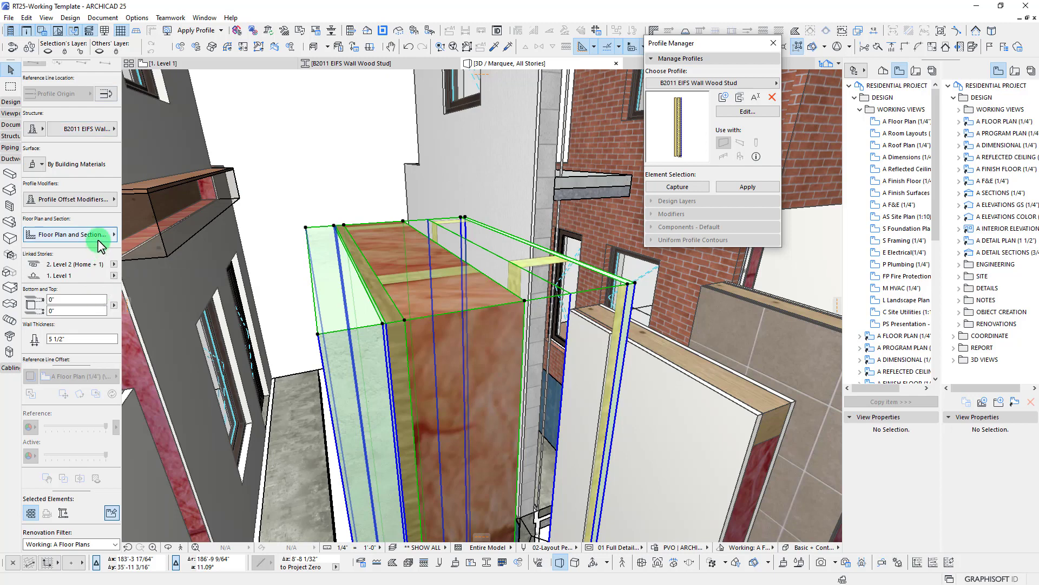
scroll(92, 233, "down", 3)
left_click(100, 77)
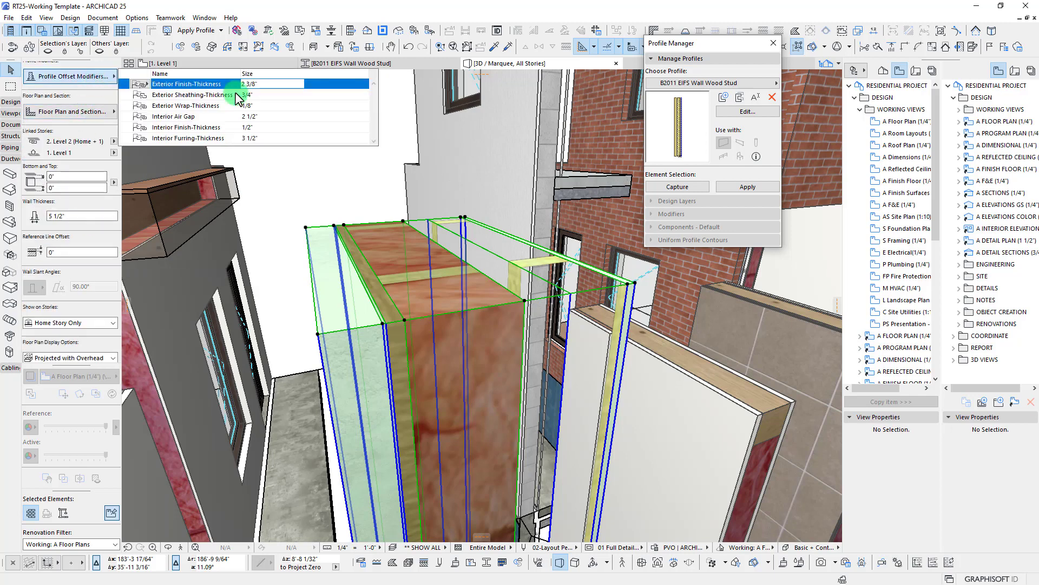
left_click(263, 139)
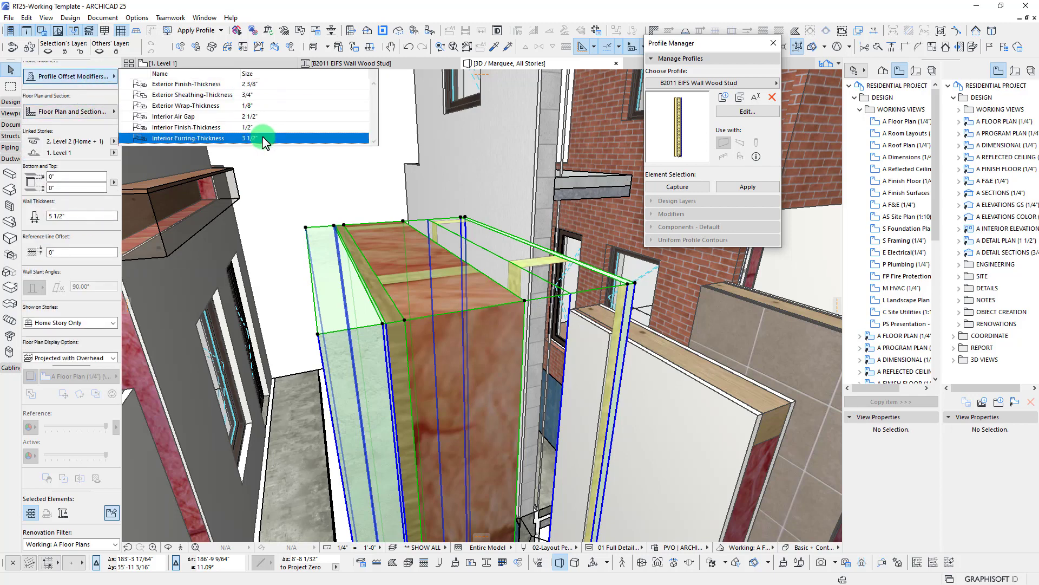
left_click(260, 85)
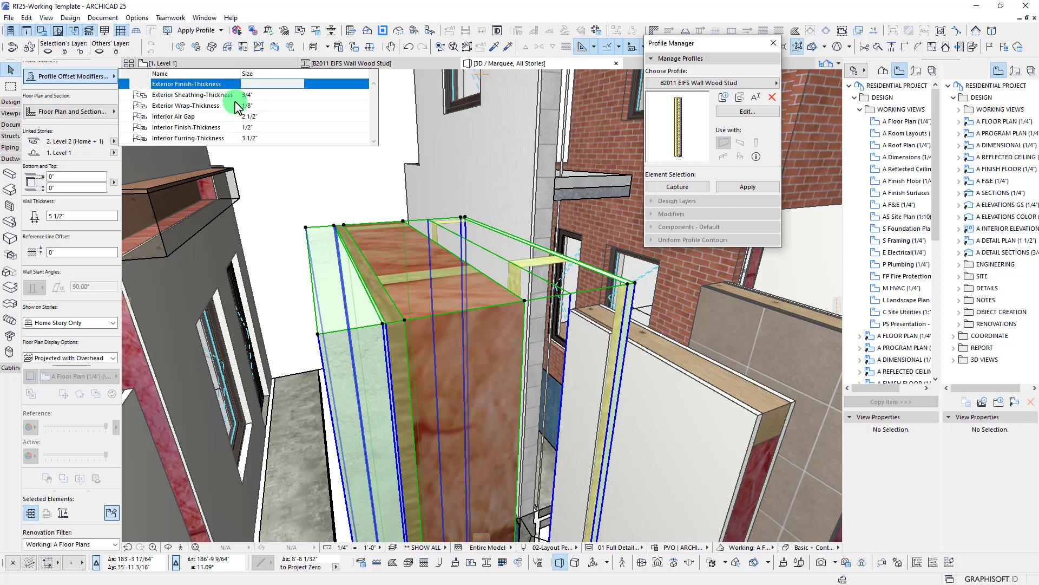
type("3")
middle_click_drag(612, 328, 485, 300, "shift")
key("Escape")
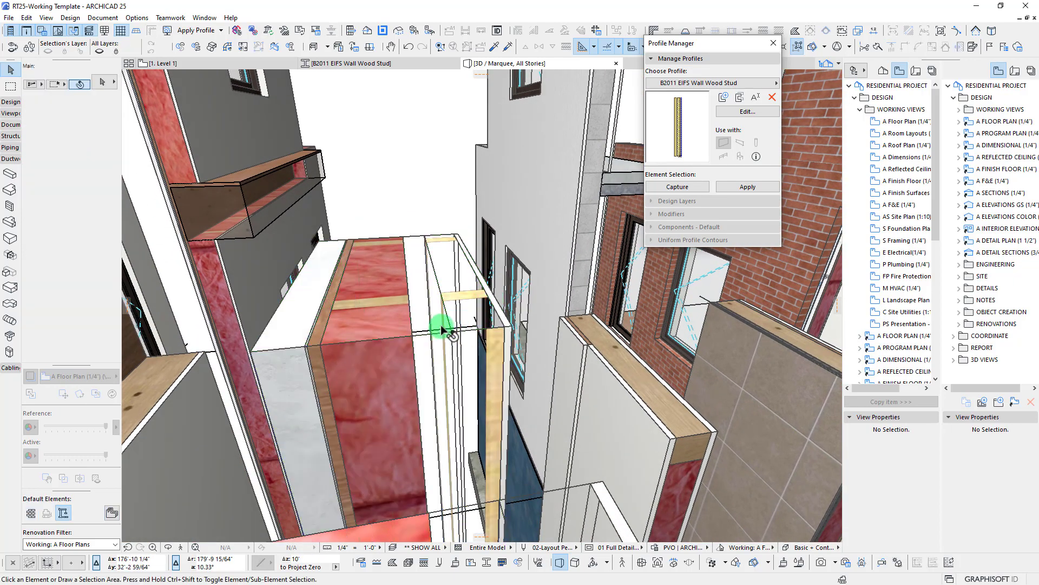
Return to the Level 1 plan, select the modified EIFS wall and open the B2011 EIFS Wall Wood Stud profile for editing.
key("F2")
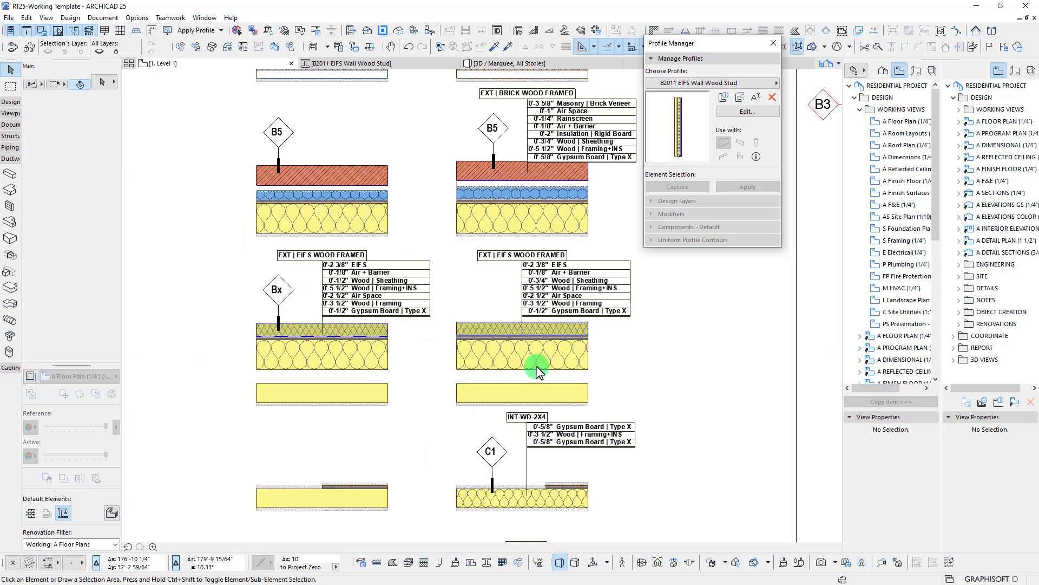
scroll(574, 390, "up", 5)
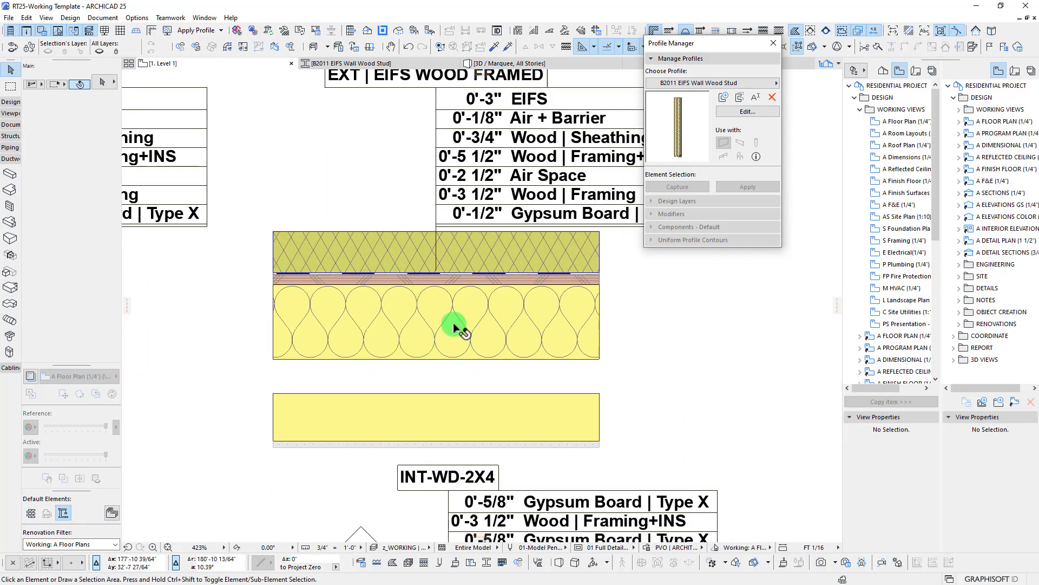
left_click(453, 327)
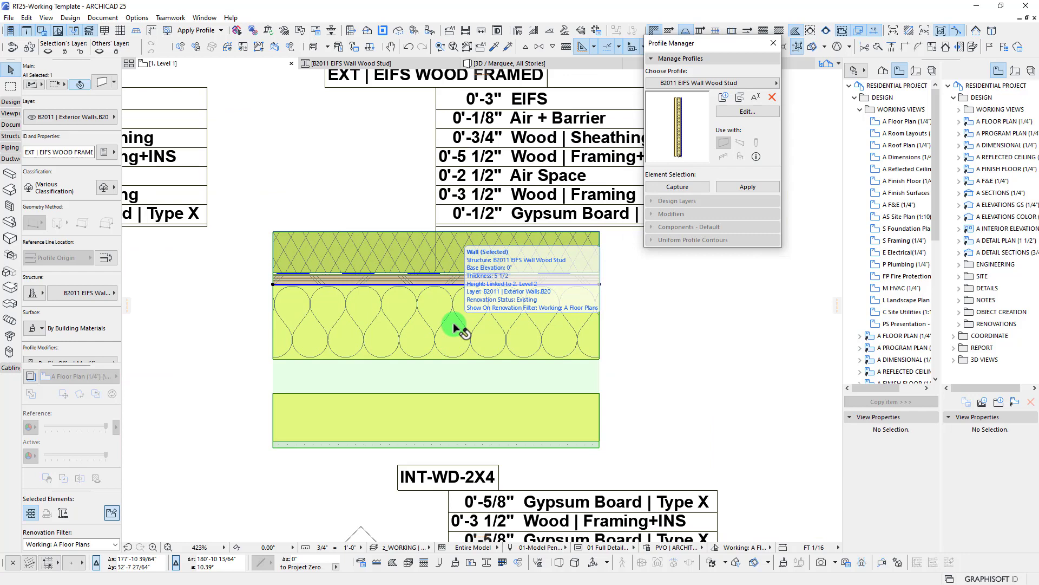
left_click_drag(716, 43, 721, 108)
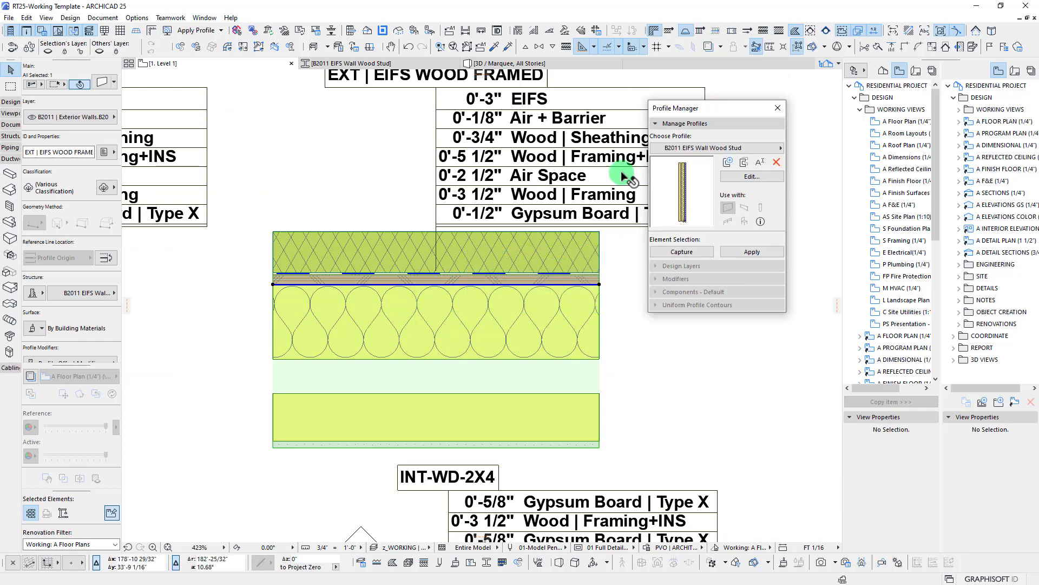
left_click(752, 177)
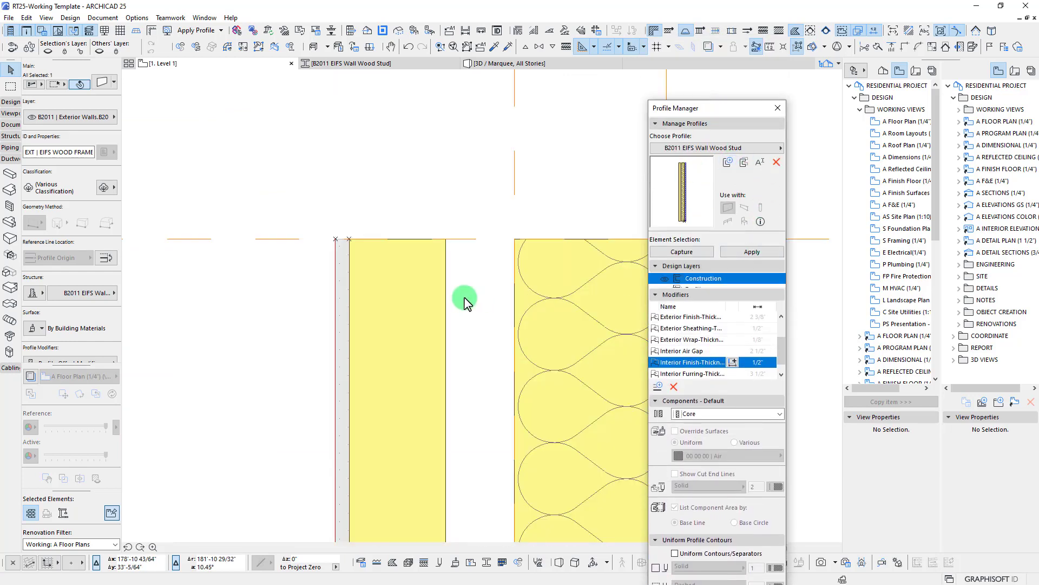
Create a new offset modifier for the profile, choosing the existing name Exterior Finish-Bottom Offset.
scroll(433, 281, "down", 4)
middle_click_drag(484, 309, 391, 303)
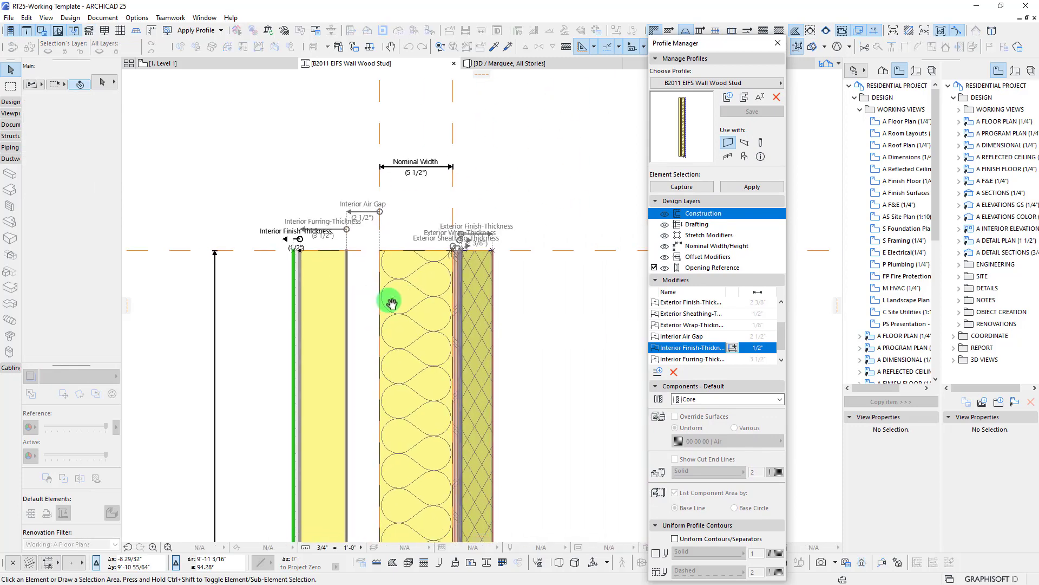
scroll(425, 260, "up", 4)
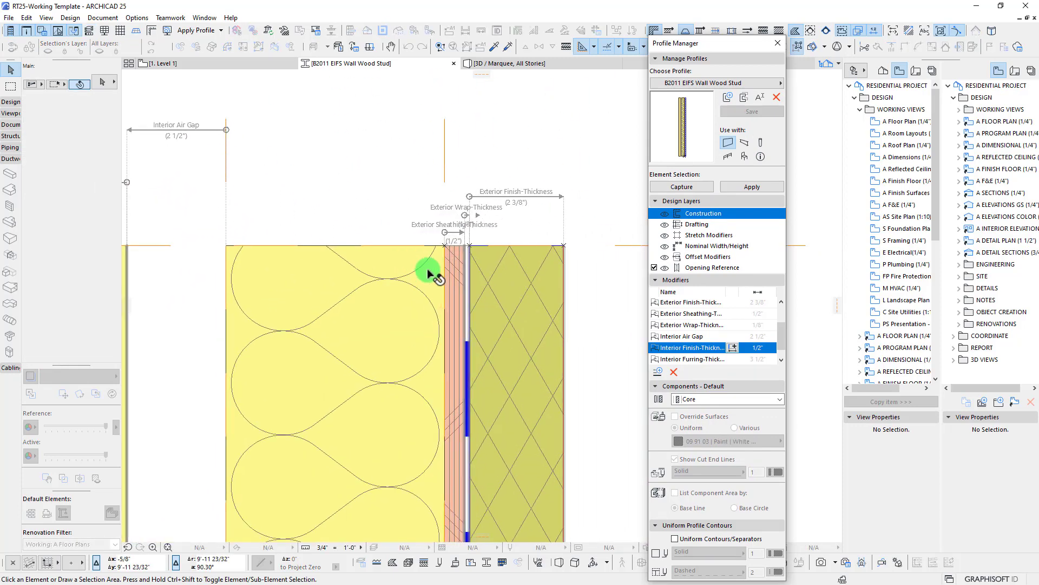
scroll(429, 265, "down", 4)
scroll(433, 303, "down", 2)
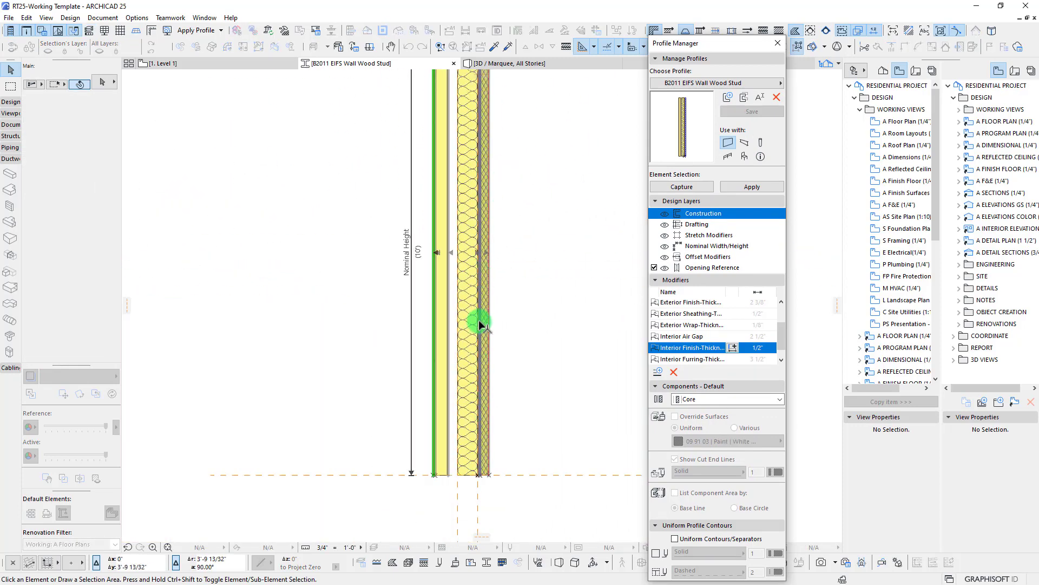
scroll(459, 475, "up", 6)
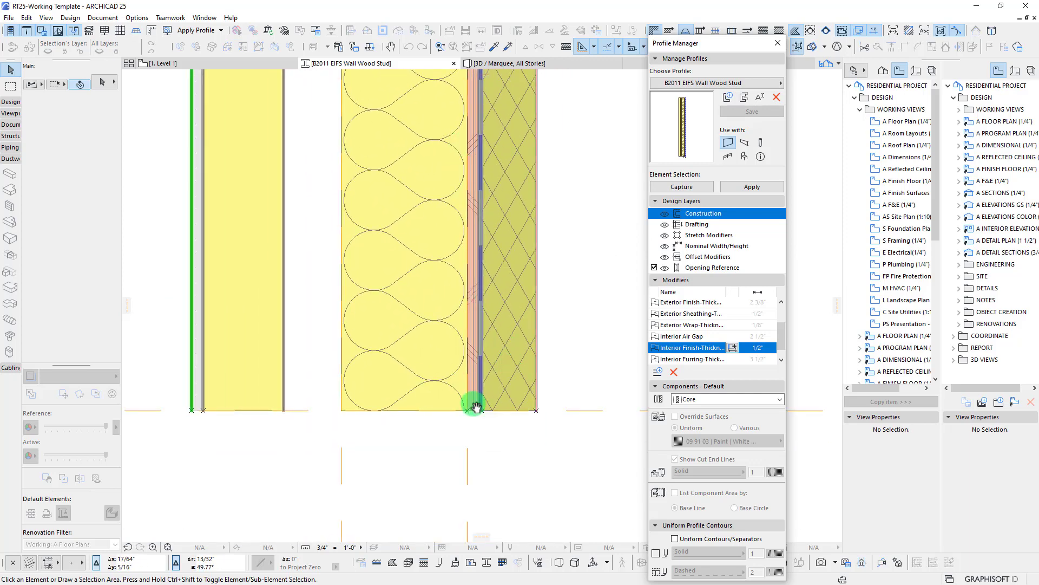
middle_click_drag(475, 406, 451, 327)
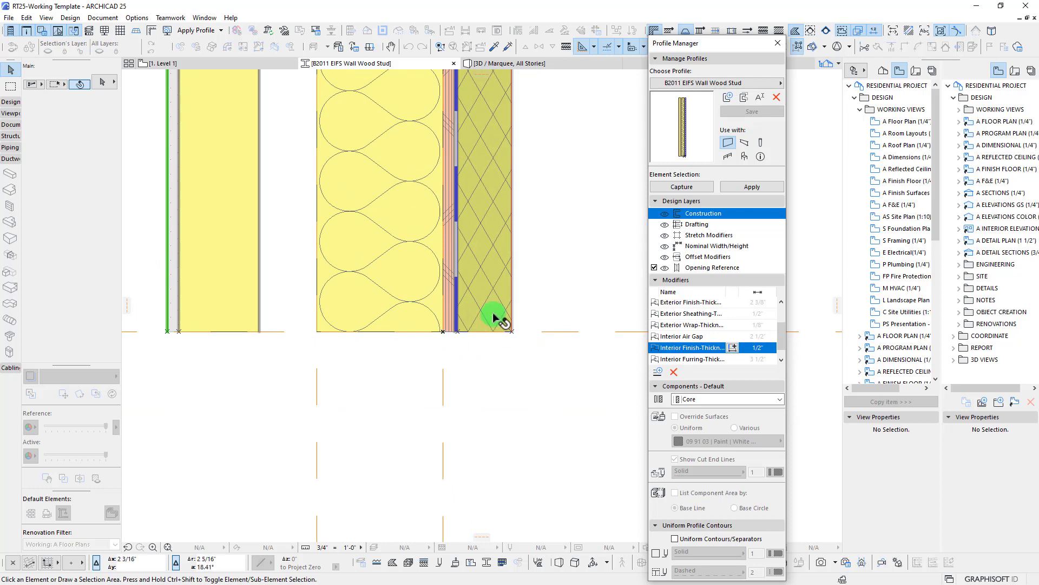
left_click(659, 372)
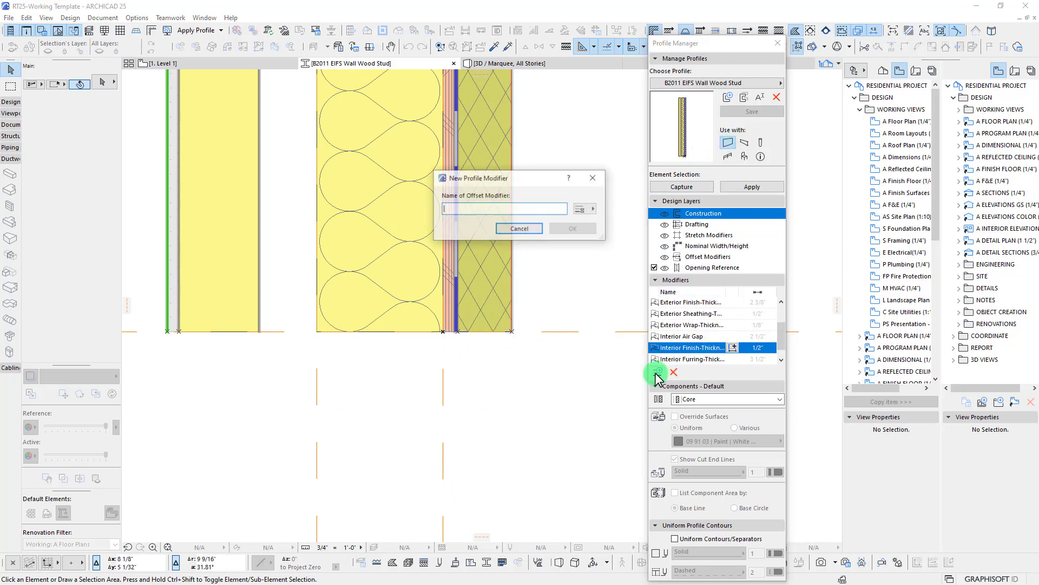
left_click(587, 210)
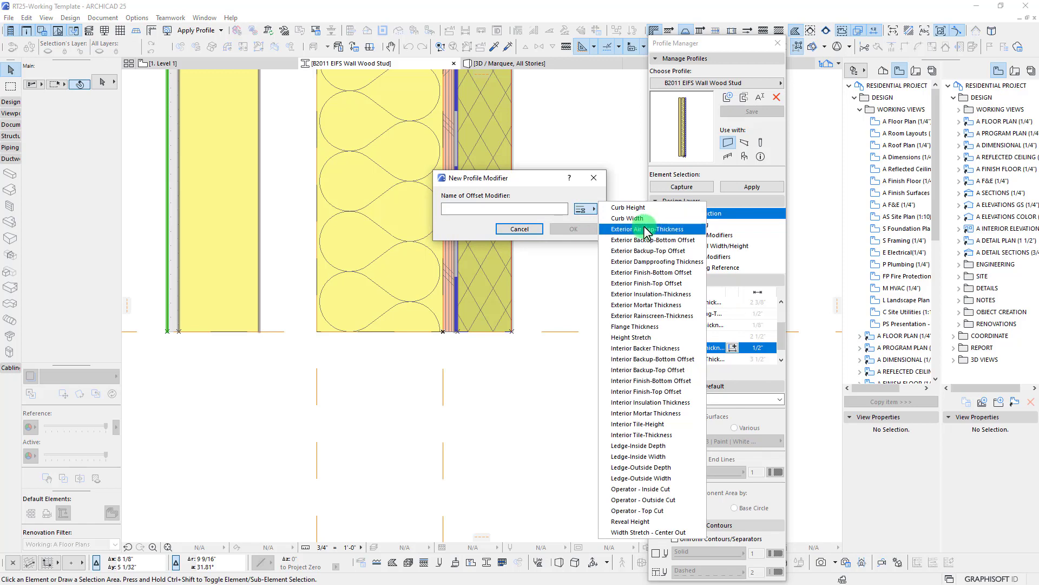
left_click(662, 275)
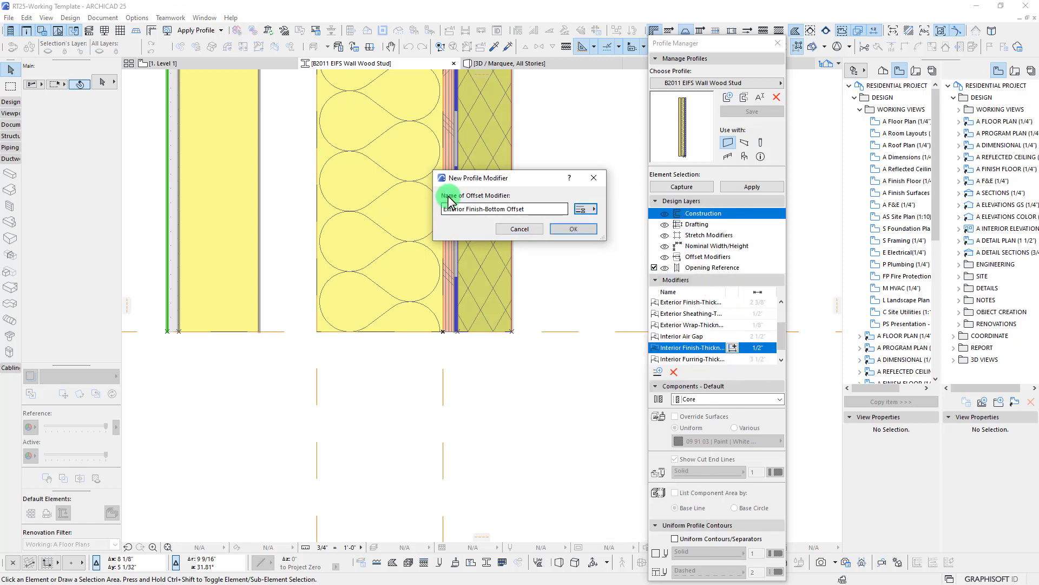
left_click(564, 232)
scroll(433, 320, "up", 4)
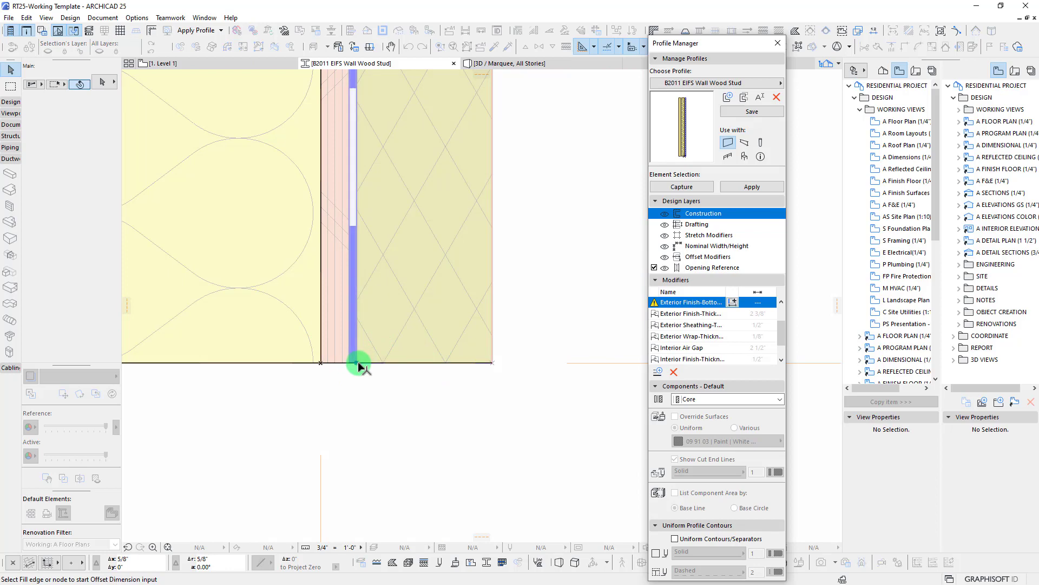
scroll(359, 362, "down", 1)
scroll(359, 363, "down", 3)
middle_click_drag(395, 367, 487, 412)
scroll(396, 323, "down", 1)
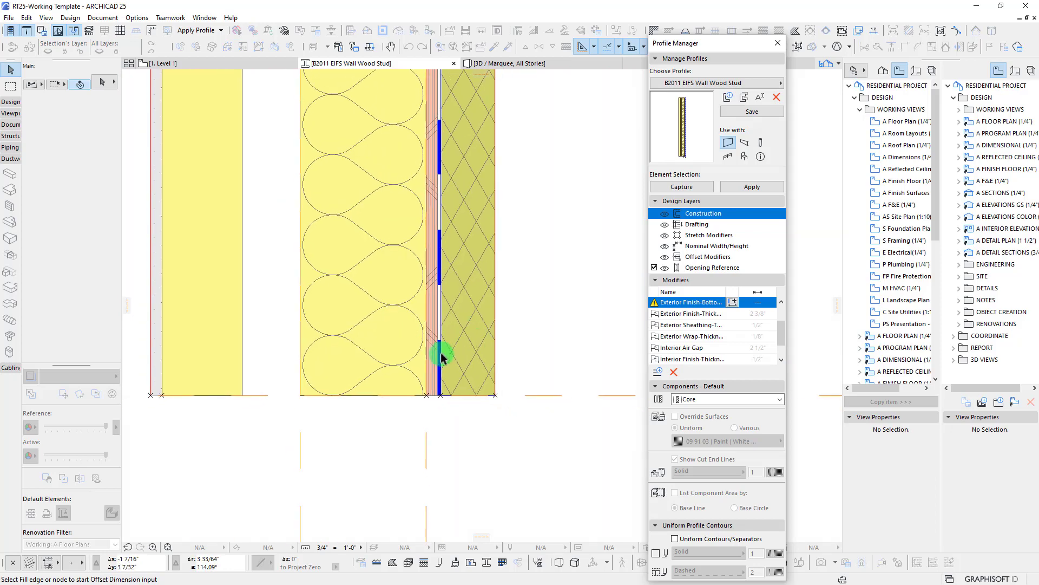
scroll(449, 364, "up", 4)
mouse_move(450, 365)
middle_mouse_down()
mouse_move(529, 325)
mouse_move(462, 321)
middle_mouse_up()
scroll(528, 325, "down", 1)
scroll(462, 321, "down", 1)
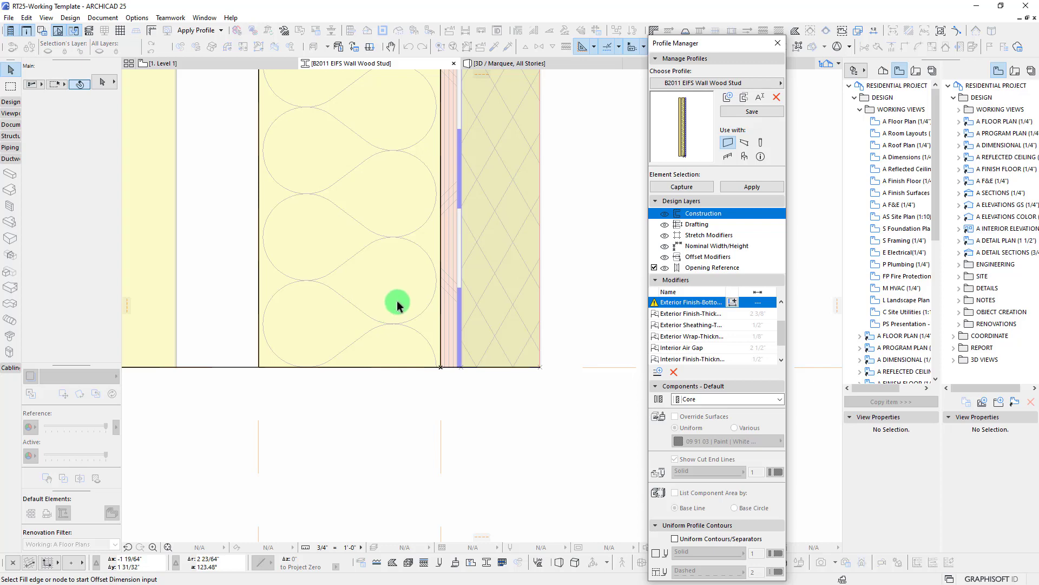
middle_click_drag(458, 317, 462, 334)
key("Escape")
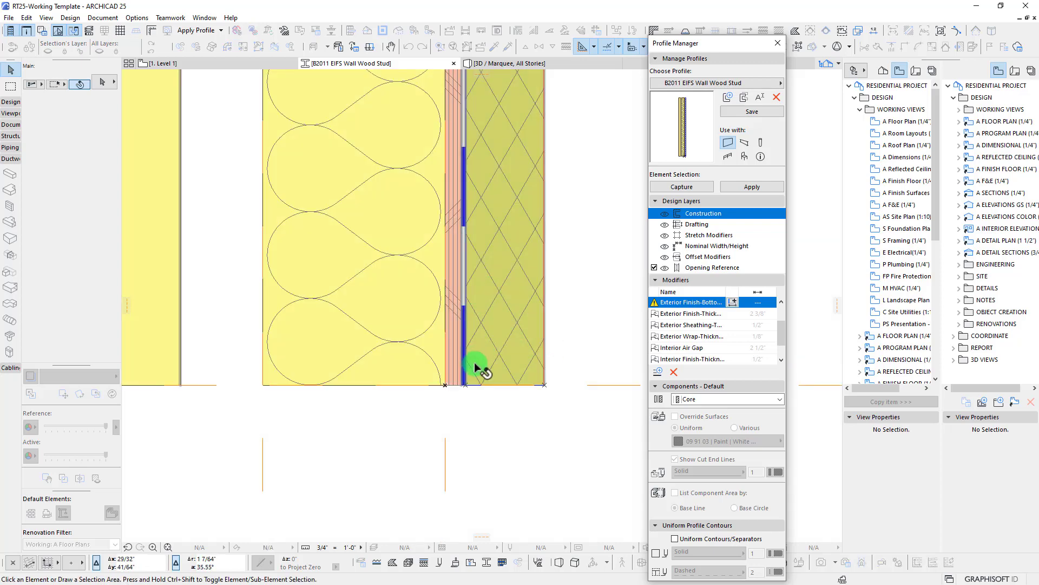
Examine the profile's bottom edge where the framing, sheathing, wrap and EIFS finish components end.
left_click(502, 333)
scroll(474, 381, "up", 3)
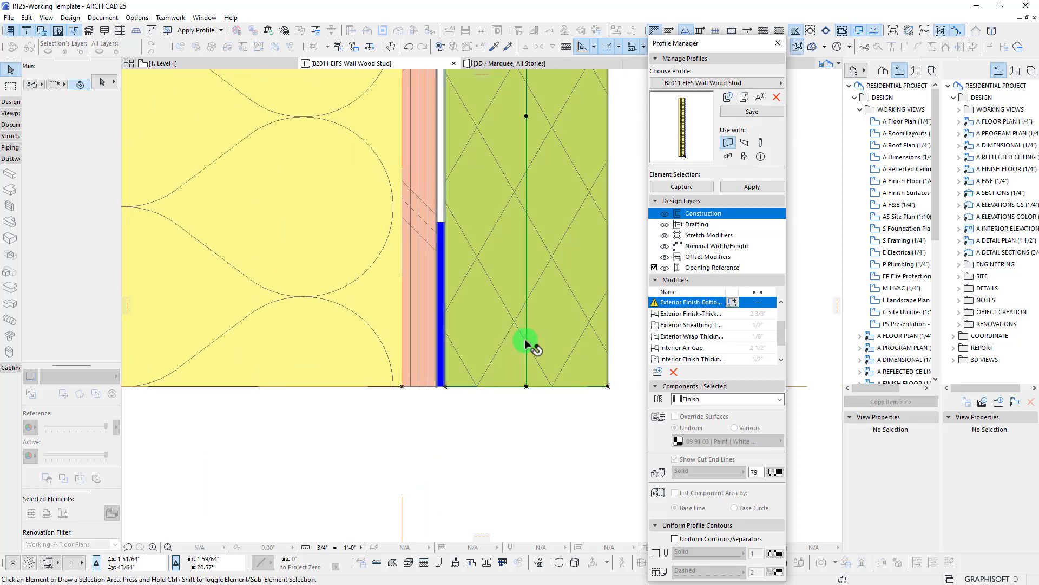
left_click(443, 385)
left_click(440, 365)
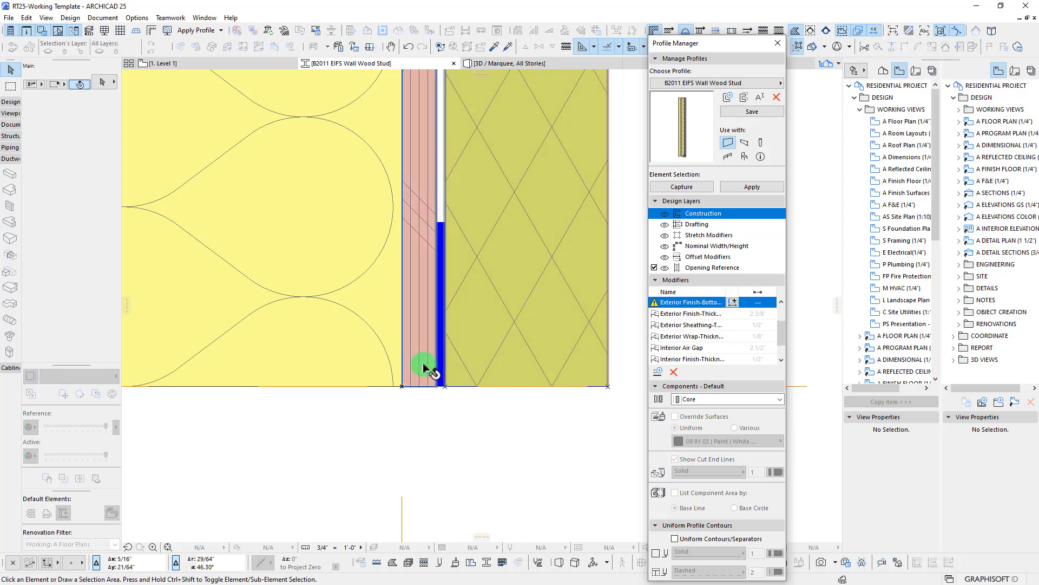
scroll(440, 362, "down", 3)
middle_click_drag(459, 420, 456, 455)
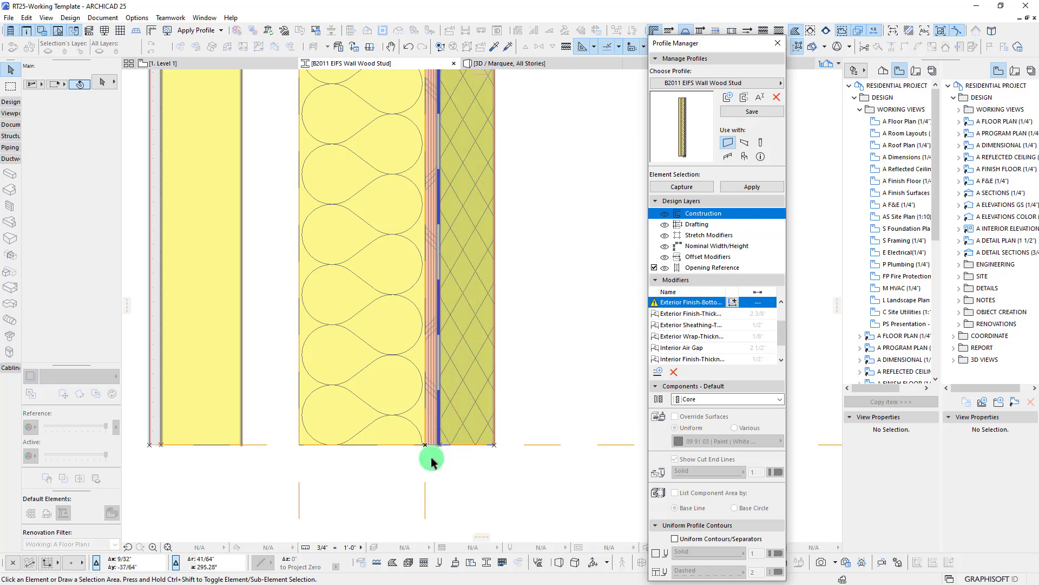
scroll(431, 459, "up", 3)
middle_click_drag(492, 332, 437, 332)
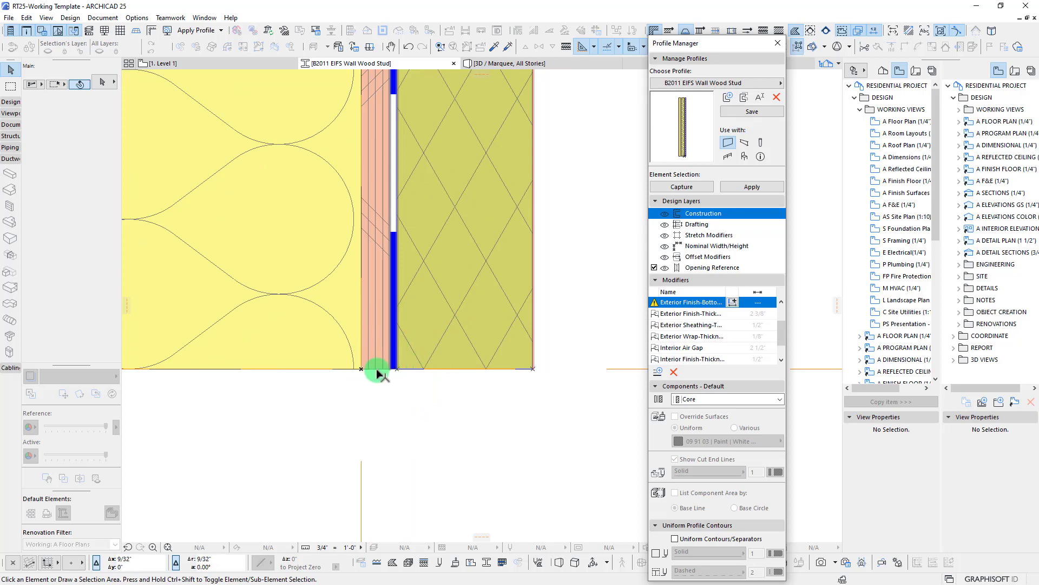
scroll(398, 400, "down", 3)
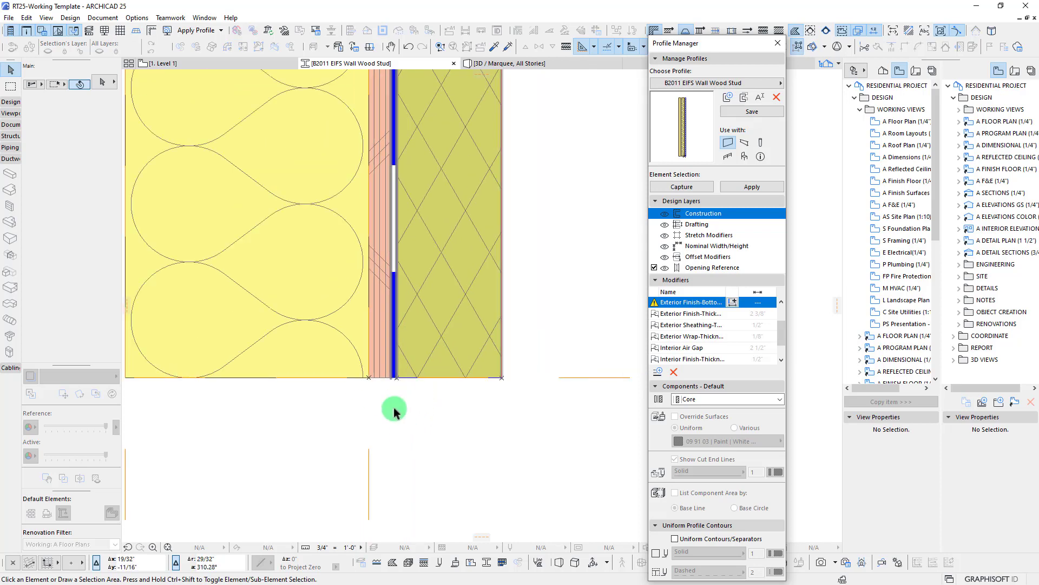
middle_click_drag(395, 409, 511, 386)
scroll(529, 399, "up", 5)
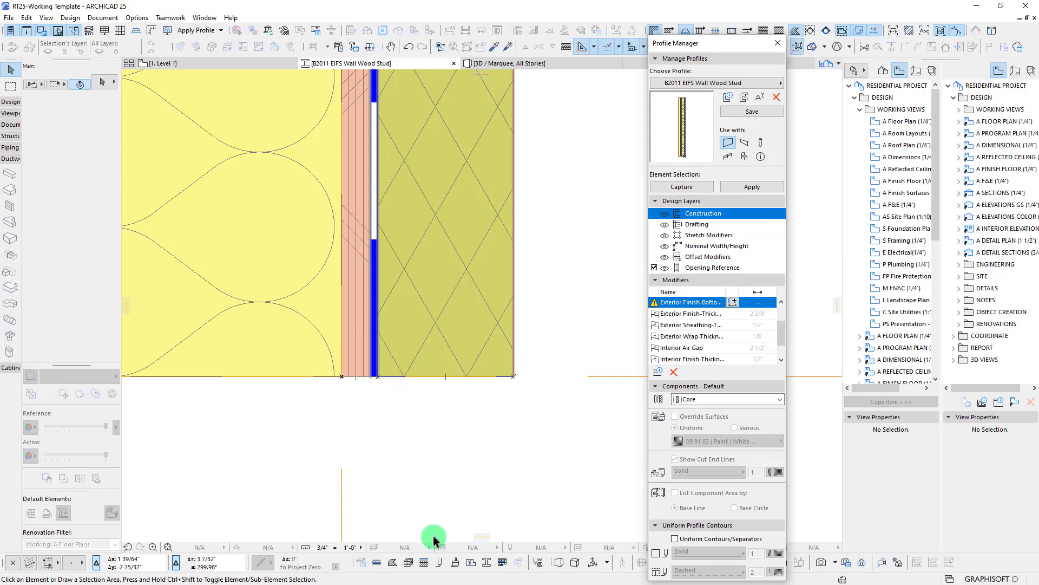
scroll(413, 443, "down", 2)
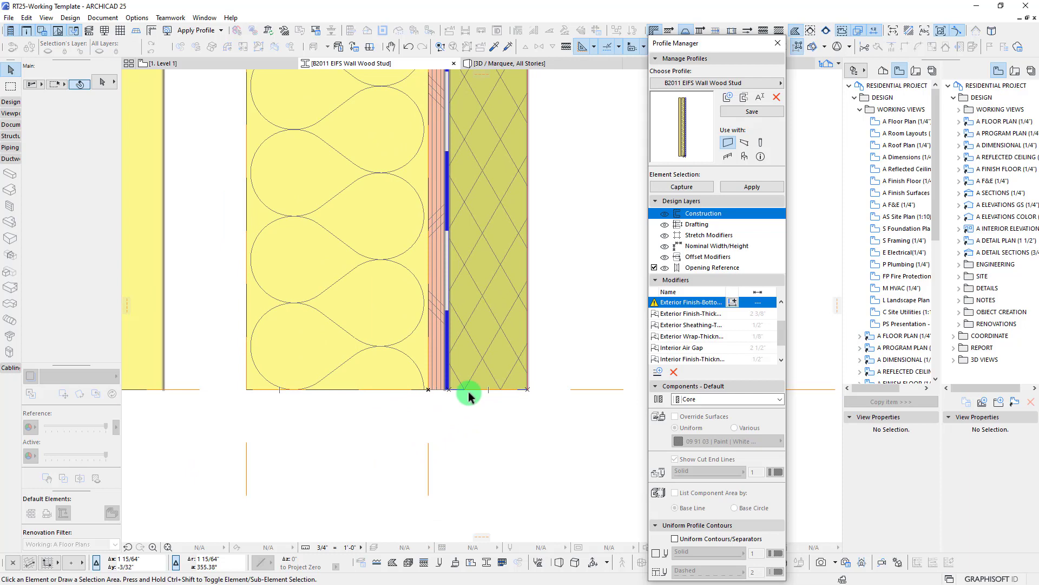
scroll(469, 396, "down", 3)
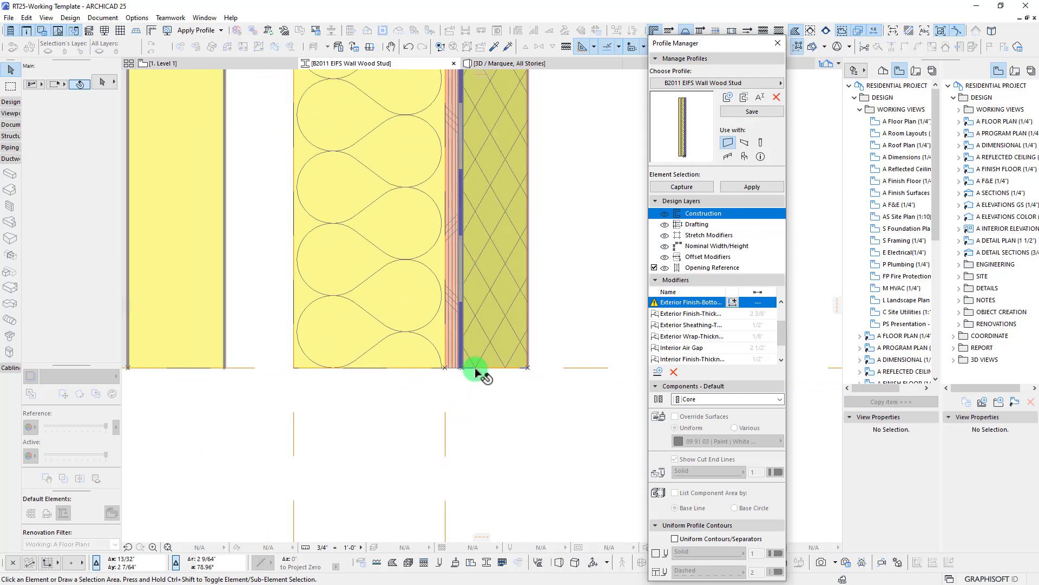
scroll(473, 373, "up", 3)
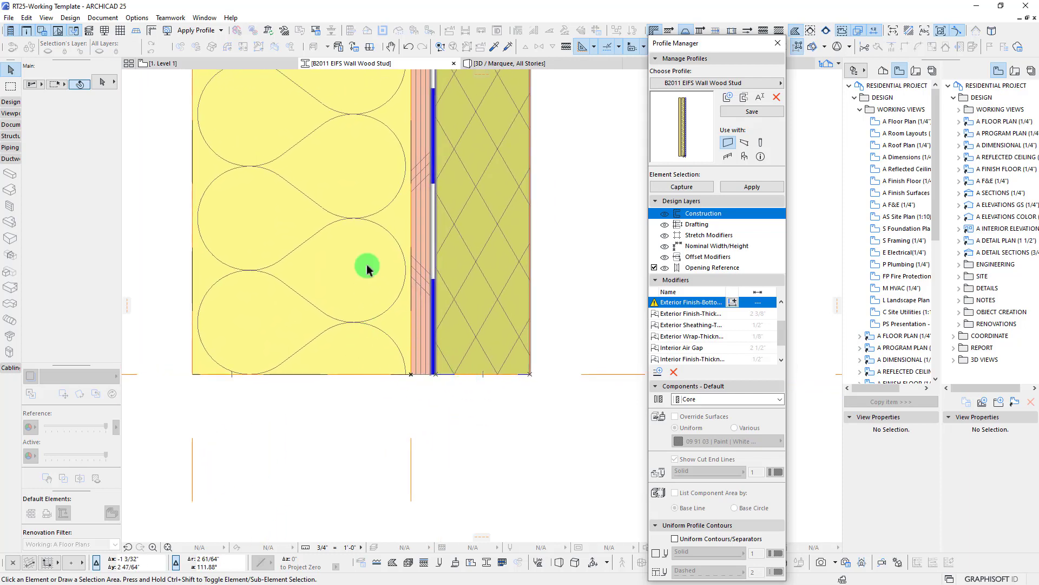
Select the EIFS finish, insulated framing and wood sheathing components in turn to check their bottom edges.
left_click(363, 300)
left_click(467, 315)
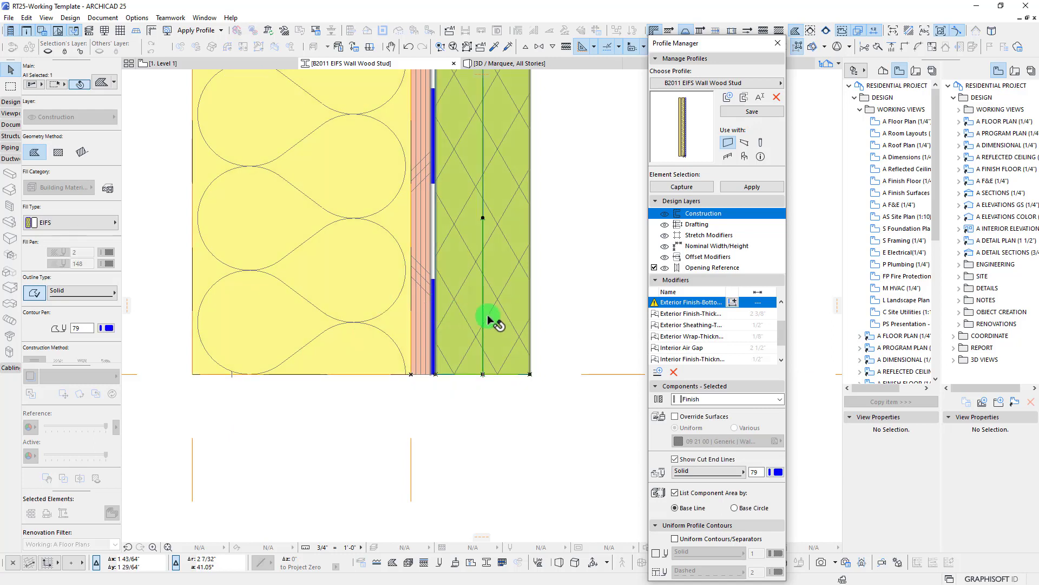
left_click(369, 337)
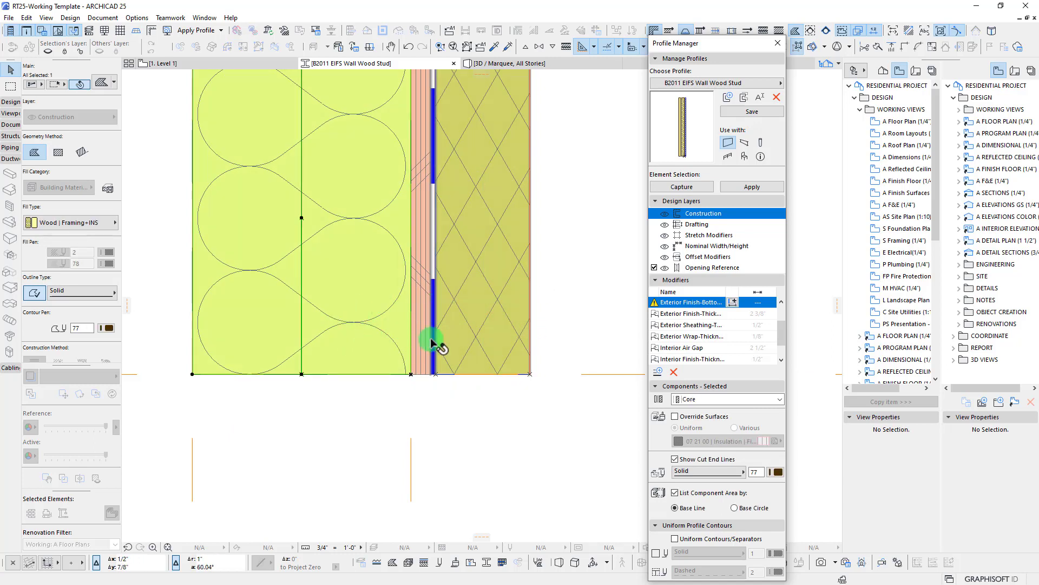
left_click(417, 357)
middle_click_drag(416, 373, 450, 372)
scroll(476, 362, "up", 2)
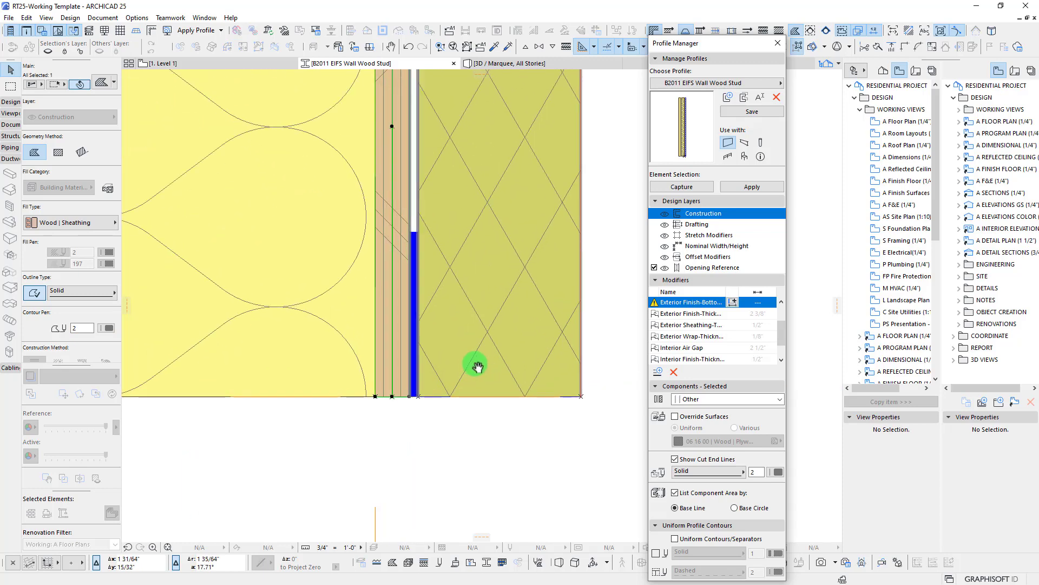
Define the Exterior Finish-Bottom Offset from the framing's bottom exterior corner to the EIFS finish's bottom edge and place its dimension.
left_click(732, 302)
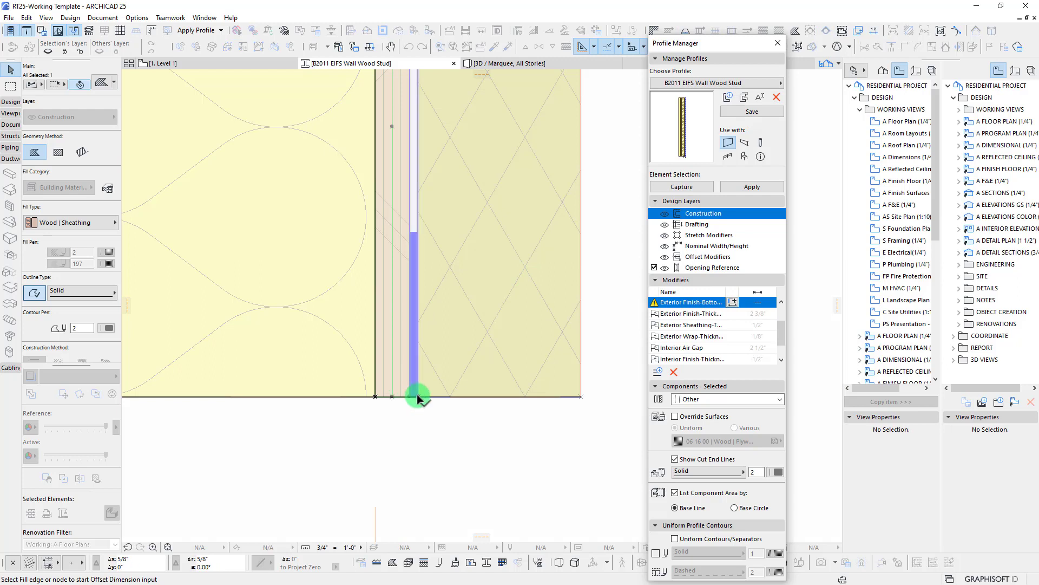
left_click(379, 396)
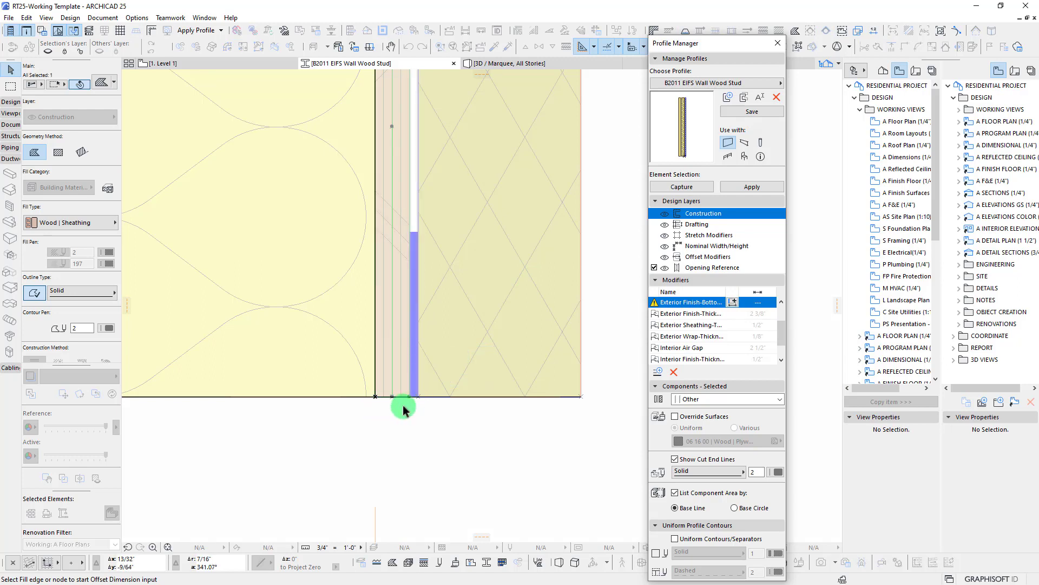
left_click(375, 398)
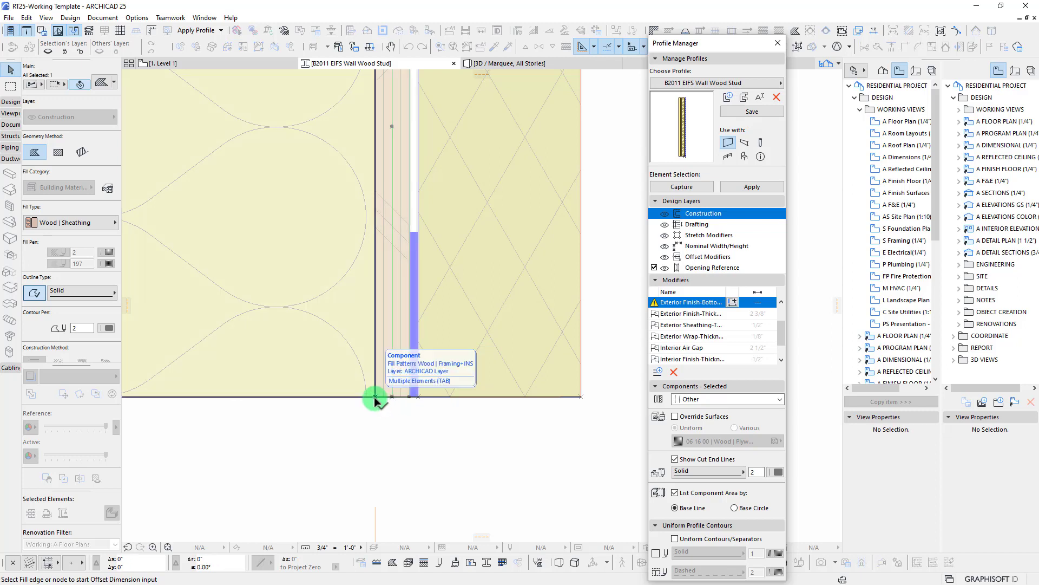
left_click(376, 398)
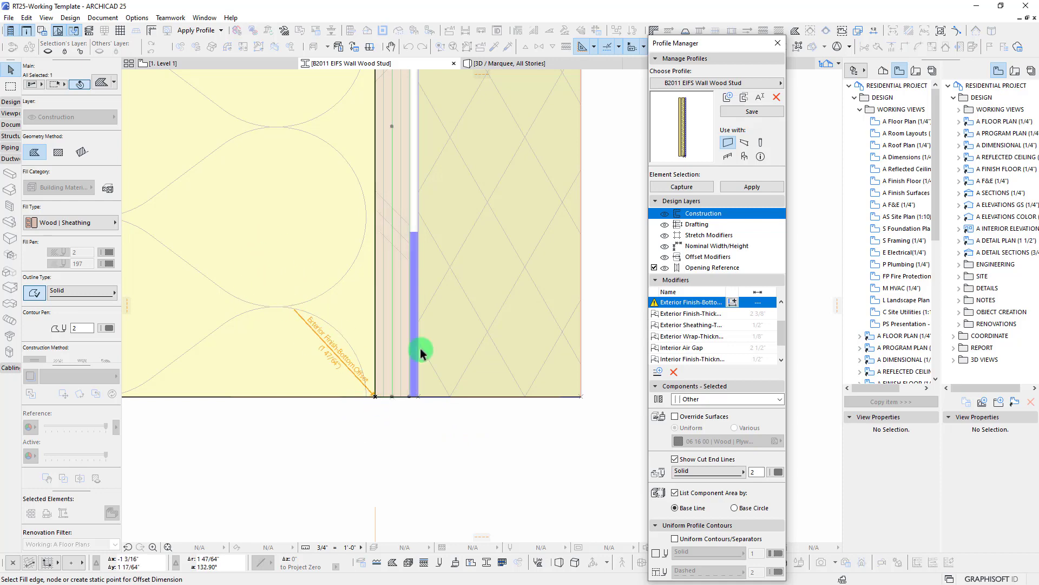
left_click(488, 398)
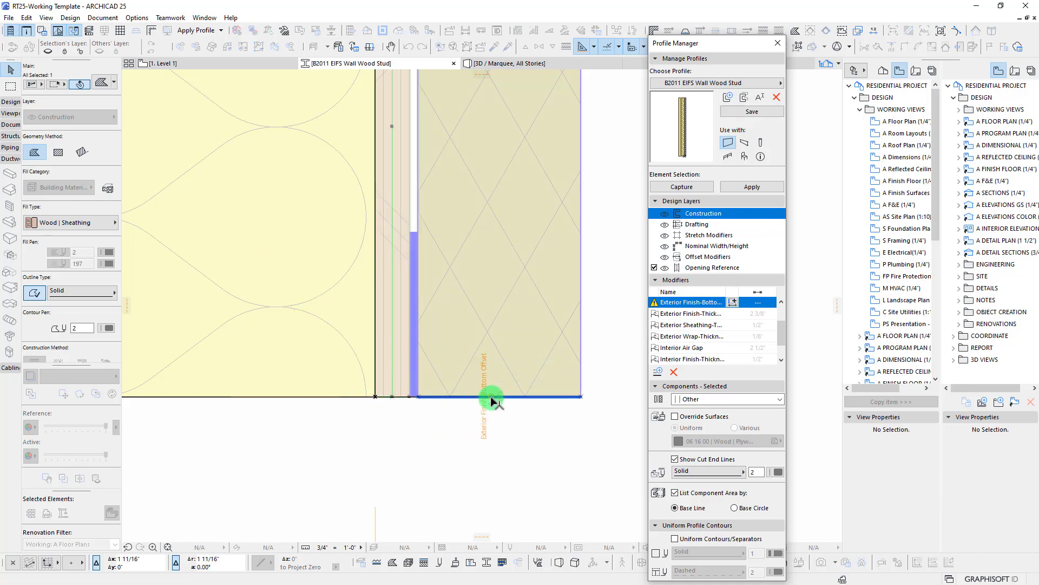
scroll(537, 397, "down", 2)
middle_click_drag(548, 399, 342, 319)
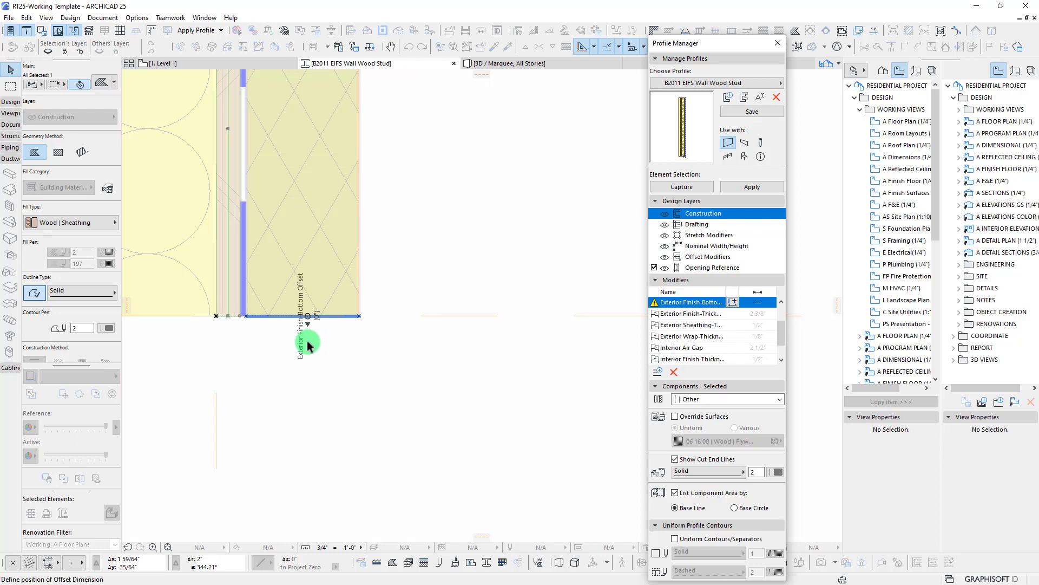
left_click(307, 346)
Create another offset modifier for the profile, choosing the existing name Exterior Backup-Bottom Offset.
scroll(273, 341, "up", 5)
middle_click_drag(275, 341, 390, 344)
scroll(412, 288, "down", 1)
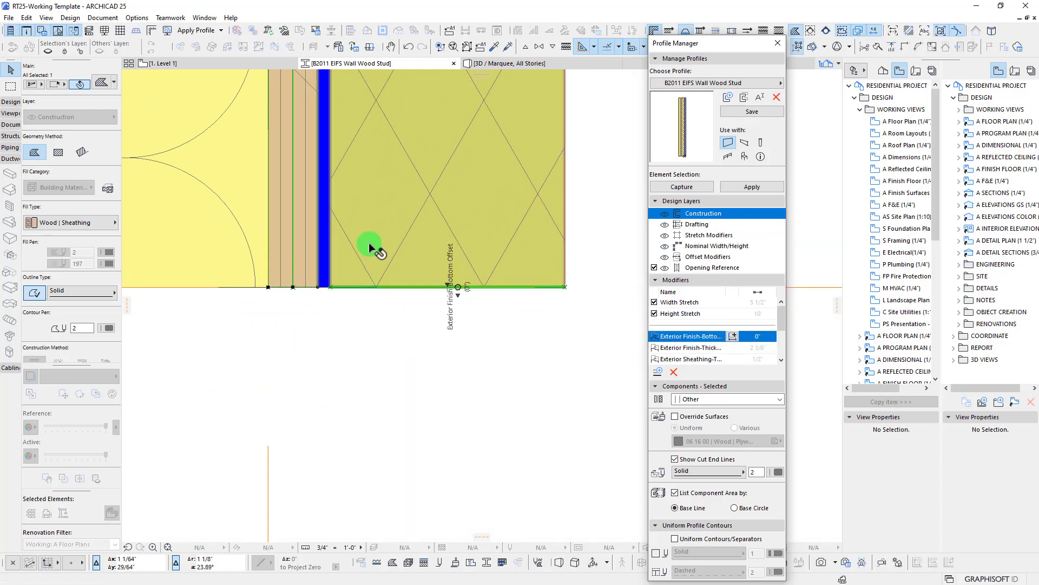
middle_click_drag(312, 250, 355, 286)
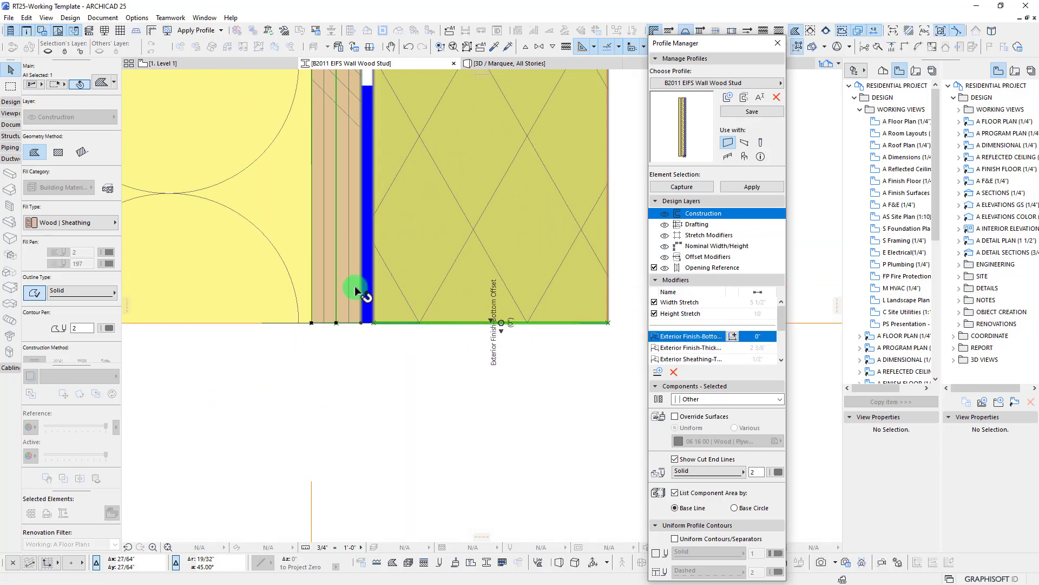
left_click(658, 372)
left_click(582, 210)
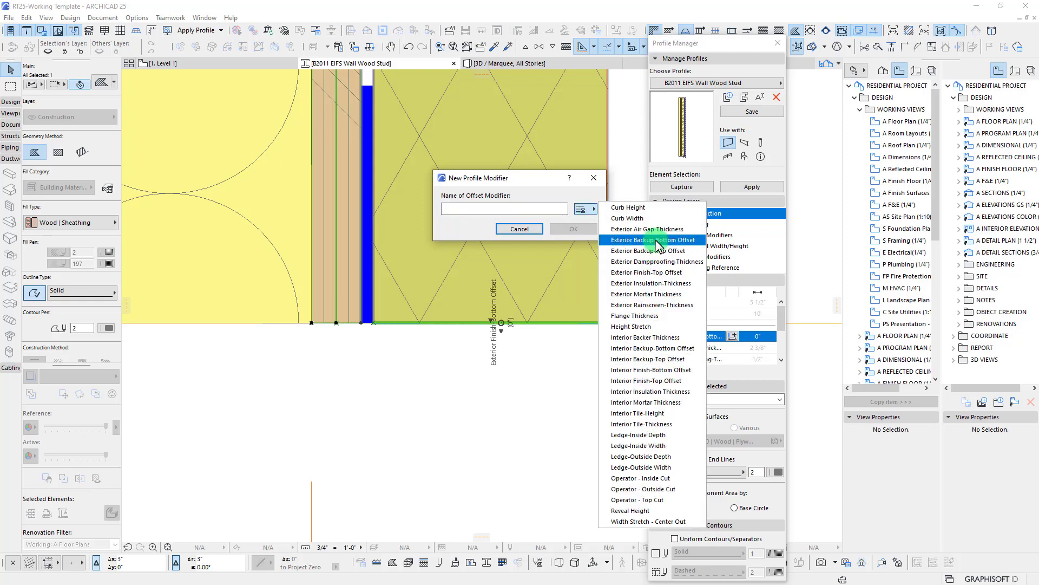
left_click(653, 240)
left_click(568, 228)
Define the Exterior Backup-Bottom Offset at the wood sheathing's bottom edge, place its dimension and add the exterior wrap's bottom edge to it.
scroll(306, 321, "up", 2)
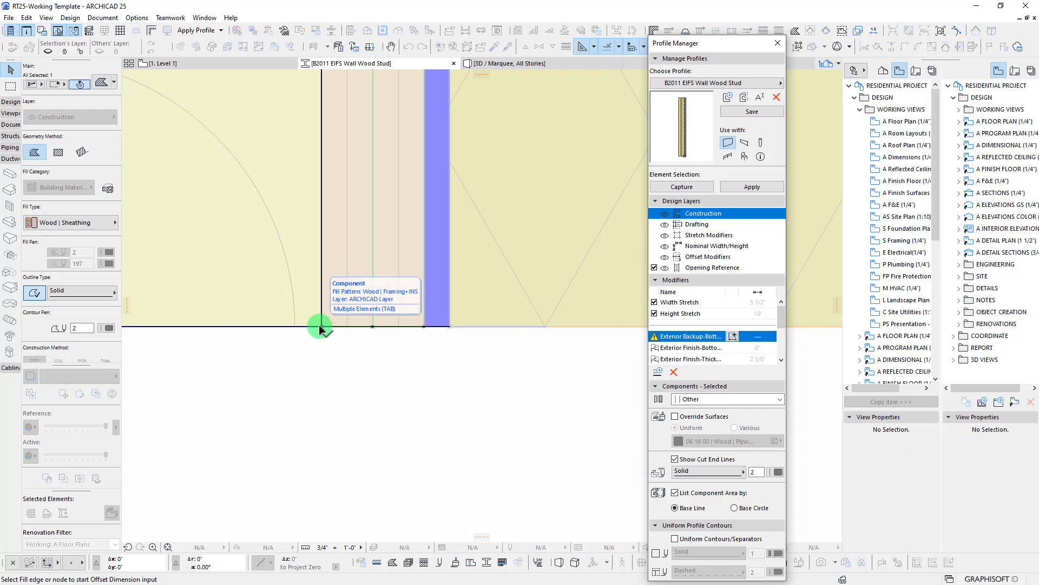
left_click(349, 327)
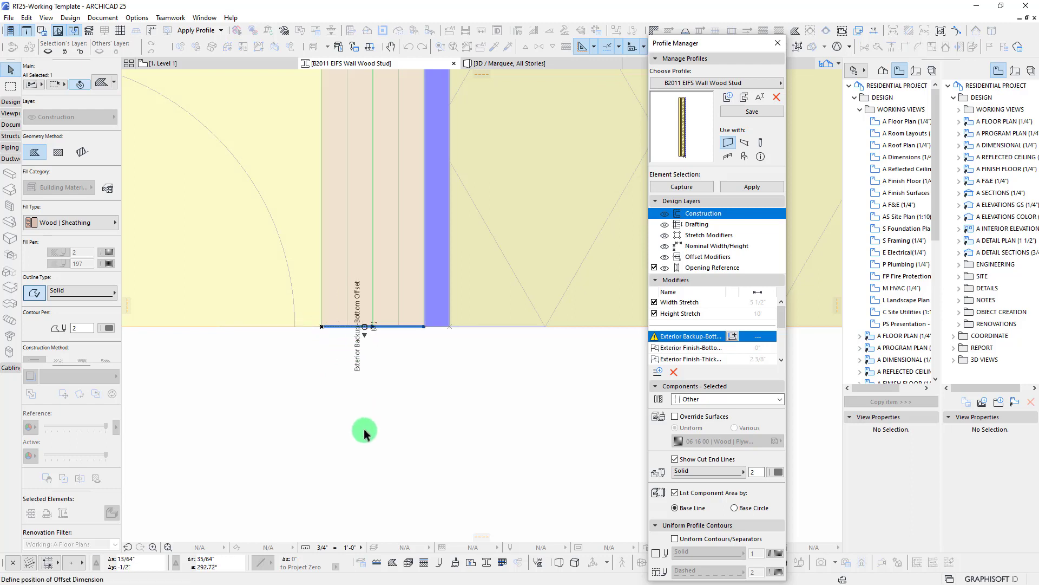
left_click(364, 432)
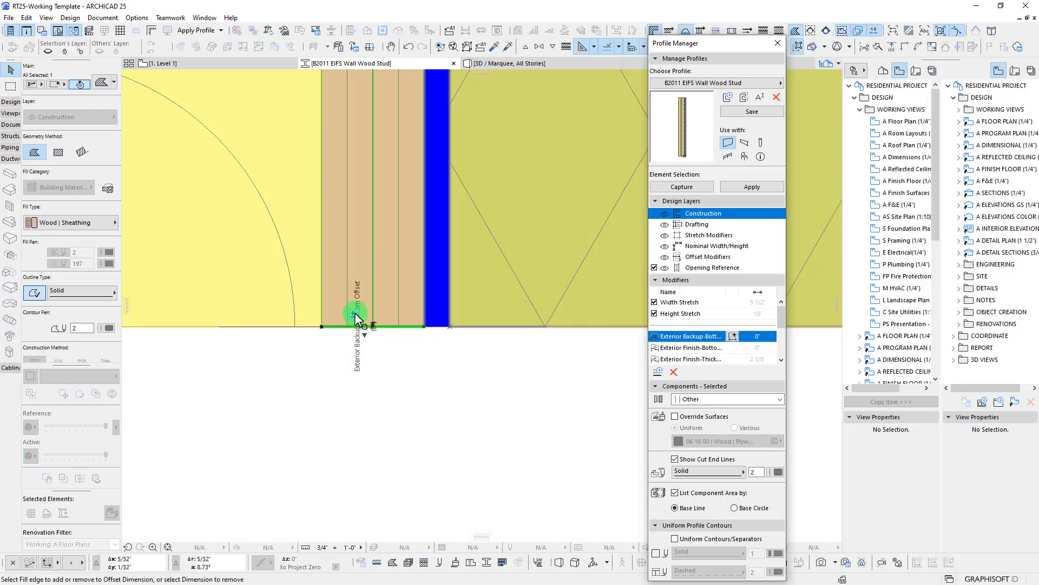
left_click(432, 326)
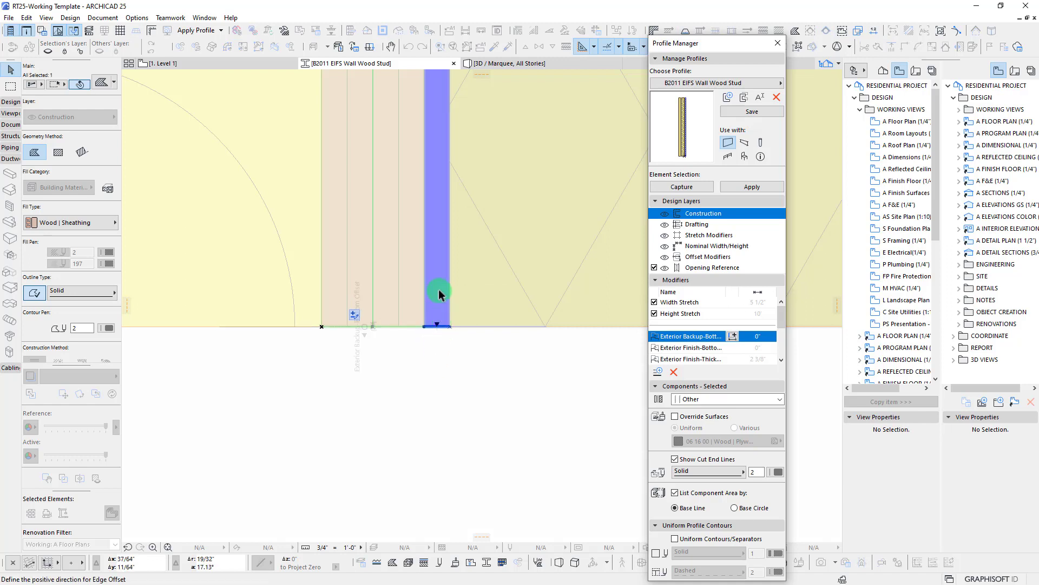
scroll(439, 293, "up", 2)
left_click(447, 278)
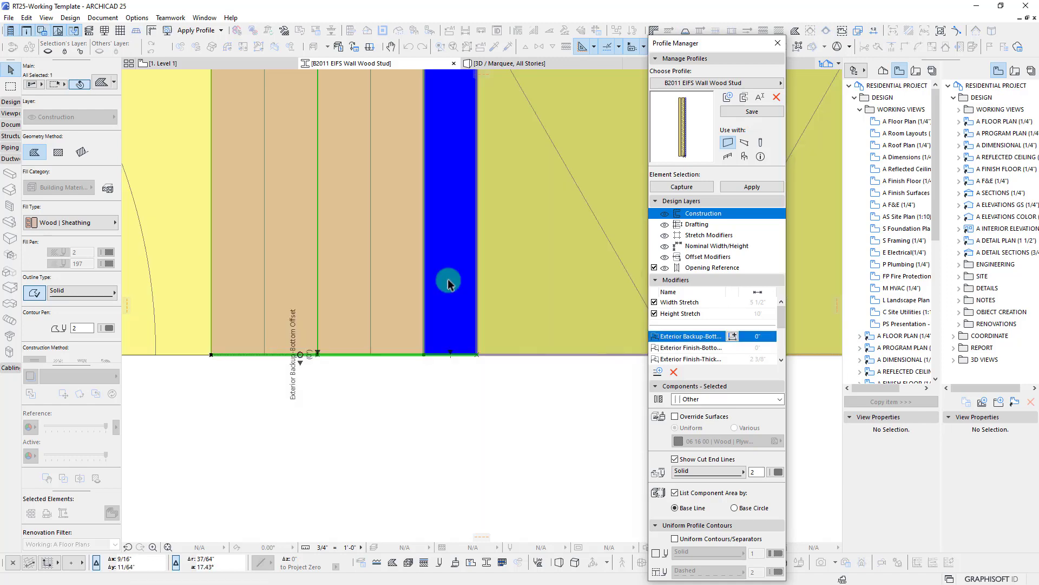
Reverse the Exterior Backup-Bottom Offset's direction at the sheathing so that it points upward.
scroll(299, 384, "down", 2)
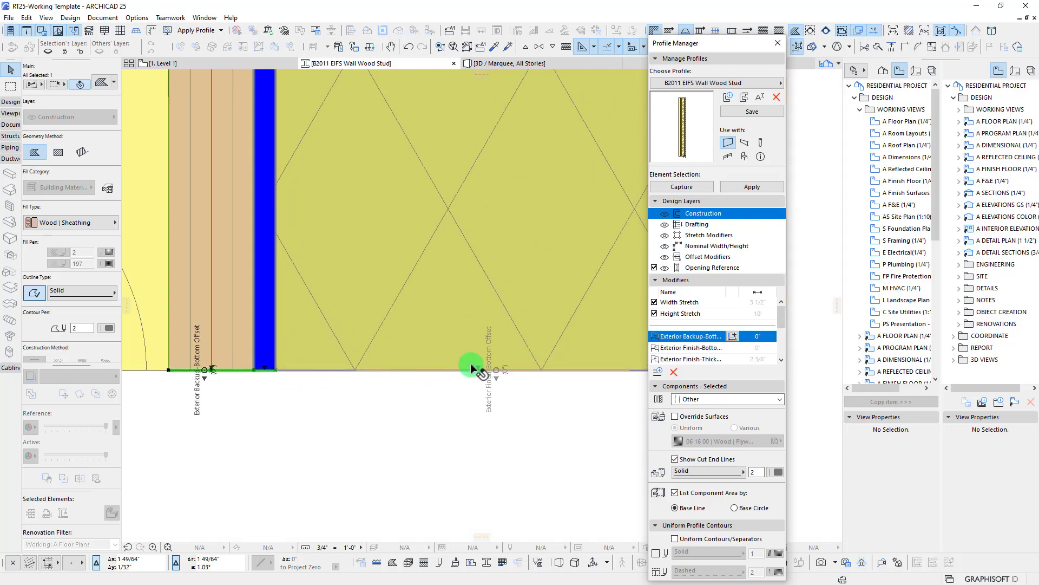
scroll(492, 320, "down", 2)
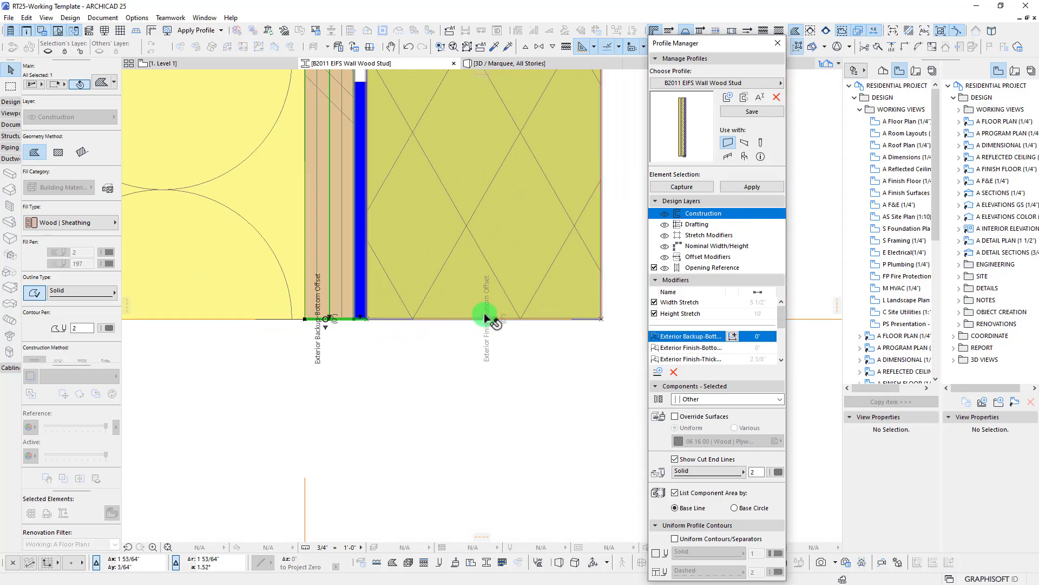
scroll(323, 327, "up", 5)
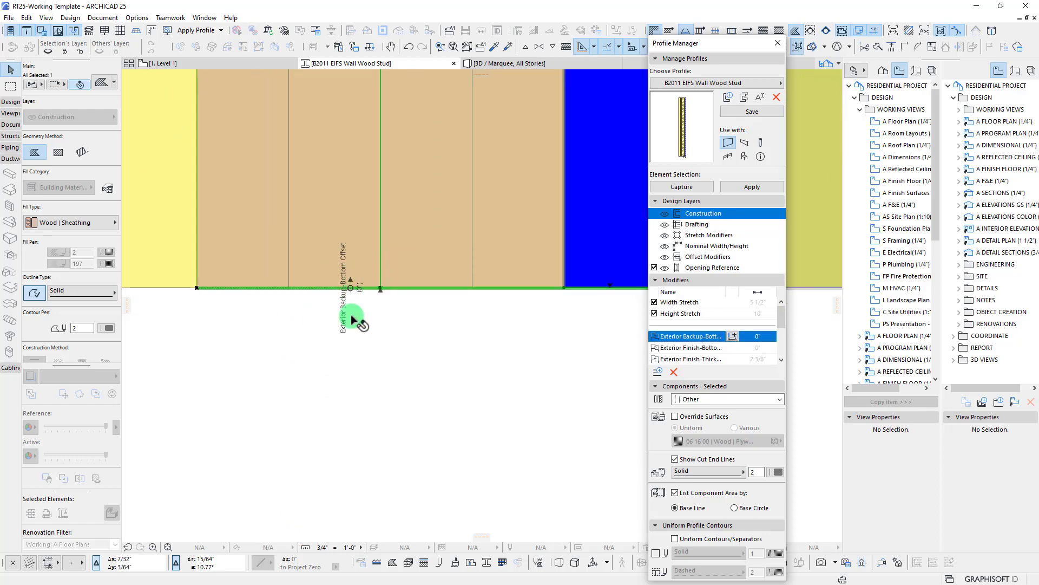
scroll(352, 320, "down", 5)
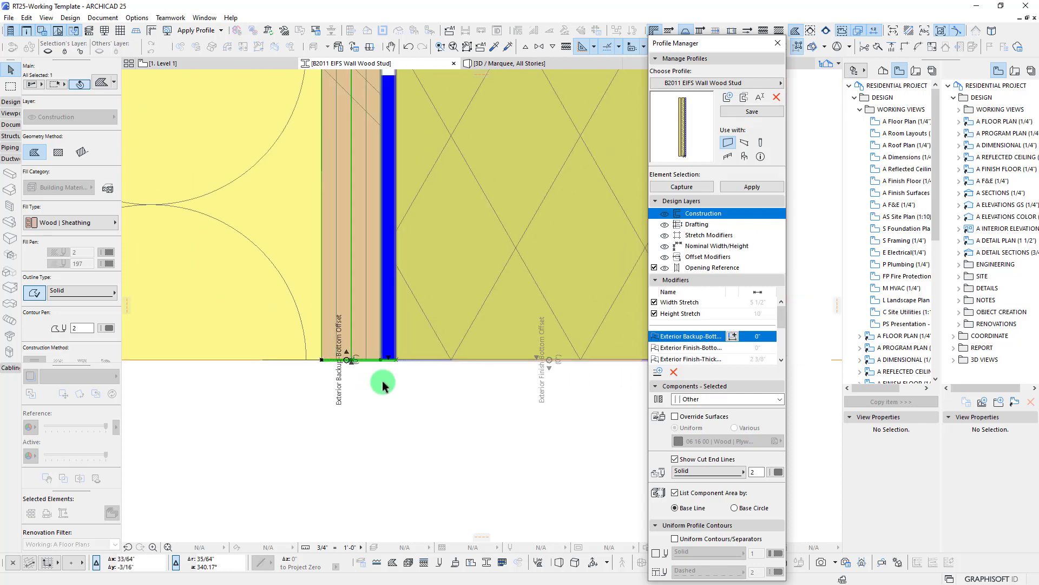
scroll(382, 381, "down", 5)
scroll(392, 396, "up", 6)
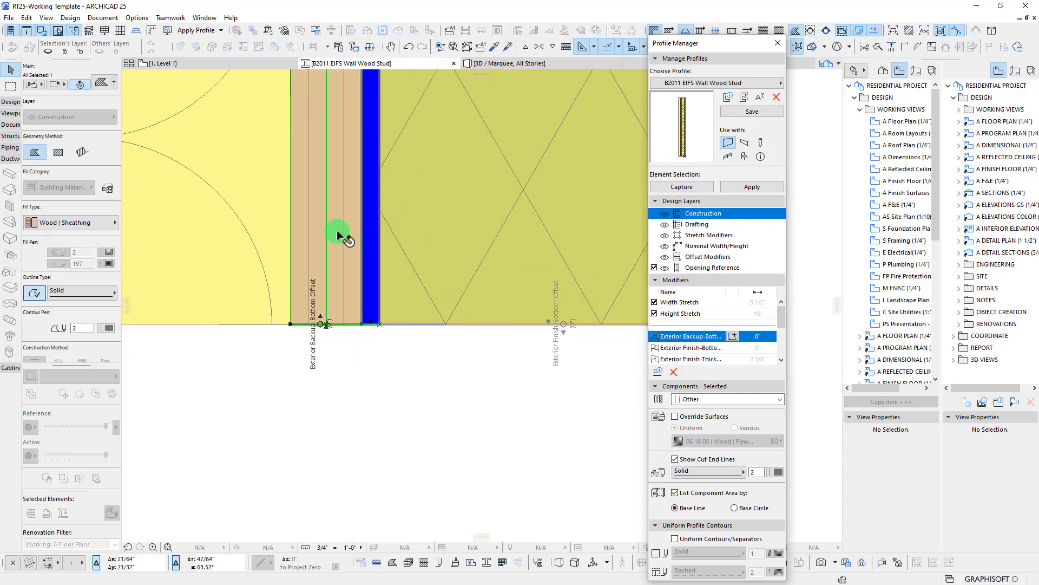
scroll(346, 290, "up", 3)
scroll(335, 212, "down", 4)
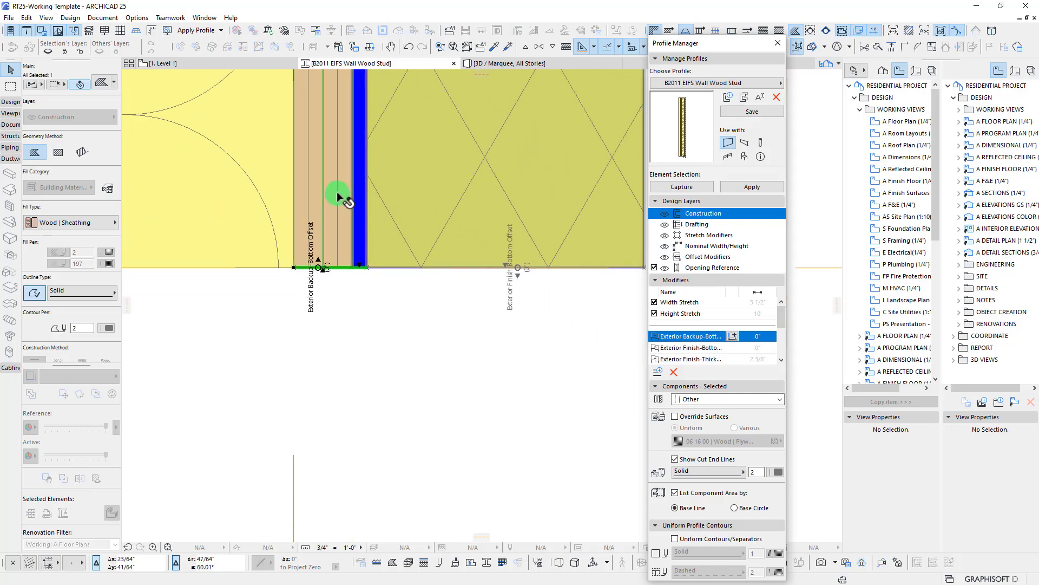
scroll(337, 189, "down", 3)
middle_click_drag(339, 123, 335, 180)
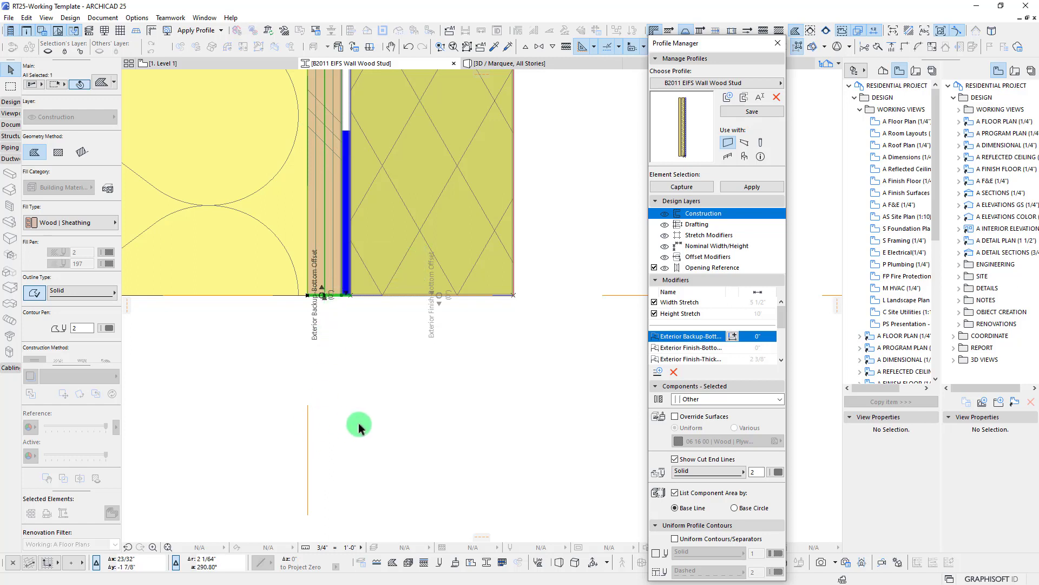
Flip the offset arrow on the exterior wrap's bottom edge upward to match the sheathing.
scroll(343, 308, "up", 3)
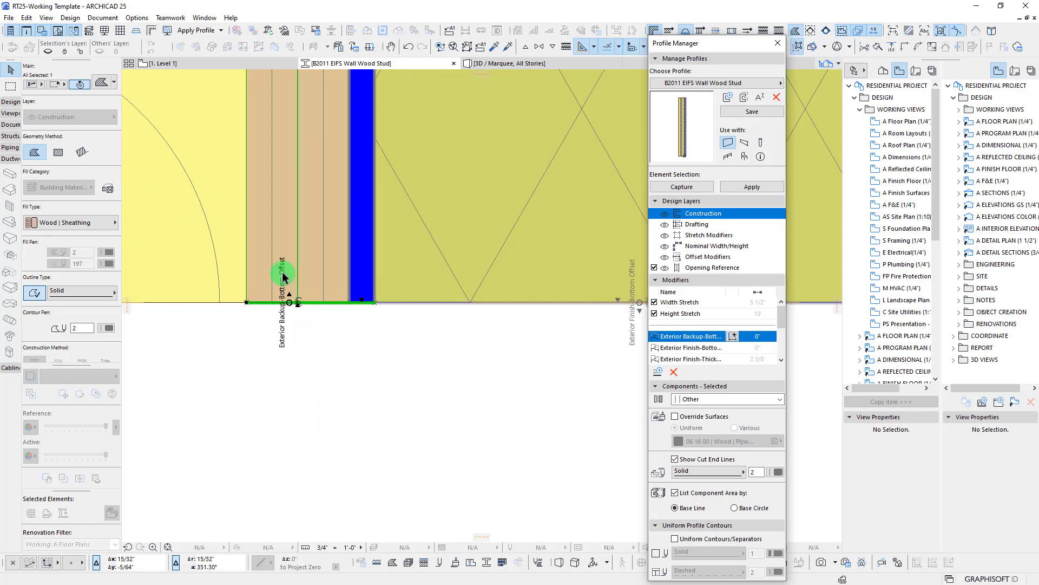
scroll(332, 274, "up", 2)
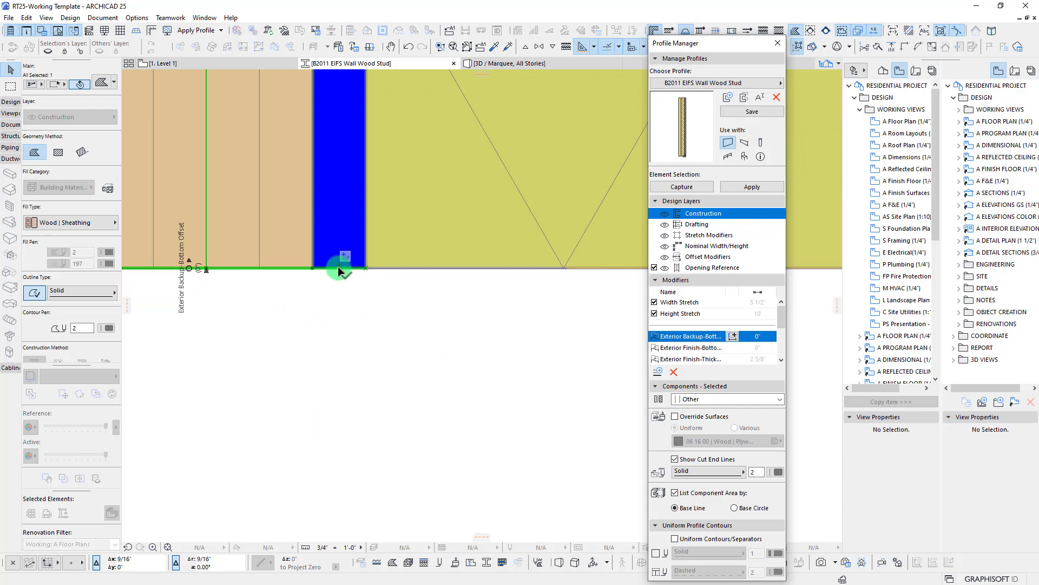
left_click(340, 265)
scroll(348, 313, "down", 2)
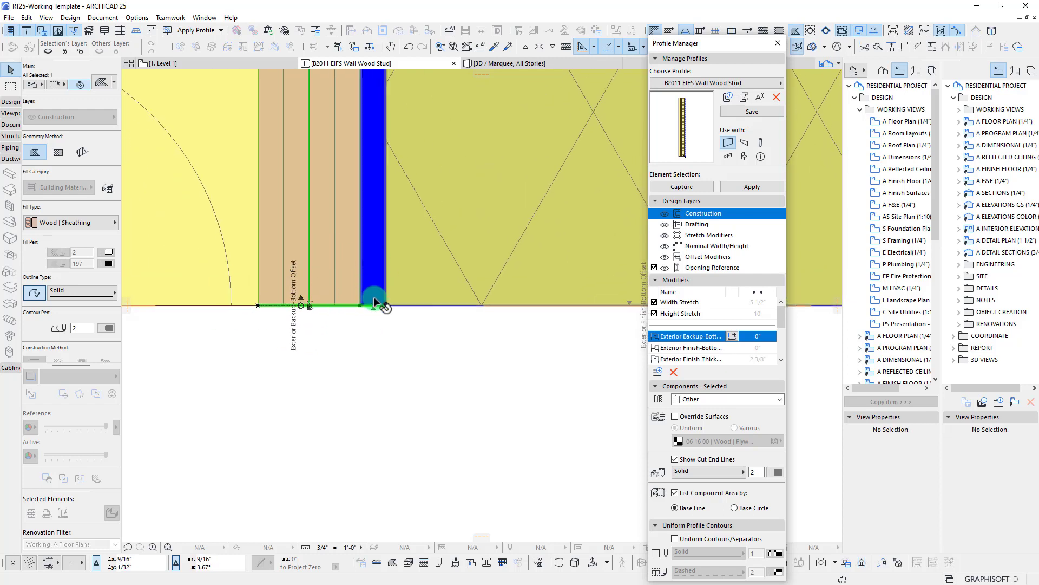
scroll(355, 335, "down", 1)
scroll(381, 355, "down", 1)
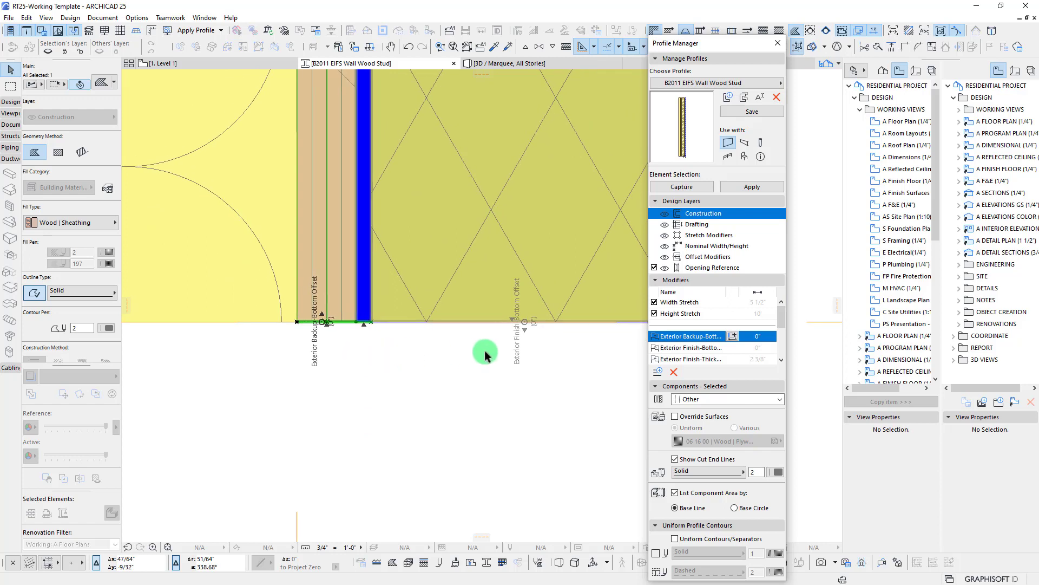
Reverse the Exterior Finish-Bottom Offset's direction at the EIFS finish's bottom edge so that it points upward.
middle_click_drag(485, 354, 387, 381)
scroll(414, 335, "up", 5)
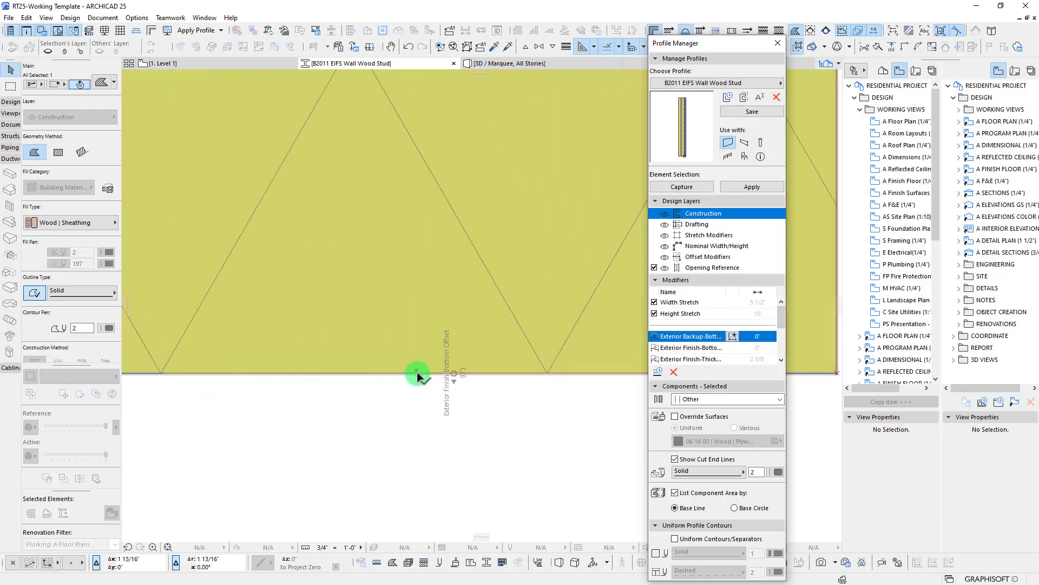
left_click(416, 372)
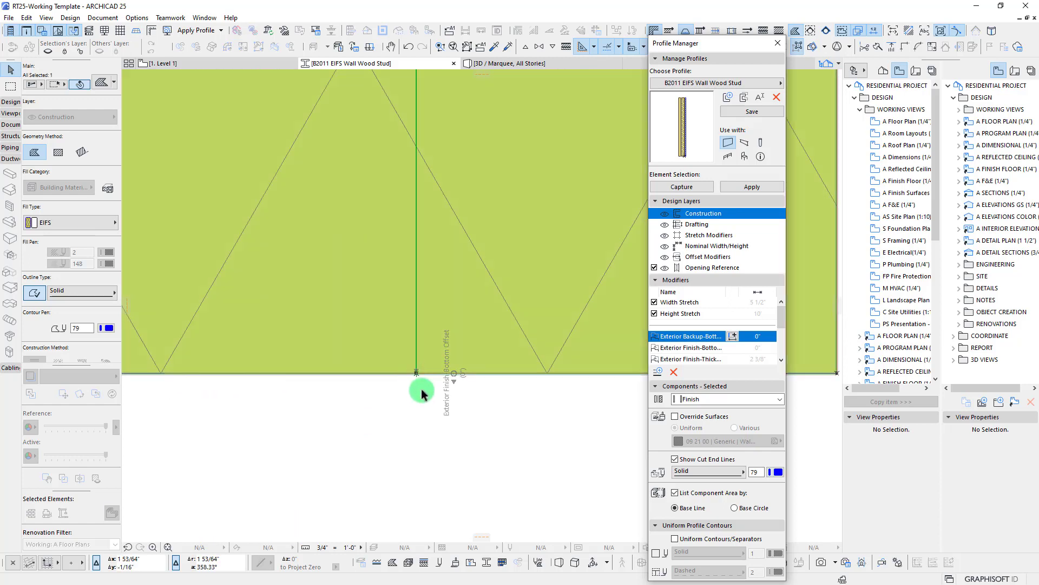
left_click(426, 419)
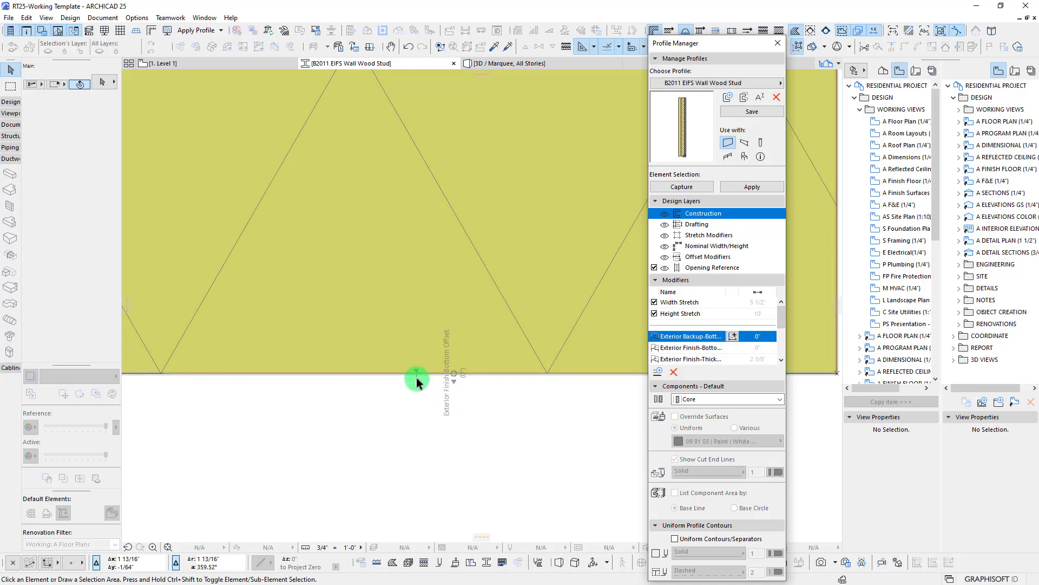
left_click(416, 370)
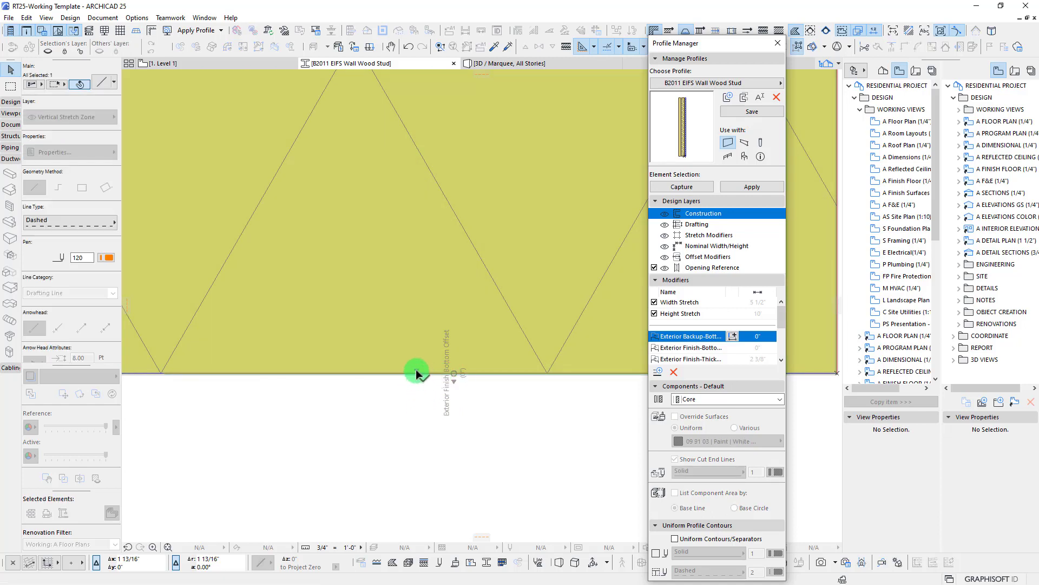
key("Escape")
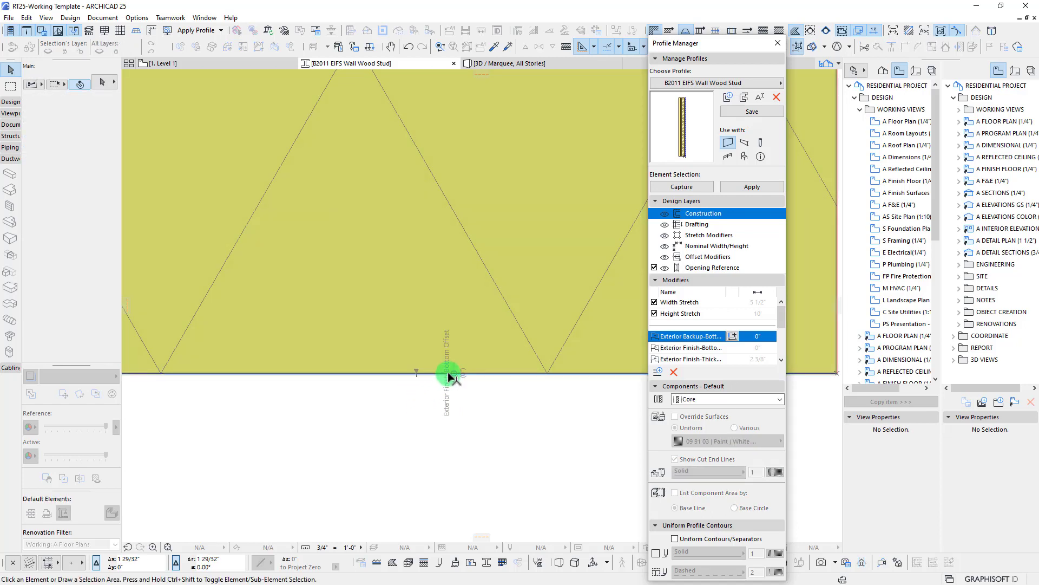
left_click(421, 372)
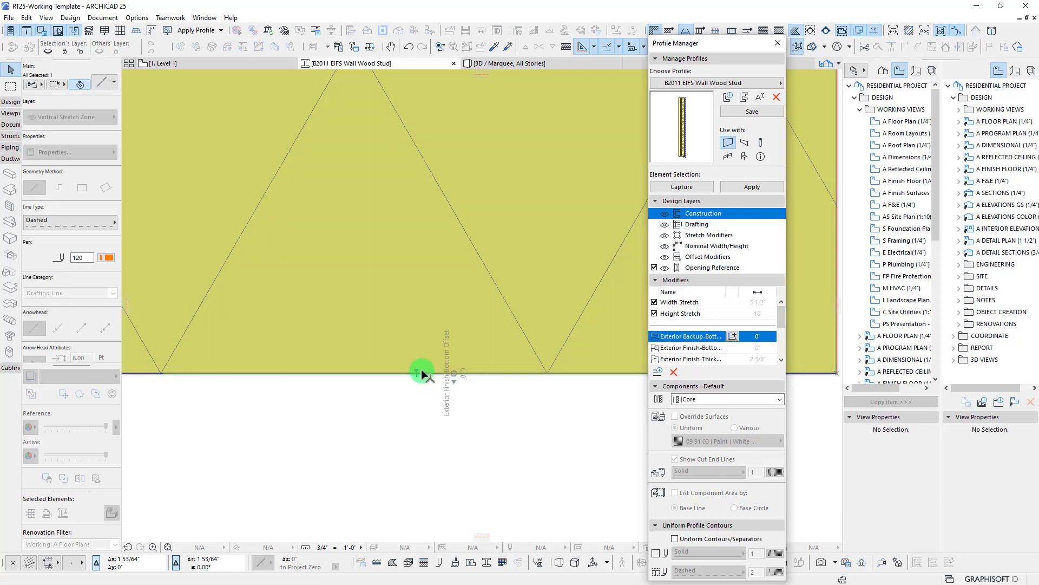
left_click(454, 373)
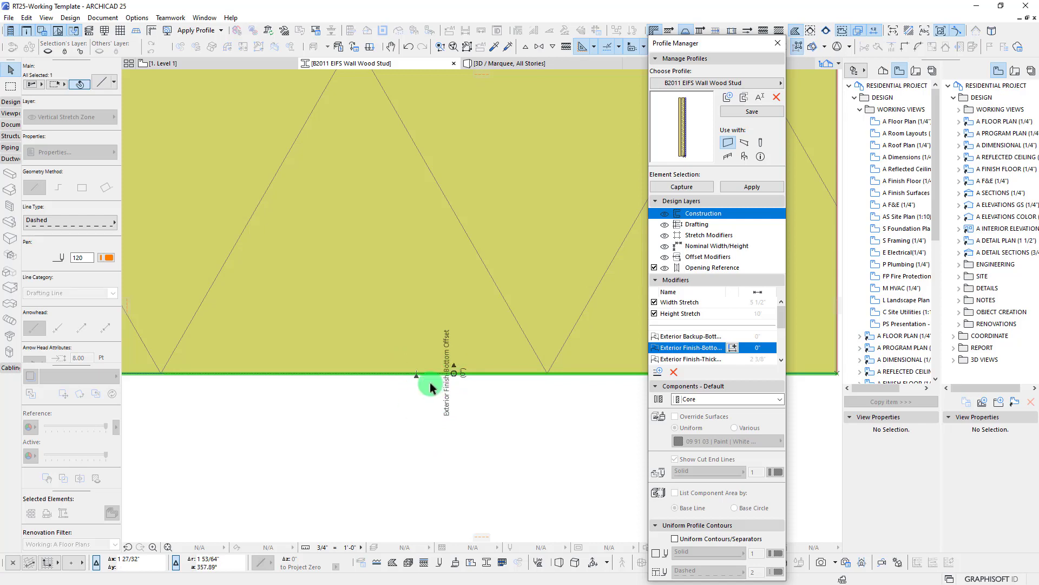
Save the changes to the B2011 EIFS Wall Wood Stud profile and confirm them.
scroll(373, 381, "down", 4)
scroll(335, 378, "down", 3)
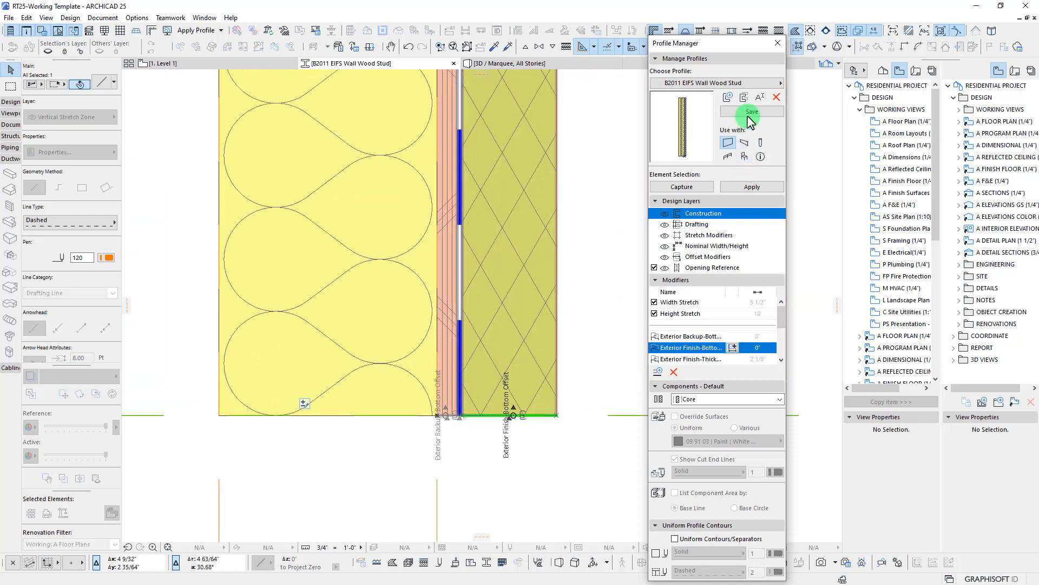
left_click(752, 112)
left_click(599, 244)
scroll(490, 420, "up", 4)
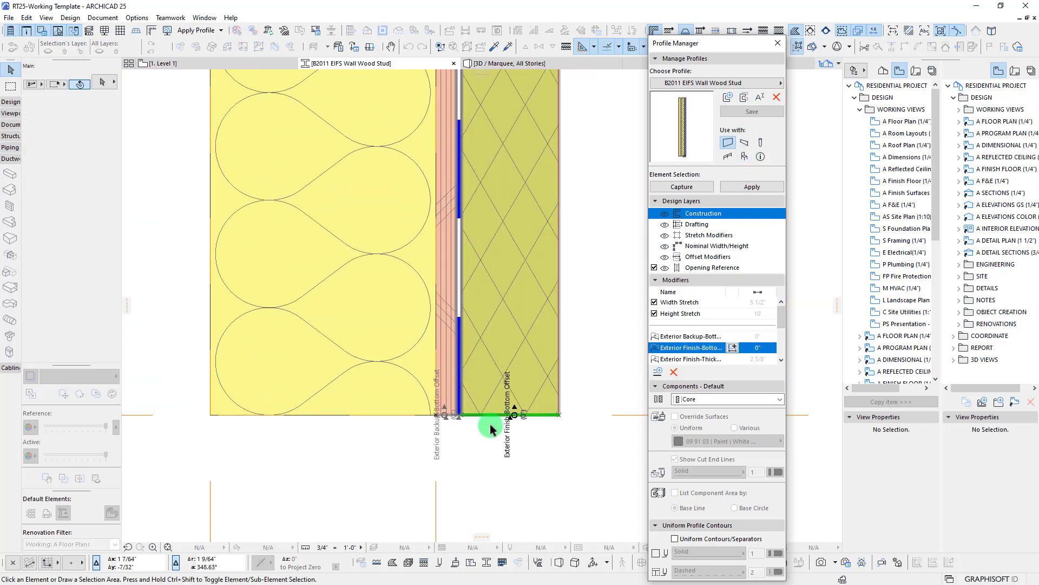
In the 3D view, extend the EIFS wall's finish 8" below its base using the Exterior Finish-Bottom Offset.
left_click(524, 65)
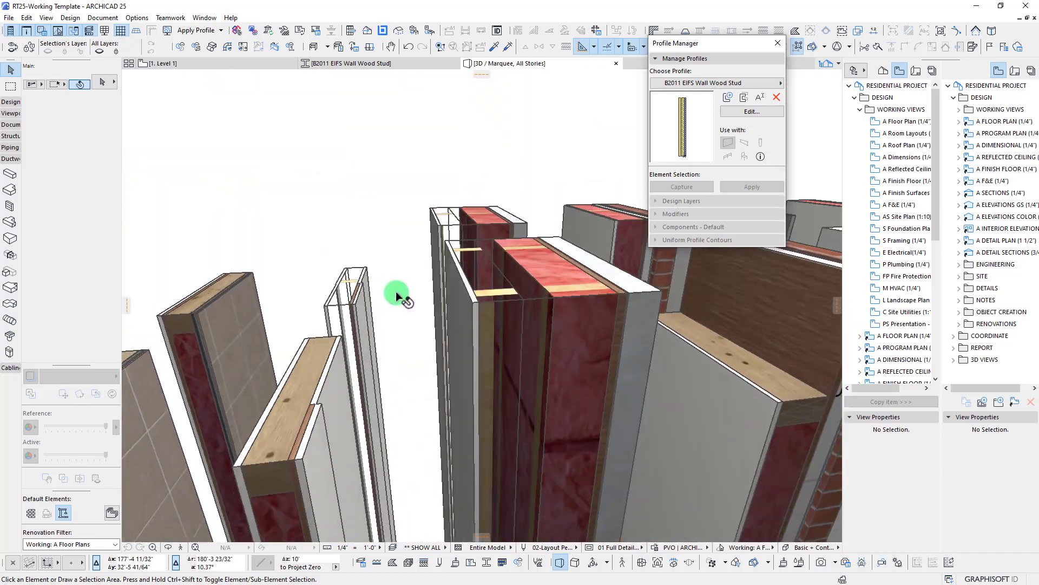
mouse_move(397, 293)
middle_mouse_down("shift")
mouse_move(403, 369)
mouse_move(410, 293)
middle_mouse_up("shift")
left_click(414, 325)
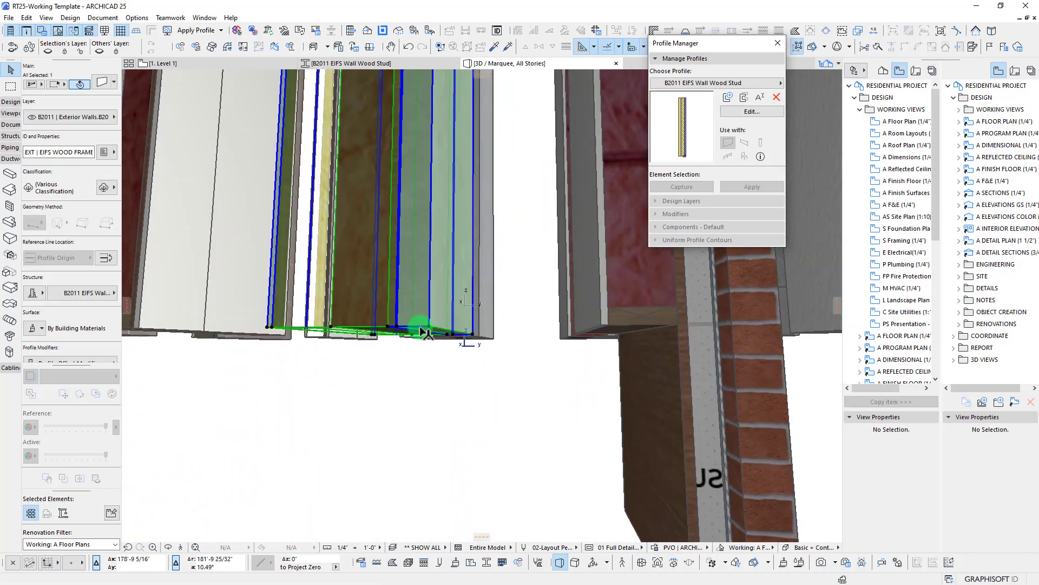
left_click(421, 328)
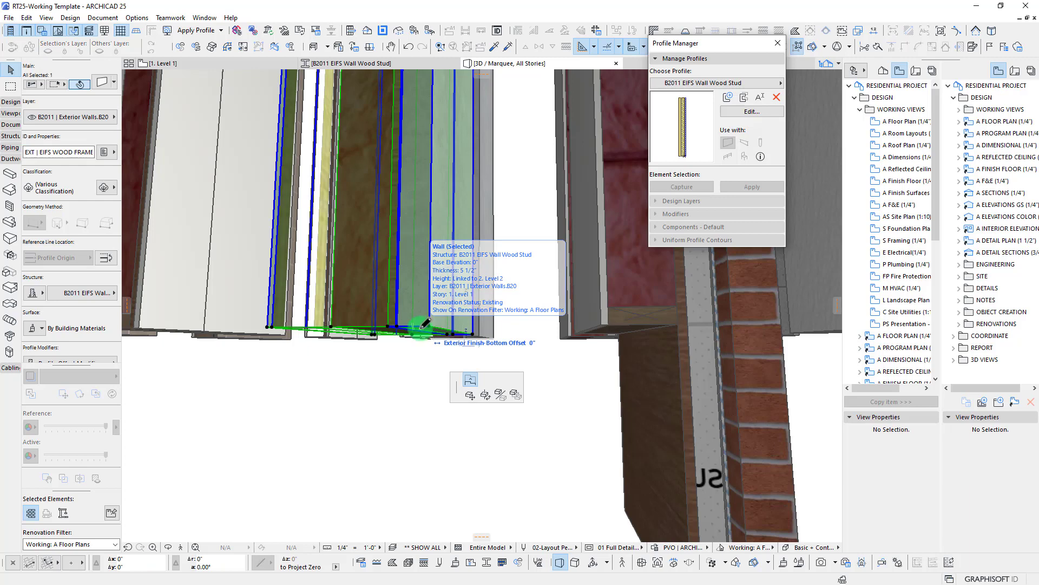
scroll(429, 392, "down", 2)
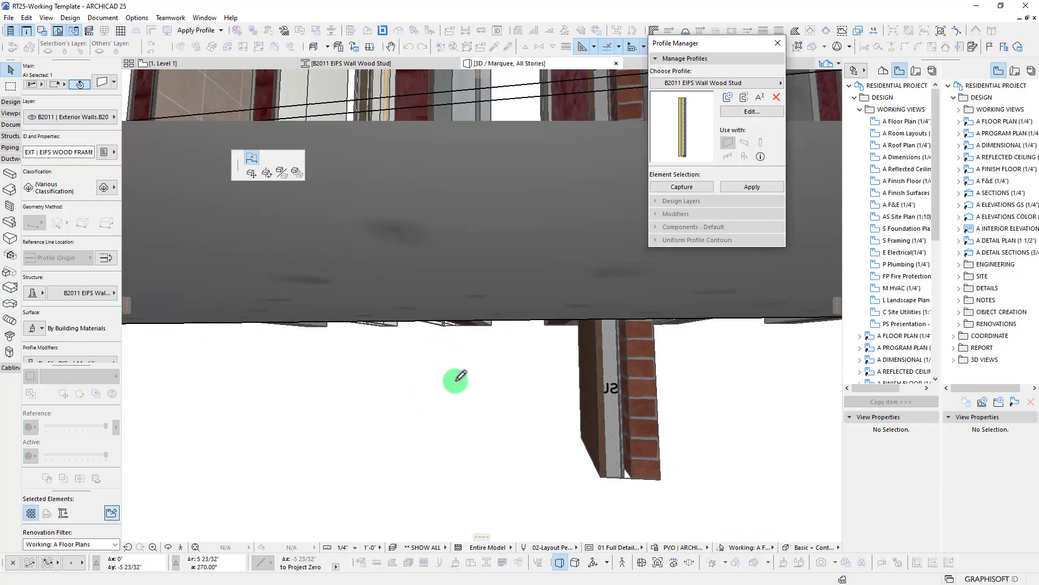
middle_click_drag(463, 350, 460, 356, "shift")
scroll(465, 352, "up", 1)
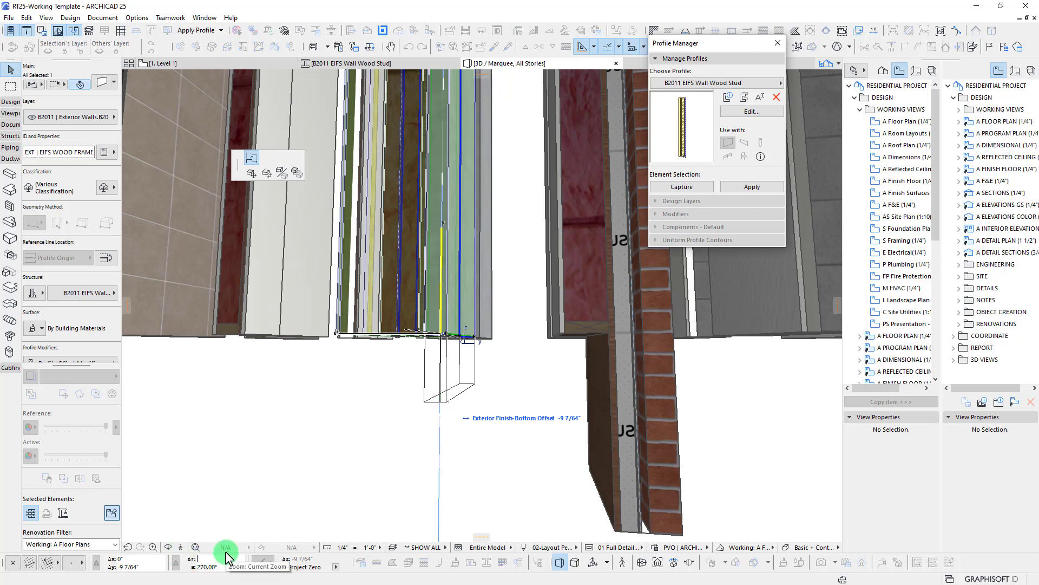
key("Return")
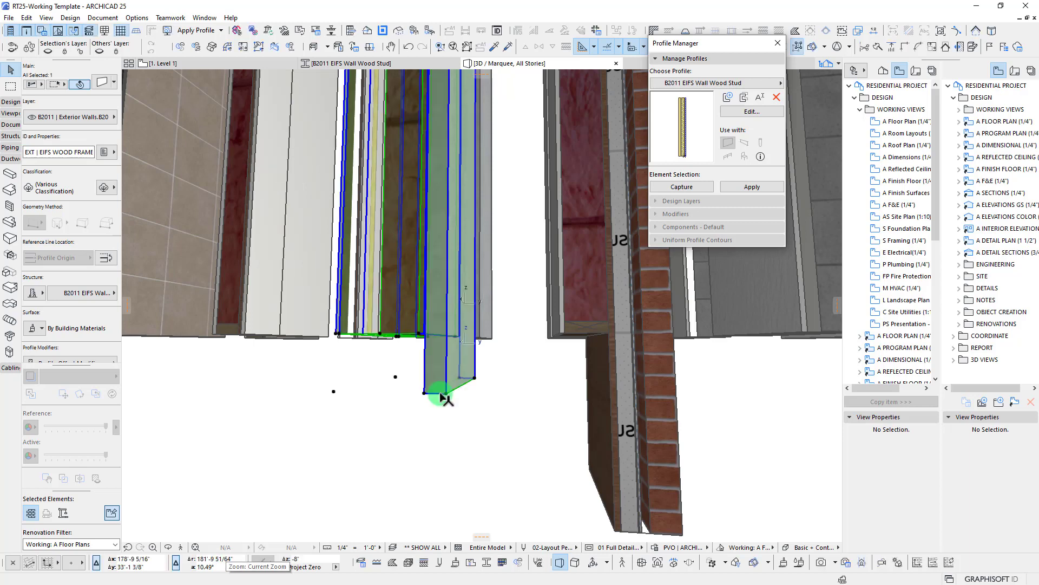
scroll(424, 339, "up", 6)
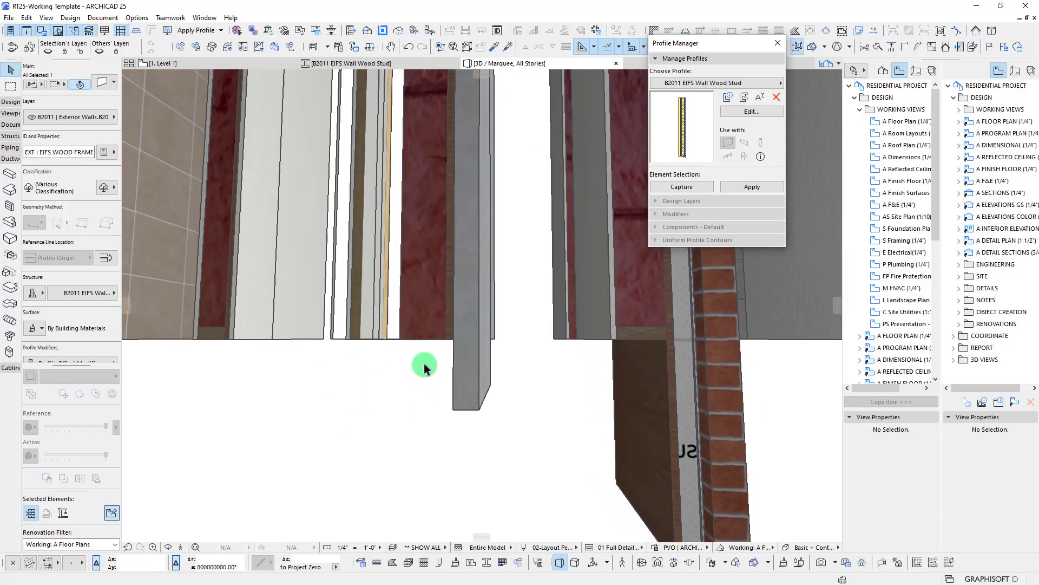
Extend the EIFS wall's sheathing and wrap down to the finish's bottom edge using the Exterior Backup-Bottom Offset.
middle_click_drag(428, 333, 452, 217, "shift")
left_click(458, 216)
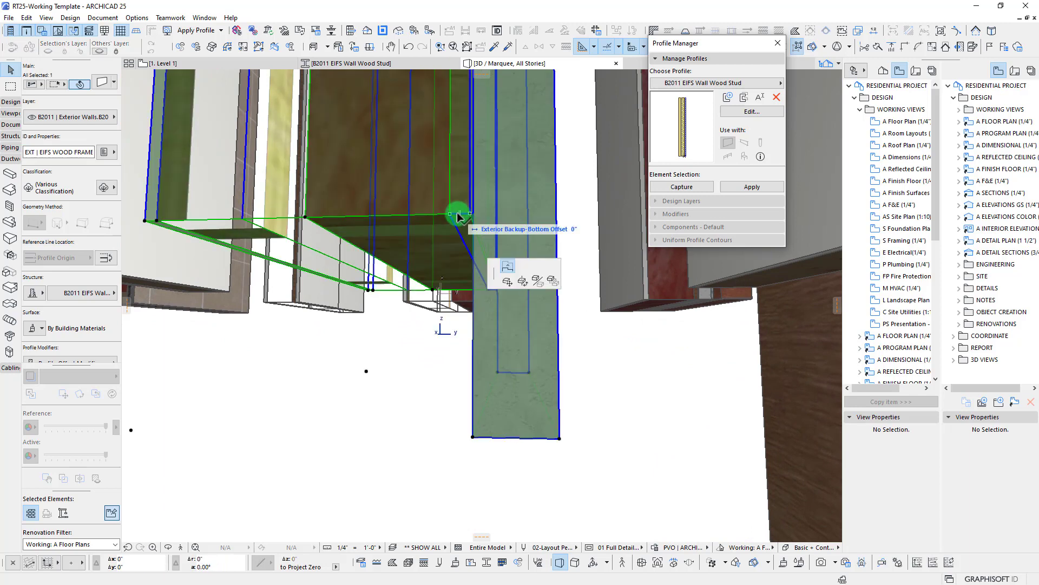
left_click_drag(457, 214, 483, 441)
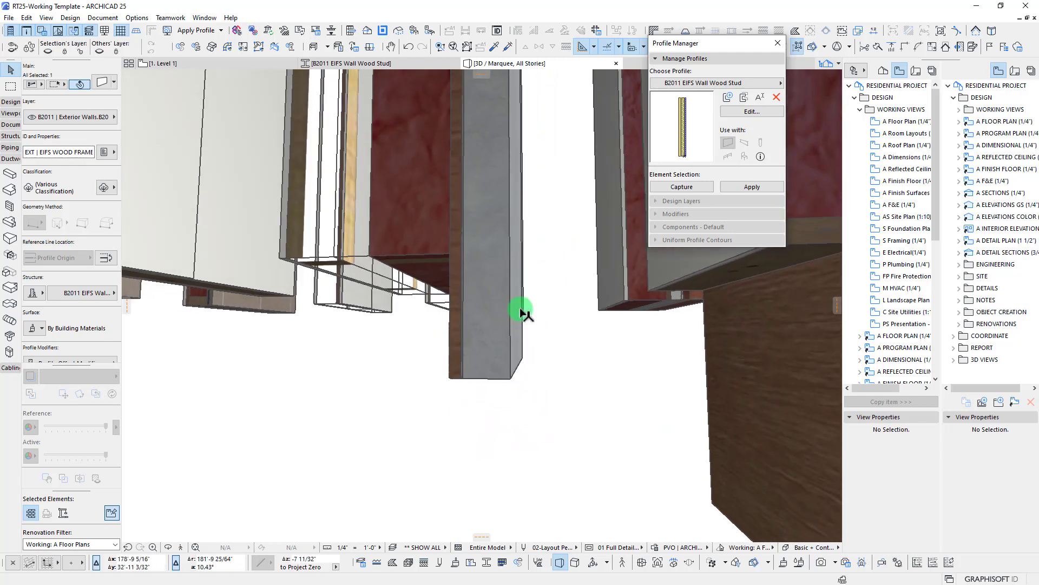
middle_click_drag(473, 325, 559, 290, "shift")
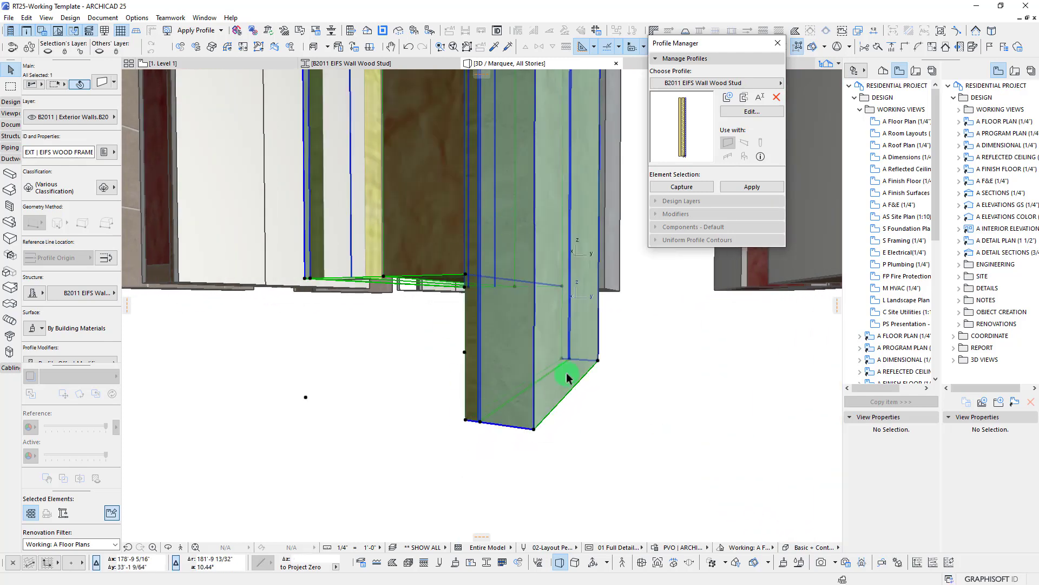
middle_click_drag(567, 375, 539, 337, "shift")
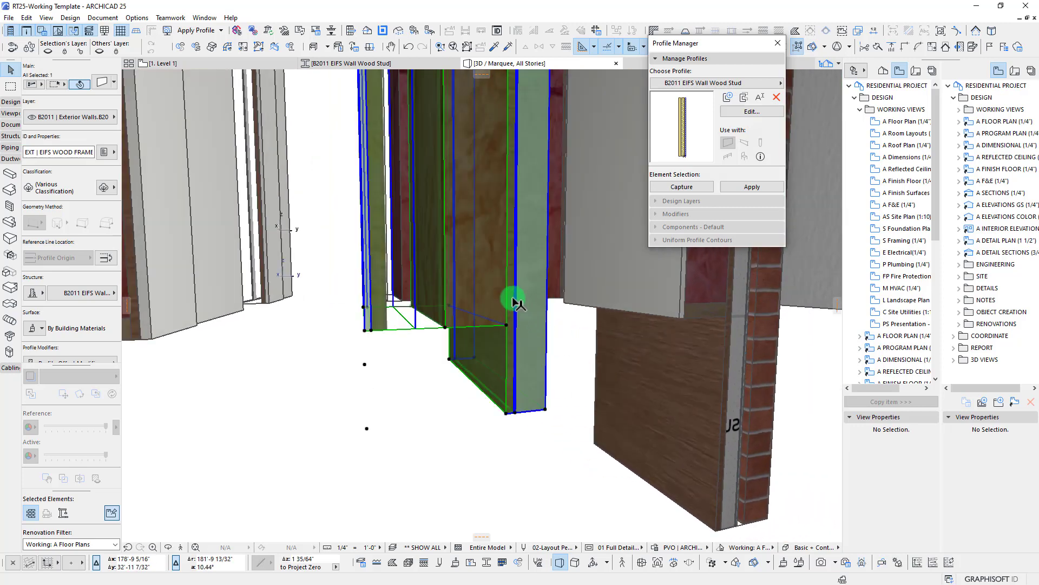
Examine the adjusted EIFS wood-framed wall and its layer list in the floor plan, comparing it with the unmodified EIFS wall beside it.
key("F2")
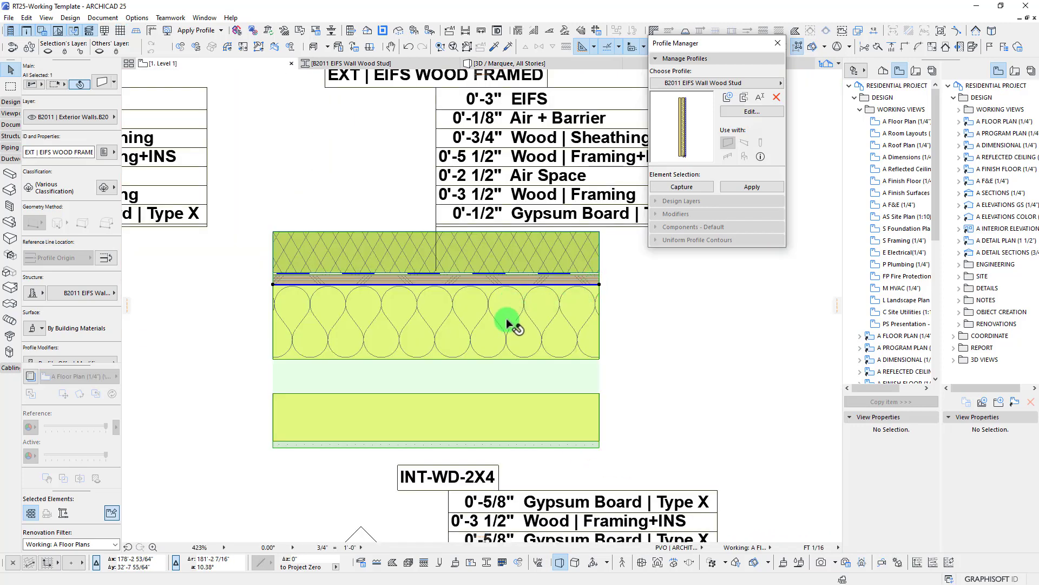
scroll(547, 314, "down", 6)
left_click(541, 324)
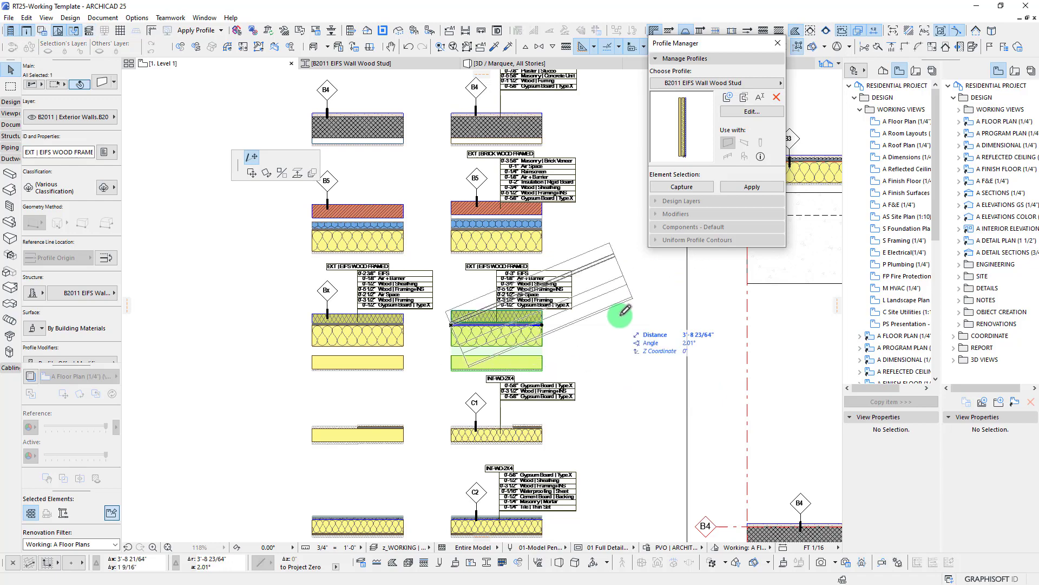
key("Escape")
key("Escape")
scroll(414, 337, "up", 5)
scroll(423, 334, "down", 1)
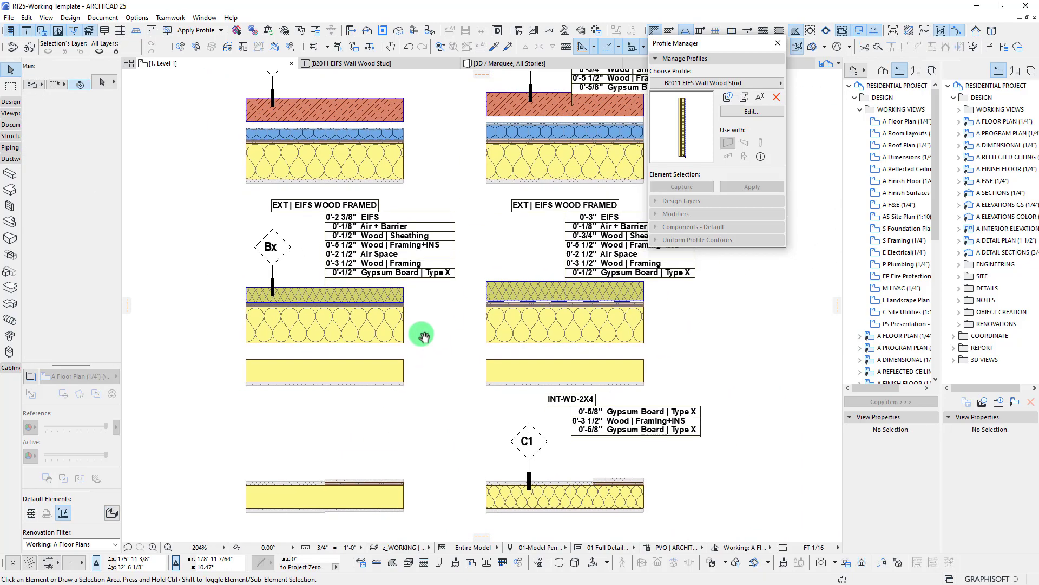
left_click(532, 321)
scroll(532, 321, "up", 3)
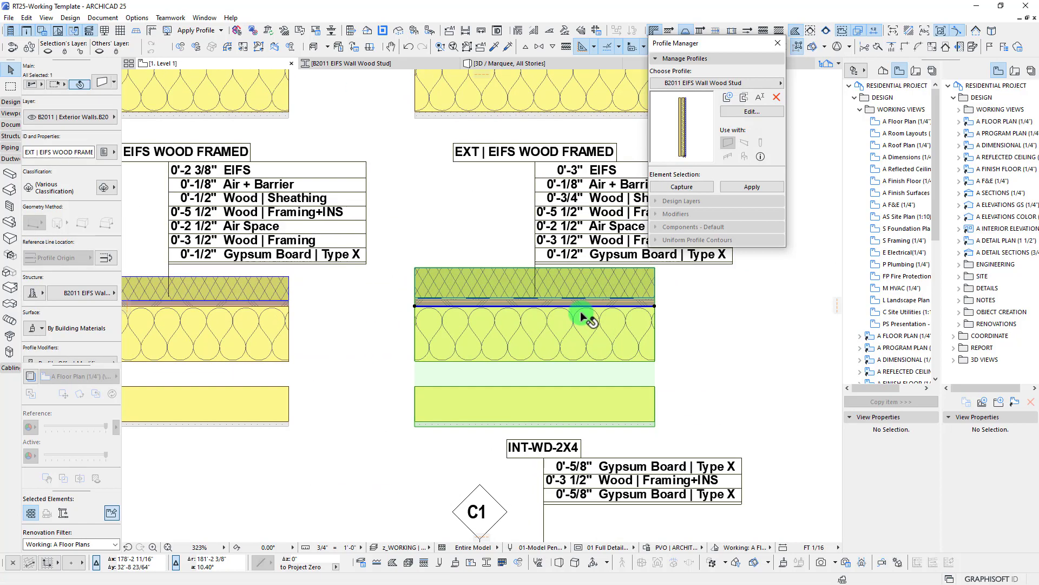
middle_click_drag(528, 384, 524, 345)
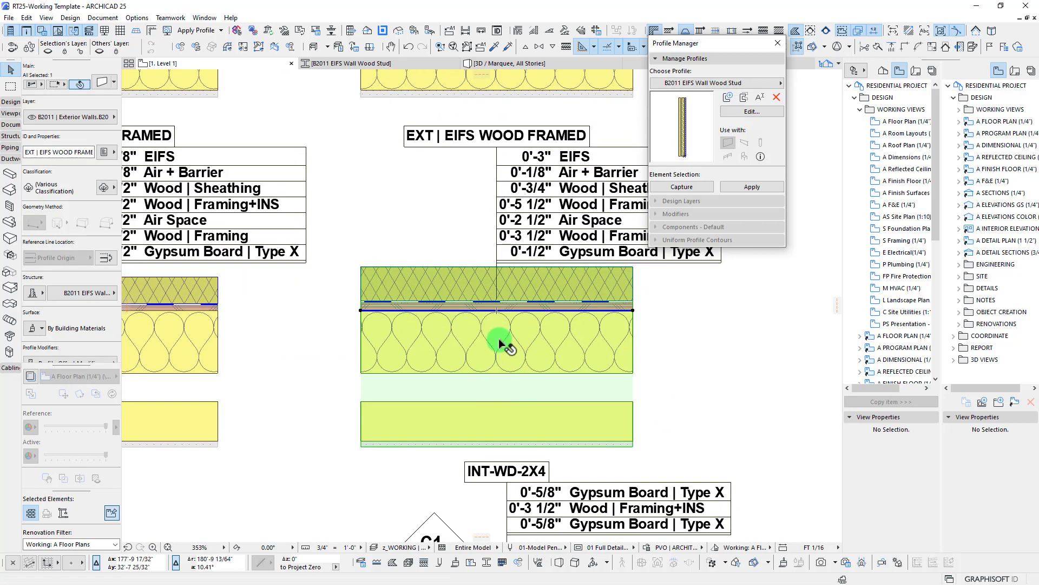
scroll(509, 360, "down", 2)
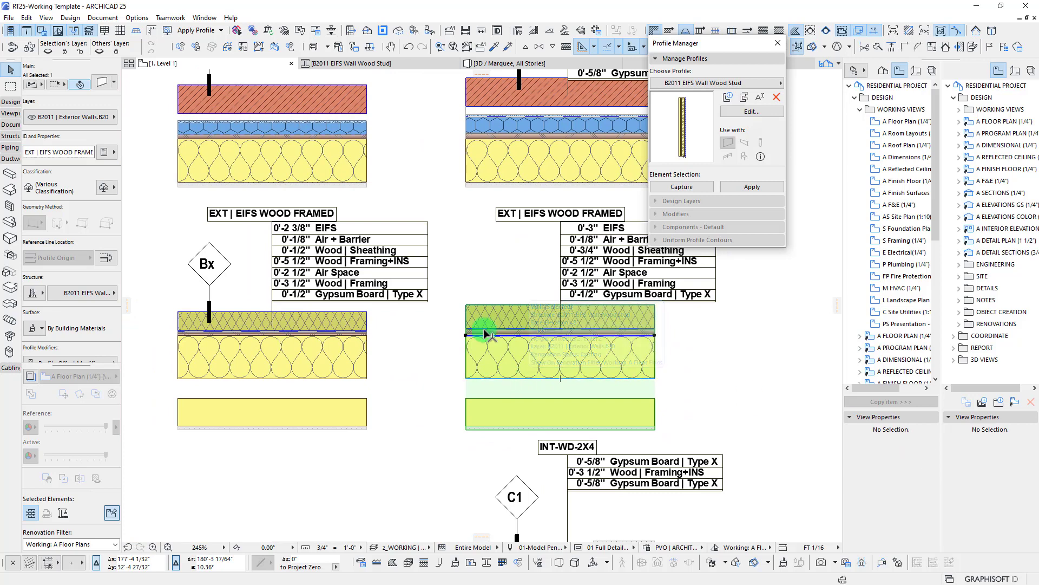
middle_click_drag(427, 320, 464, 316)
middle_click_drag(622, 316, 609, 365)
middle_click_drag(557, 317, 537, 202)
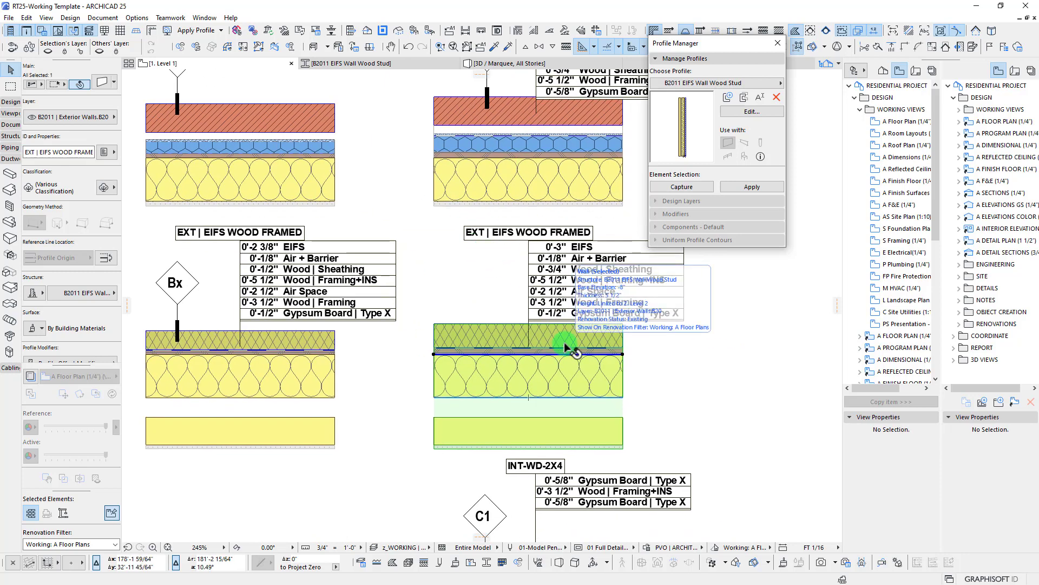
Open the B2011 EIFS Wall Wood Stud profile for editing and create an Exterior Backup-Top Offset modifier.
left_click(751, 112)
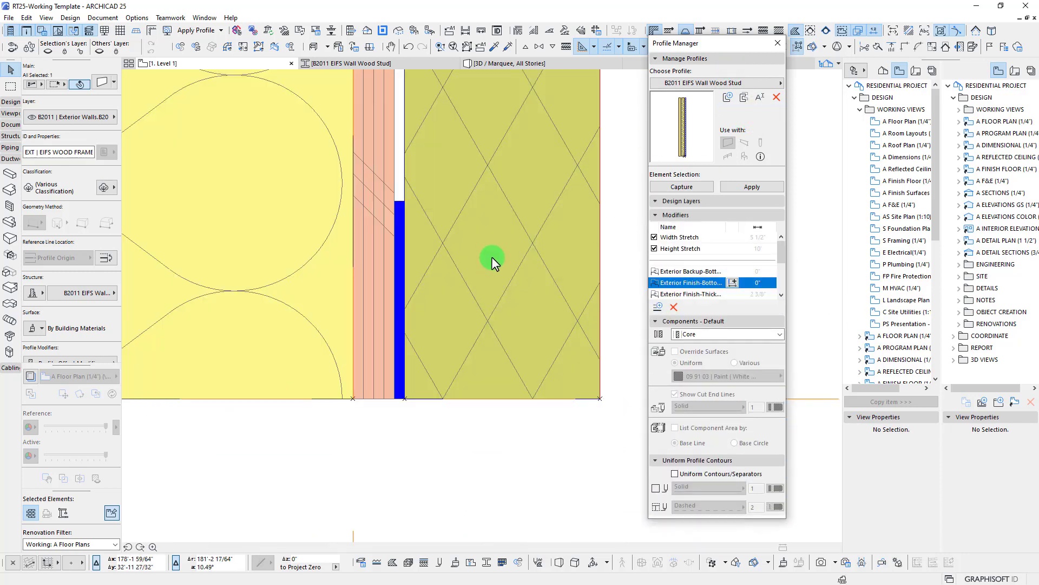
scroll(437, 322, "down", 6)
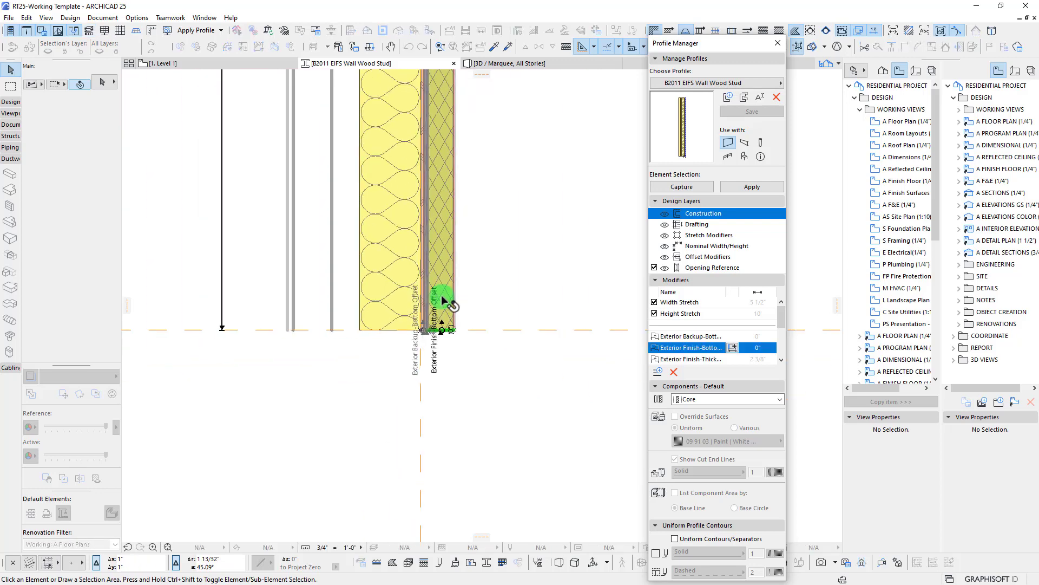
middle_click_drag(494, 255, 490, 283)
scroll(390, 260, "up", 8)
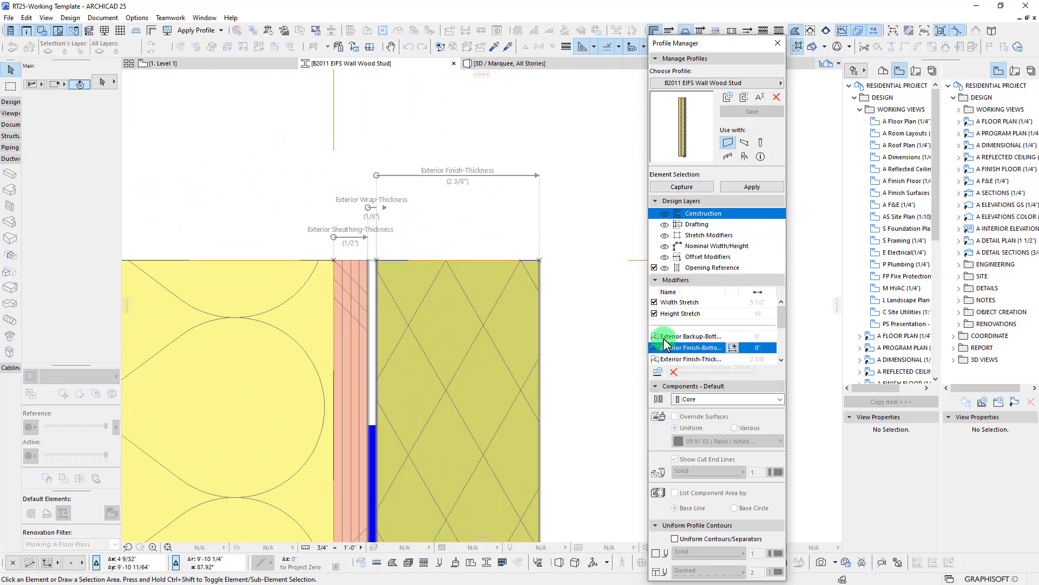
left_click(659, 372)
left_click(586, 211)
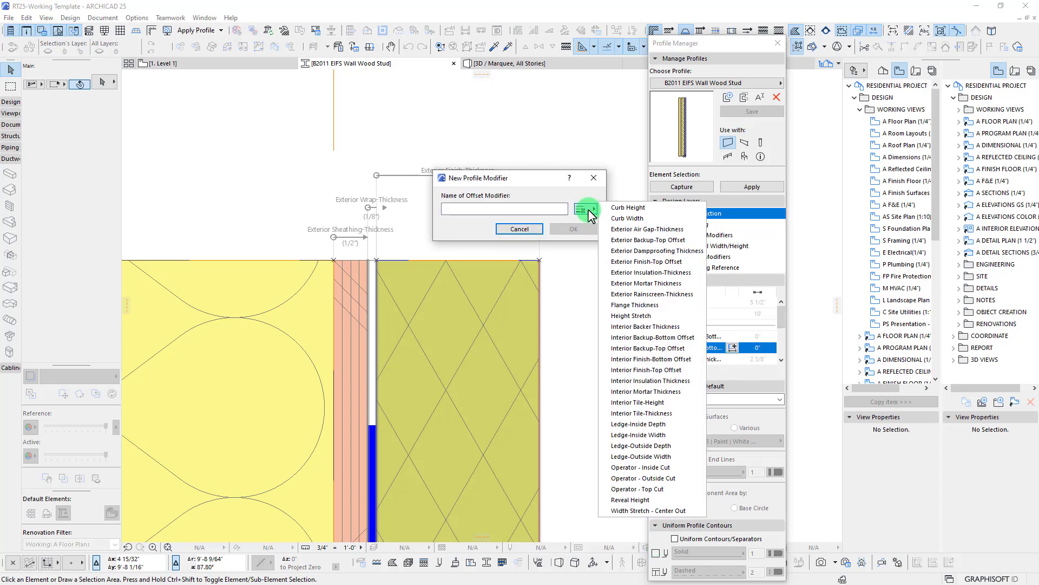
left_click(660, 241)
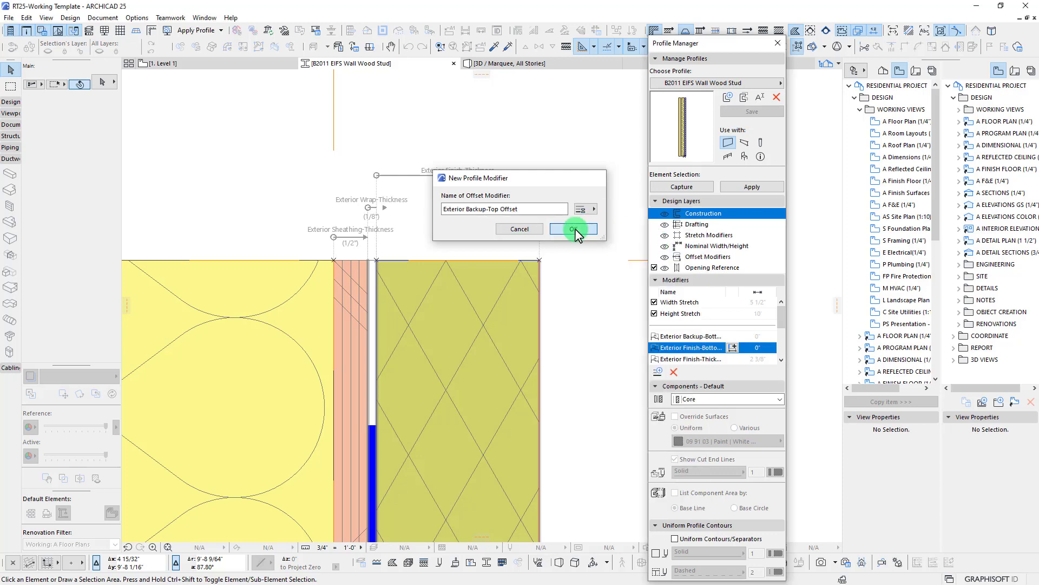
left_click(574, 229)
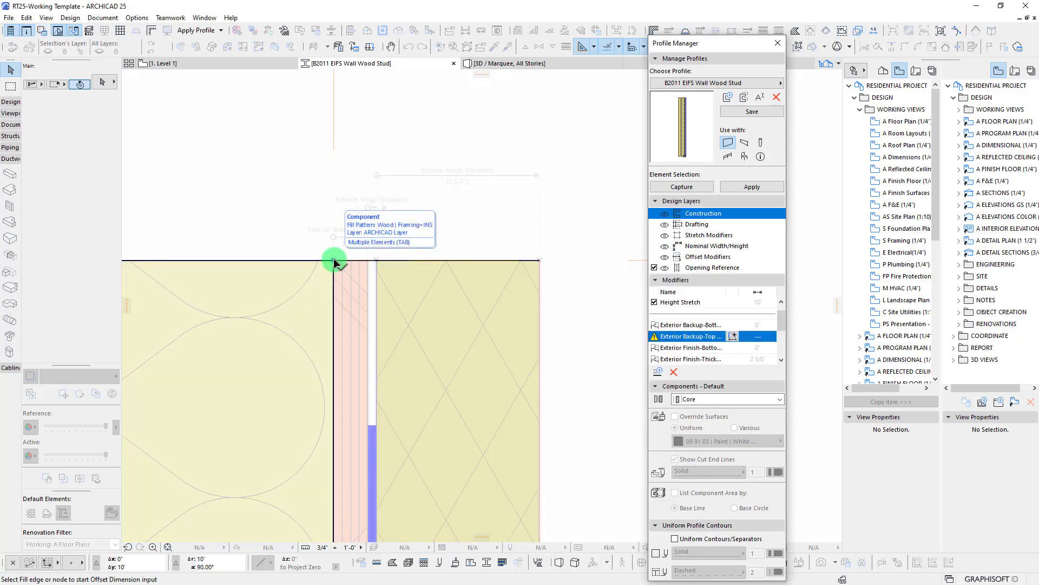
Attach the Exterior Backup-Top Offset to the sheathing's top edge and add the exterior wrap's top edge to it.
left_click(335, 261)
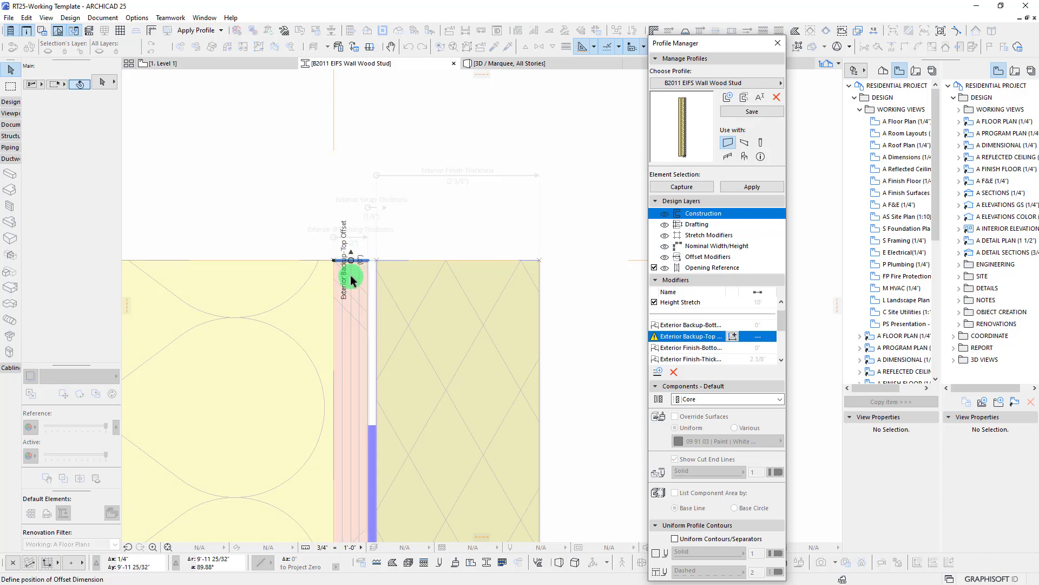
left_click(351, 349)
scroll(359, 274, "up", 3)
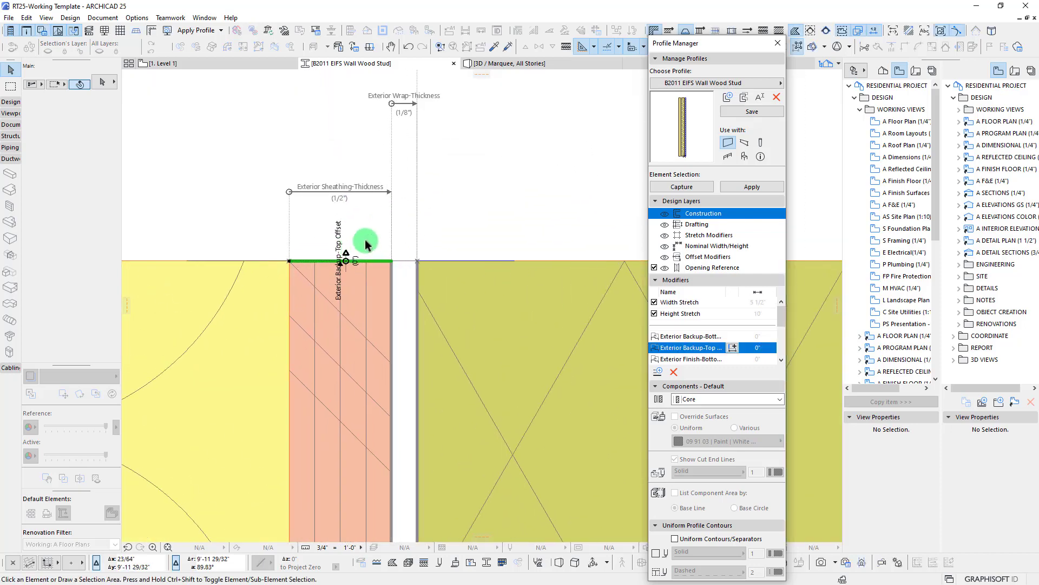
left_click(355, 251)
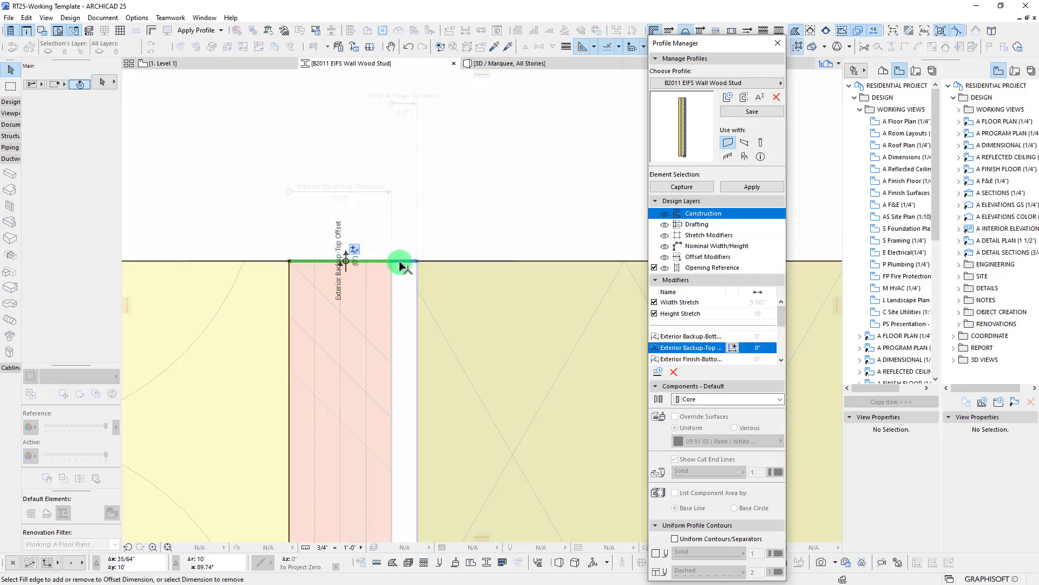
left_click(399, 262)
left_click(399, 308)
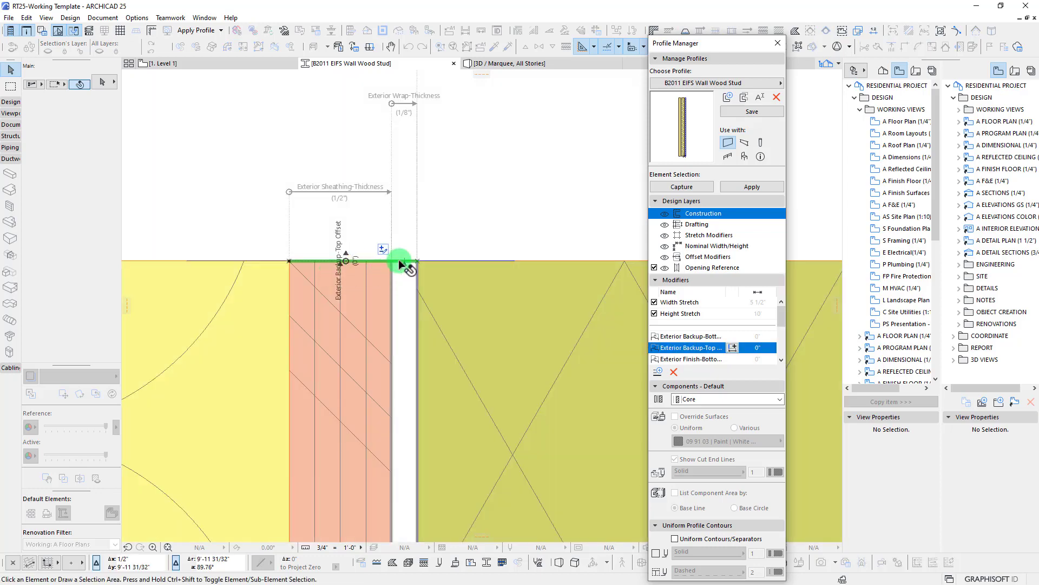
scroll(370, 306, "down", 4)
middle_click_drag(415, 269, 374, 243)
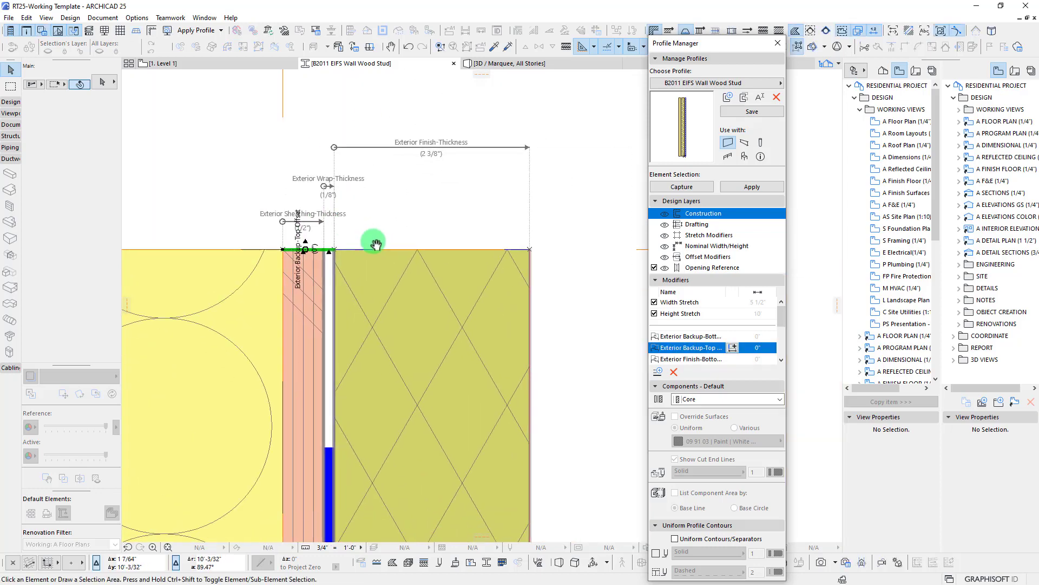
middle_click_drag(422, 275, 416, 275)
Create an Exterior Finish-Top Offset modifier for the profile.
left_click(655, 371)
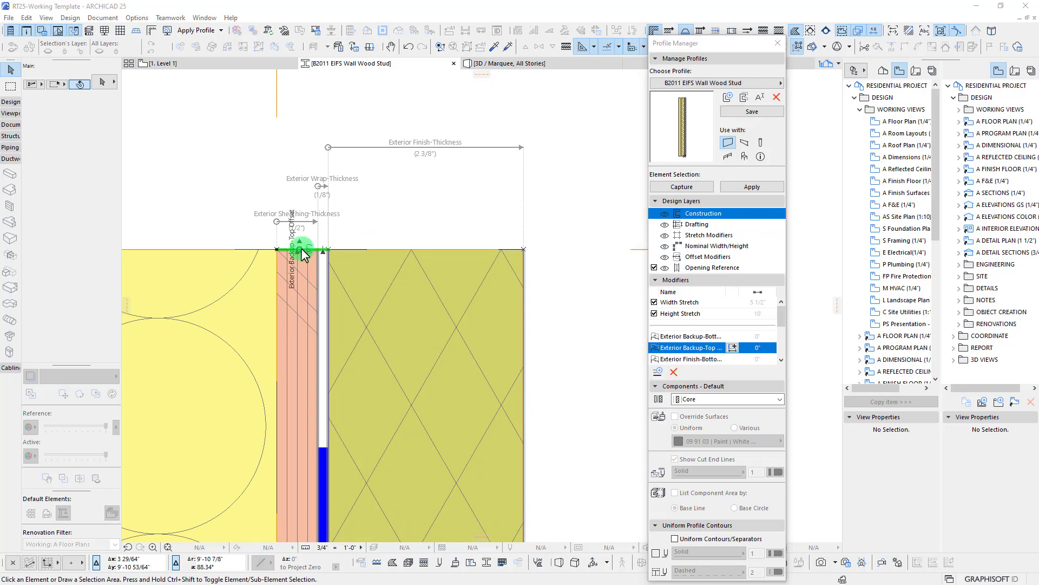
left_click(582, 209)
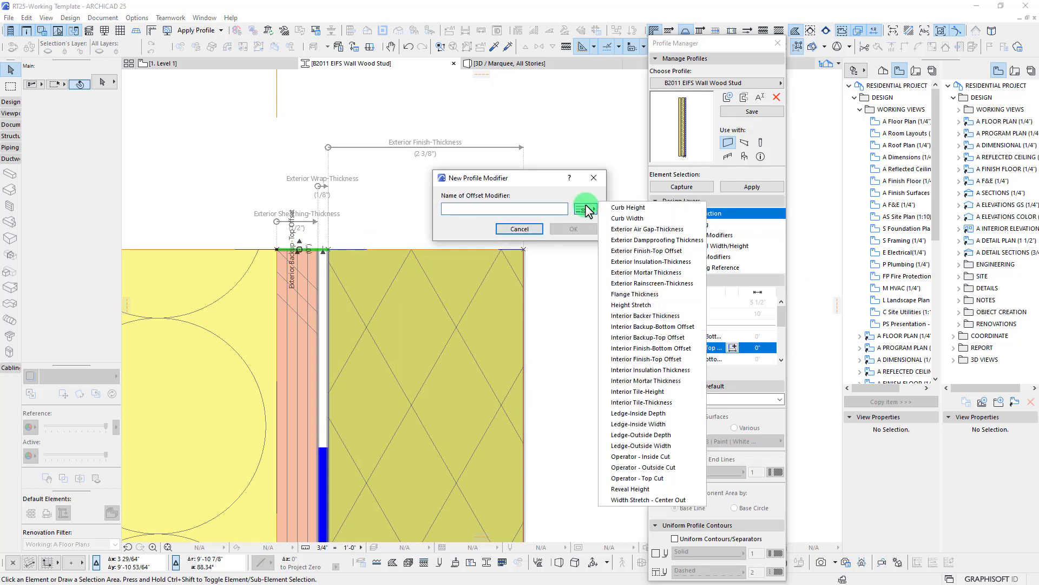
left_click(647, 251)
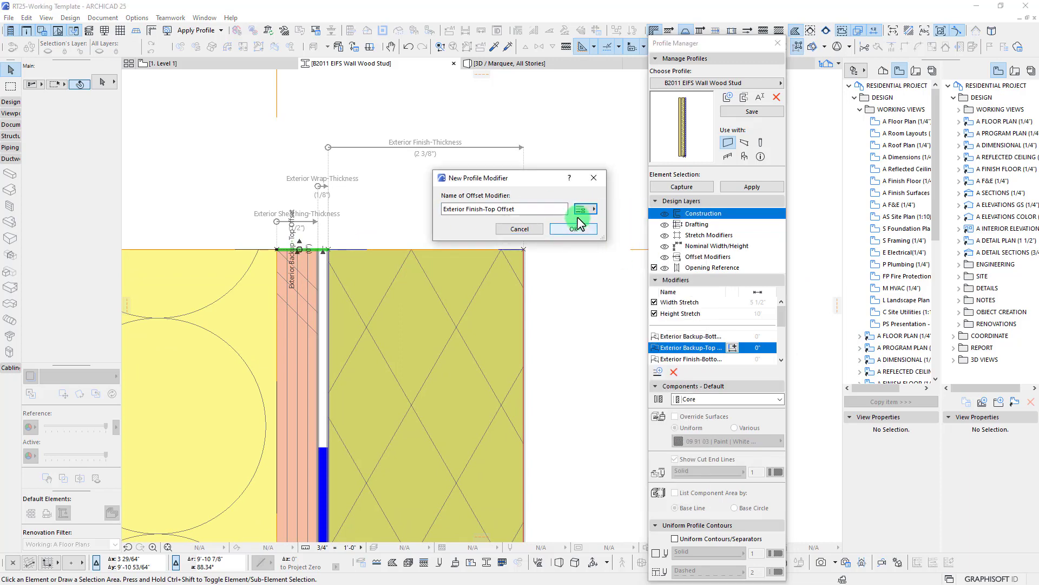
left_click(578, 213)
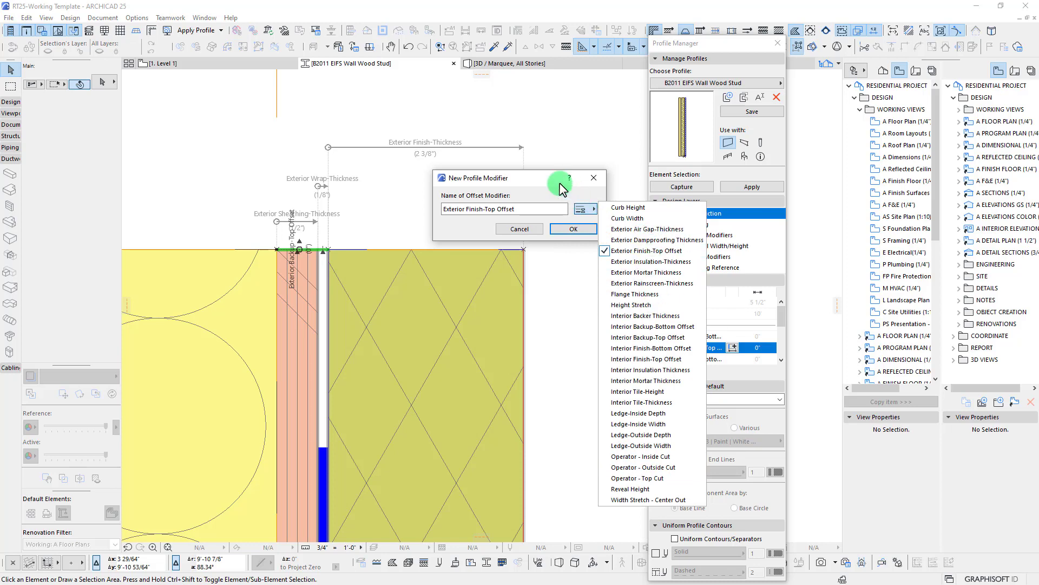
left_click(541, 179)
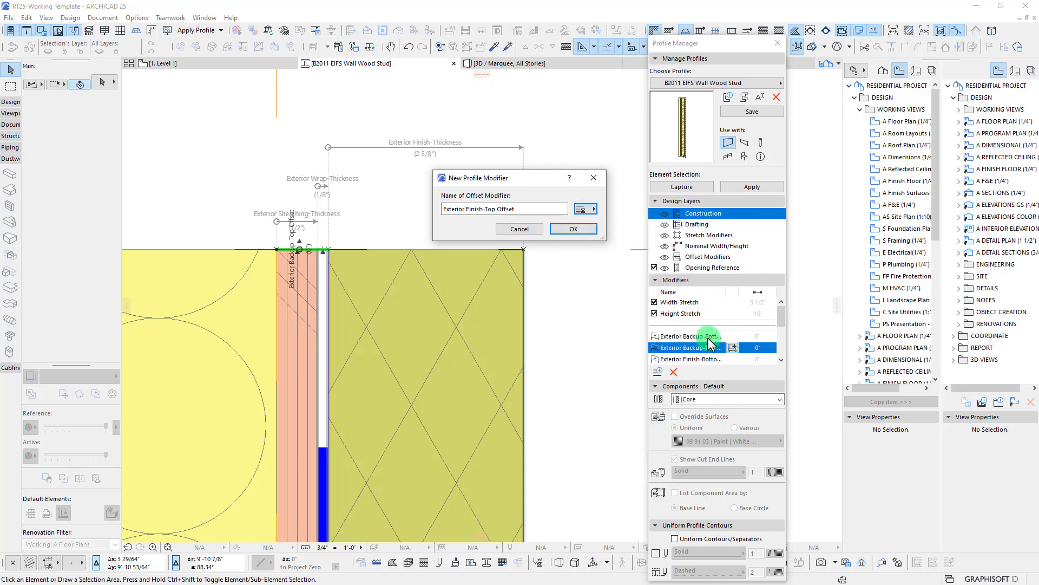
left_click(573, 229)
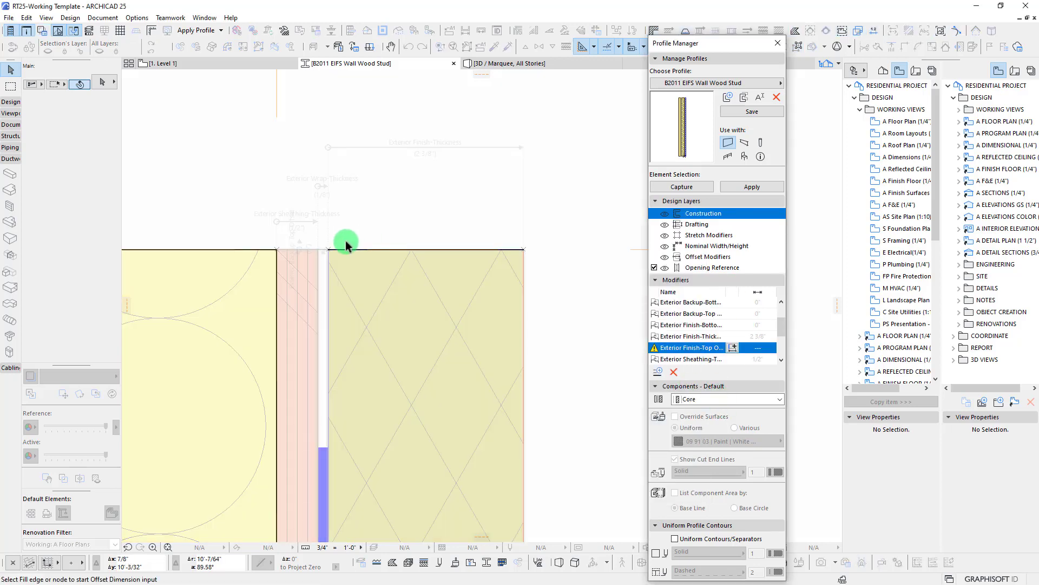
Attach the Exterior Finish-Top Offset to the top edge of the EIFS finish and save the profile.
scroll(336, 251, "up", 3)
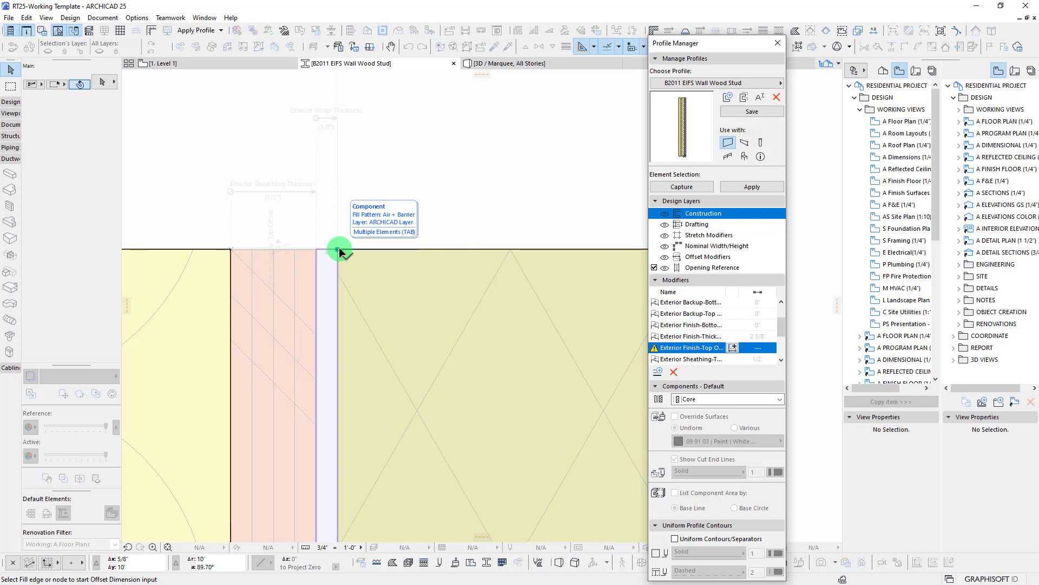
scroll(394, 327, "down", 4)
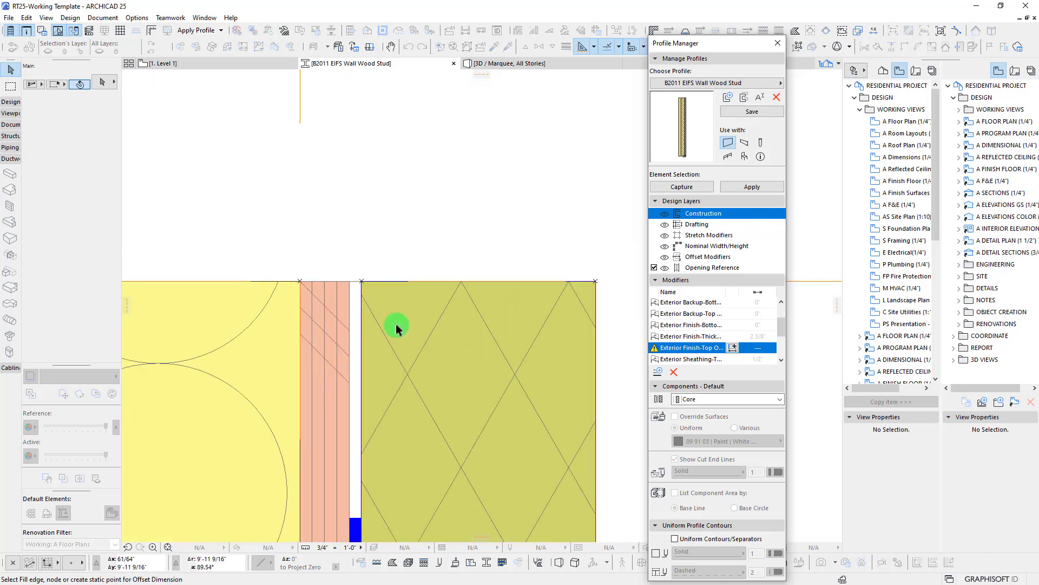
left_click(418, 293)
left_click(472, 342)
scroll(441, 219, "down", 3)
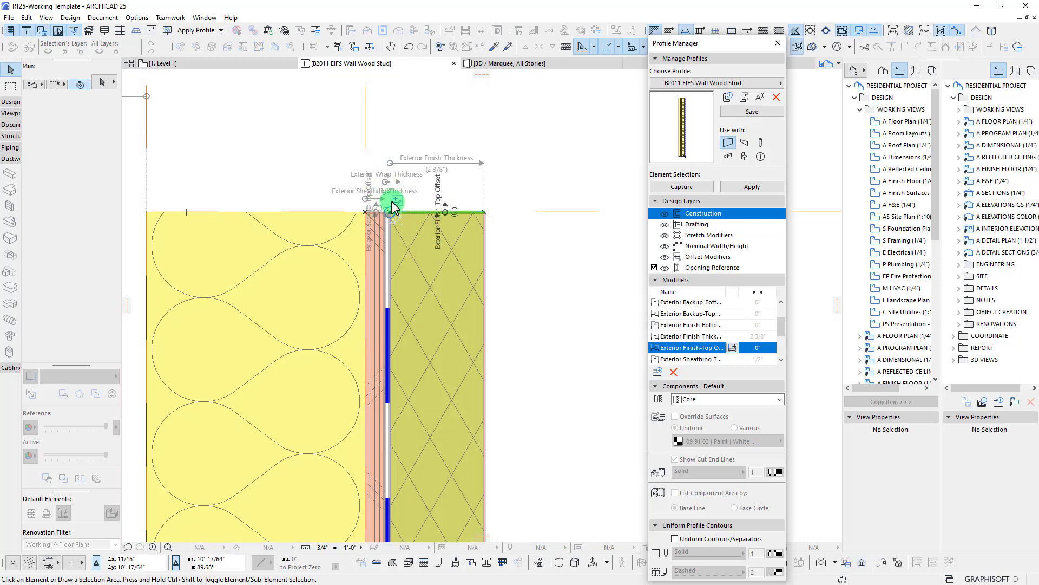
middle_click_drag(405, 207, 387, 219)
middle_click_drag(301, 208, 287, 244)
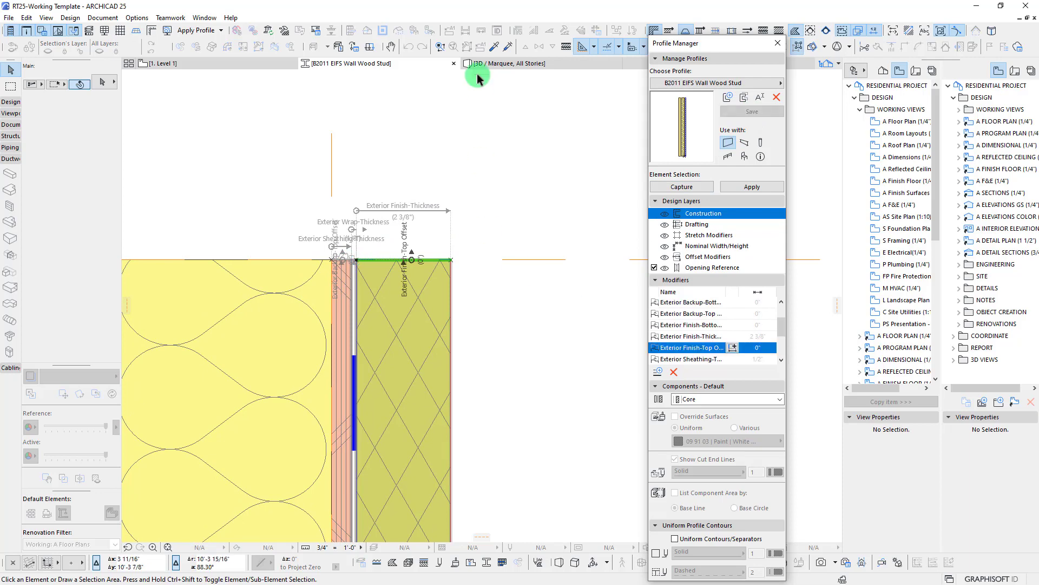
In the 3D view, raise the selected EIFS wall's sheathing edge by an Exterior Backup-Top Offset of 1'.
left_click(515, 65)
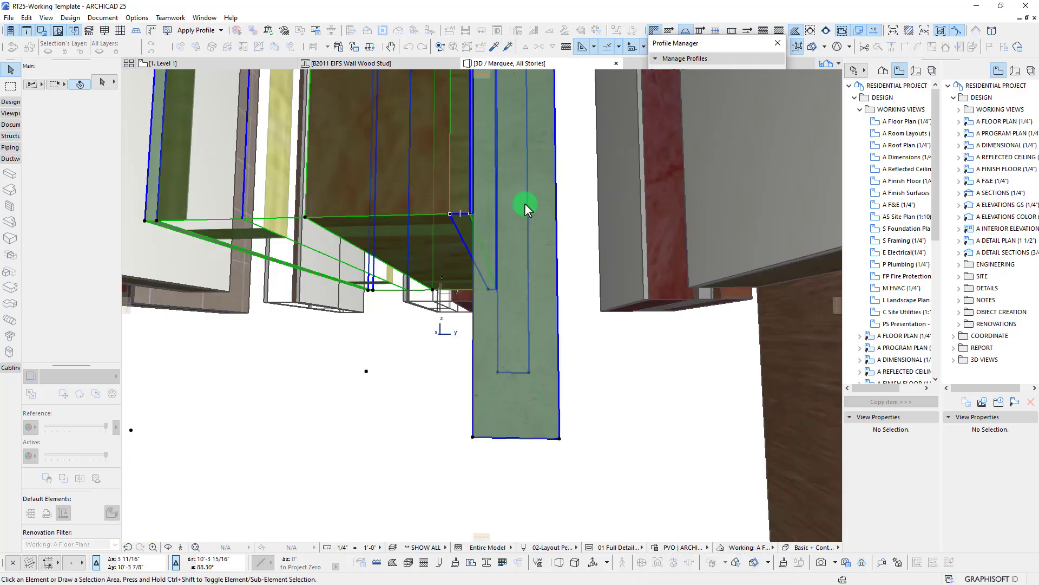
left_click(535, 287)
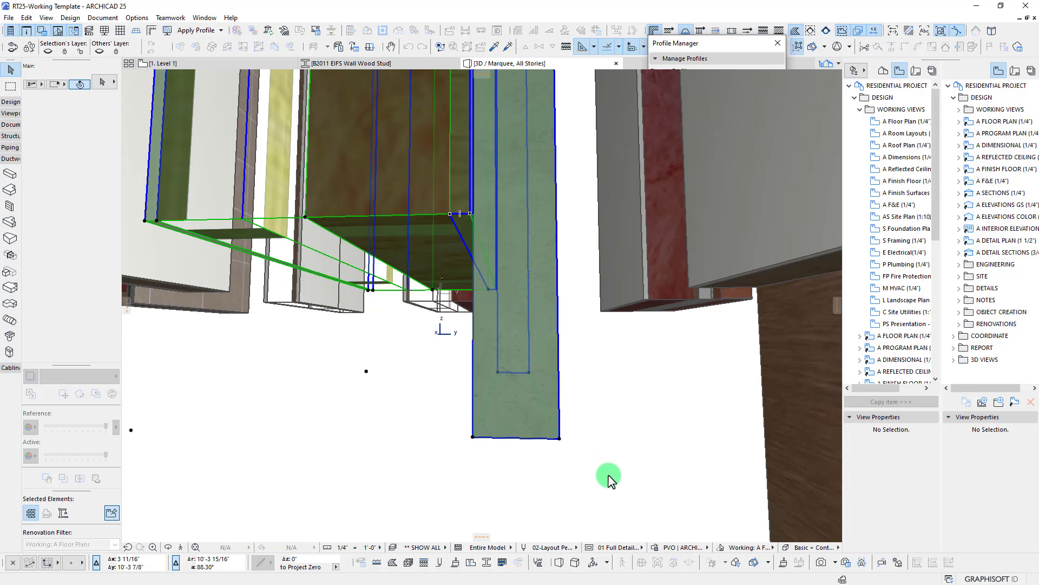
middle_click_drag(608, 476, 443, 378, "shift")
left_click(592, 452)
left_click(442, 379)
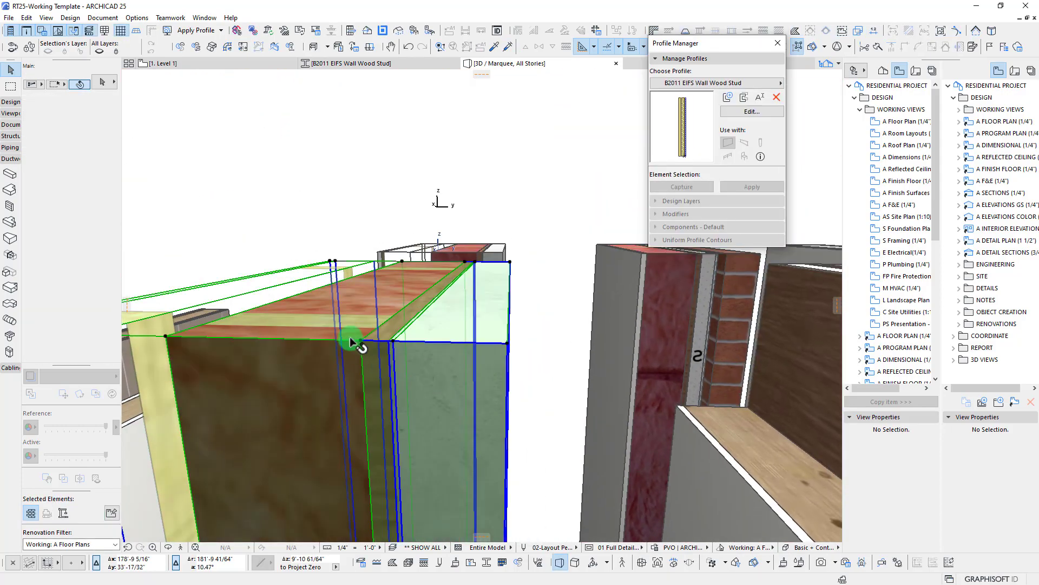
middle_click_drag(350, 337, 403, 281, "shift")
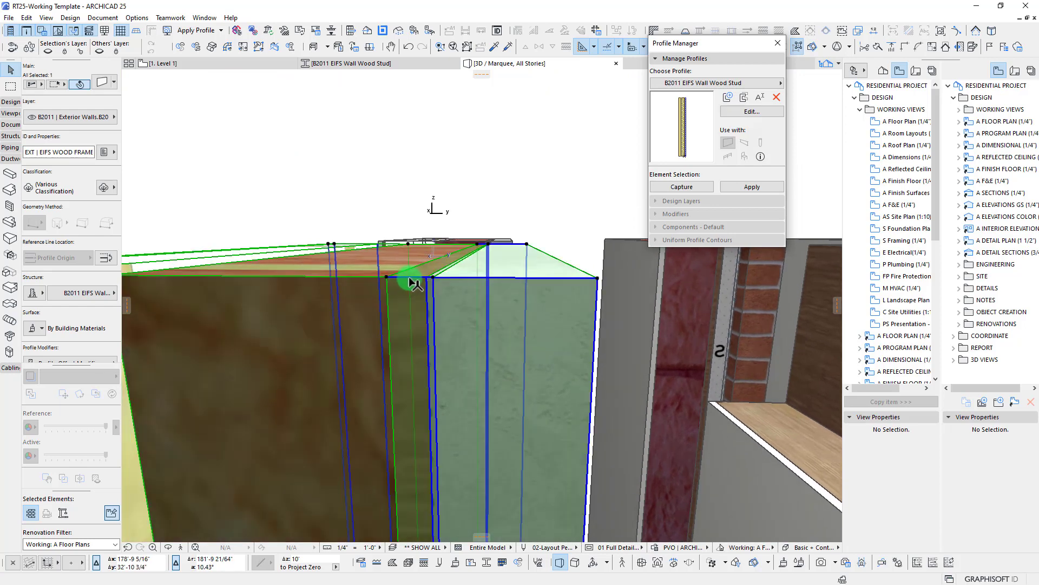
left_click(414, 278)
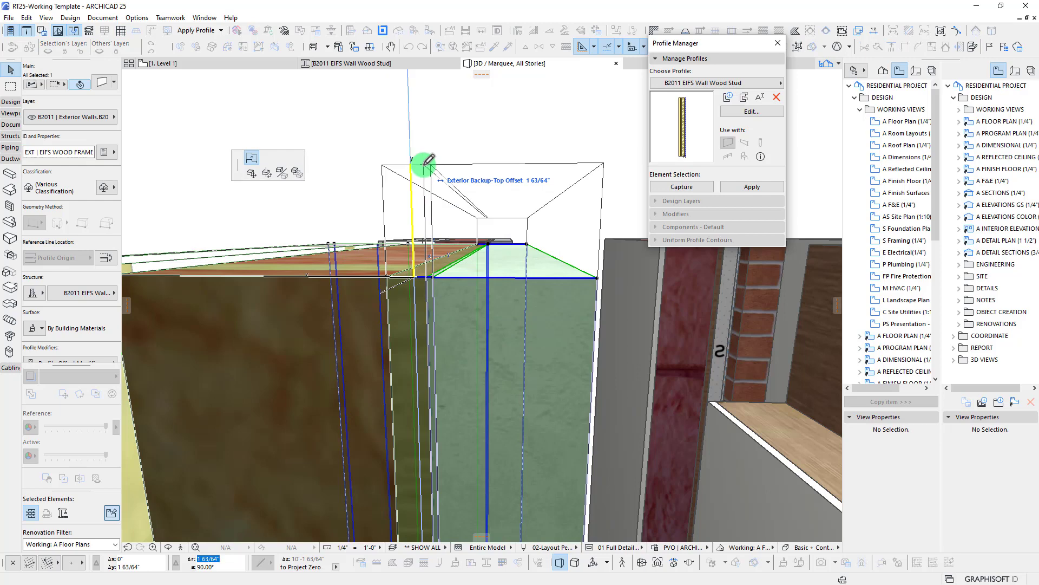
left_click(428, 160)
scroll(422, 162, "down", 10)
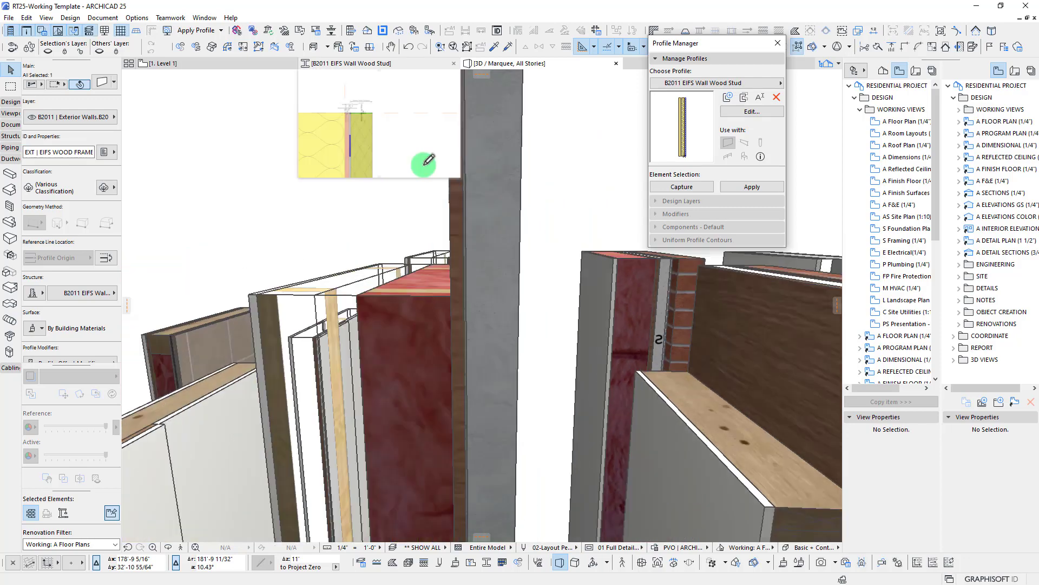
Lower the top edge of the wall's EIFS finish with an Exterior Finish-Top Offset of -4".
middle_click_drag(512, 221, 579, 232, "shift")
scroll(570, 238, "up", 5)
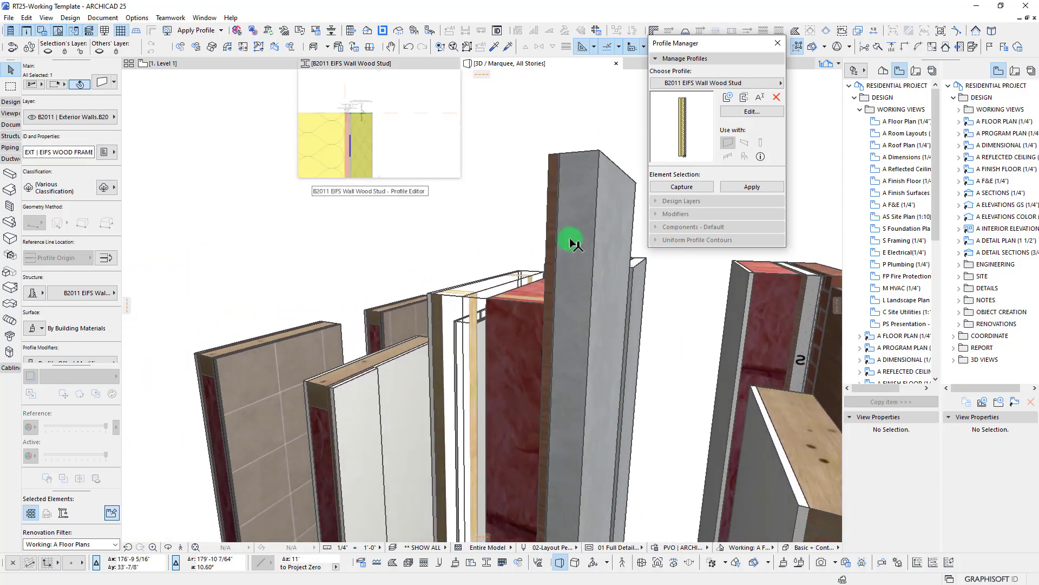
scroll(591, 126, "down", 2)
scroll(591, 125, "down", 1)
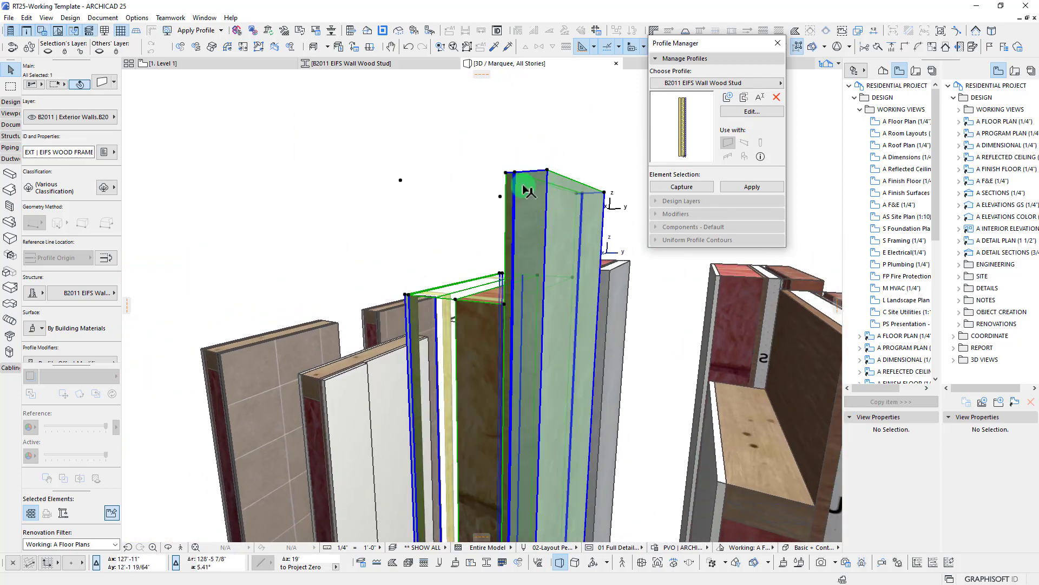
middle_click_drag(530, 177, 534, 202, "shift")
left_click(533, 186)
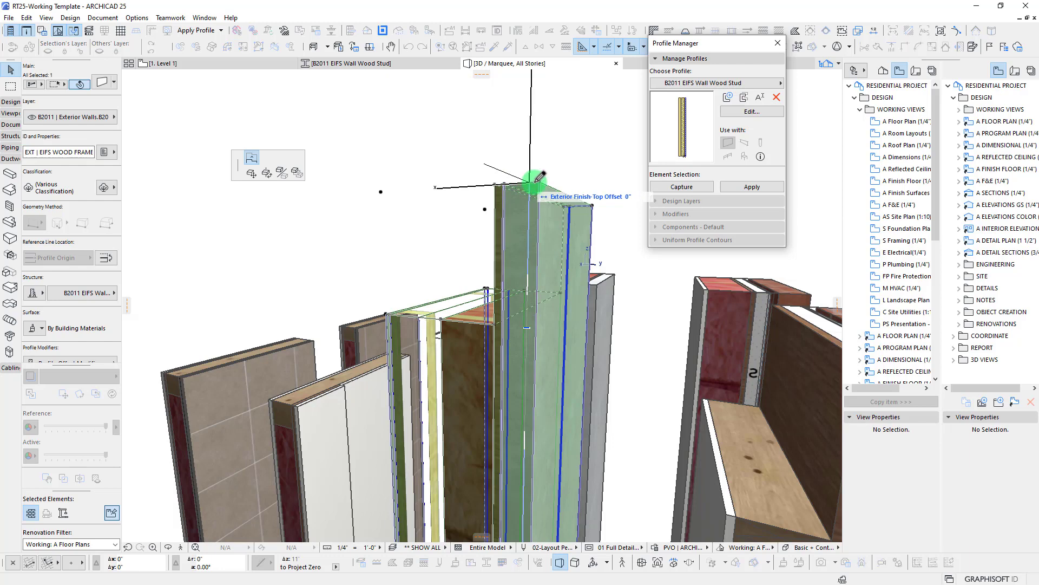
middle_click_drag(507, 183, 520, 236, "shift")
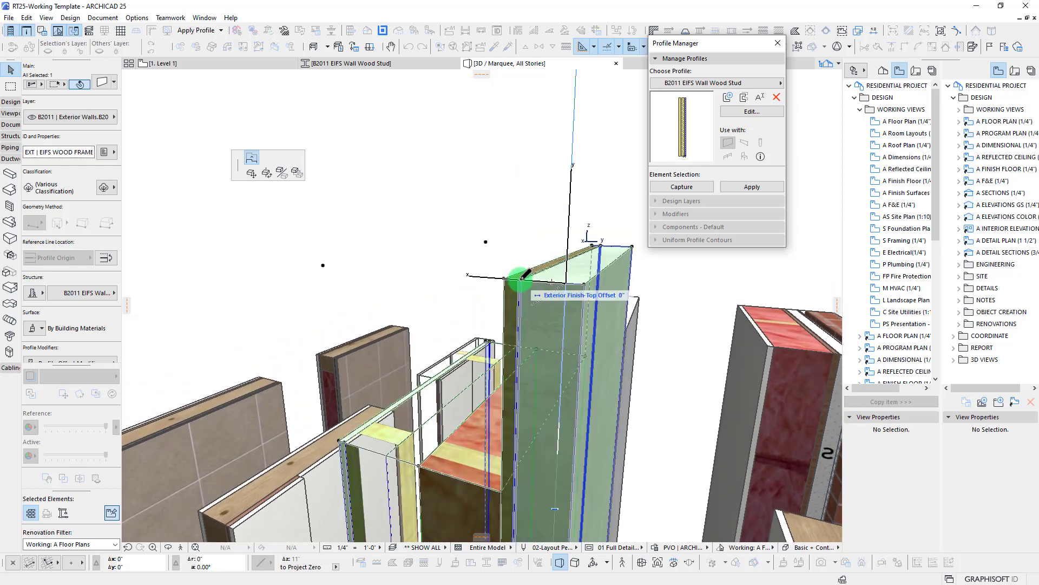
left_click(553, 352)
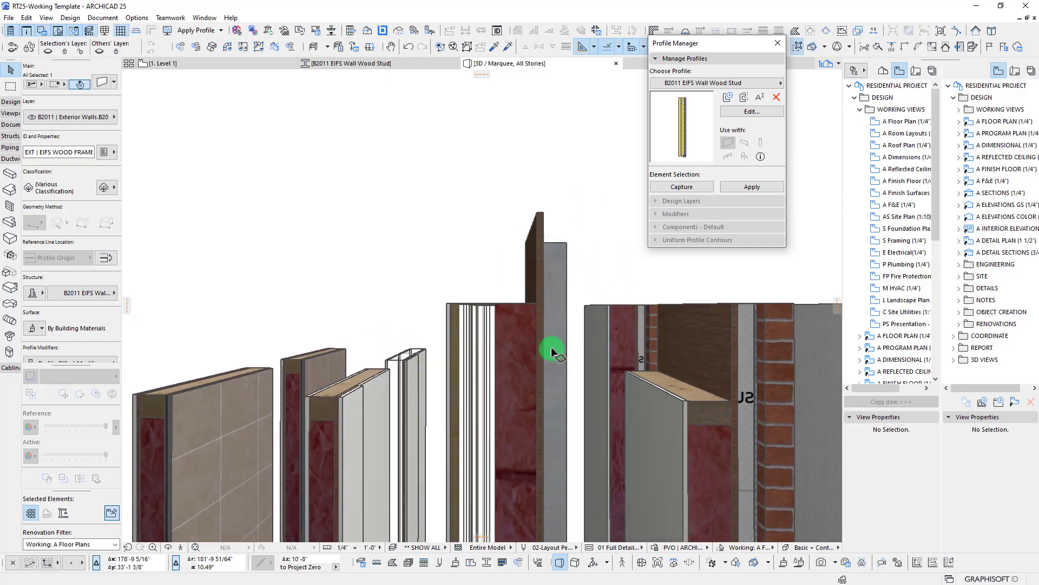
Stretch the height of the EIFS wall down to the top of the shorter neighbouring wall.
left_click(567, 360)
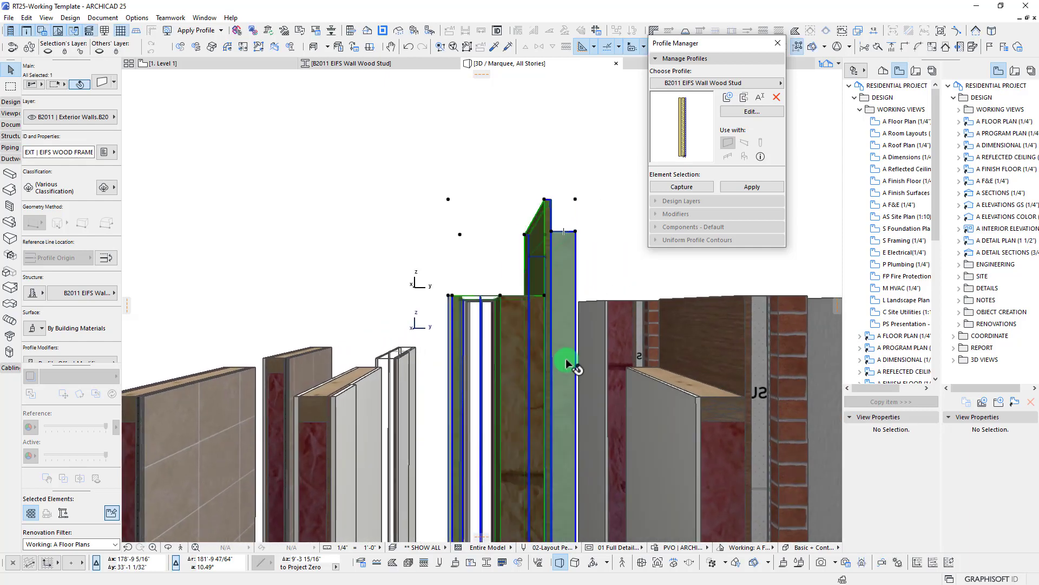
left_click(546, 299)
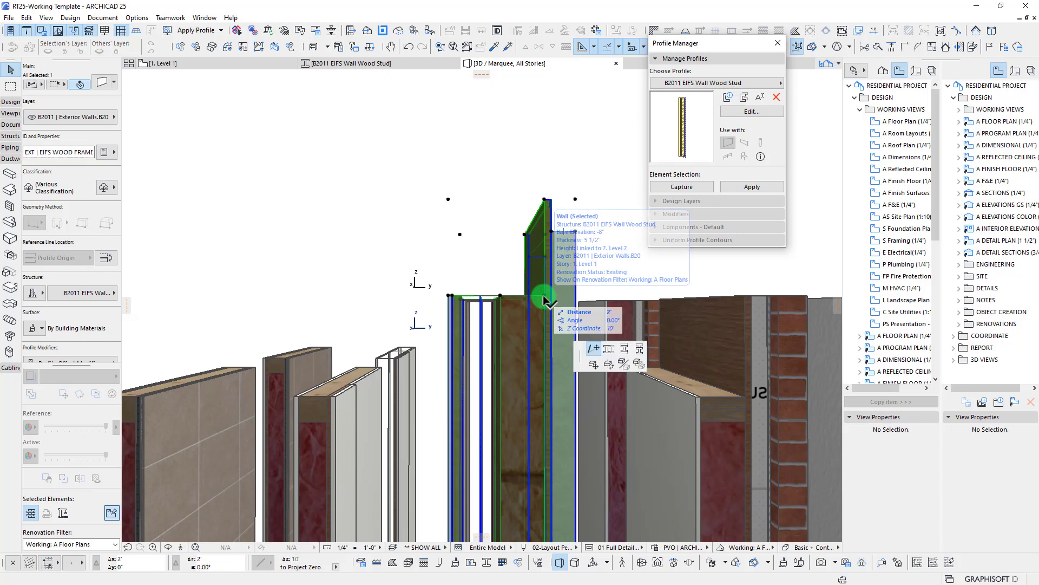
left_click(594, 347)
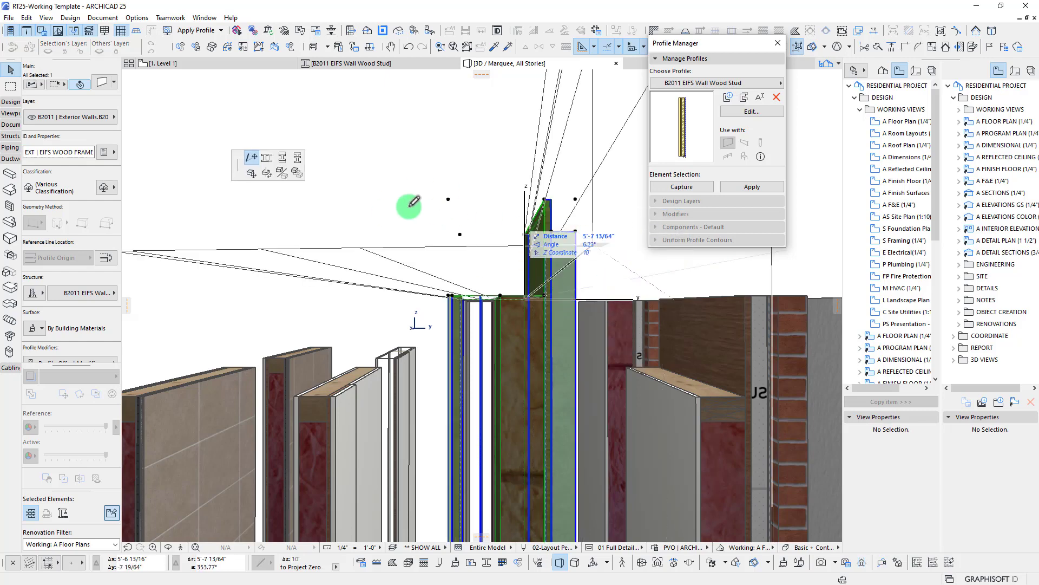
left_click(297, 158)
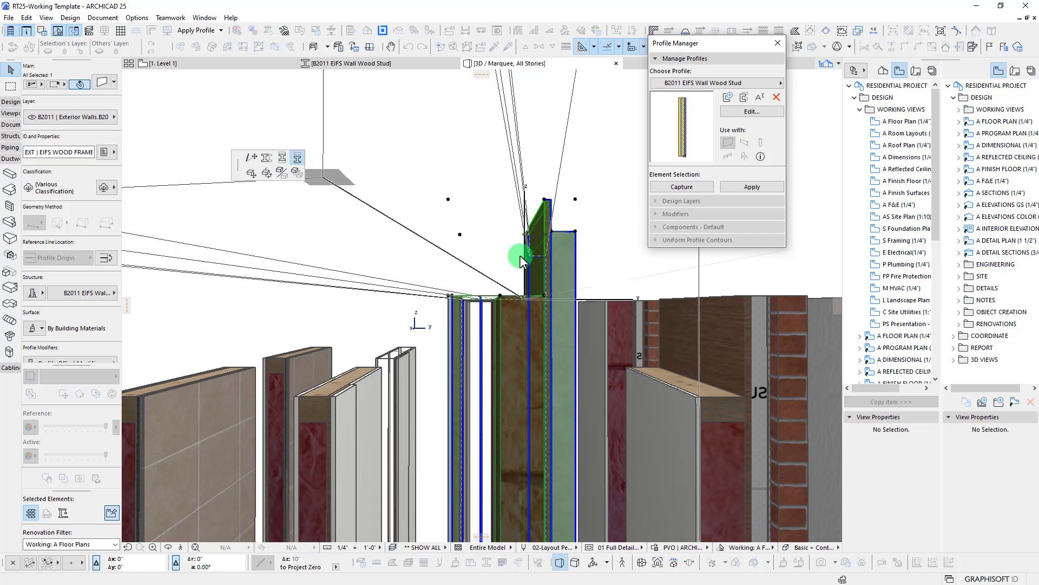
left_click(701, 396)
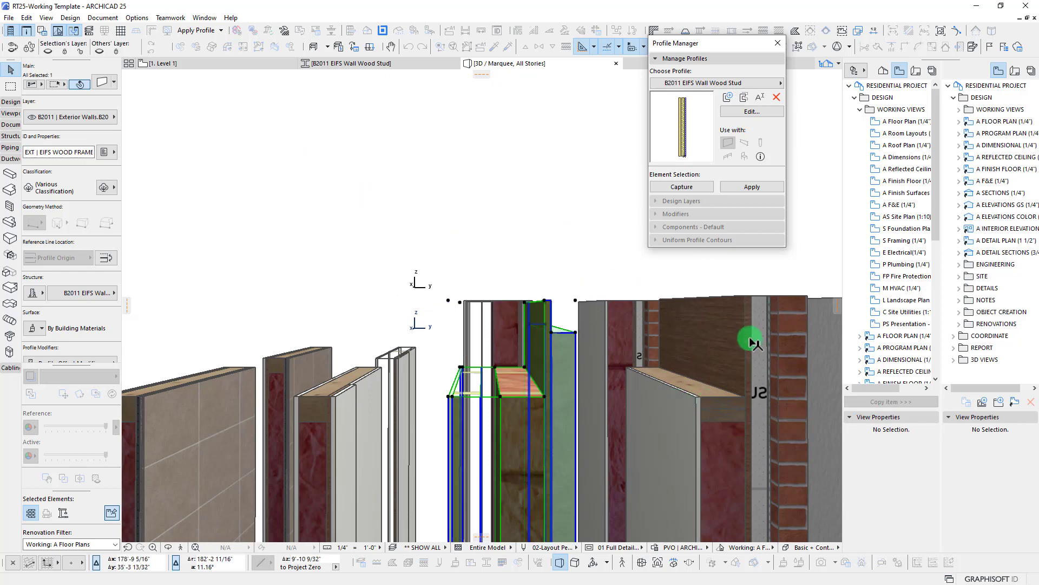
Raise the Exterior Finish-Top Offset so the EIFS finish reaches about the top of the sheathing.
scroll(507, 317, "down", 3)
middle_click_drag(506, 317, 424, 339, "shift")
middle_click_drag(470, 366, 531, 333, "shift")
middle_click_drag(538, 214, 512, 410, "shift")
middle_click_drag(528, 303, 576, 303, "shift")
left_click(595, 321)
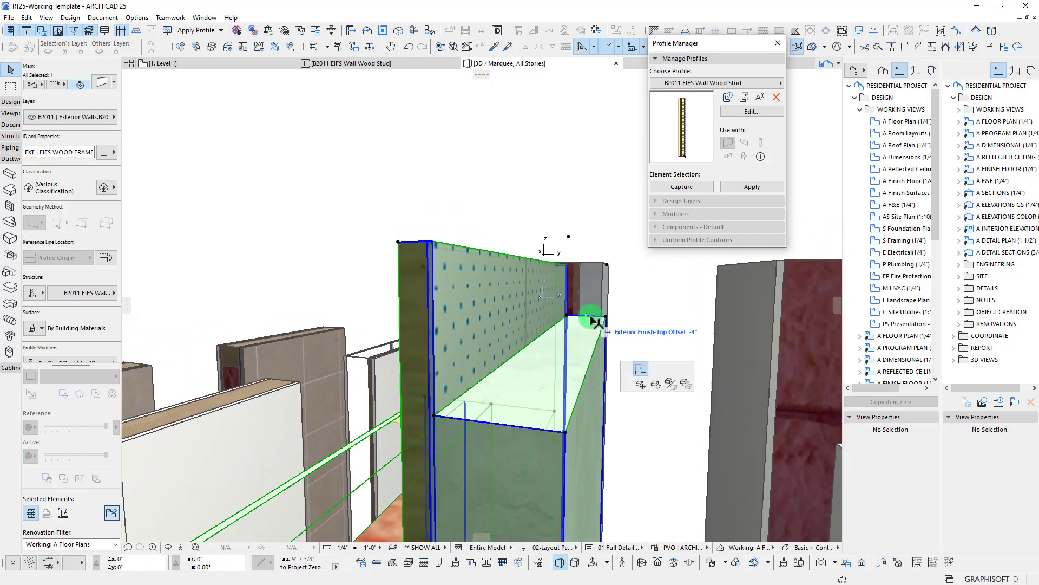
left_click(419, 244)
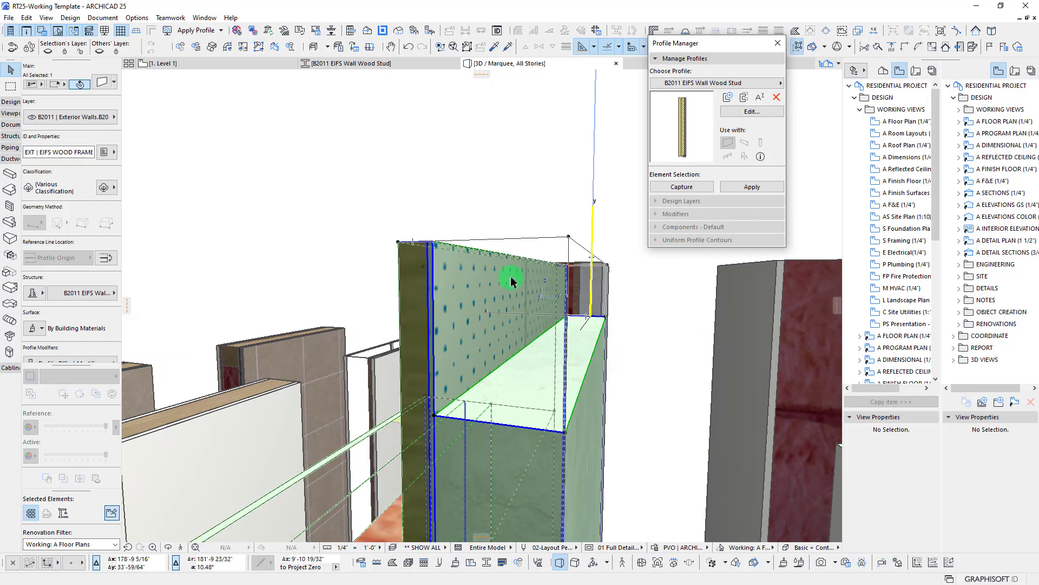
Set the Exterior Backup-Top Offset to 1'-5/8" at the taller neighbouring wall's top and align the finish's top with the sheathing.
middle_click_drag(481, 245, 470, 348, "shift")
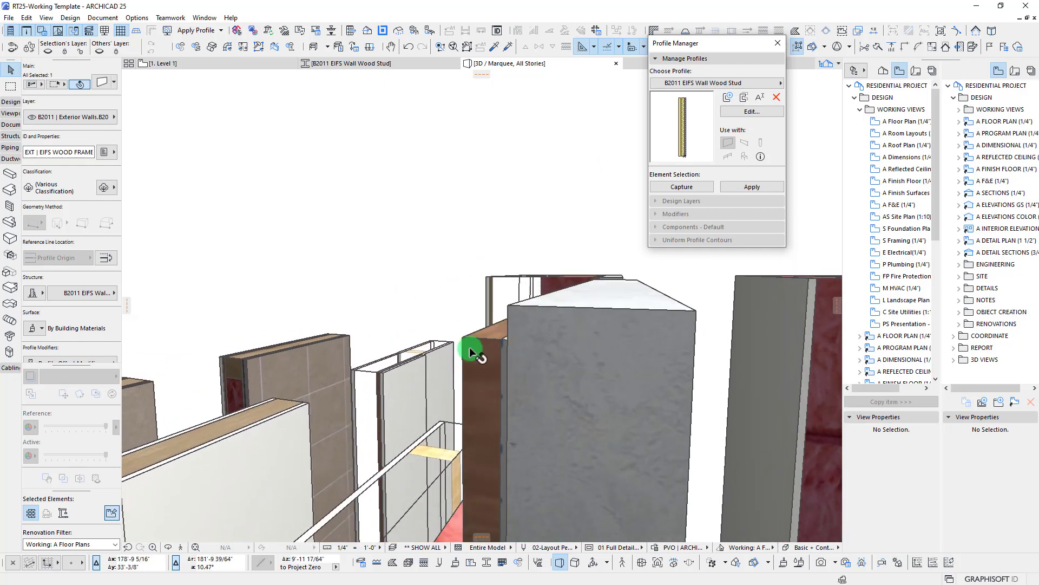
left_click(497, 342)
left_click(604, 277)
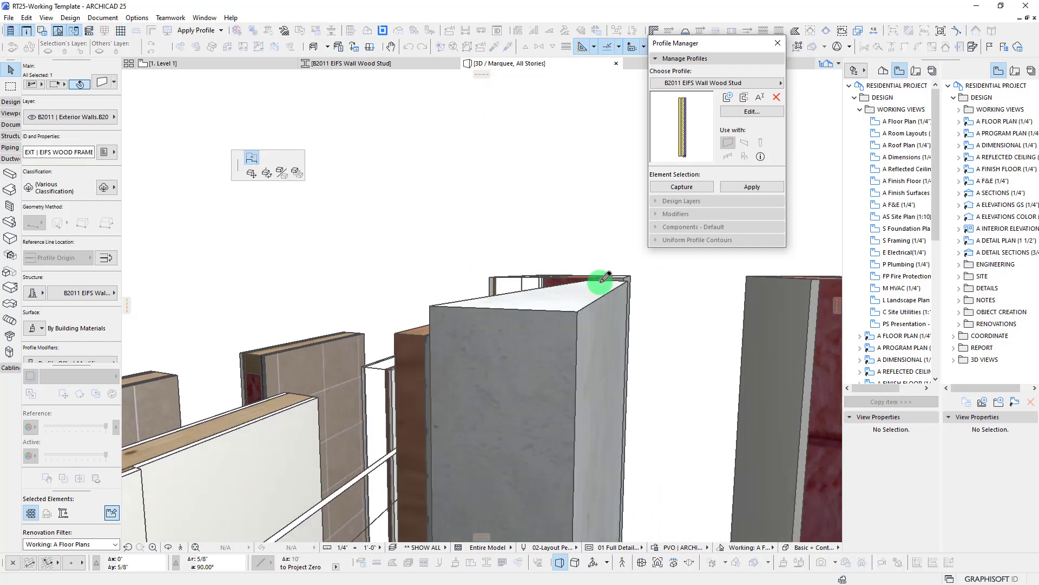
middle_click_drag(601, 282, 414, 340, "shift")
middle_click_drag(459, 298, 425, 318, "shift")
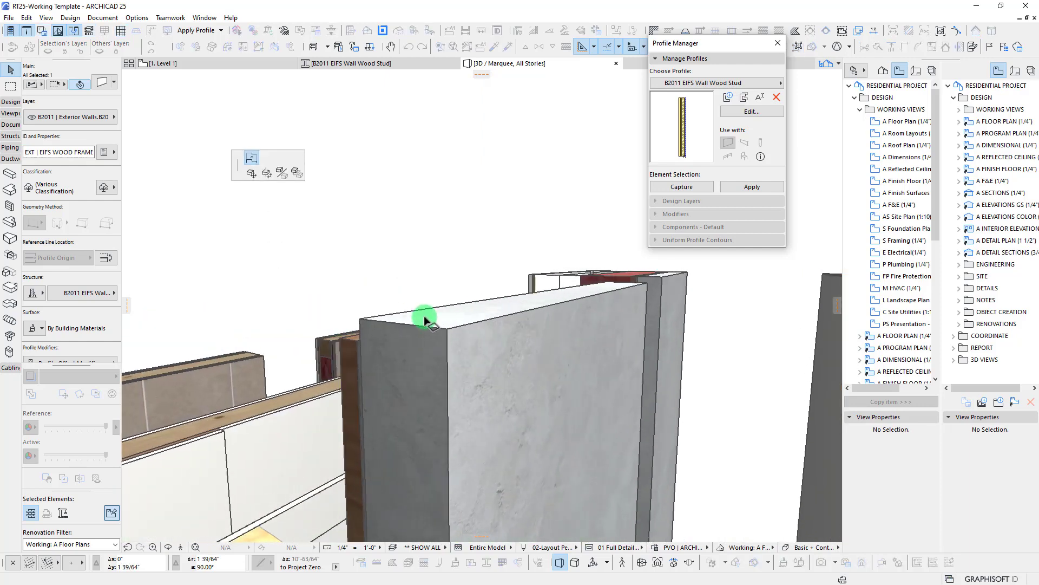
left_click(670, 281)
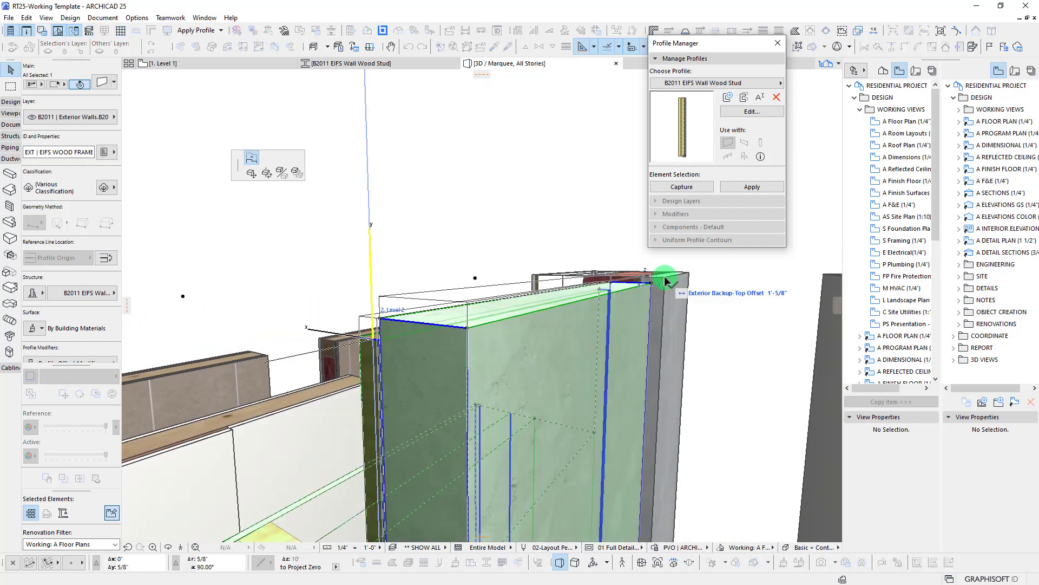
left_click(664, 276)
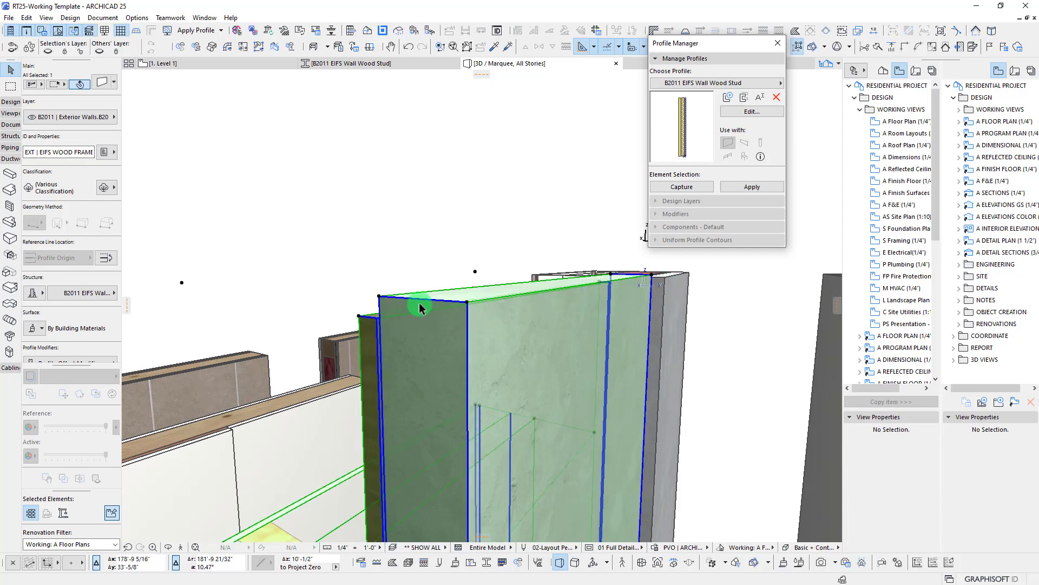
left_click(450, 304)
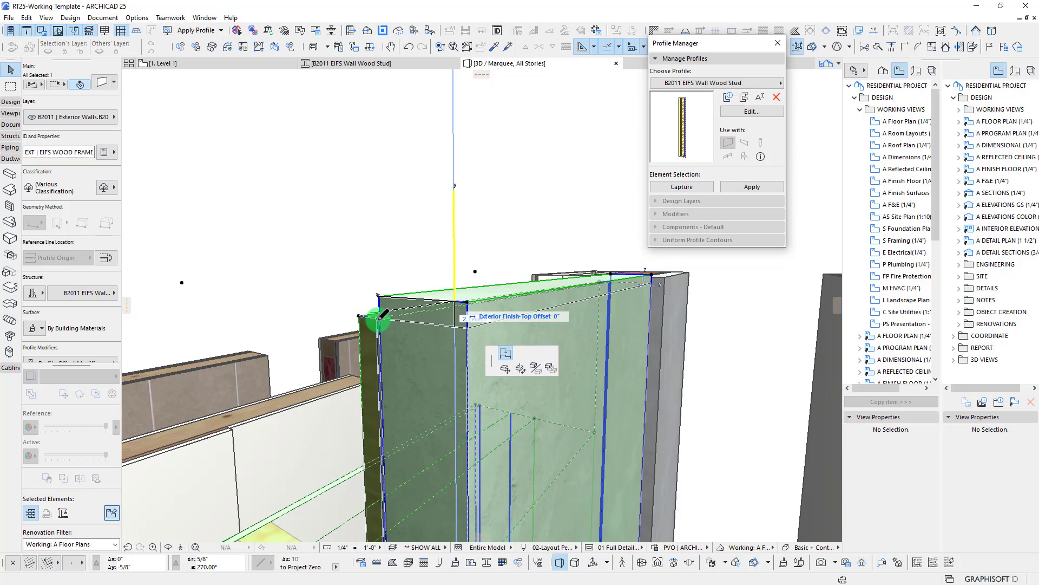
left_click(382, 316)
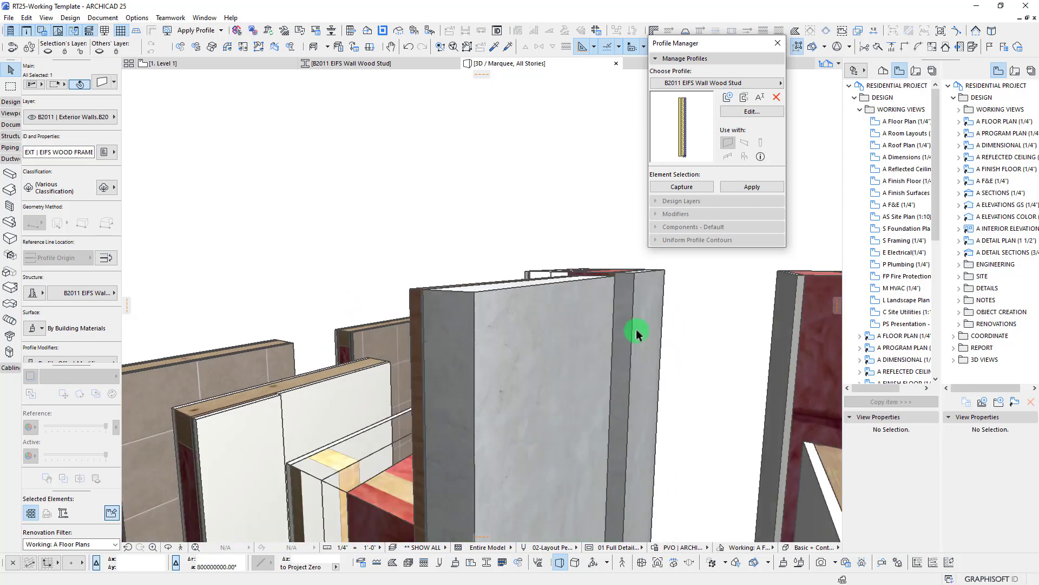
Deselect the EIFS wall, collapse the profile management settings and move the Profile Manager away from its current spot.
mouse_move(535, 258)
middle_mouse_down("shift")
mouse_move(531, 280)
mouse_move(501, 256)
middle_mouse_up("shift")
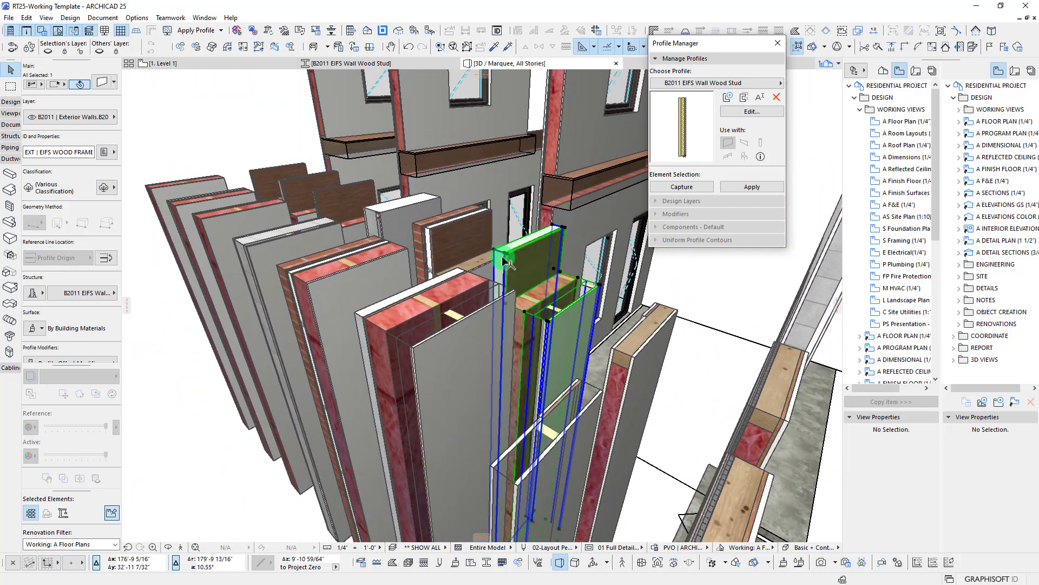
key("Escape")
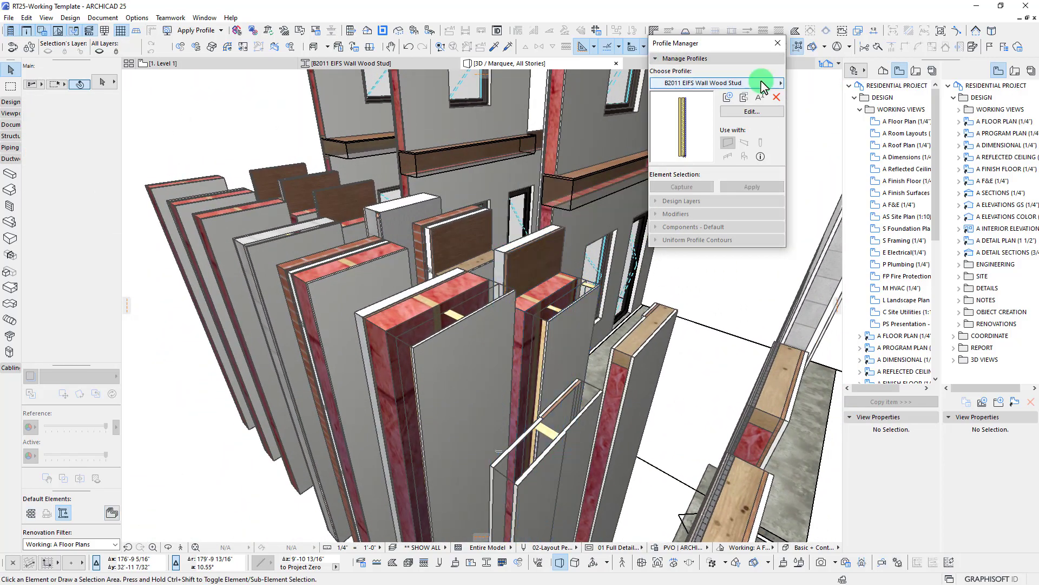
left_click(735, 58)
left_click_drag(739, 44, 761, 128)
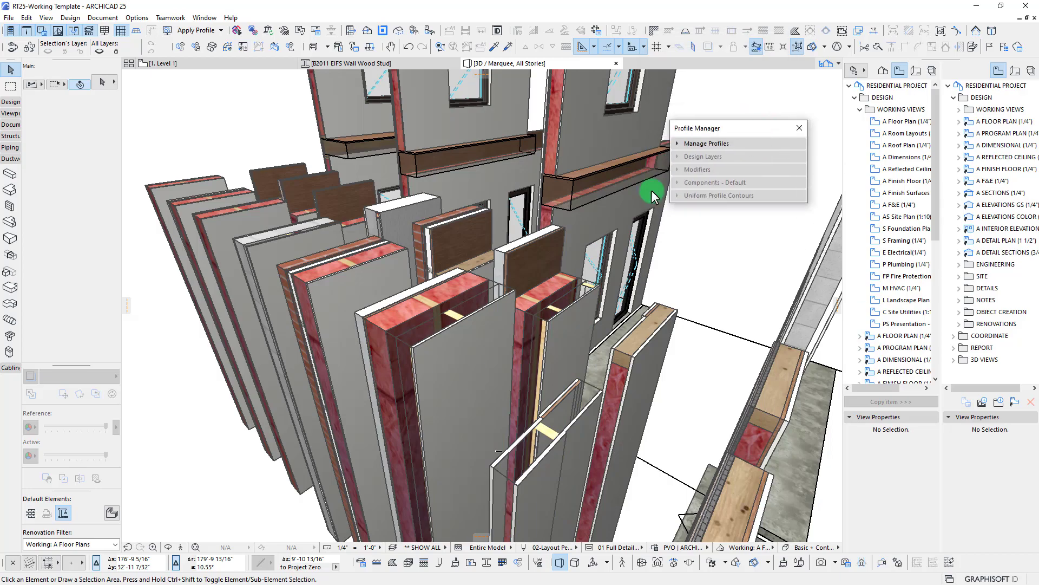
Select the CIP STEMWALL 8" wall and stretch its Ledge-Inside Depth down to the bottom of the gravel layer.
middle_click_drag(539, 233, 539, 234, "shift")
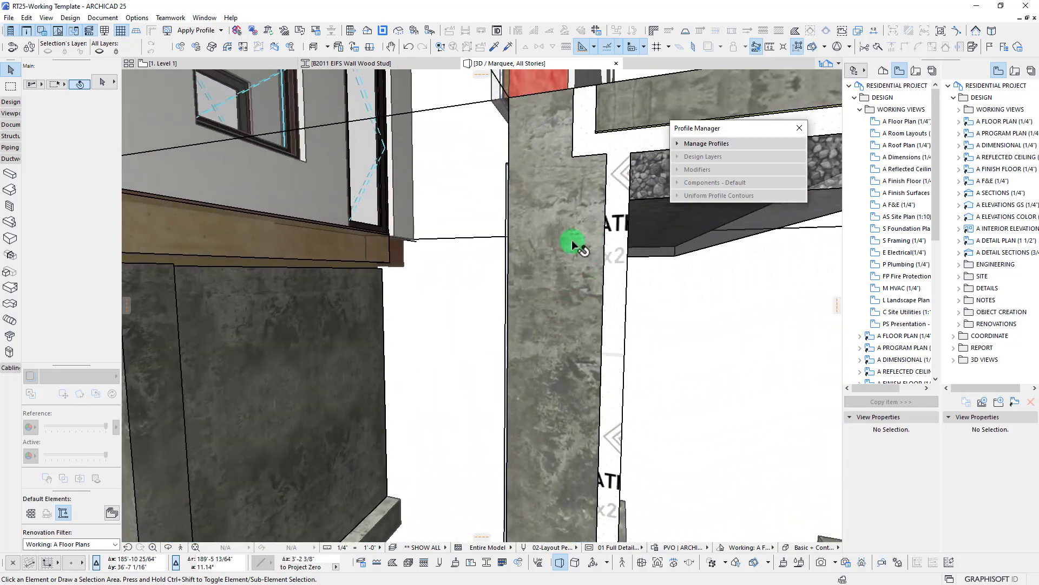
left_click(559, 268)
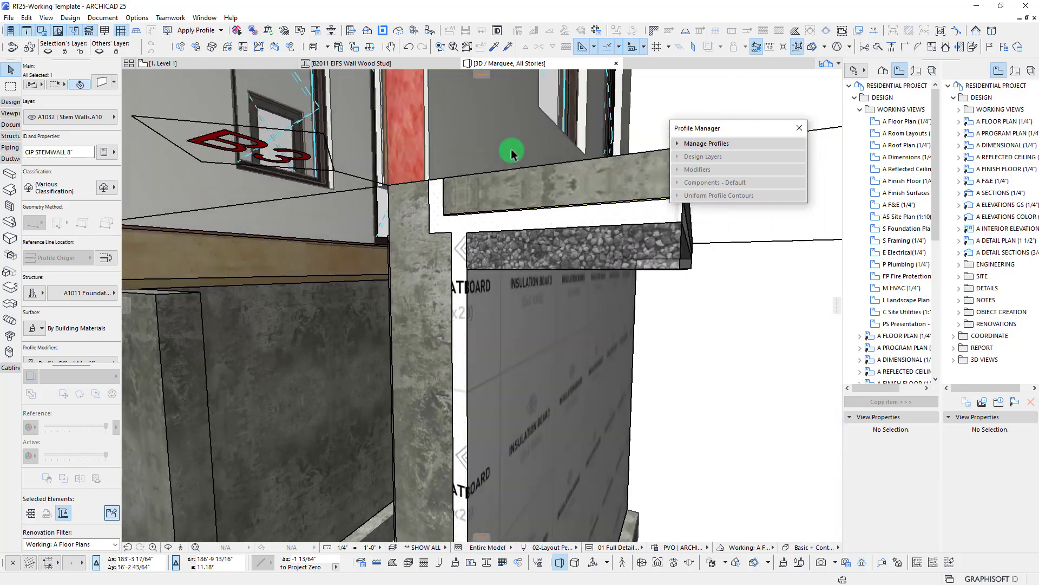
middle_click_drag(511, 148, 450, 293, "shift")
scroll(444, 359, "up", 3)
middle_click_drag(443, 359, 547, 318, "shift")
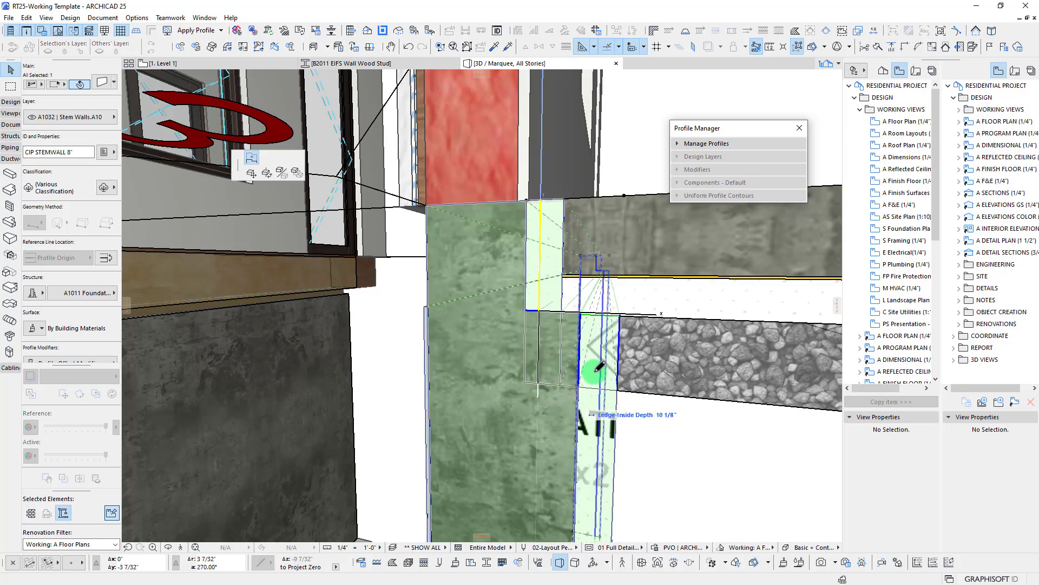
left_click(623, 388)
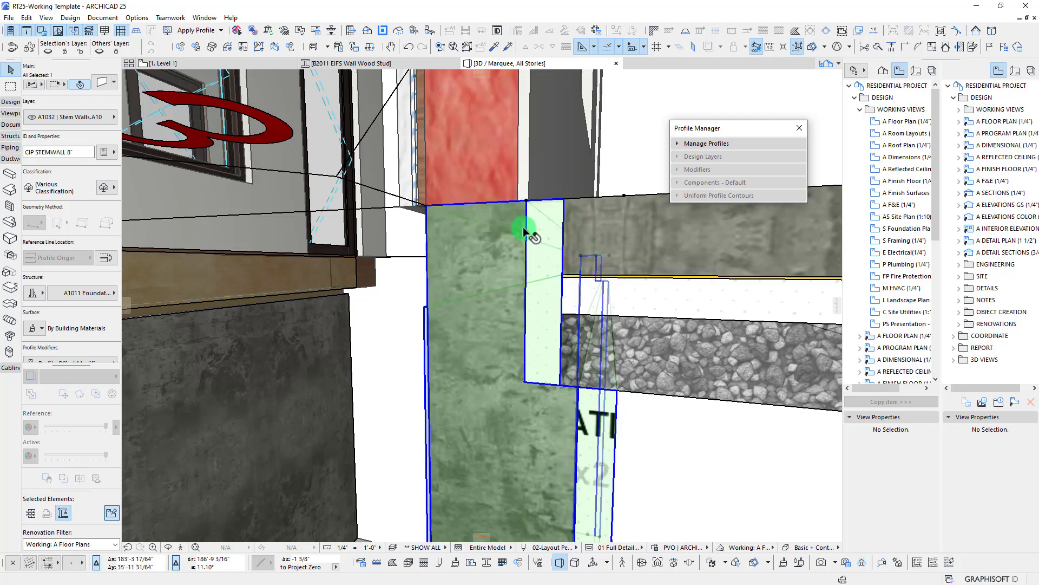
Undo the last stretch of the stem wall's inside ledge and examine the wall's outer face.
middle_click_drag(523, 229, 424, 307, "shift")
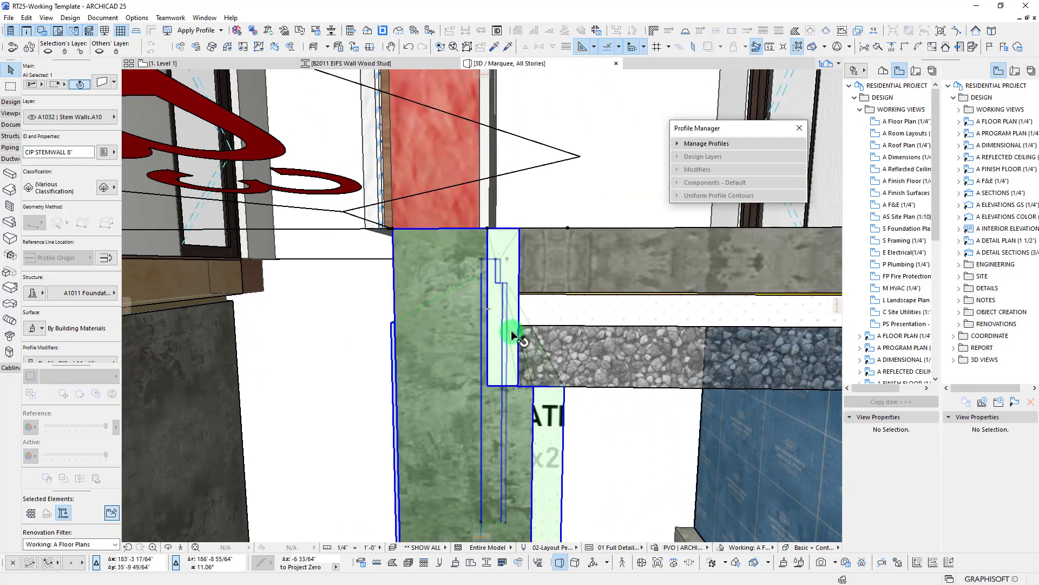
key("ctrl+z")
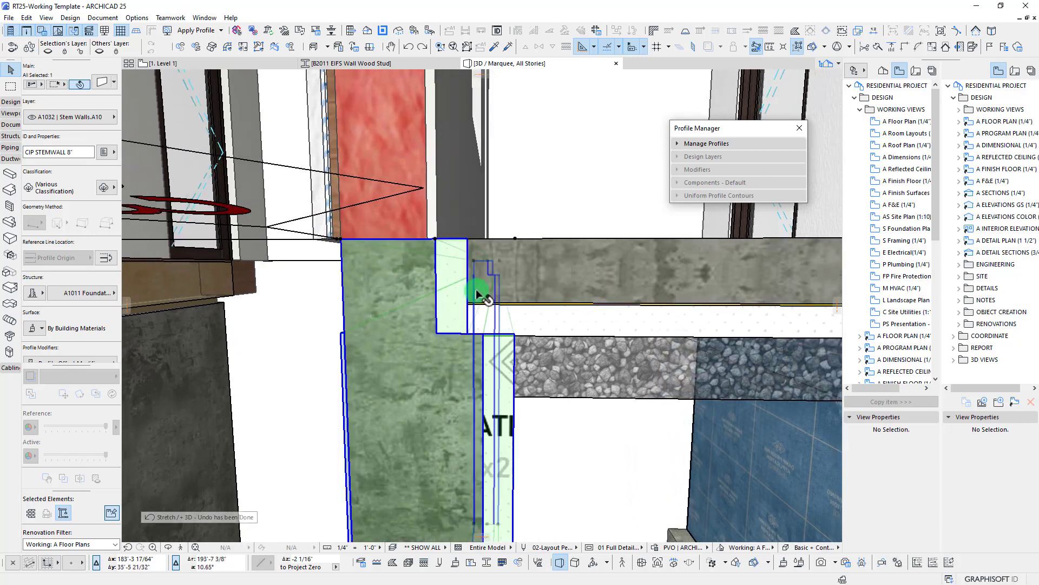
middle_click_drag(476, 289, 541, 303, "shift")
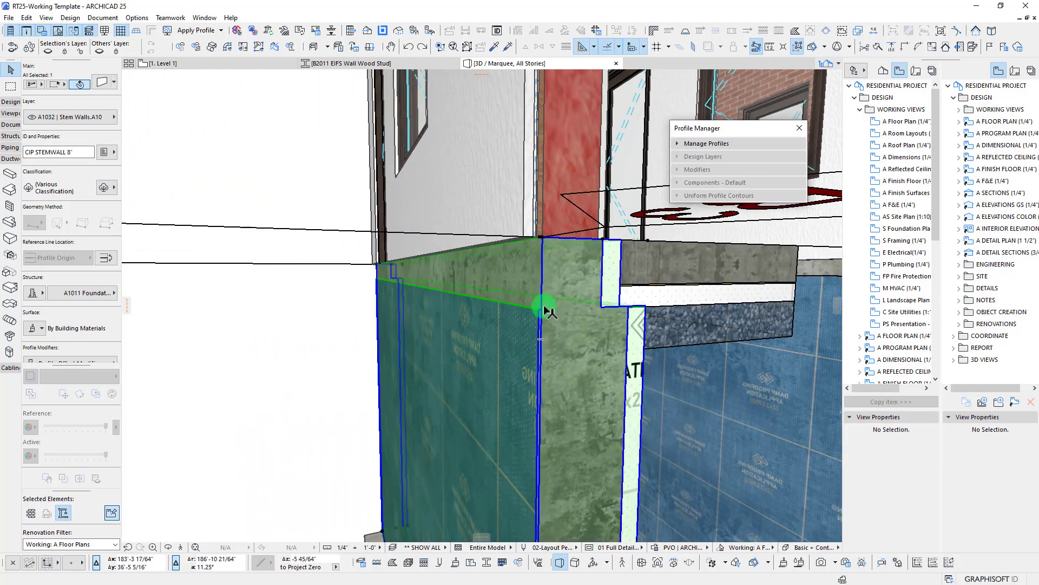
Try to stretch the CIP STEMWALL 8" wall's Exterior Backup-Top Offset downward along its outer face, then deselect the wall.
key("Escape")
scroll(476, 303, "up", 5)
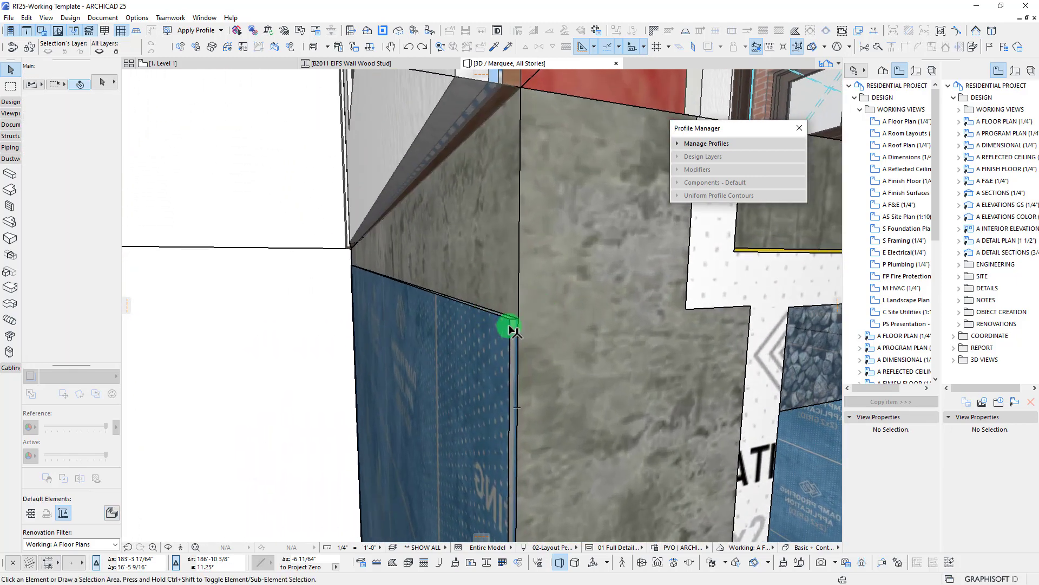
scroll(508, 333, "up", 2)
left_click(510, 343)
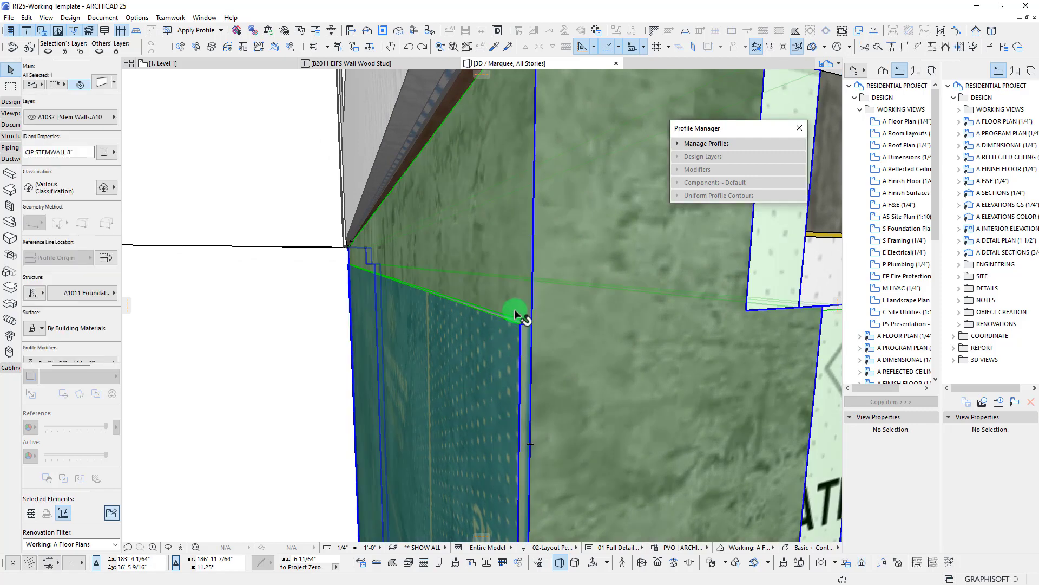
middle_click_drag(517, 314, 362, 348, "shift")
left_click(379, 358)
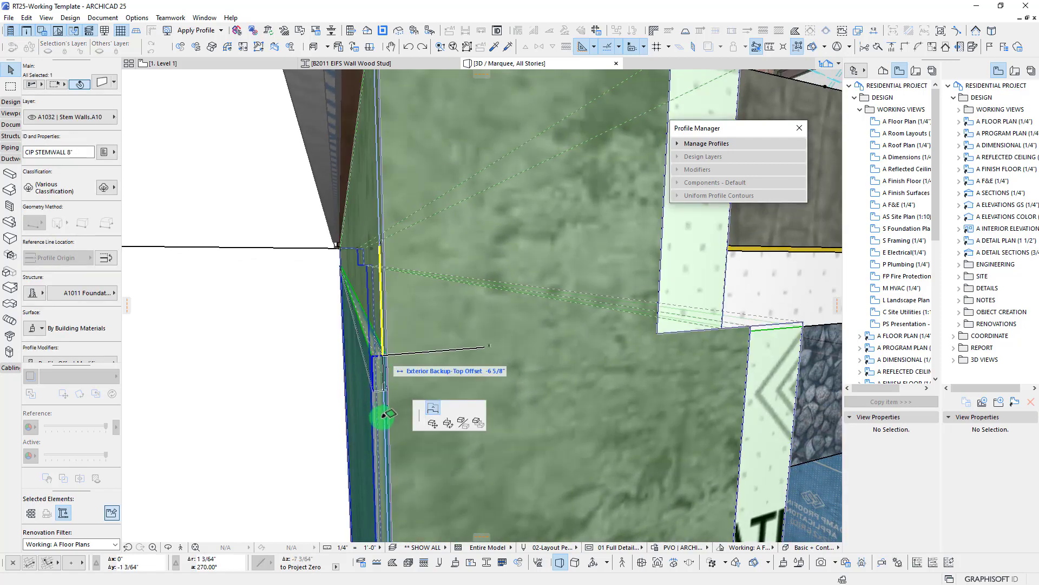
middle_click_drag(381, 414, 541, 436, "shift")
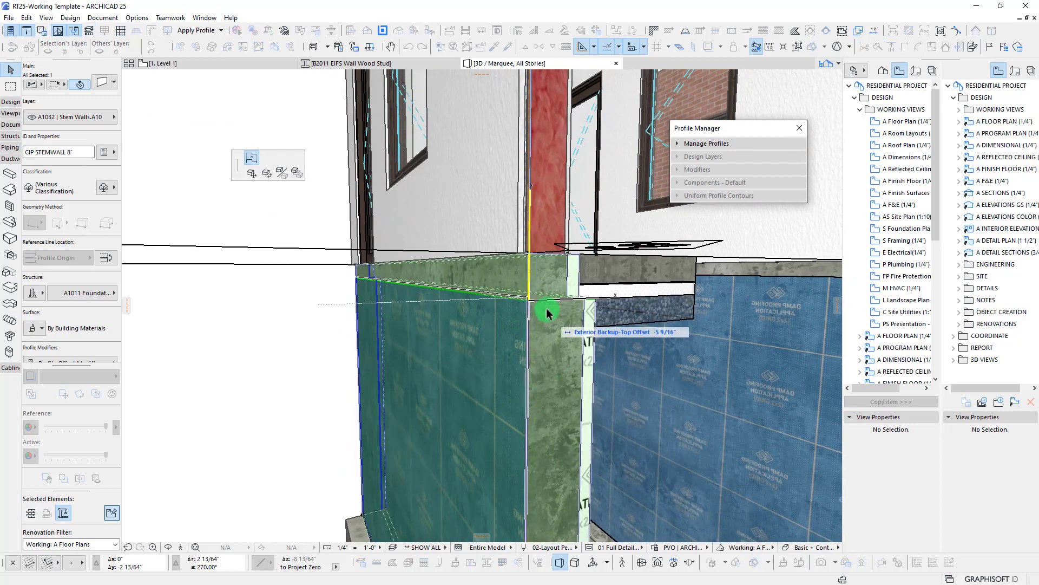
left_click(537, 360)
key("Escape")
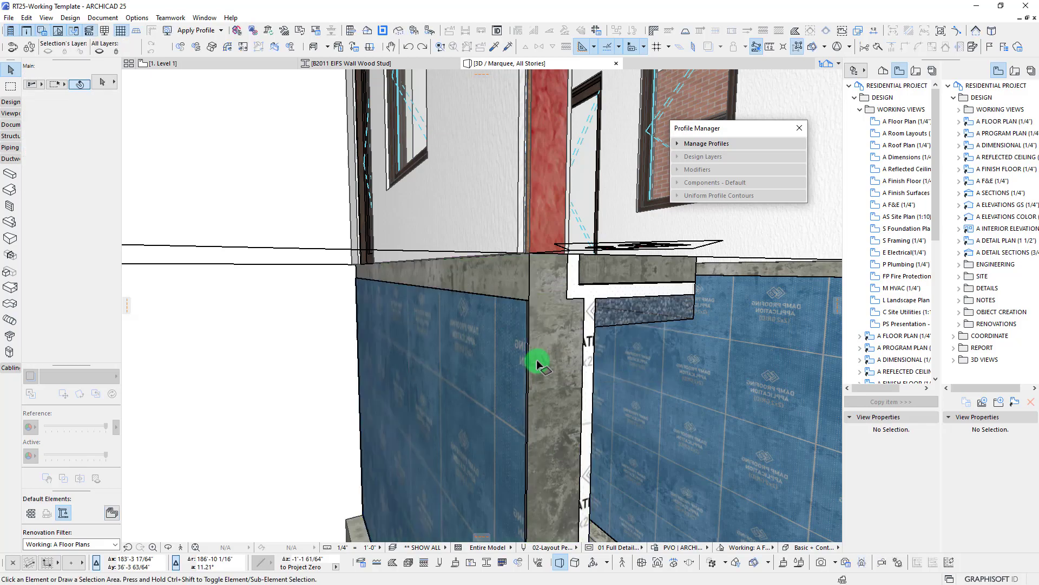
Select the exterior brick wood-frame wall, examine its base on the stem wall and the overall model, and move the Profile Manager aside.
scroll(537, 360, "down", 5)
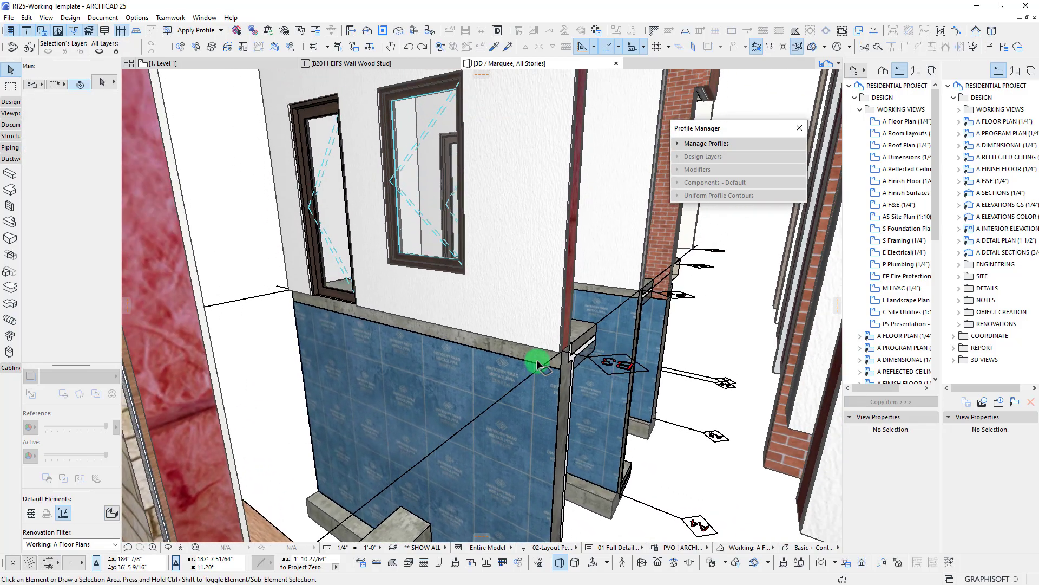
scroll(537, 362, "up", 5)
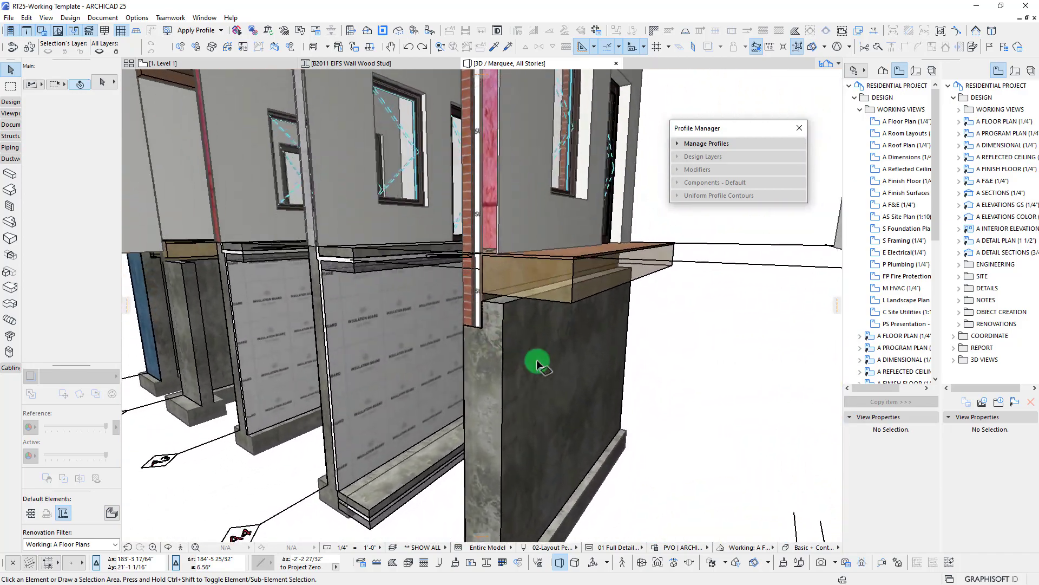
left_click(476, 240)
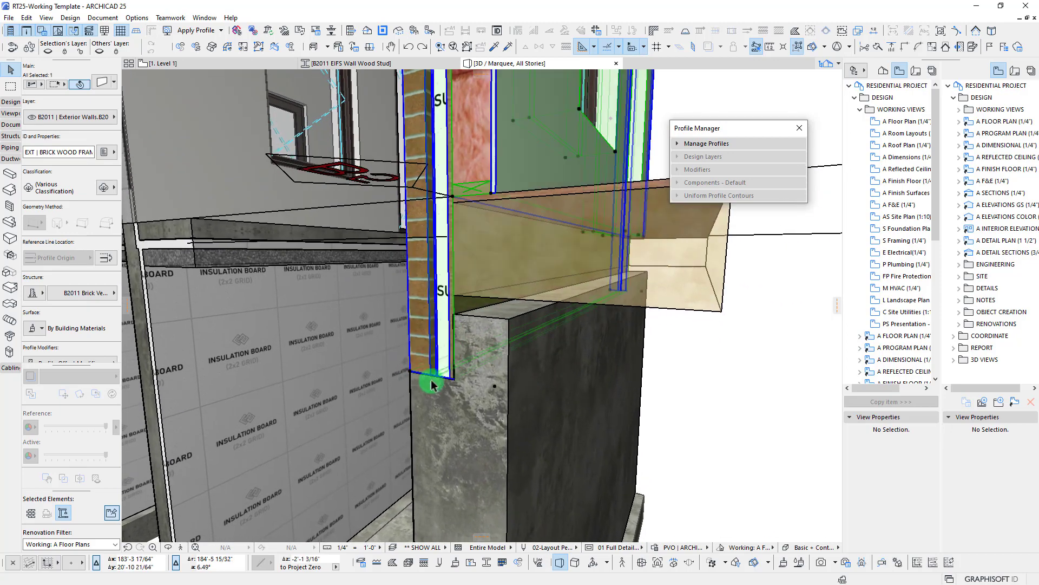
middle_click_drag(424, 368, 482, 332, "shift")
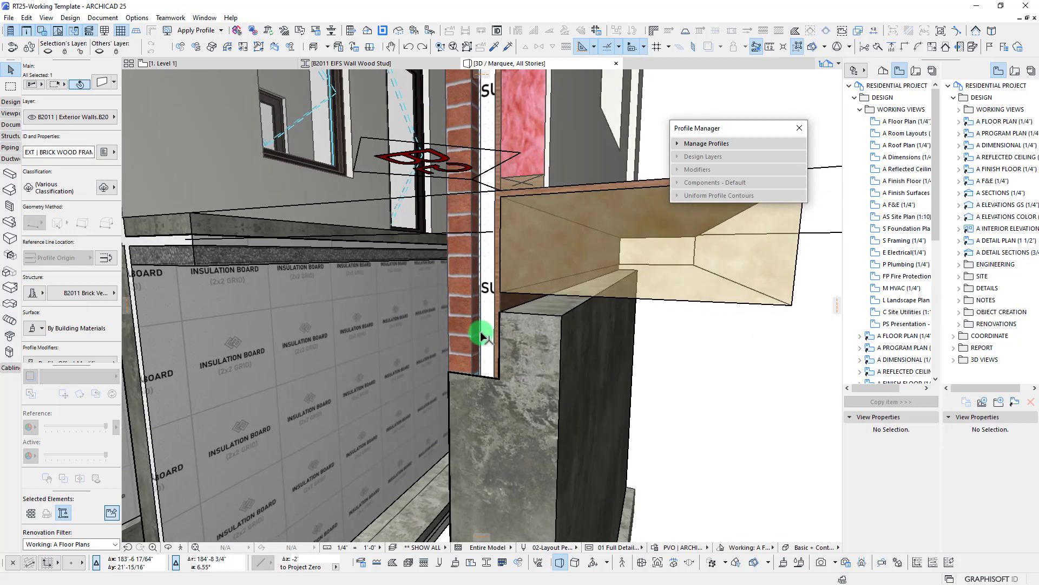
mouse_move(488, 164)
middle_mouse_down("shift")
mouse_move(482, 218)
mouse_move(525, 274)
mouse_move(491, 246)
mouse_move(469, 268)
mouse_move(502, 262)
mouse_move(496, 216)
middle_mouse_up("shift")
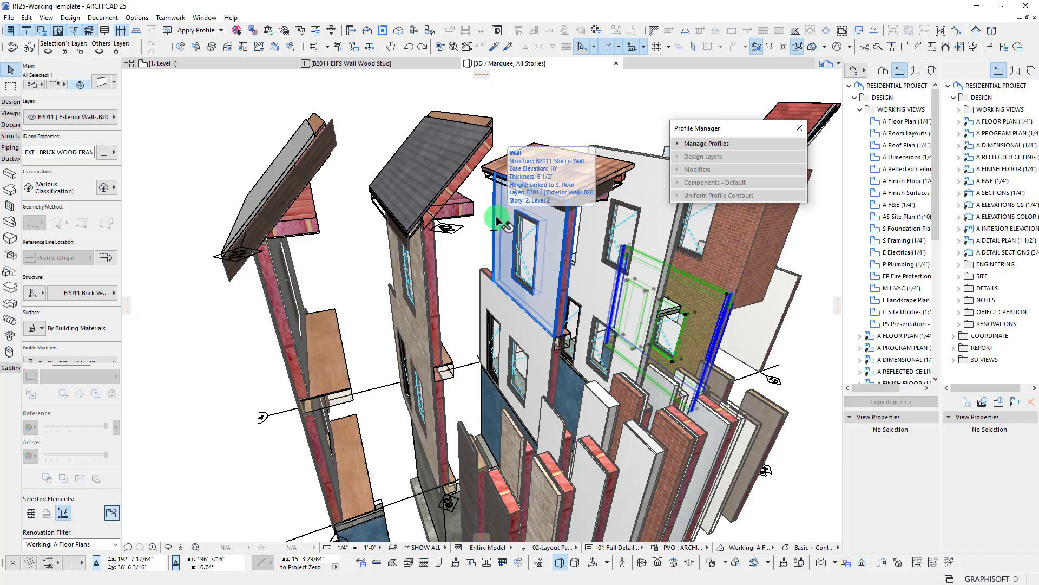
mouse_move(496, 216)
middle_mouse_down("shift")
mouse_move(523, 113)
mouse_move(540, 102)
mouse_move(509, 129)
middle_mouse_up("shift")
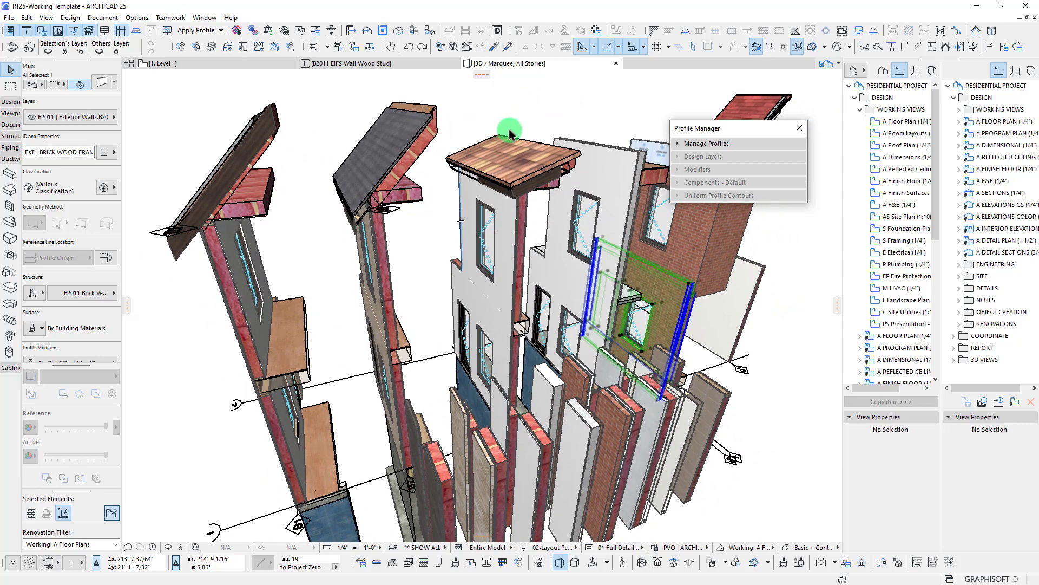
left_click_drag(730, 129, 744, 101)
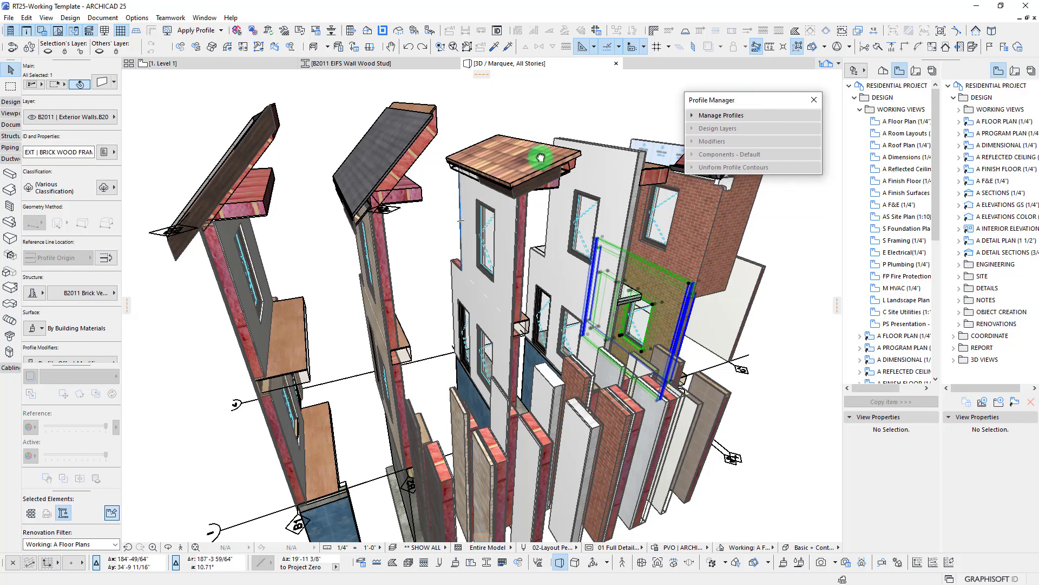